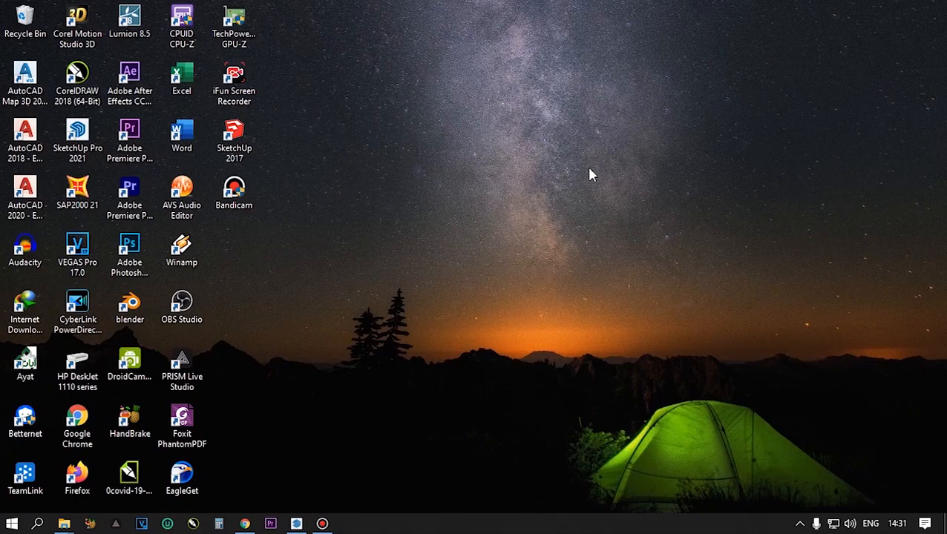
pyautogui.rightClick(565, 148)
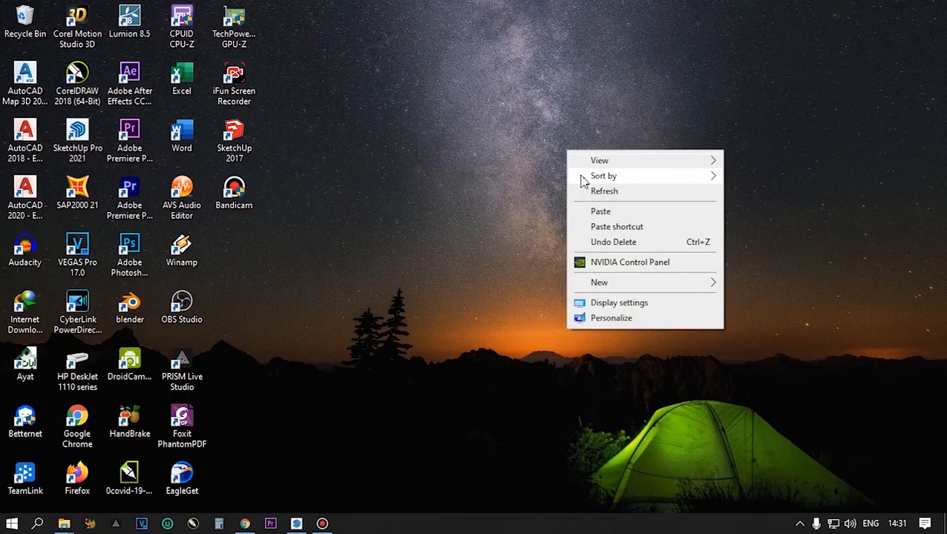
pyautogui.click(593, 193)
pyautogui.rightClick(463, 162)
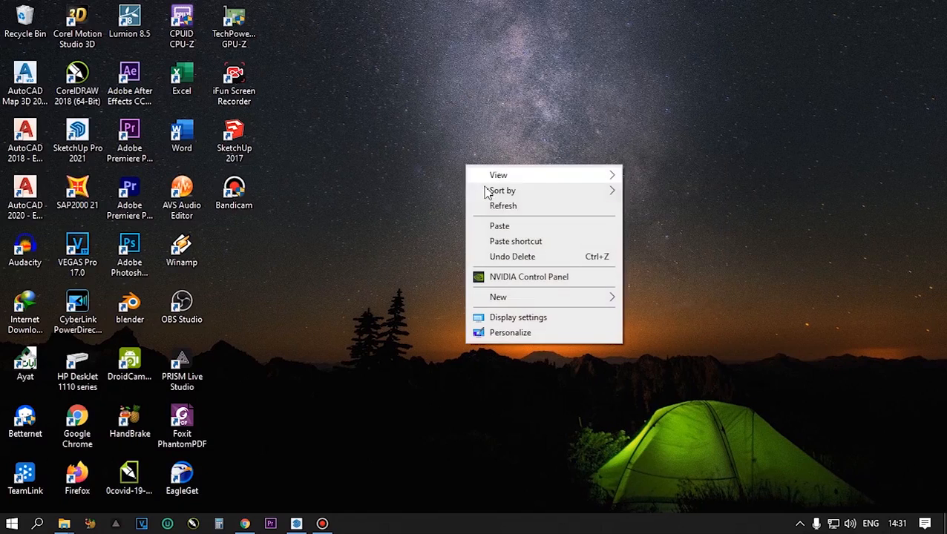
pyautogui.click(495, 208)
pyautogui.rightClick(469, 177)
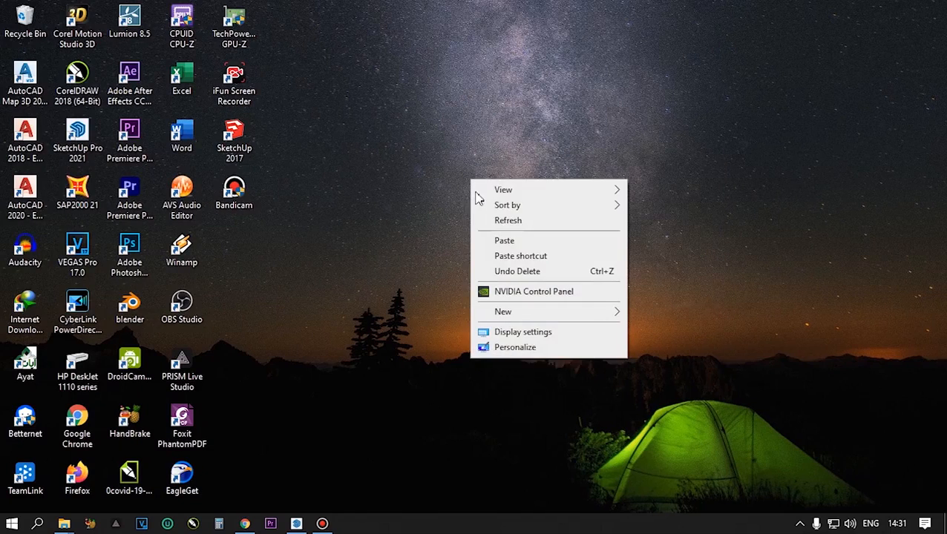
pyautogui.click(490, 221)
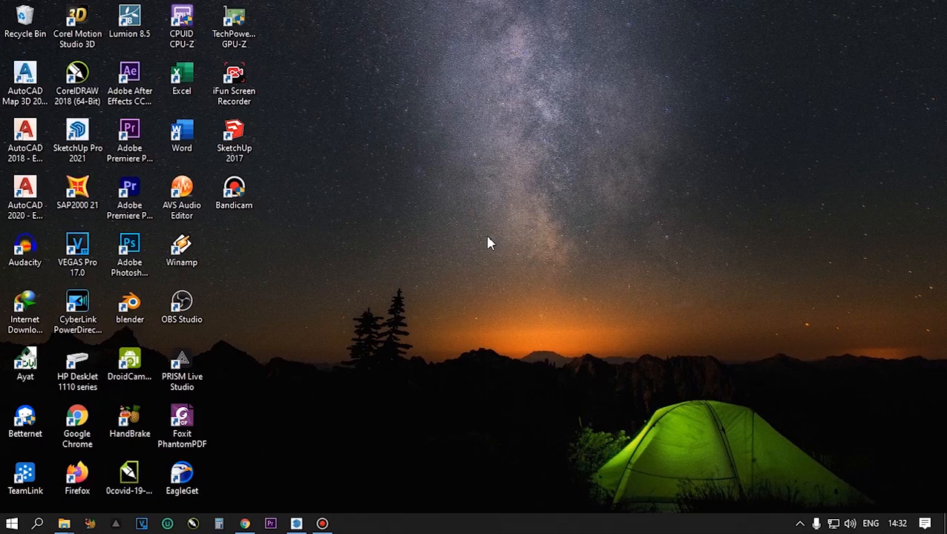
pyautogui.rightClick(483, 206)
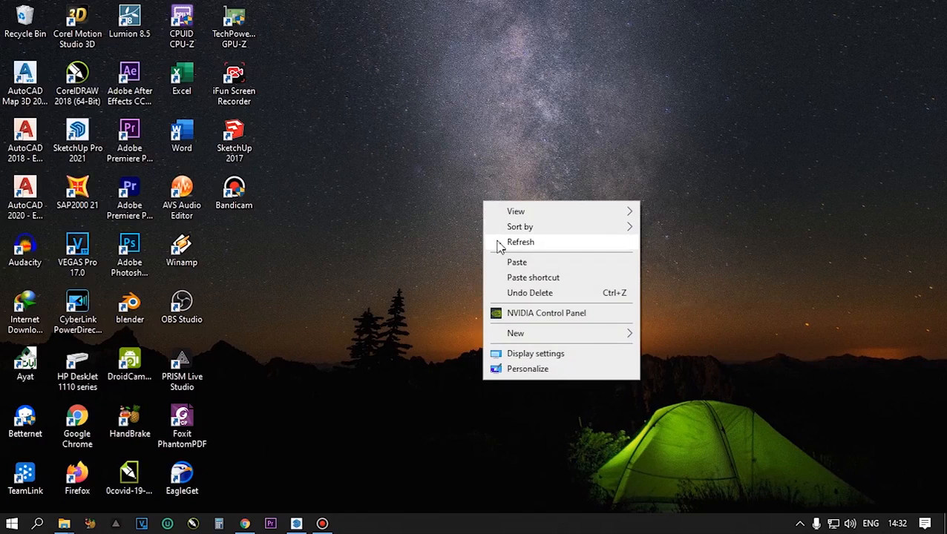
pyautogui.click(519, 243)
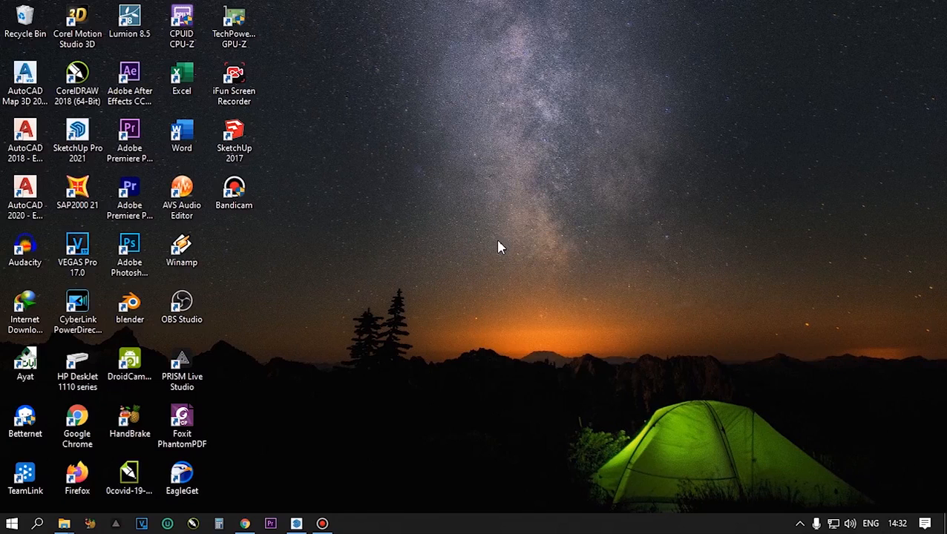
pyautogui.rightClick(456, 196)
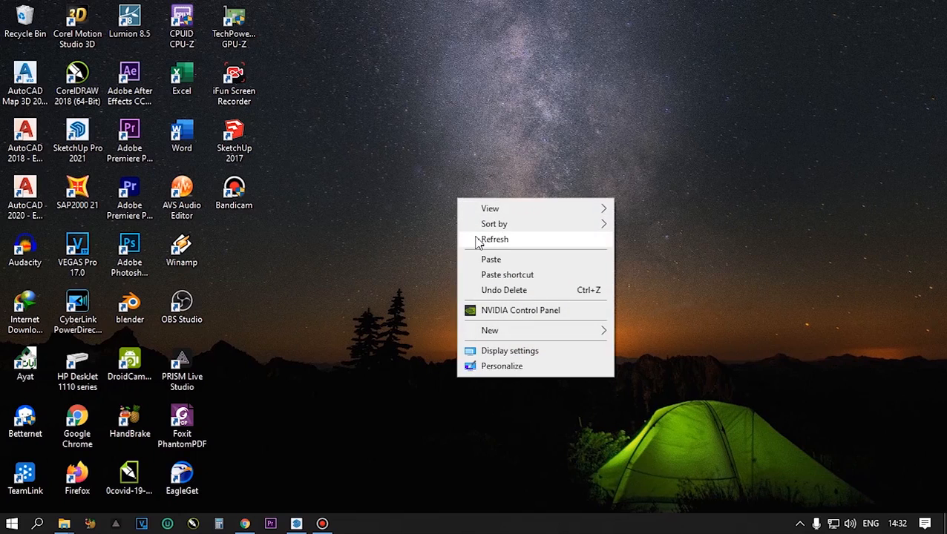
pyautogui.click(477, 240)
pyautogui.rightClick(470, 186)
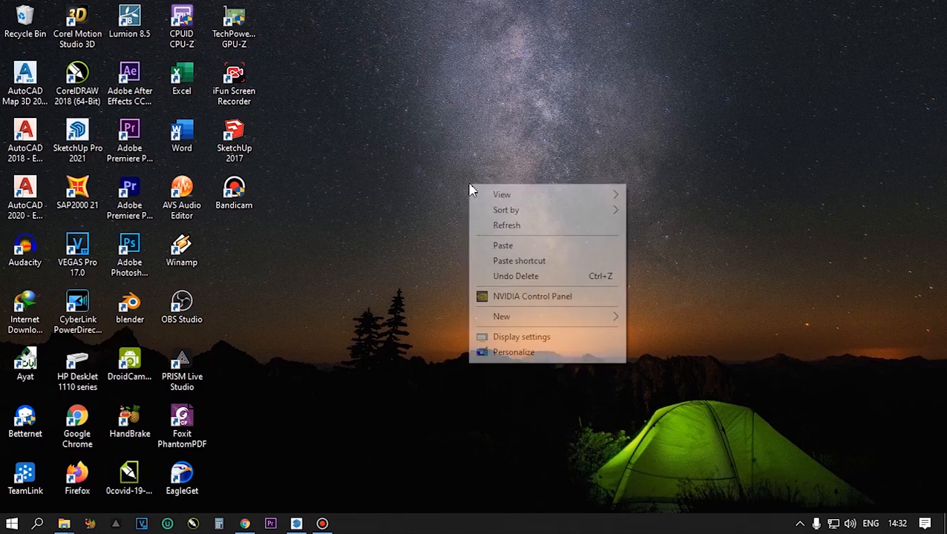
pyautogui.click(497, 226)
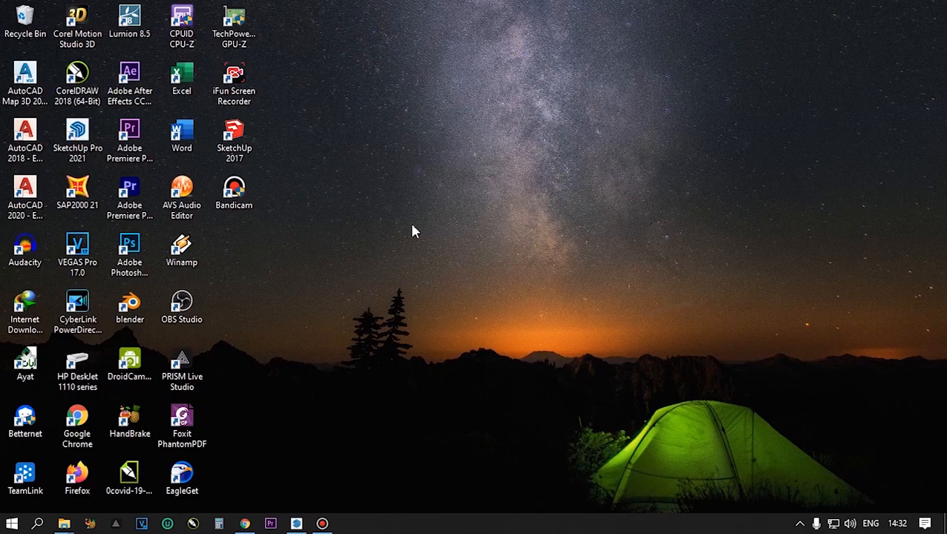
pyautogui.rightClick(469, 184)
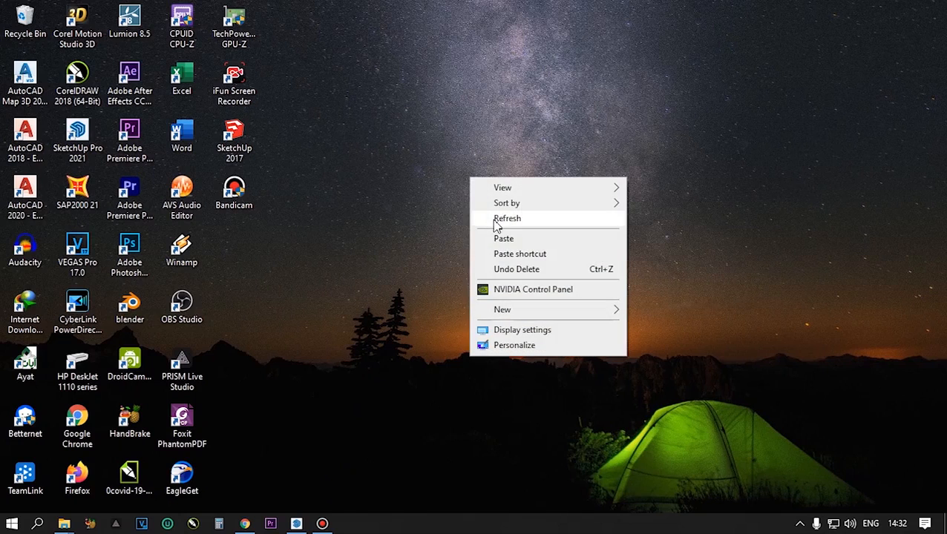
pyautogui.click(497, 225)
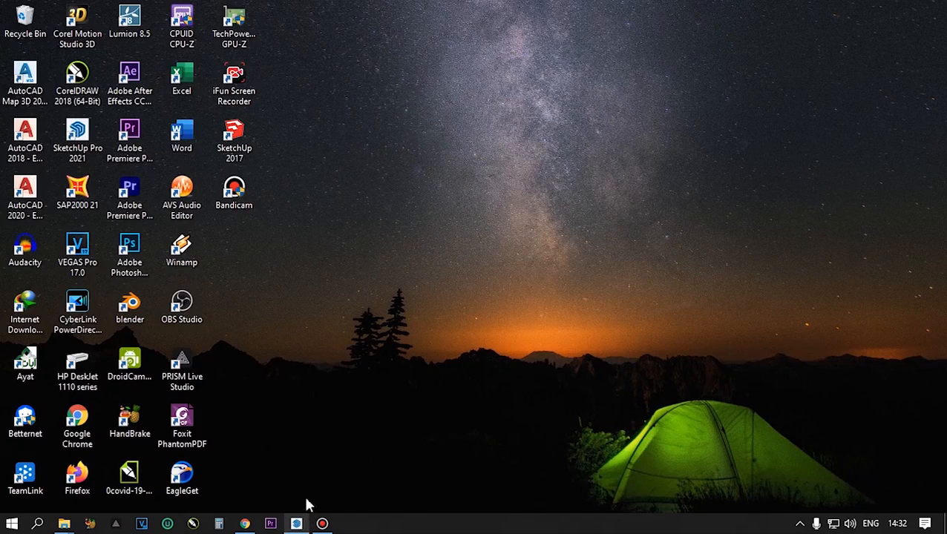
# - Switch to SketchUp and bring the whole foundation in Pondasi.skp into view
pyautogui.moveTo(297, 524)
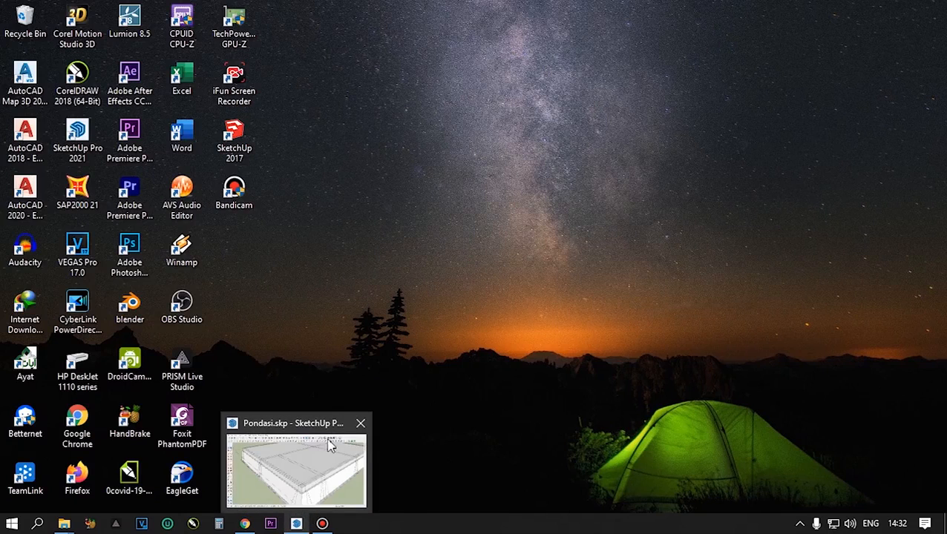
pyautogui.click(296, 526)
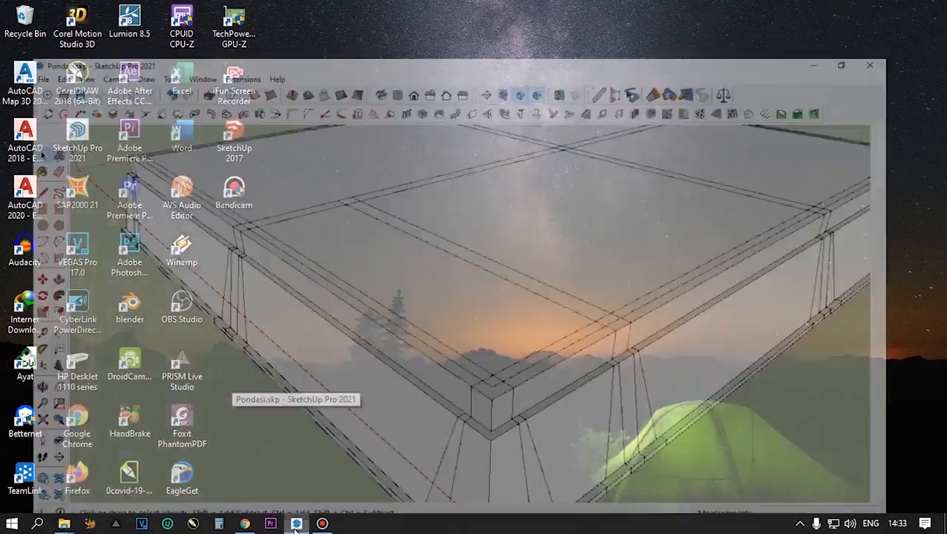
pyautogui.scroll(-2, 375, 384)
pyautogui.scroll(-2, 376, 383)
pyautogui.moveTo(370, 374); pyautogui.dragTo(433, 366, button='middle')
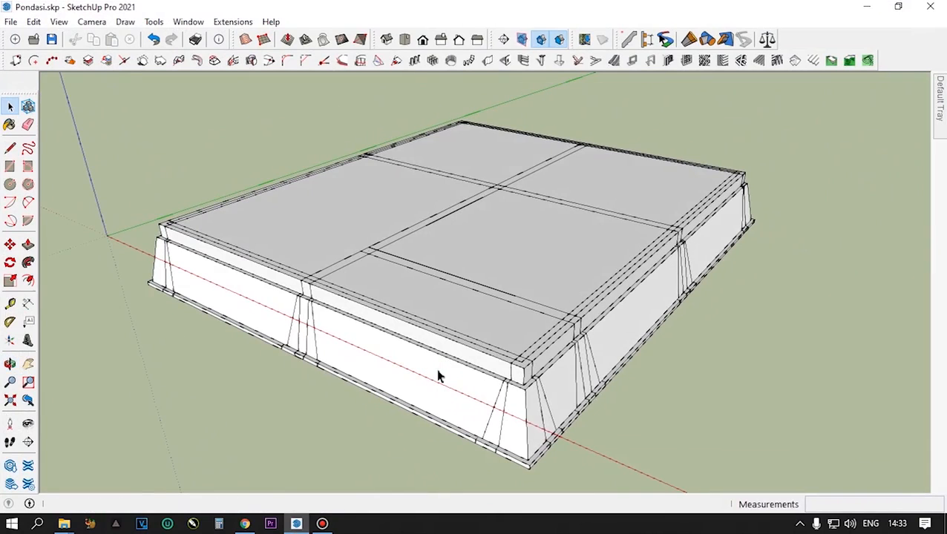
# - Examine the foundation's outer walls, inner beam lines and near corner from several angles and distances
pyautogui.scroll(-2, 482, 392)
pyautogui.scroll(3, 481, 397)
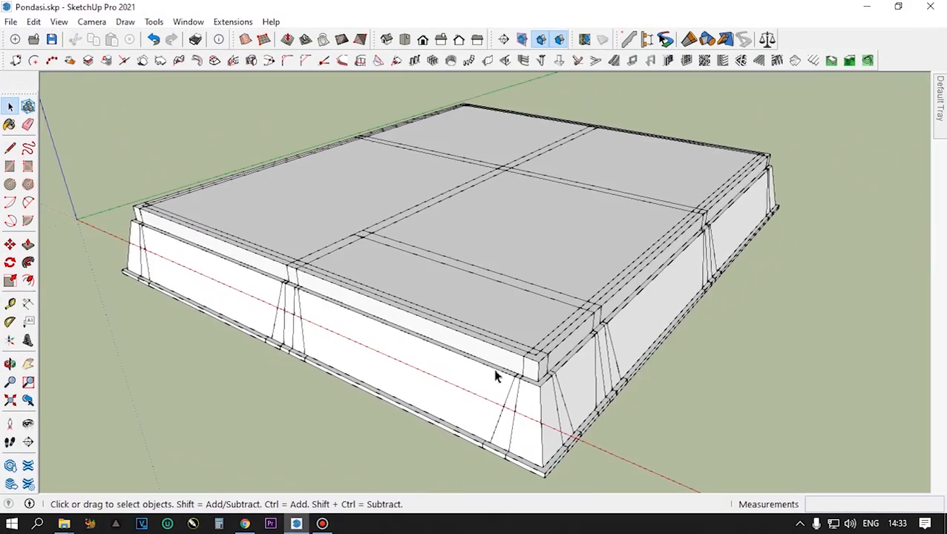
pyautogui.scroll(-3, 568, 307)
pyautogui.moveTo(526, 353); pyautogui.dragTo(575, 376, button='middle')
pyautogui.scroll(3, 342, 293)
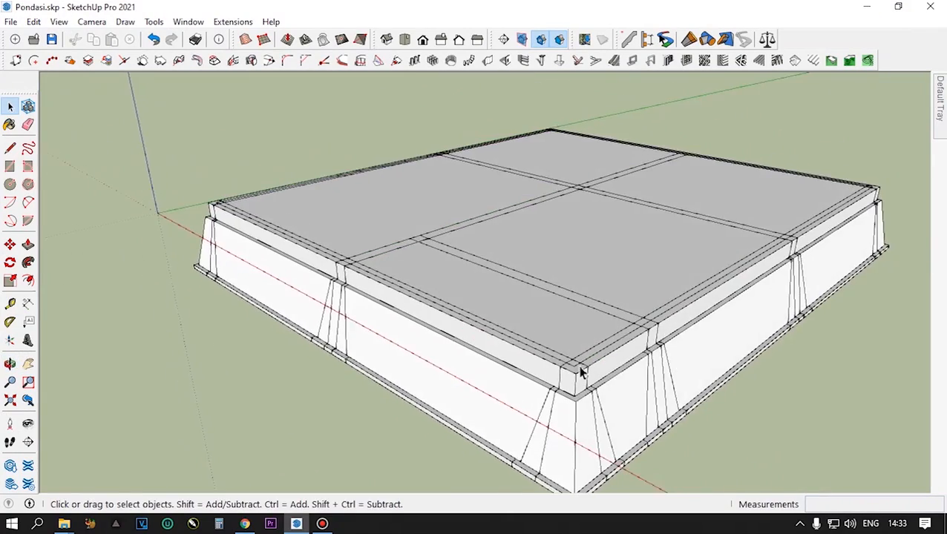
pyautogui.scroll(4, 576, 375)
pyautogui.moveTo(607, 317); pyautogui.dragTo(607, 338, button='middle')
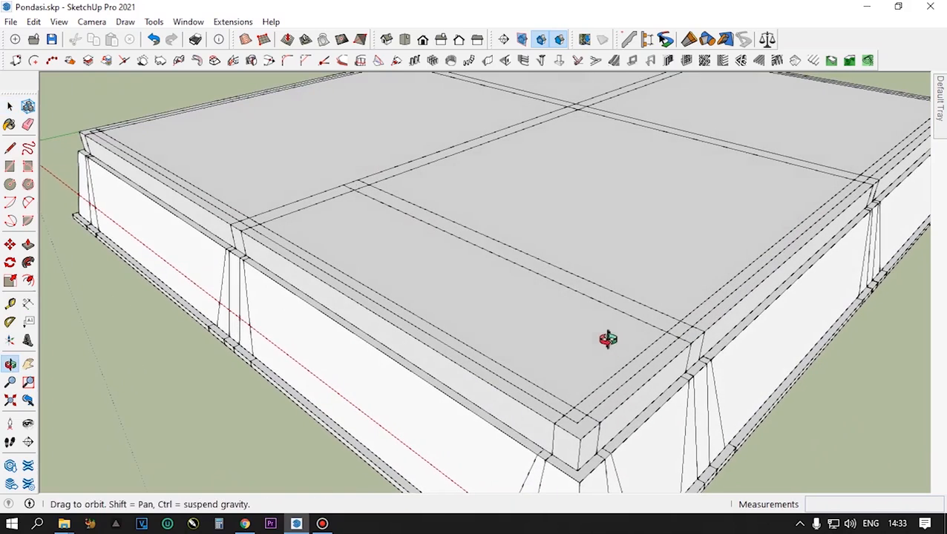
pyautogui.scroll(-3, 563, 261)
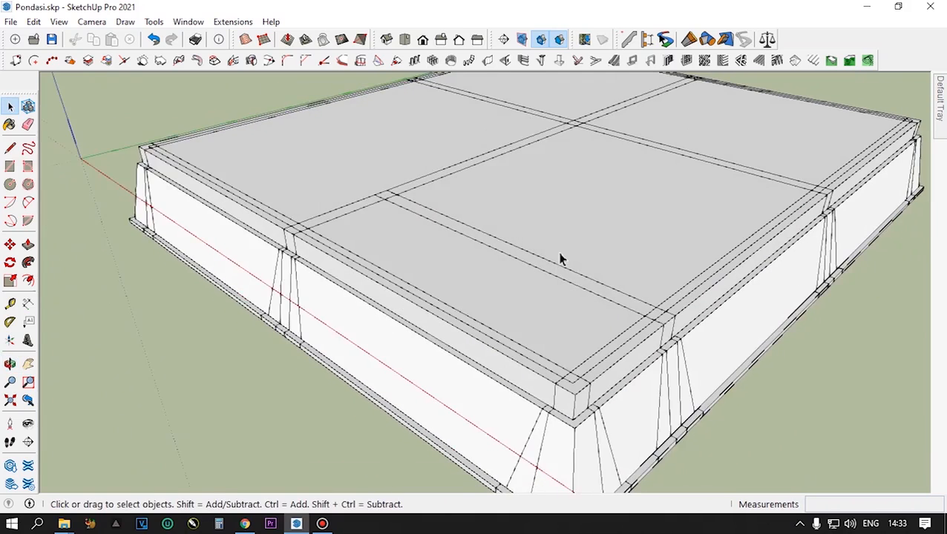
pyautogui.scroll(-3, 533, 312)
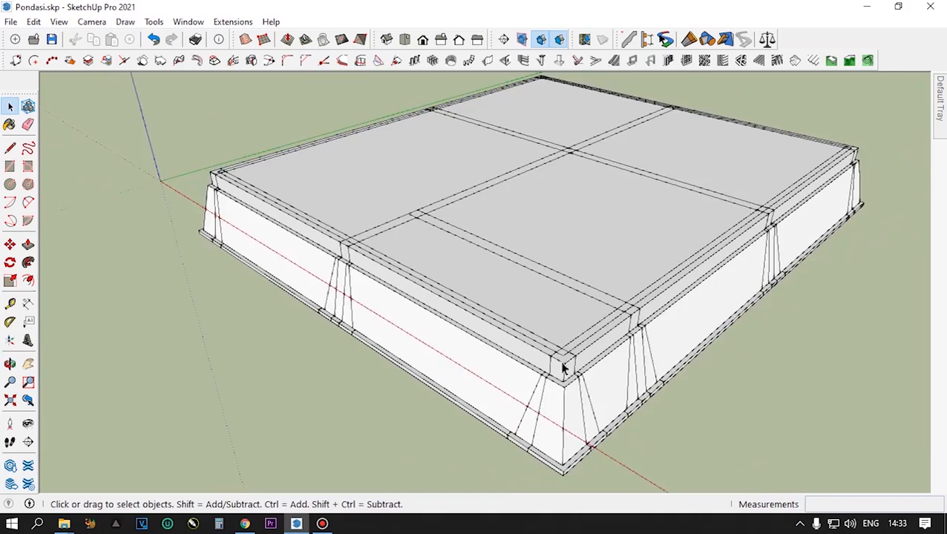
pyautogui.scroll(4, 590, 334)
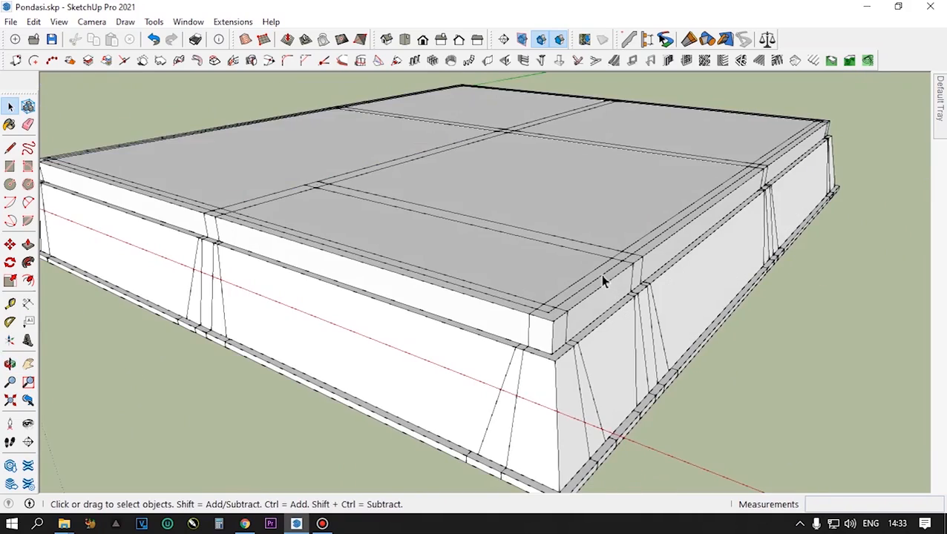
pyautogui.scroll(-2, 604, 279)
pyautogui.moveTo(606, 277); pyautogui.dragTo(603, 311, button='middle')
pyautogui.scroll(-2, 603, 310)
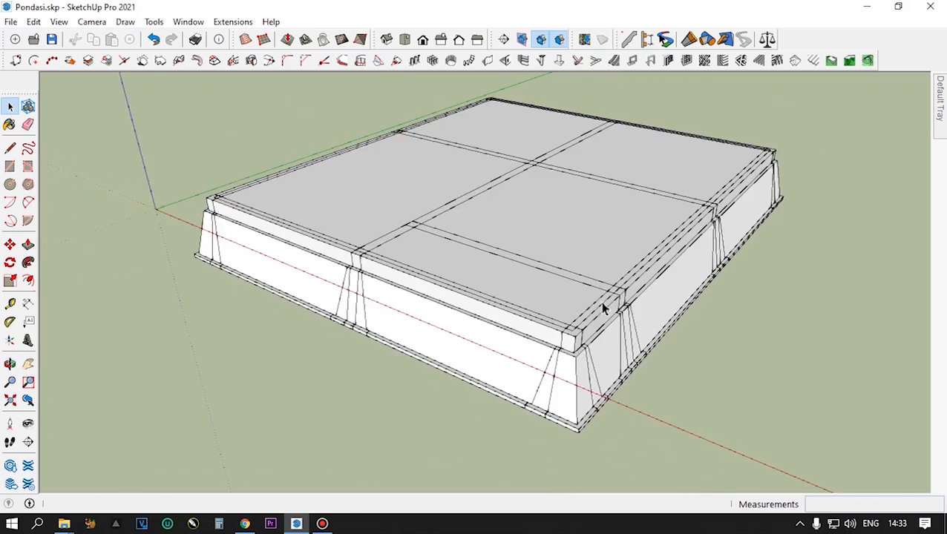
pyautogui.scroll(-2, 603, 310)
pyautogui.scroll(4, 615, 203)
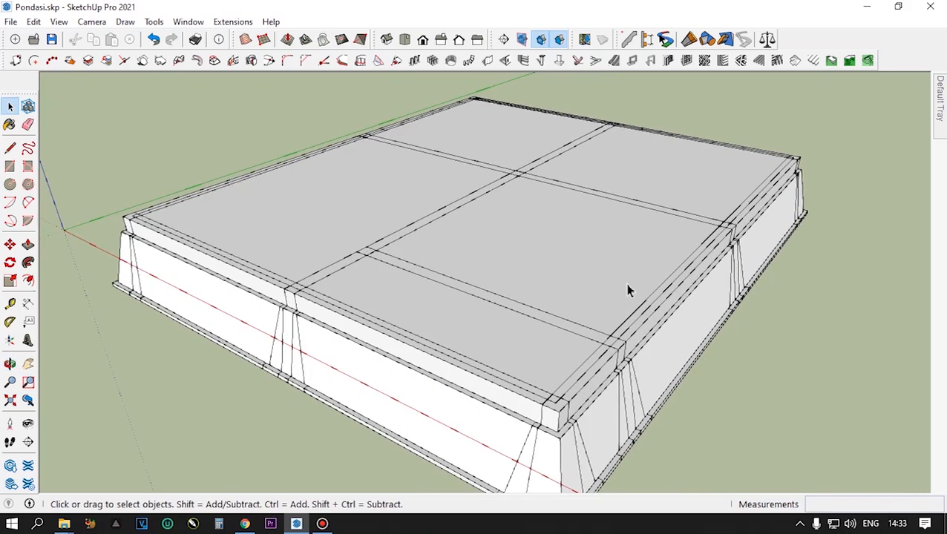
pyautogui.scroll(-1, 627, 290)
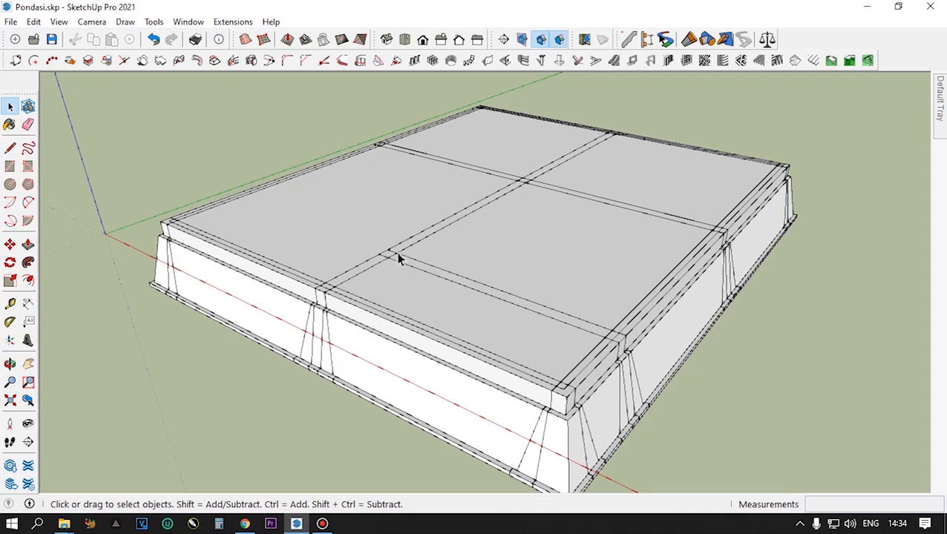
pyautogui.scroll(5, 395, 264)
pyautogui.moveTo(393, 260); pyautogui.dragTo(404, 303, button='middle')
pyautogui.scroll(-5, 545, 321)
pyautogui.scroll(3, 549, 323)
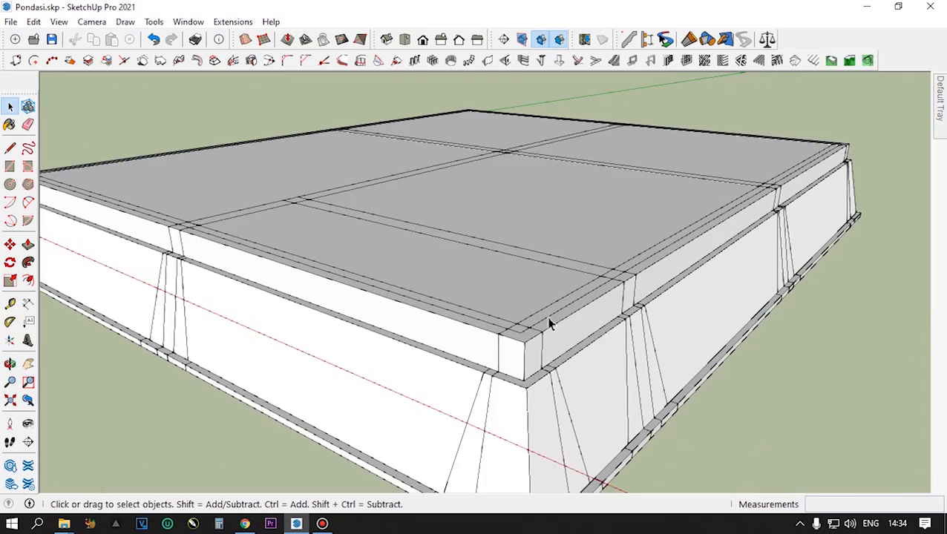
pyautogui.scroll(-5, 550, 324)
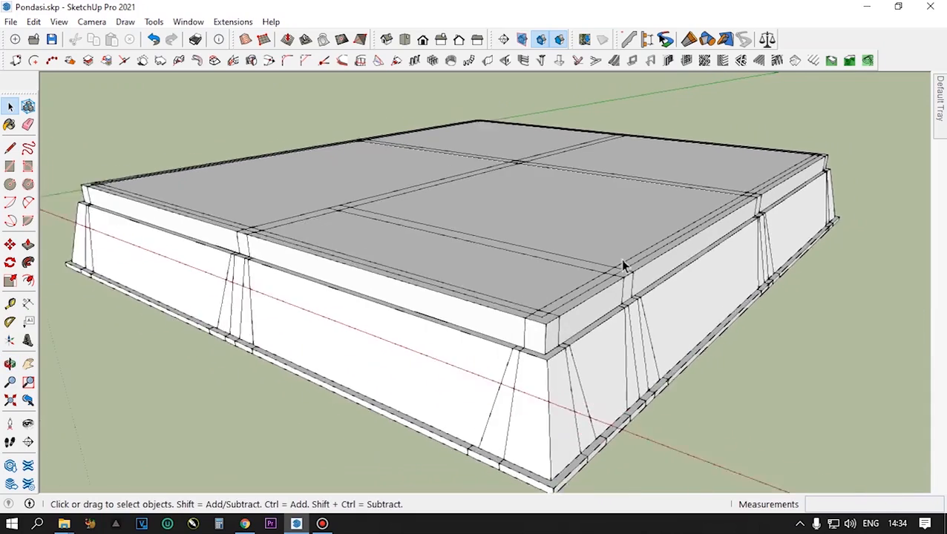
pyautogui.moveTo(550, 324); pyautogui.dragTo(517, 338, button='middle')
pyautogui.scroll(-2, 632, 306)
pyautogui.scroll(3, 518, 338)
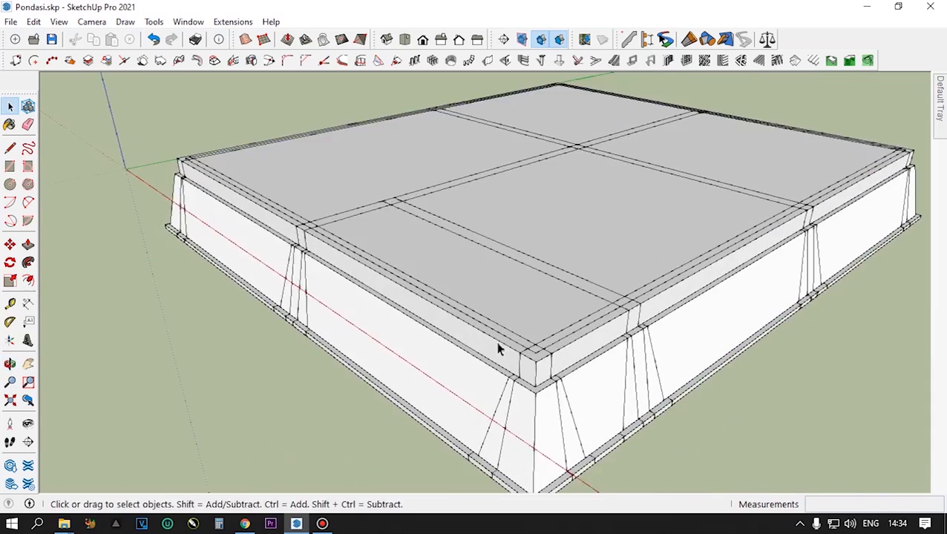
# - Select the foundation segments along the two near outer sides one after another to check how they are grouped
pyautogui.click(589, 346)
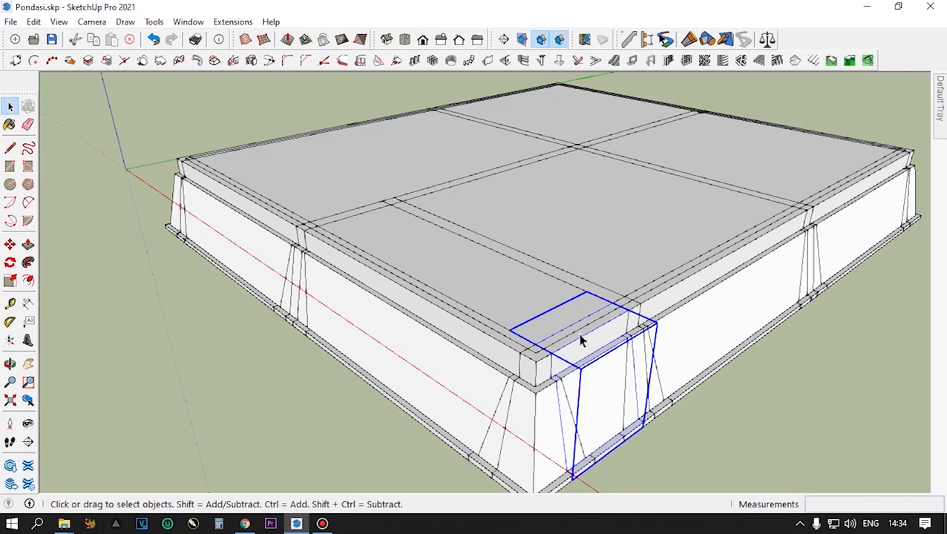
pyautogui.click(395, 323)
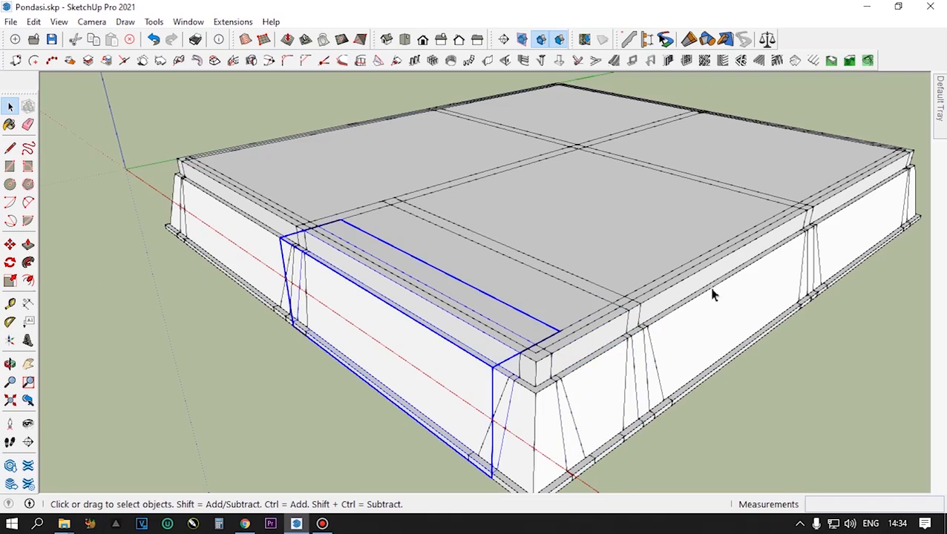
pyautogui.click(739, 285)
pyautogui.click(862, 205)
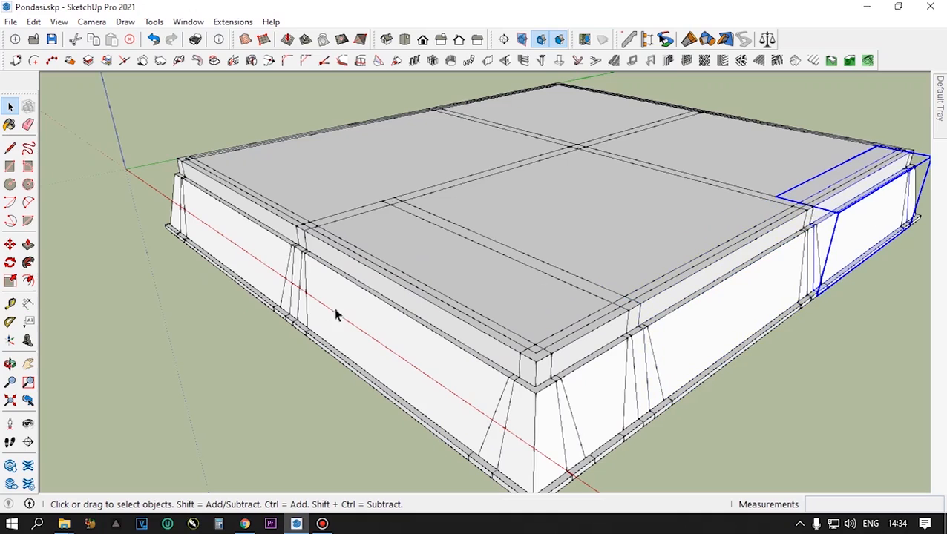
pyautogui.click(267, 261)
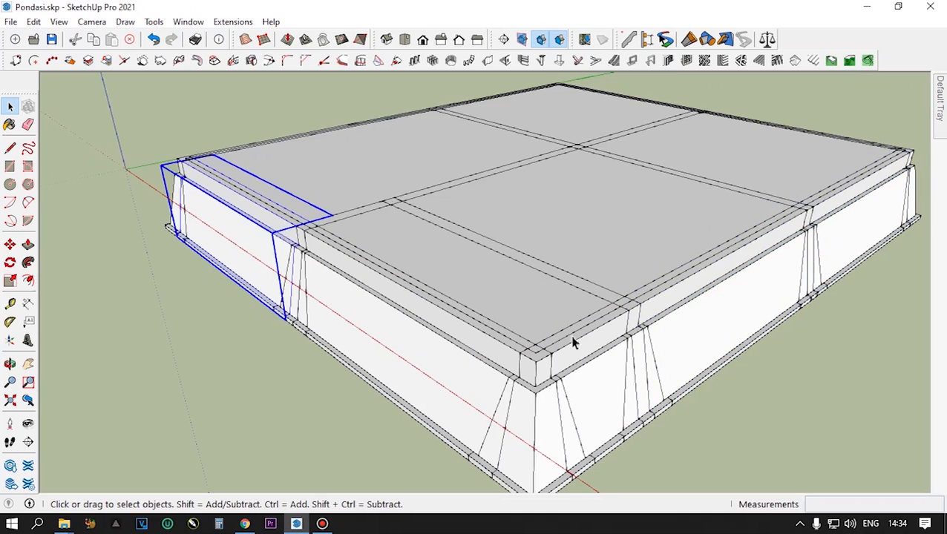
# - Select the short foundation segment beside the near corner and examine its ends and base from above and at ground level
pyautogui.scroll(4, 573, 342)
pyautogui.scroll(-3, 584, 364)
pyautogui.click(584, 364)
pyautogui.scroll(-3, 583, 364)
pyautogui.moveTo(585, 368); pyautogui.dragTo(613, 262, button='middle')
pyautogui.scroll(1, 540, 327)
pyautogui.scroll(2, 709, 360)
pyautogui.click(818, 423)
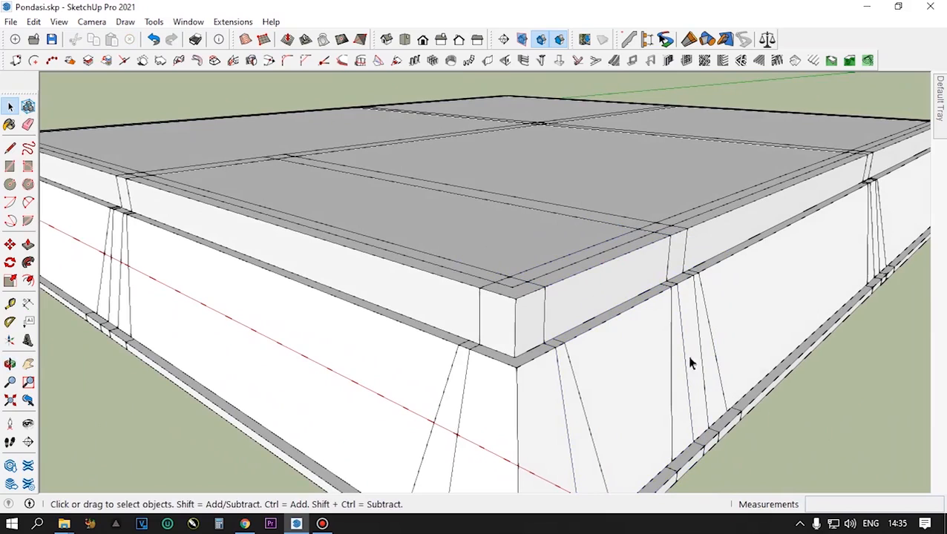
pyautogui.click(613, 282)
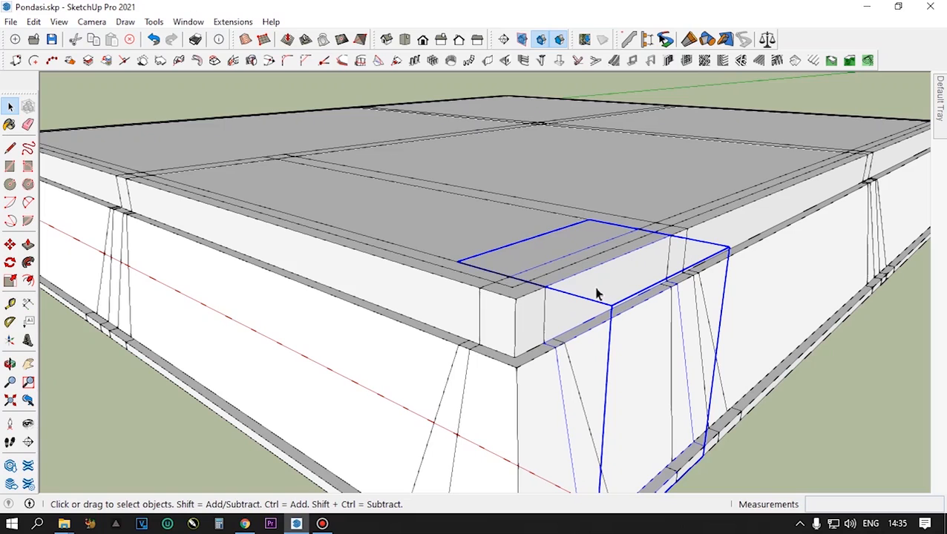
pyautogui.scroll(-3, 631, 386)
pyautogui.moveTo(651, 414); pyautogui.dragTo(634, 376, button='middle')
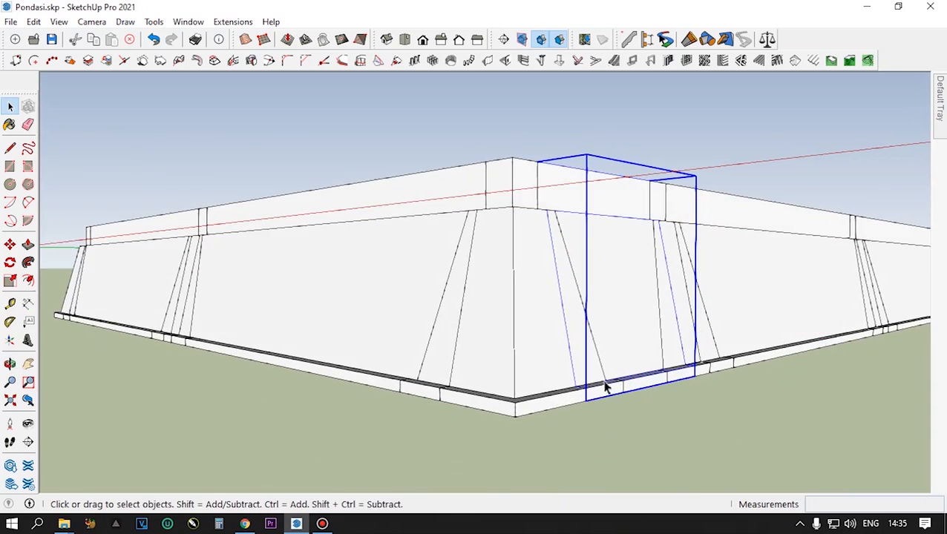
pyautogui.moveTo(640, 362); pyautogui.dragTo(649, 400, button='middle')
pyautogui.scroll(1, 628, 290)
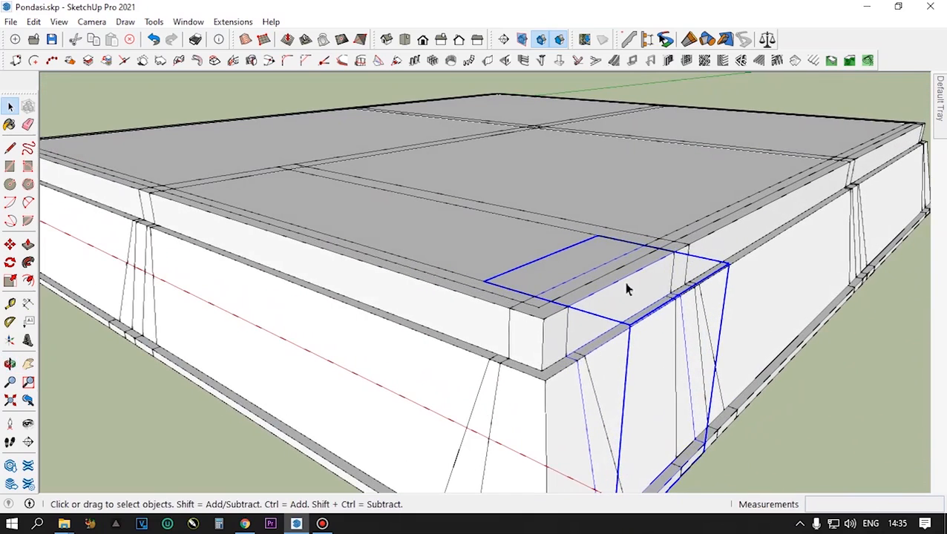
pyautogui.scroll(2, 625, 286)
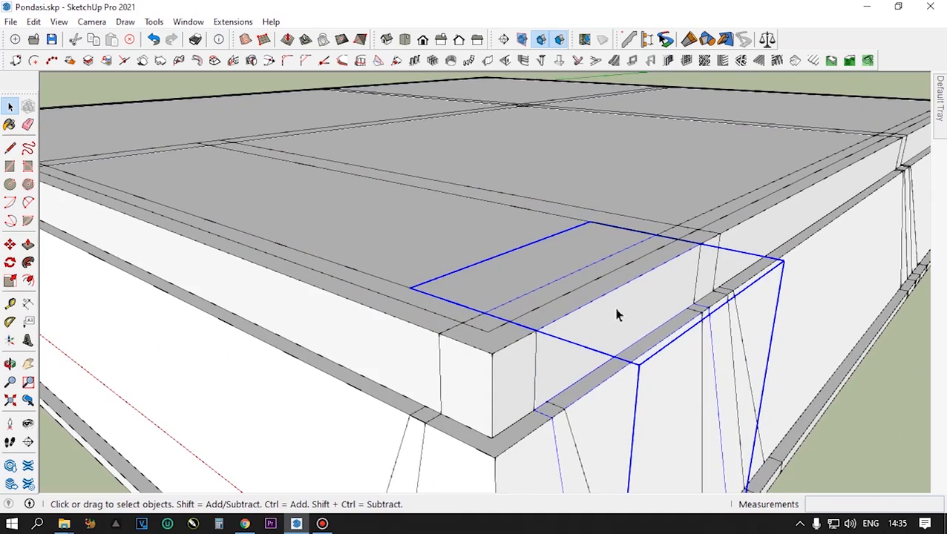
# - Open the short foundation segment beside the near corner for editing and select its upper beam
pyautogui.scroll(-2, 617, 315)
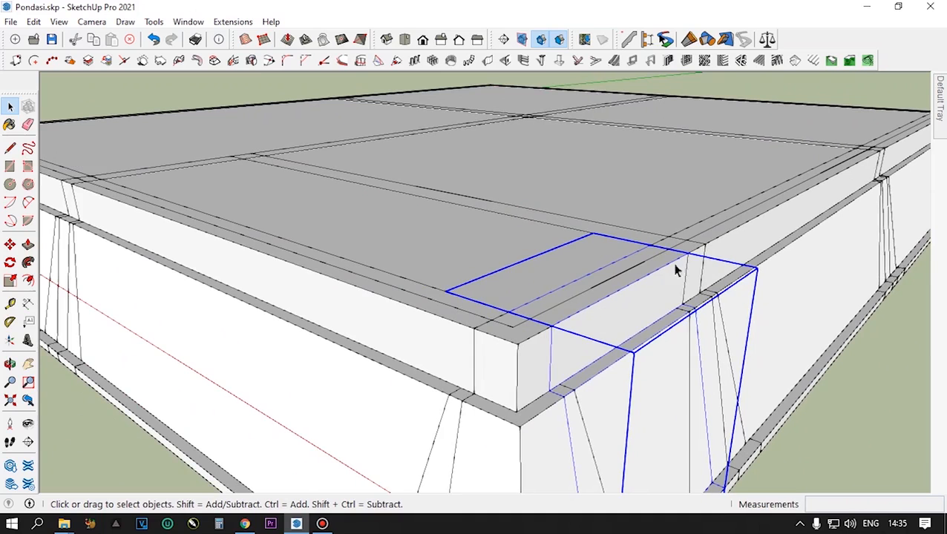
pyautogui.doubleClick(630, 308)
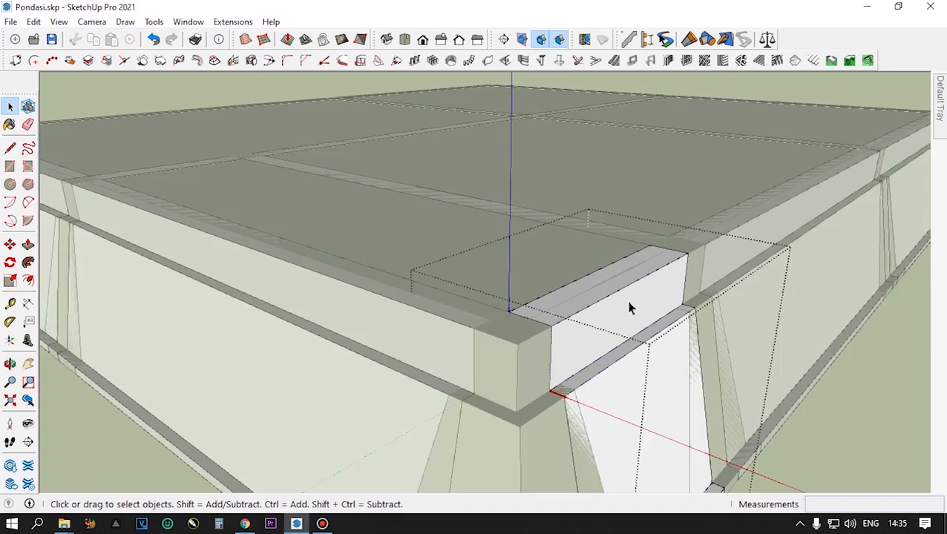
pyautogui.scroll(-3, 635, 327)
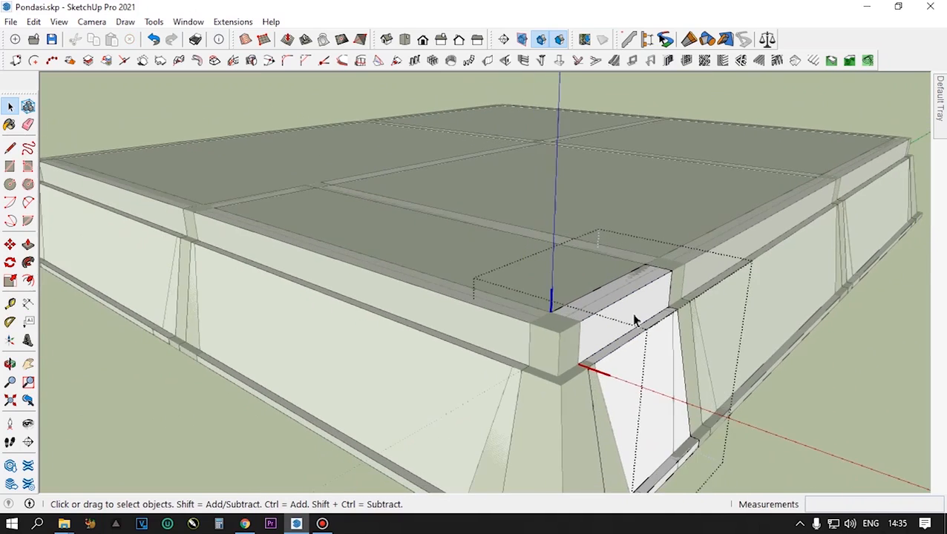
pyautogui.scroll(2, 627, 310)
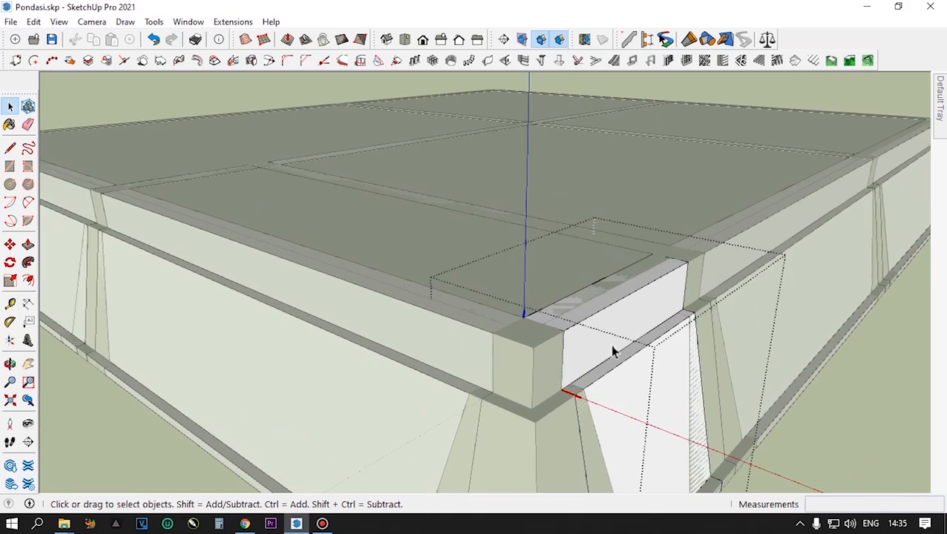
pyautogui.click(622, 300)
# - Examine the selected upper beam and its matching copies around the foundation from higher and closer views
pyautogui.scroll(-1, 622, 300)
pyautogui.scroll(-1, 624, 305)
pyautogui.moveTo(623, 306); pyautogui.dragTo(630, 365, button='middle')
pyautogui.scroll(1, 631, 369)
pyautogui.scroll(-3, 630, 369)
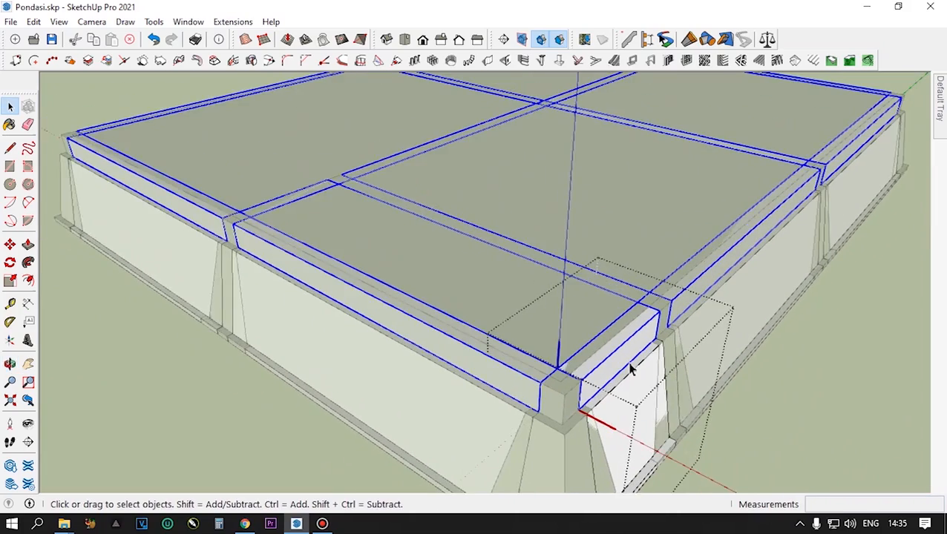
pyautogui.scroll(2, 630, 369)
pyautogui.scroll(-2, 629, 369)
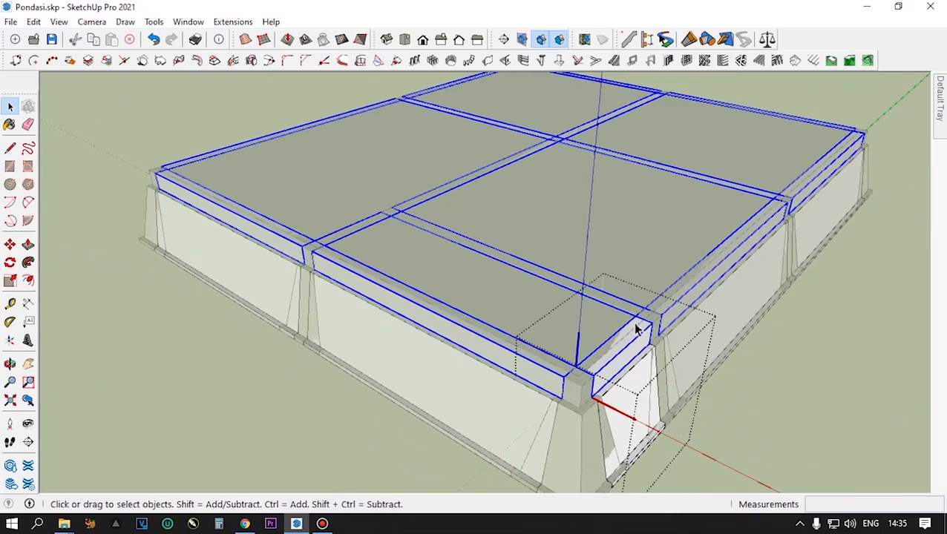
pyautogui.scroll(2, 596, 349)
pyautogui.scroll(2, 630, 371)
pyautogui.moveTo(625, 397)
pyautogui.mouseDown(button='middle')
pyautogui.moveTo(617, 384)
pyautogui.moveTo(626, 389)
pyautogui.mouseUp(button='middle')
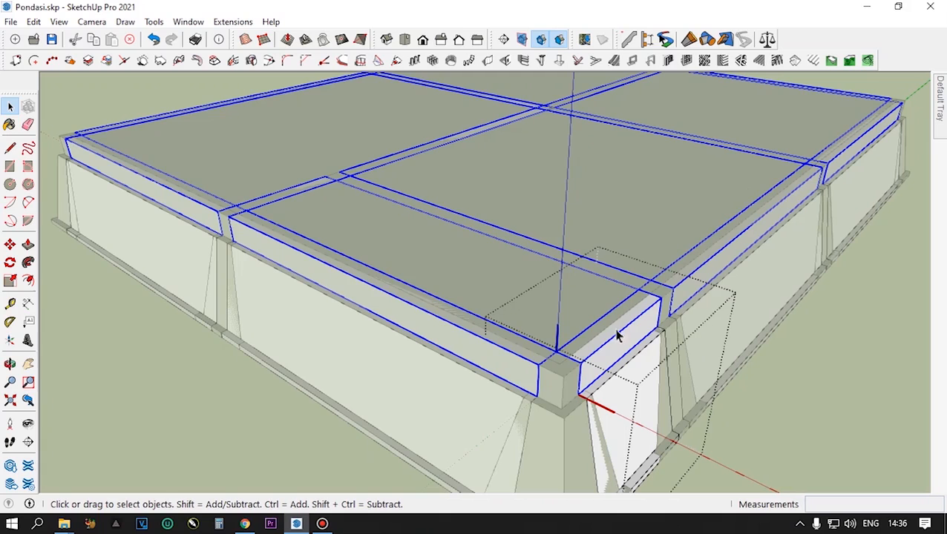
pyautogui.scroll(1, 588, 403)
pyautogui.scroll(-2, 621, 315)
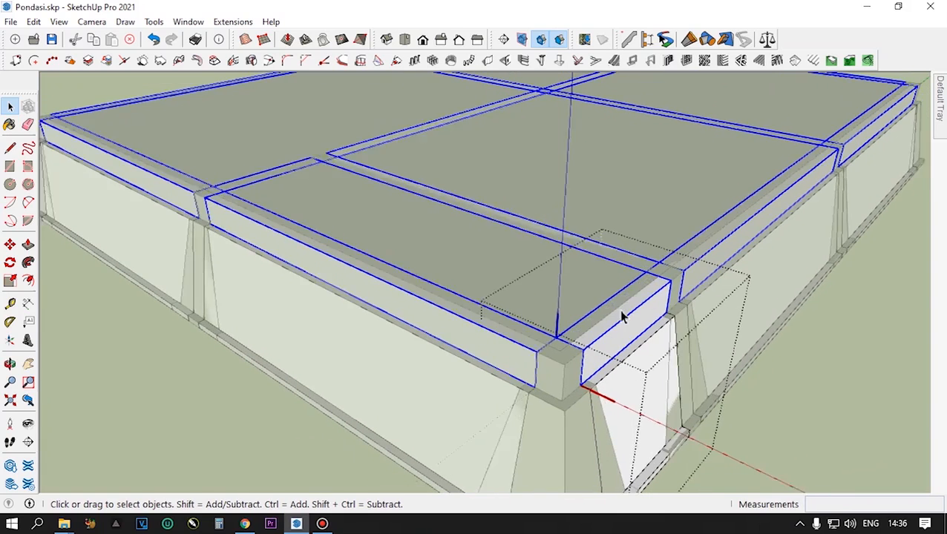
# - Select the tapered lower wall of the segment and examine its matching copies along the outer sides
pyautogui.click(630, 379)
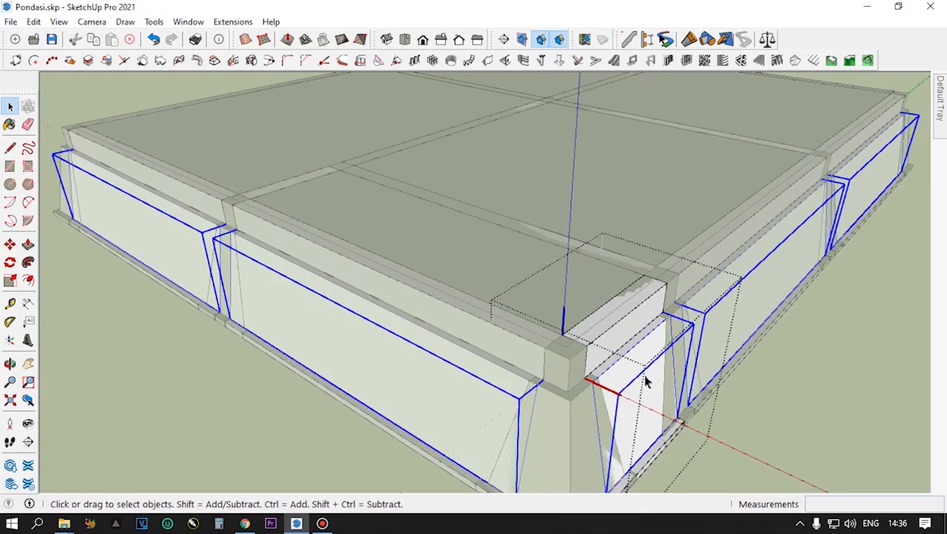
pyautogui.scroll(-4, 645, 382)
pyautogui.moveTo(615, 389); pyautogui.dragTo(630, 475, button='middle')
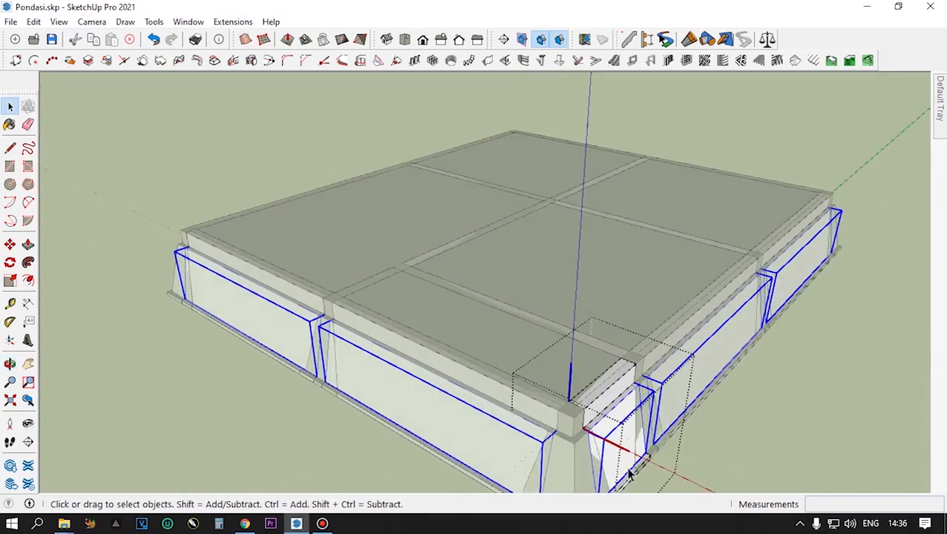
pyautogui.scroll(2, 630, 475)
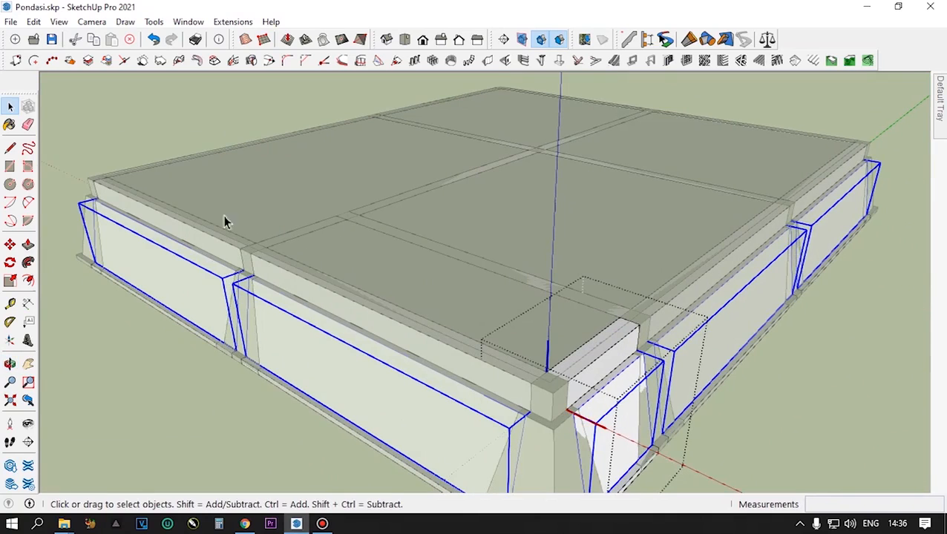
pyautogui.scroll(2, 634, 438)
pyautogui.moveTo(631, 438); pyautogui.dragTo(650, 423, button='middle')
pyautogui.scroll(3, 635, 354)
pyautogui.scroll(2, 643, 369)
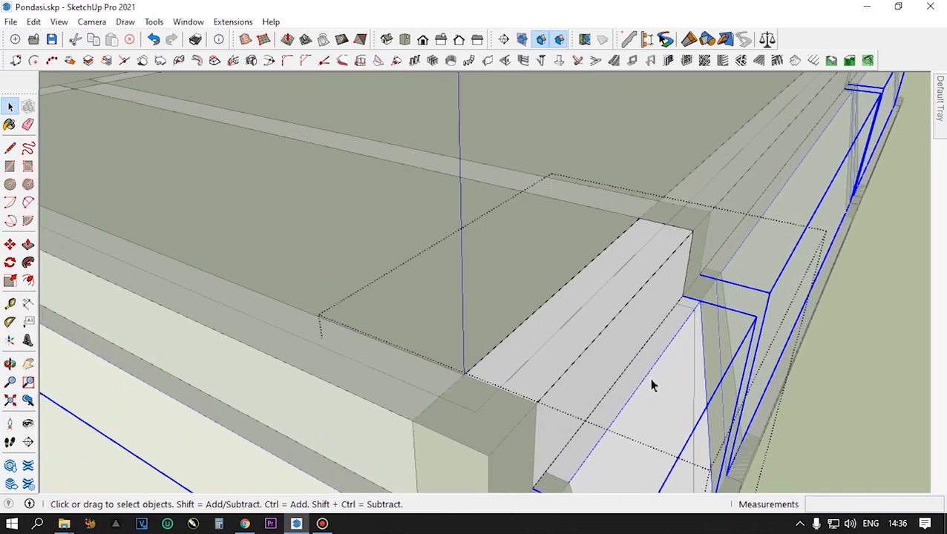
# - Open the tapered lower wall for editing and select its narrow top face
pyautogui.scroll(2, 643, 371)
pyautogui.scroll(2, 644, 369)
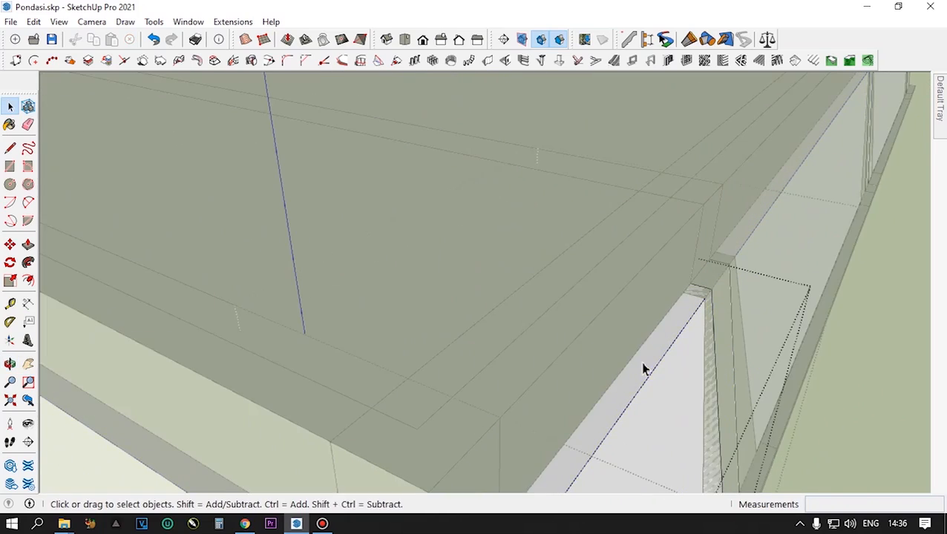
pyautogui.scroll(-4, 645, 371)
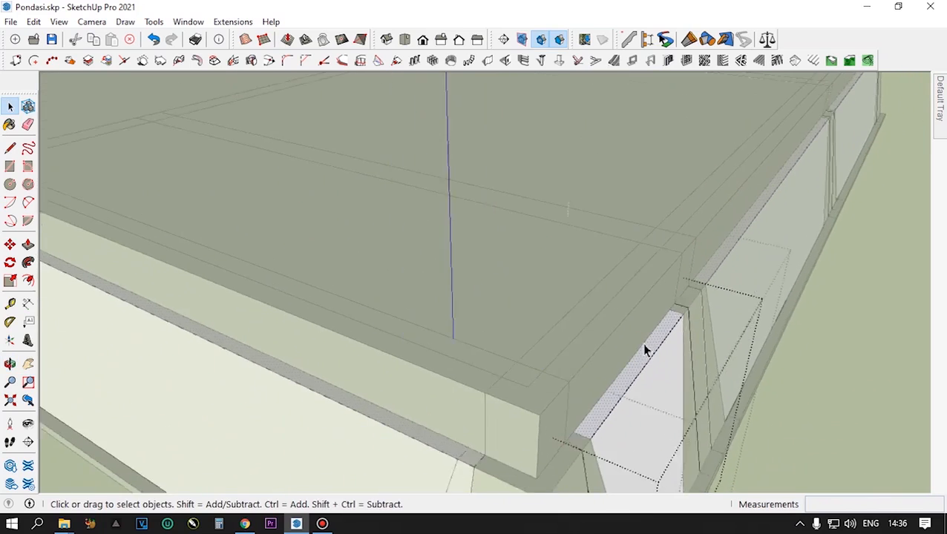
pyautogui.scroll(1, 637, 384)
pyautogui.scroll(1, 637, 384)
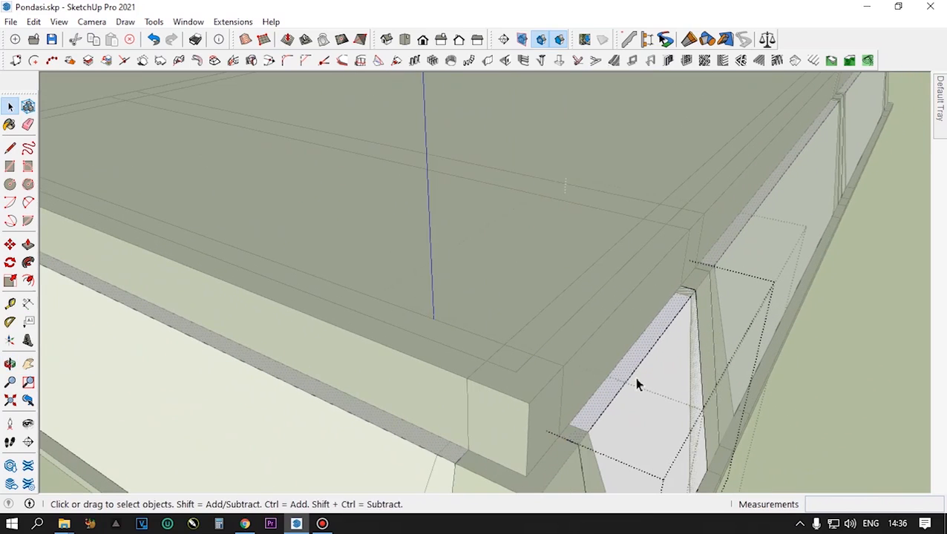
# - Try raising the lower wall's top face by 2 cm with Push/Pull, and undo the extrusion
pyautogui.press('p')
pyautogui.click(631, 369)
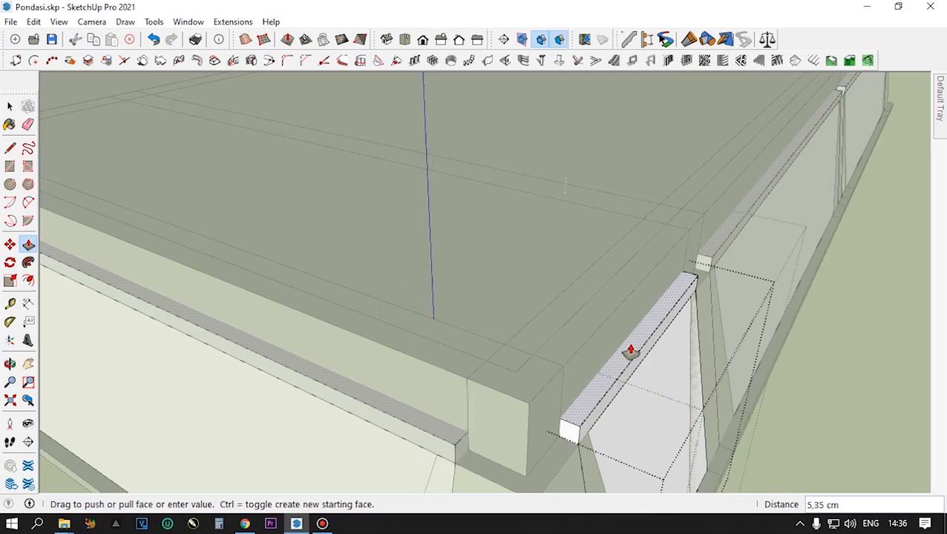
pyautogui.press('Return')
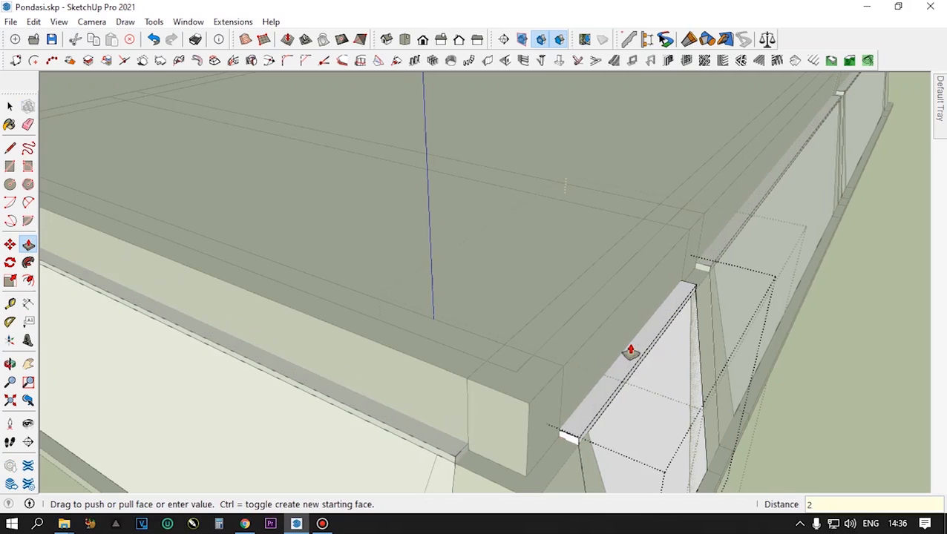
pyautogui.moveTo(707, 361); pyautogui.dragTo(701, 335, button='middle')
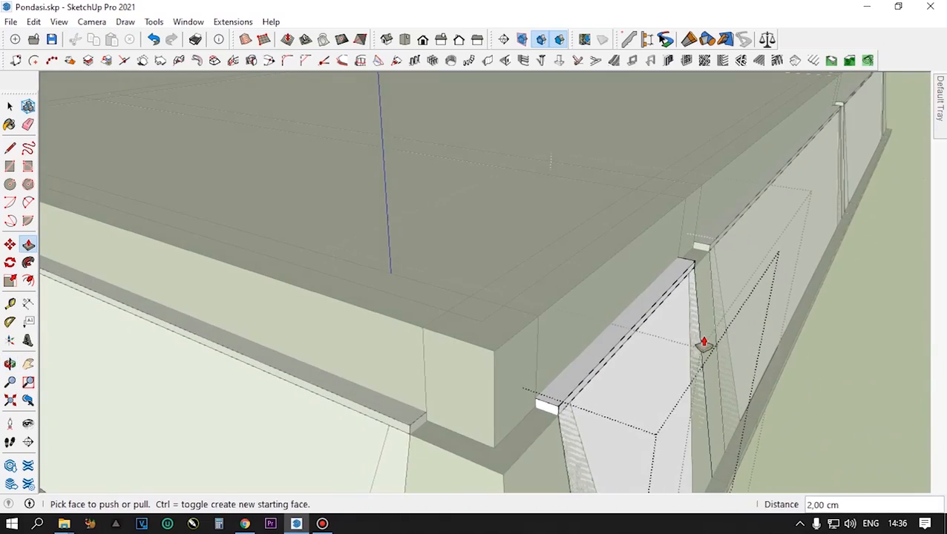
pyautogui.hotkey('ctrl', 'z')
pyautogui.press('space')
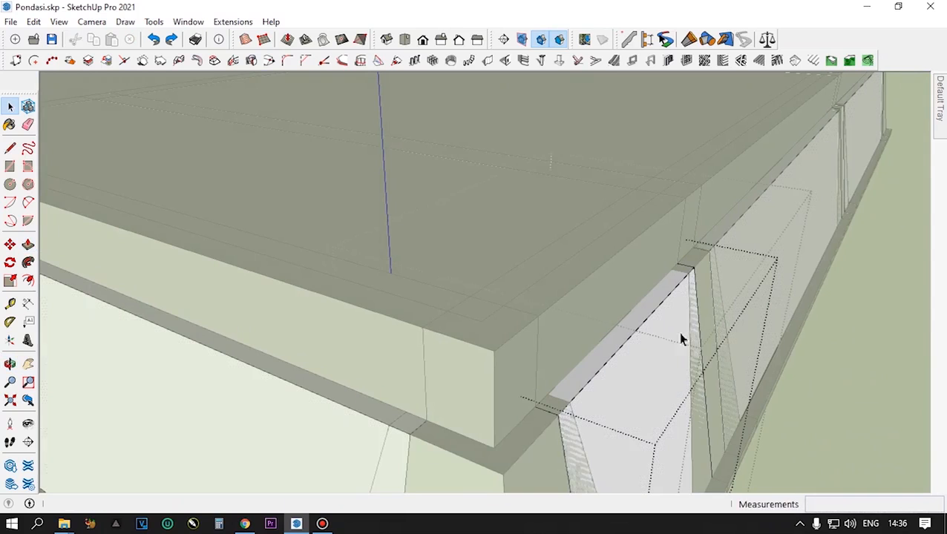
pyautogui.scroll(-2, 631, 330)
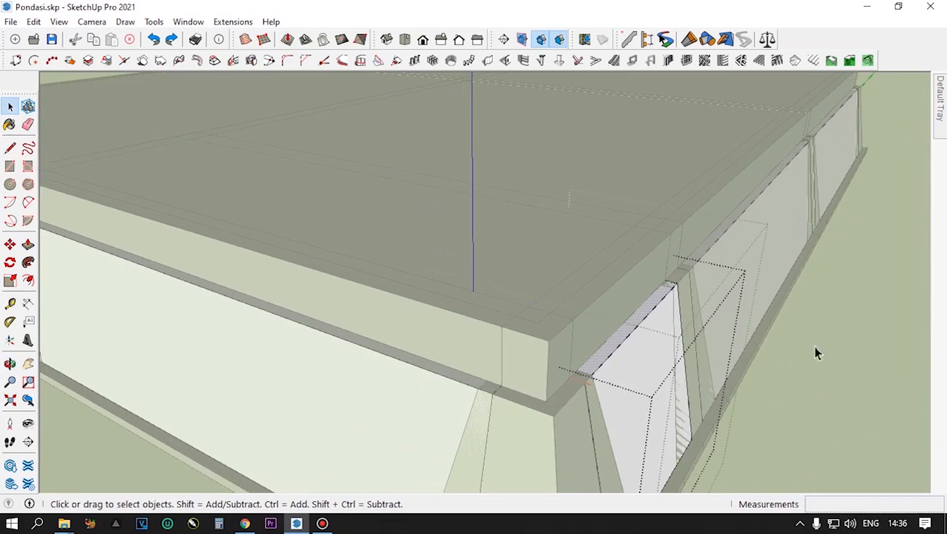
pyautogui.hotkey('ctrl', 'y')
# - Select the segment's upper beam again and examine its top surface and corner junction from several angles
pyautogui.click(599, 298)
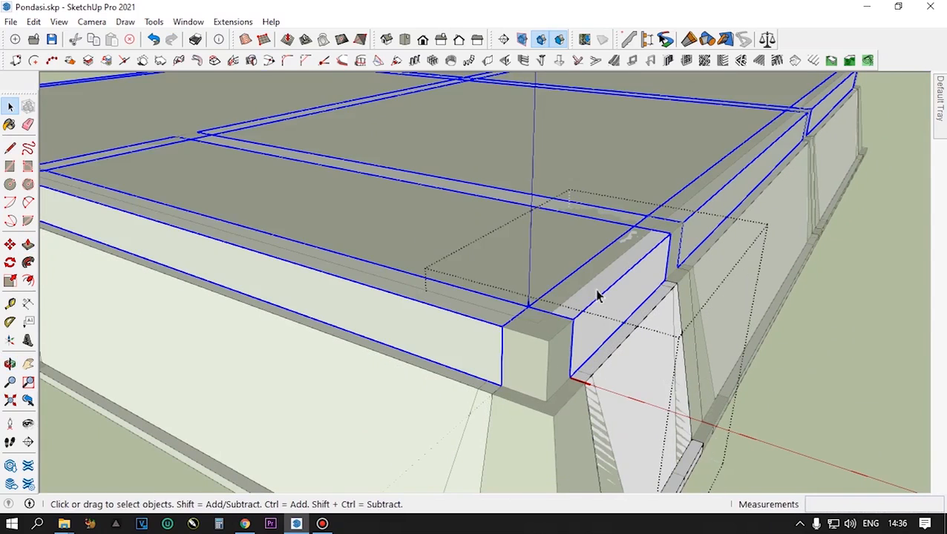
pyautogui.scroll(-2, 609, 306)
pyautogui.moveTo(634, 297); pyautogui.dragTo(561, 413, button='middle')
pyautogui.scroll(3, 536, 423)
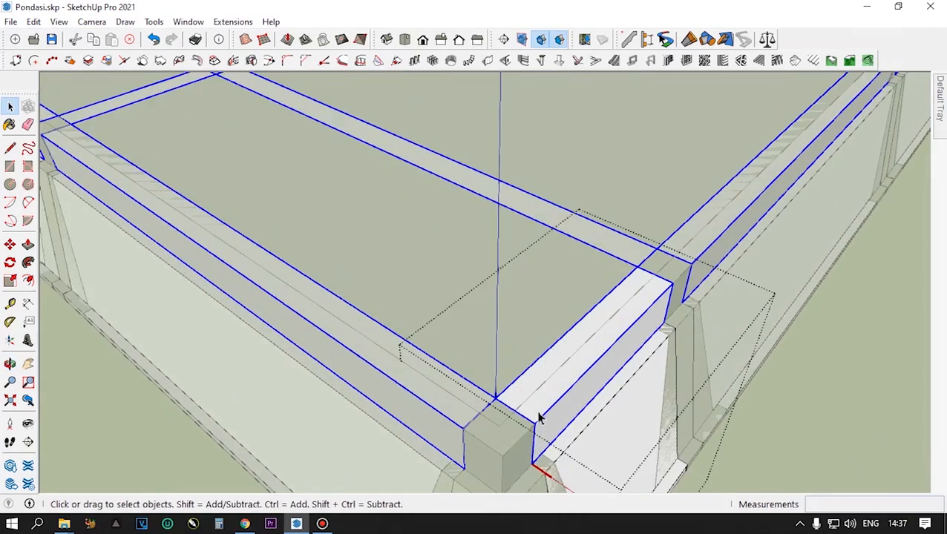
pyautogui.scroll(-4, 603, 331)
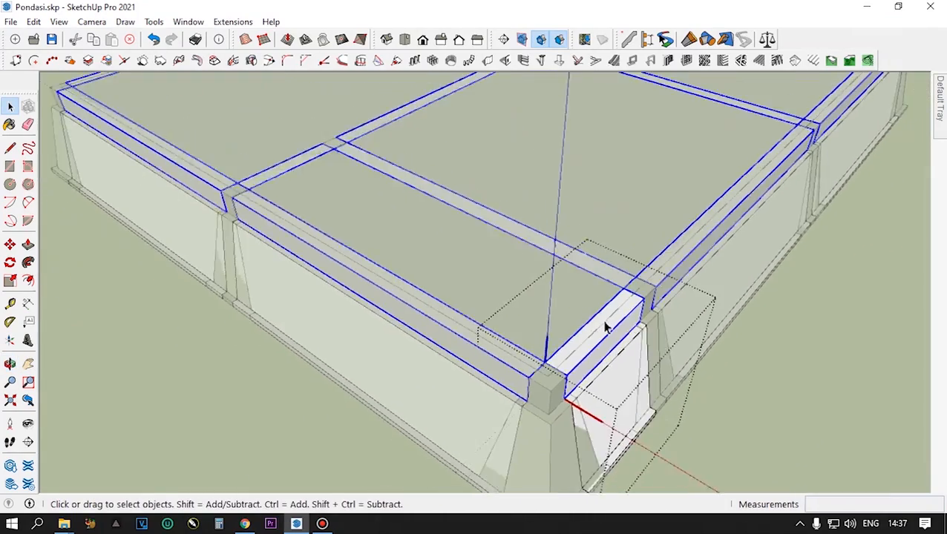
pyautogui.moveTo(586, 378); pyautogui.dragTo(461, 414, button='middle')
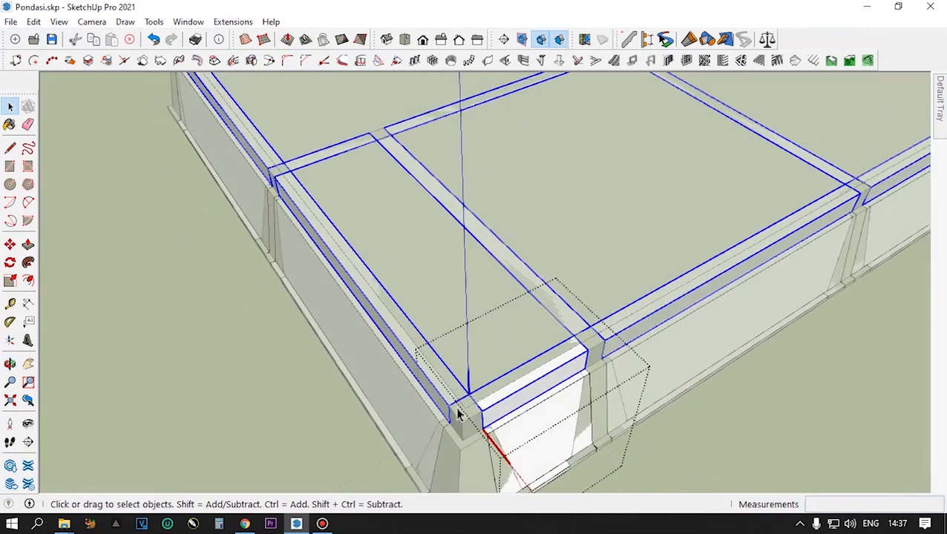
pyautogui.scroll(2, 462, 414)
pyautogui.scroll(1, 462, 414)
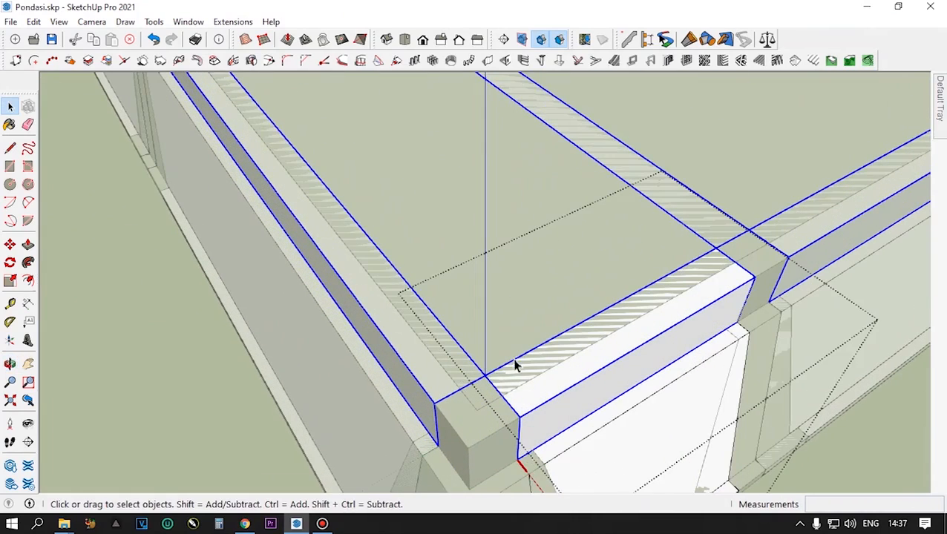
pyautogui.scroll(4, 483, 429)
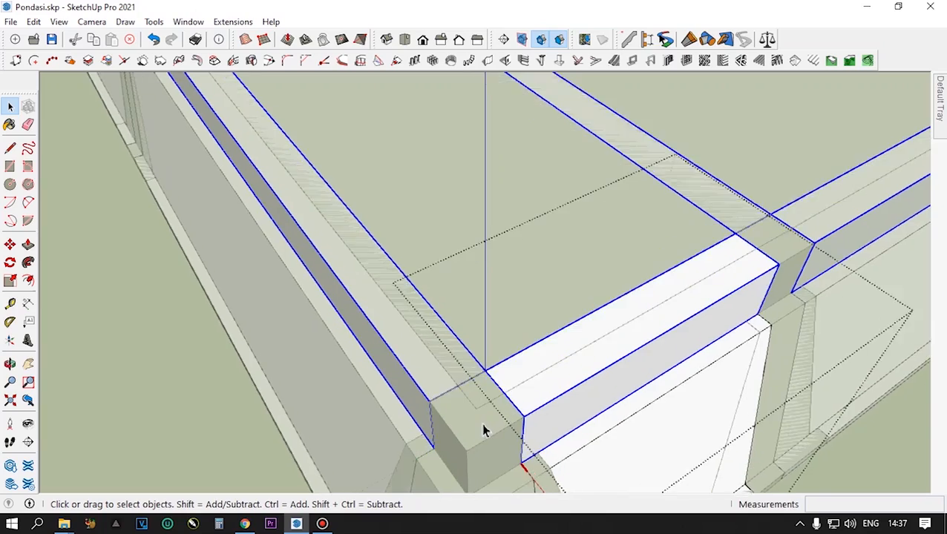
pyautogui.moveTo(482, 429); pyautogui.dragTo(681, 431, button='middle')
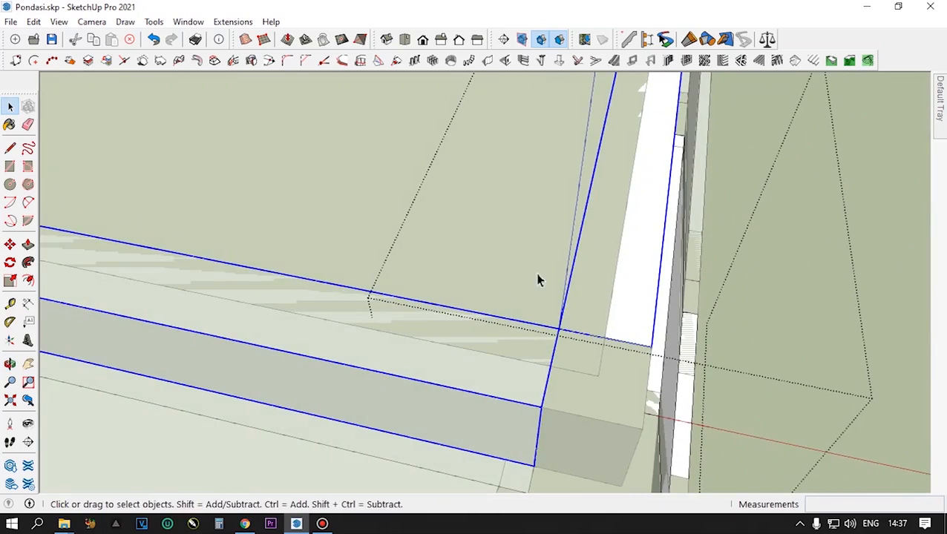
pyautogui.scroll(-3, 551, 266)
pyautogui.moveTo(581, 282); pyautogui.dragTo(473, 337, button='middle')
pyautogui.scroll(1, 472, 336)
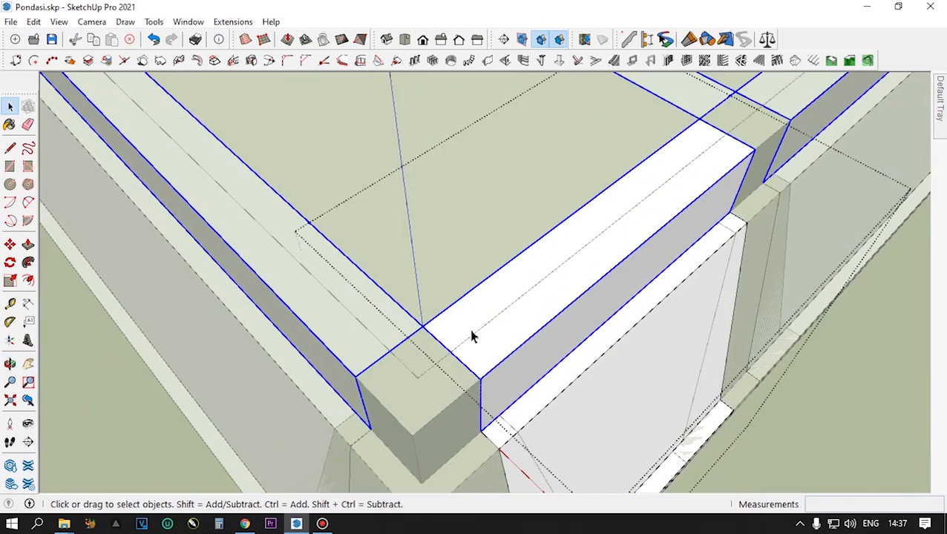
pyautogui.scroll(1, 472, 336)
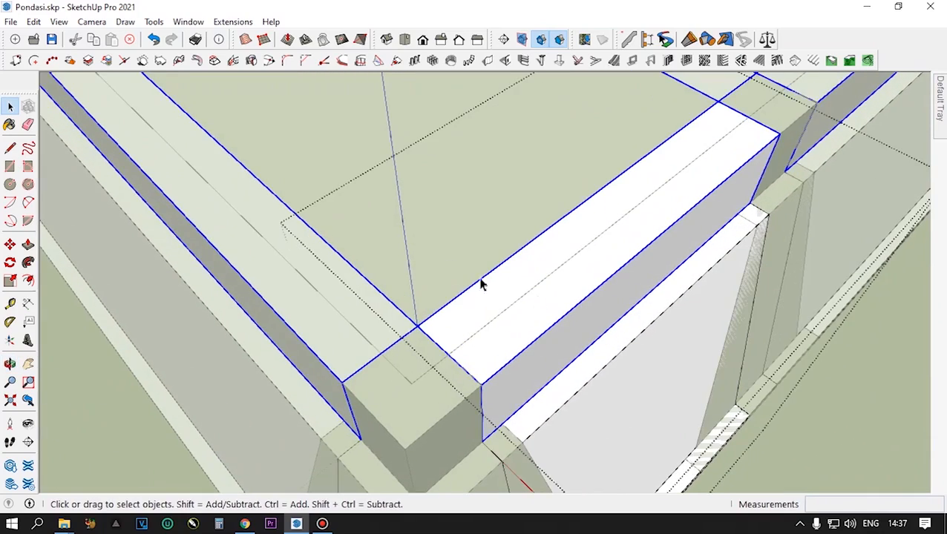
# - Draw an 85 x 15 cm rectangle over the upper beam's top, from its inner near corner to the opposite outer corner
pyautogui.click(11, 167)
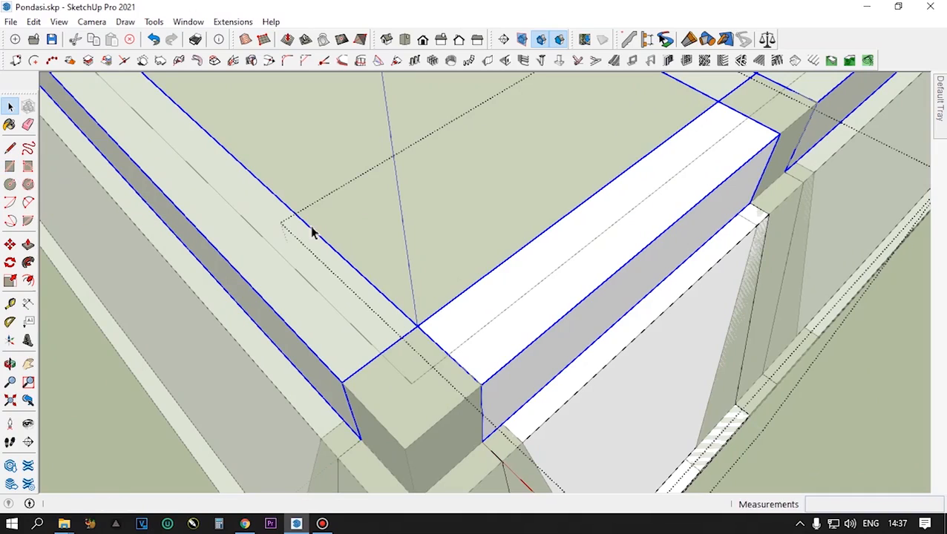
pyautogui.press('r')
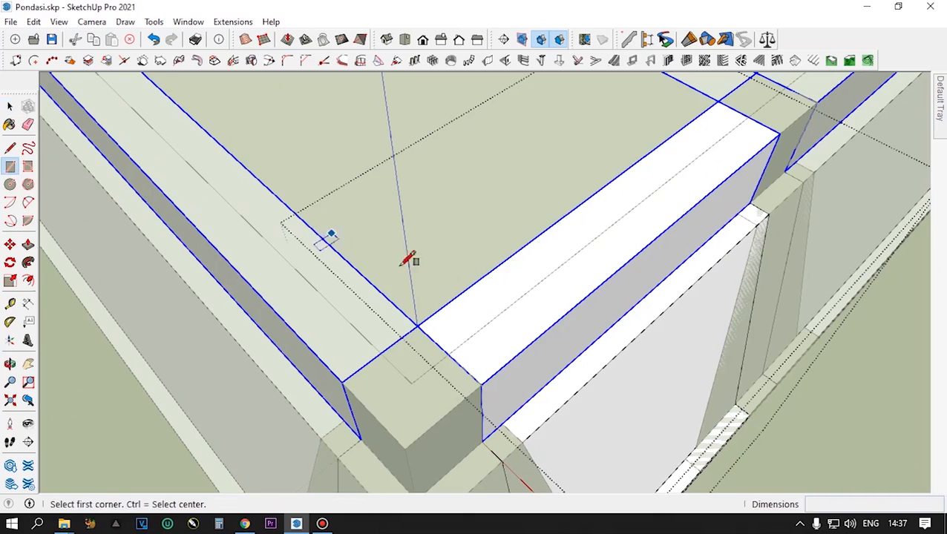
pyautogui.click(417, 327)
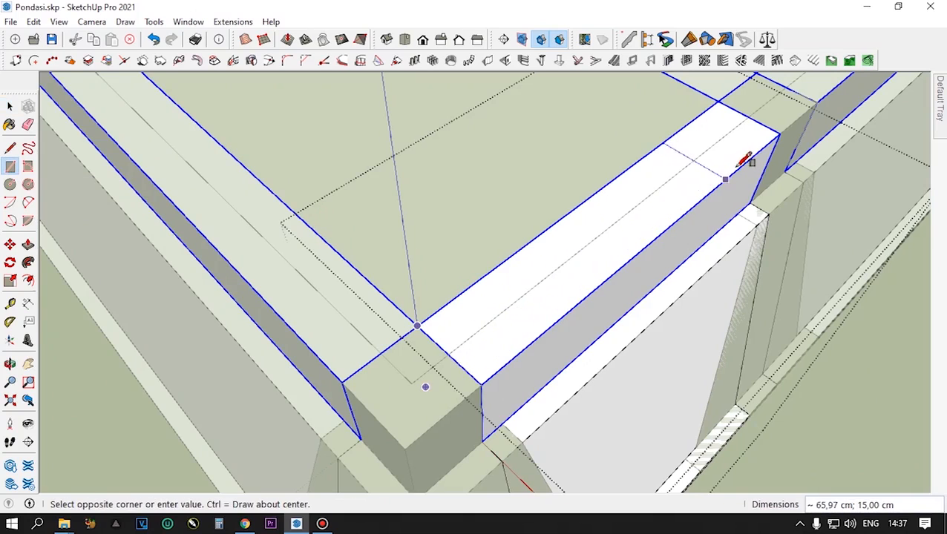
pyautogui.click(778, 133)
pyautogui.moveTo(617, 222); pyautogui.dragTo(539, 274, button='middle')
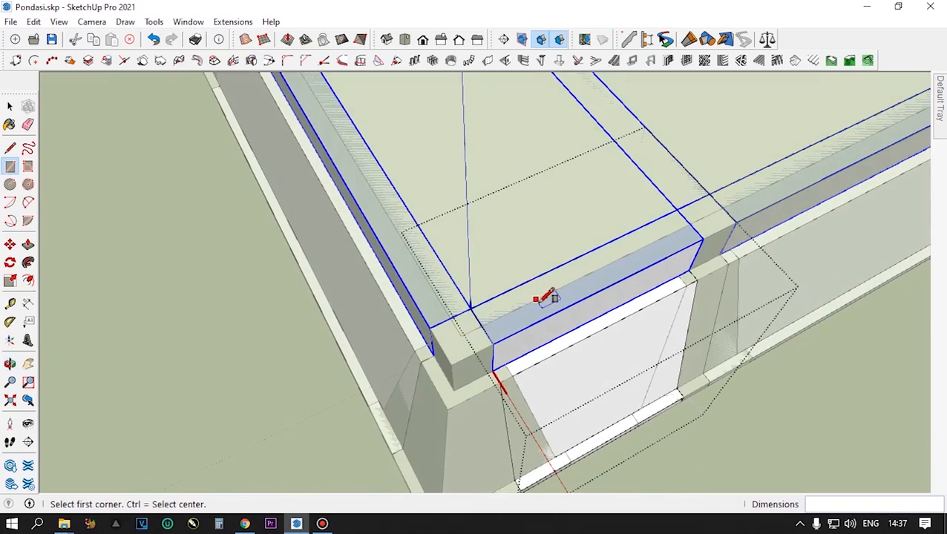
# - Extrude the new rectangular face on top of the beam upward 300 cm to form the wall in all copies
pyautogui.press('space')
pyautogui.click(546, 308)
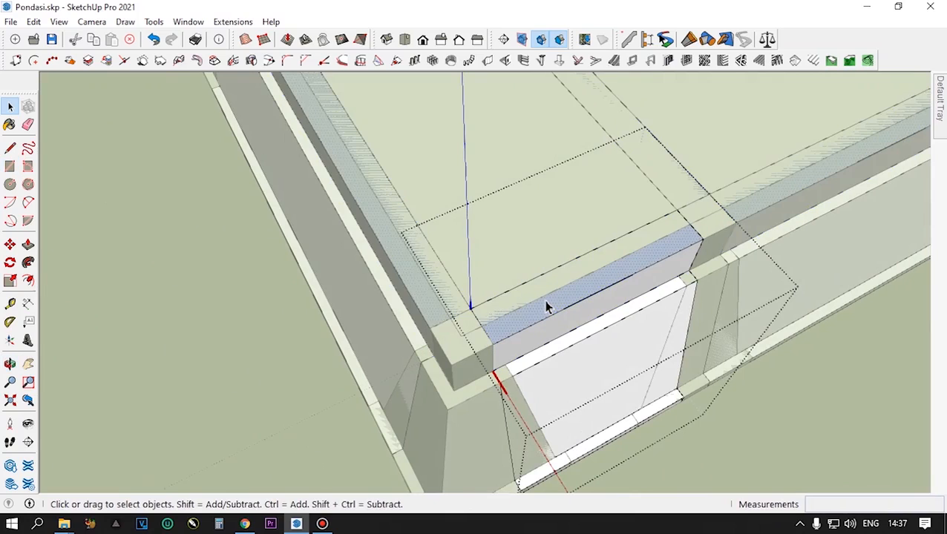
pyautogui.press('p')
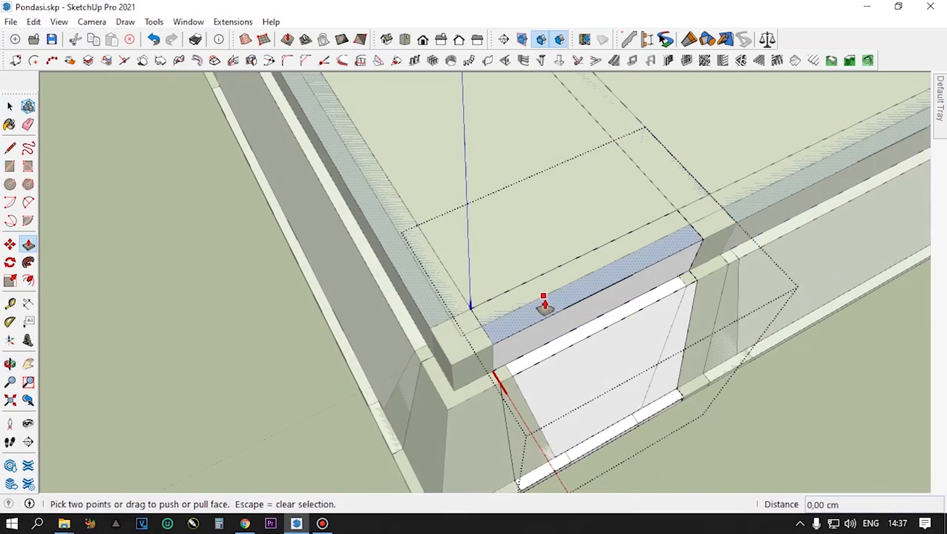
pyautogui.click(544, 306)
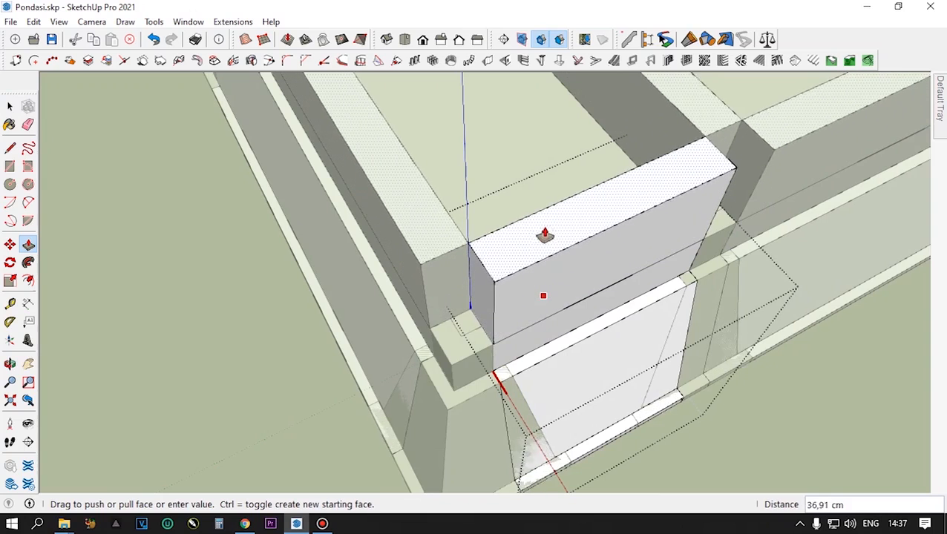
pyautogui.scroll(-4, 544, 218)
pyautogui.scroll(-3, 544, 218)
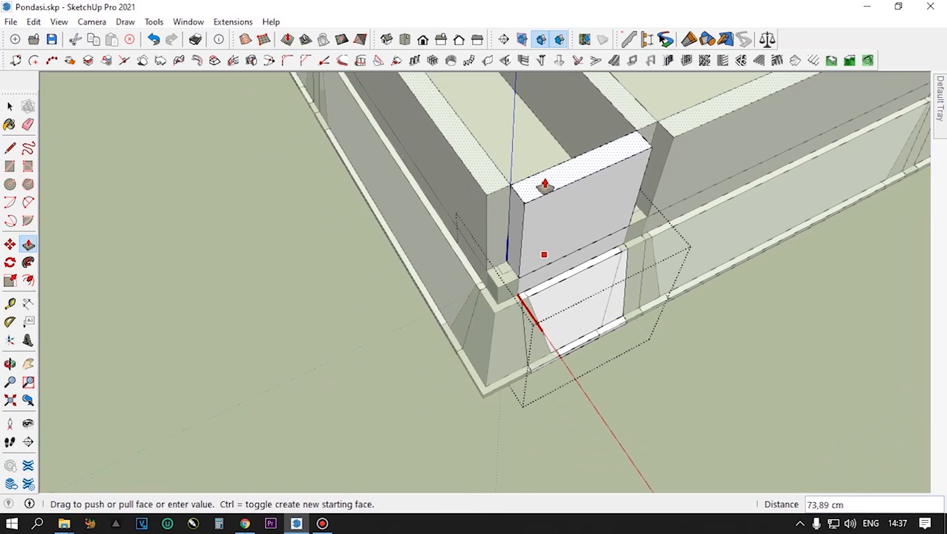
pyautogui.write('300')
pyautogui.press('Return')
pyautogui.scroll(-5, 533, 317)
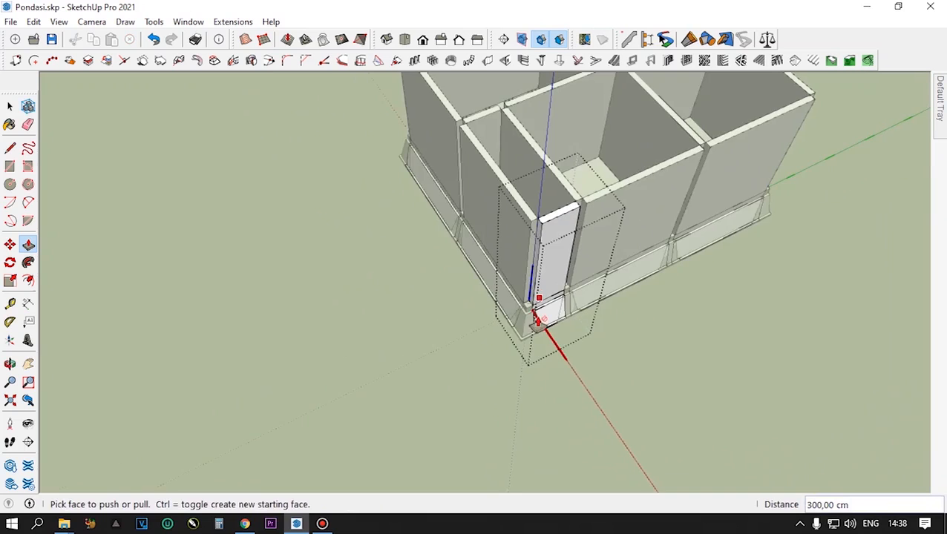
# - Examine the extruded walls and the corner segment from several angles and distances
pyautogui.moveTo(568, 276); pyautogui.dragTo(643, 237, button='middle')
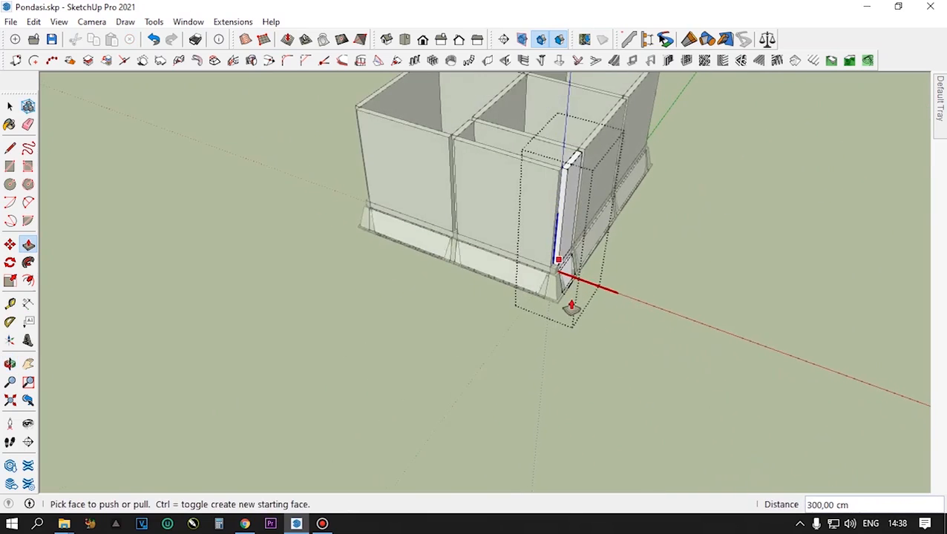
pyautogui.scroll(-1, 572, 303)
pyautogui.scroll(6, 568, 135)
pyautogui.moveTo(559, 238); pyautogui.dragTo(729, 206, button='middle')
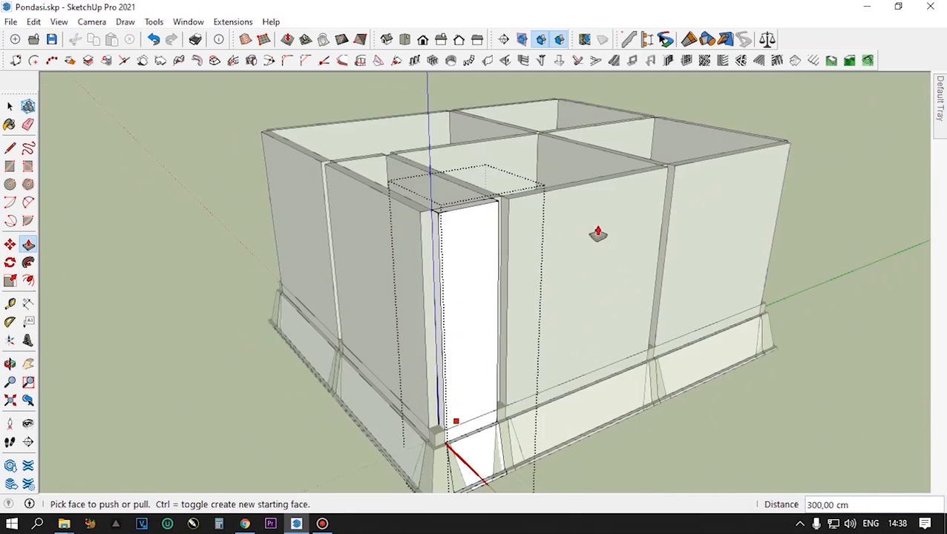
pyautogui.moveTo(504, 267); pyautogui.dragTo(597, 319, button='middle')
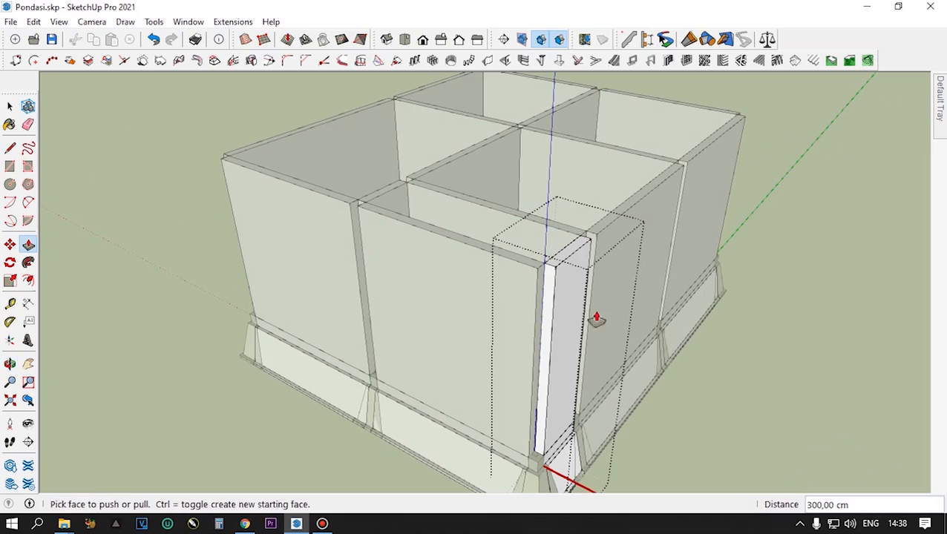
pyautogui.scroll(2, 549, 380)
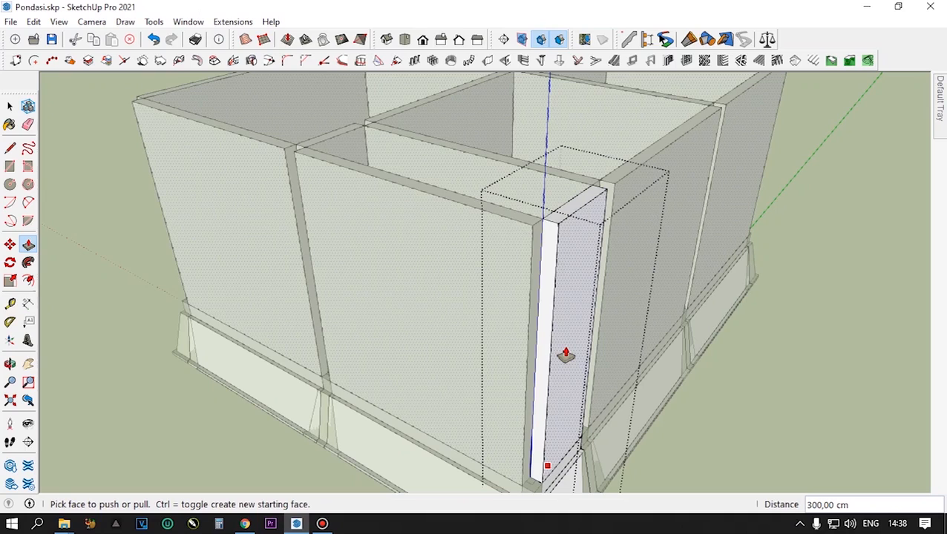
pyautogui.press('space')
pyautogui.moveTo(564, 334); pyautogui.dragTo(547, 312, button='middle')
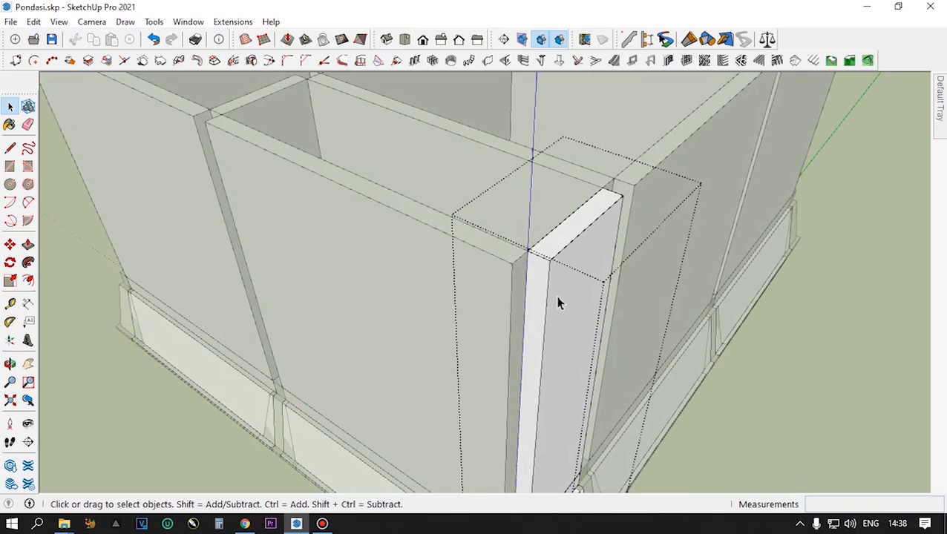
pyautogui.scroll(-3, 558, 303)
pyautogui.scroll(2, 558, 312)
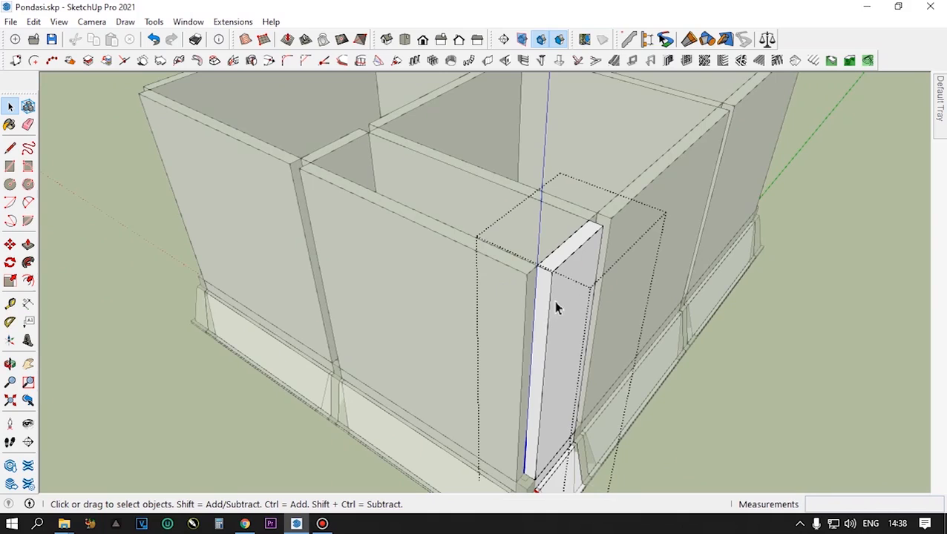
pyautogui.scroll(2, 556, 307)
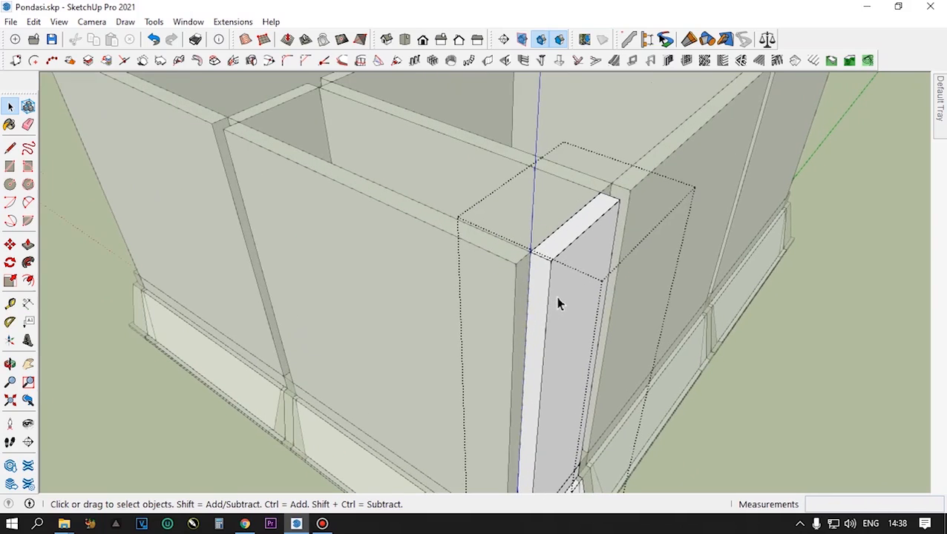
# - Select the whole extruded corner wall with all its connected faces and edges and make it a group
pyautogui.tripleClick(558, 301)
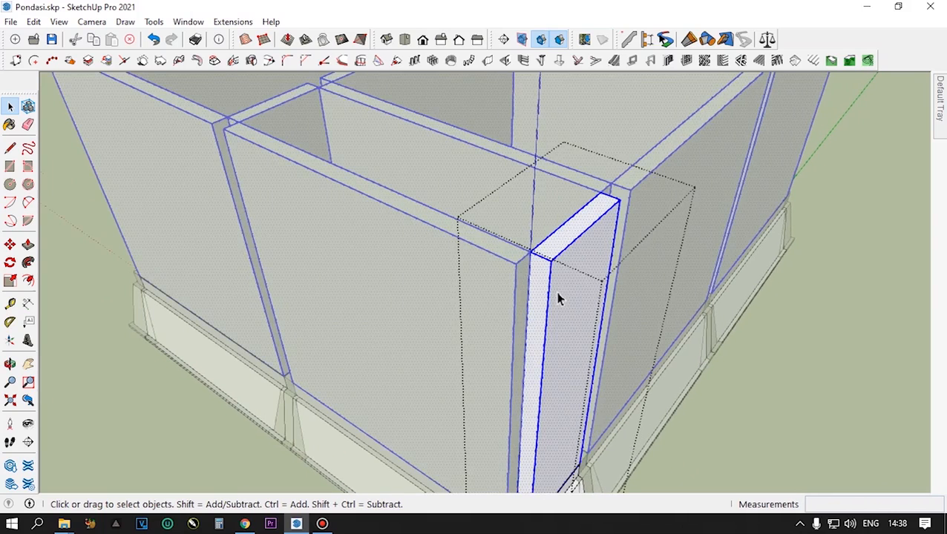
pyautogui.scroll(-3, 558, 300)
pyautogui.rightClick(559, 299)
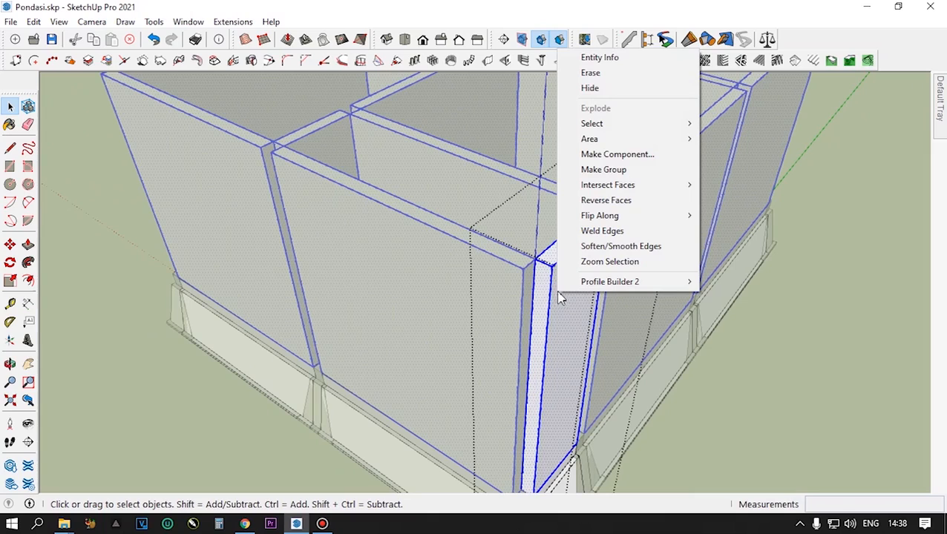
pyautogui.click(603, 170)
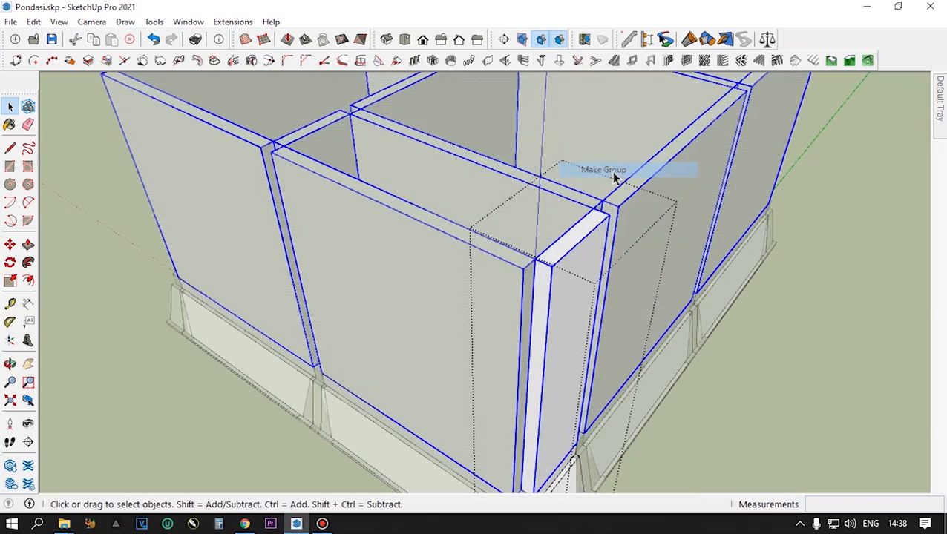
# - Convert the wall group into a component with the definition name Dinding
pyautogui.rightClick(570, 289)
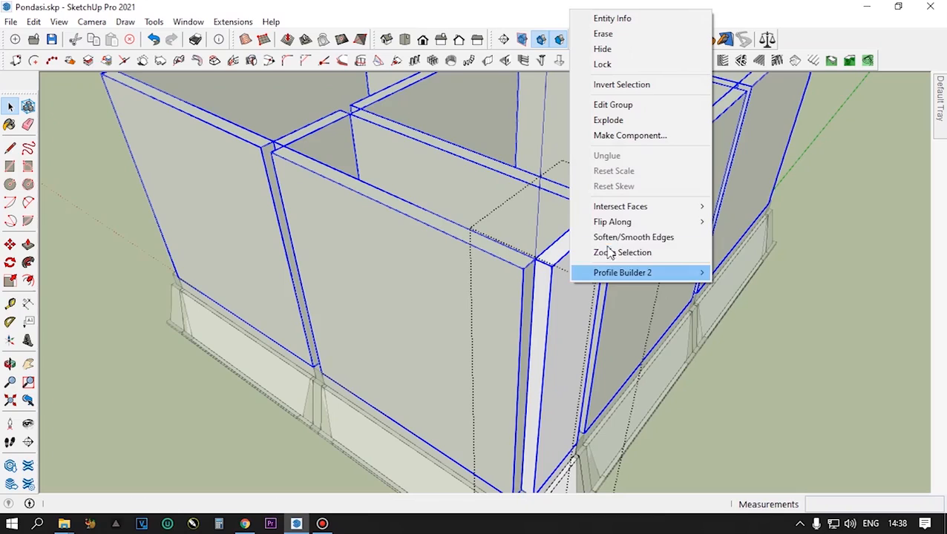
pyautogui.click(629, 137)
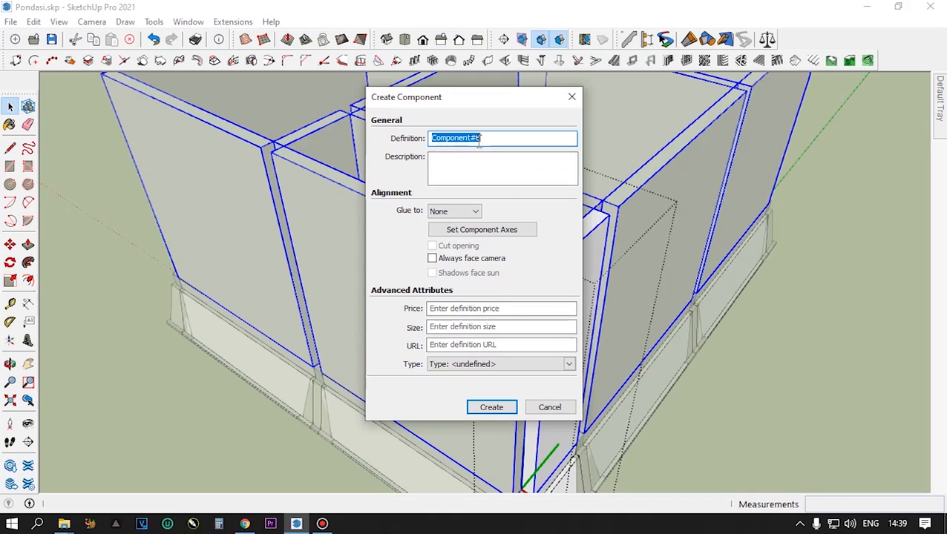
pyautogui.write('Dinding')
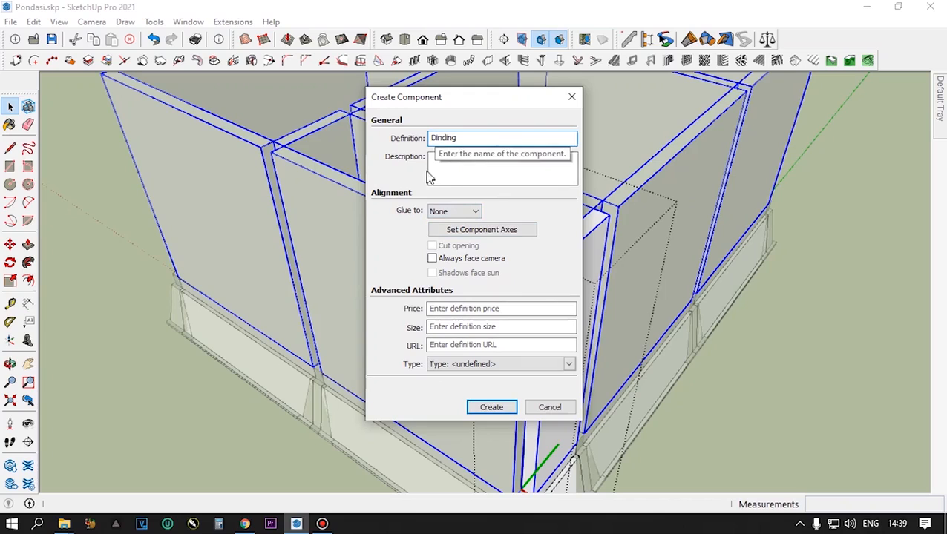
pyautogui.click(490, 409)
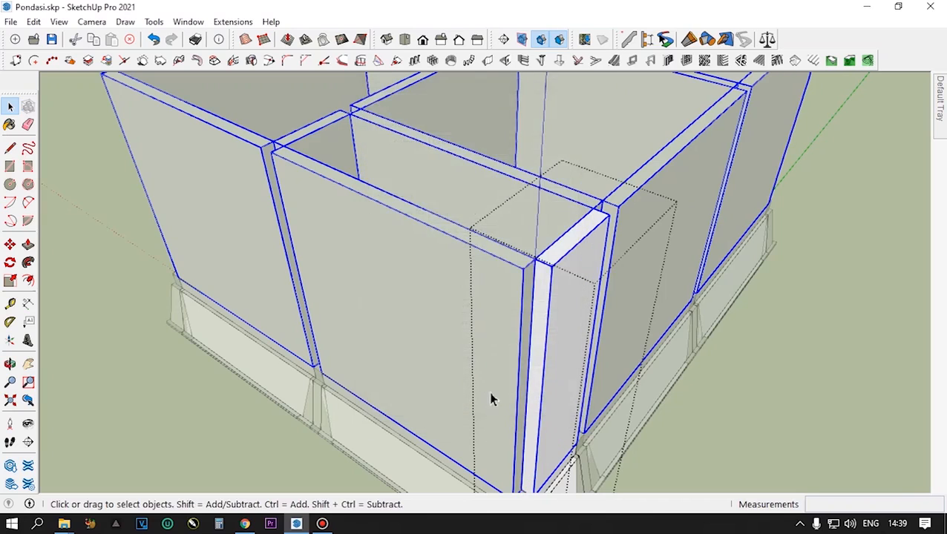
# - Add a new tag to the model and try to name it DINDING
pyautogui.scroll(4, 467, 323)
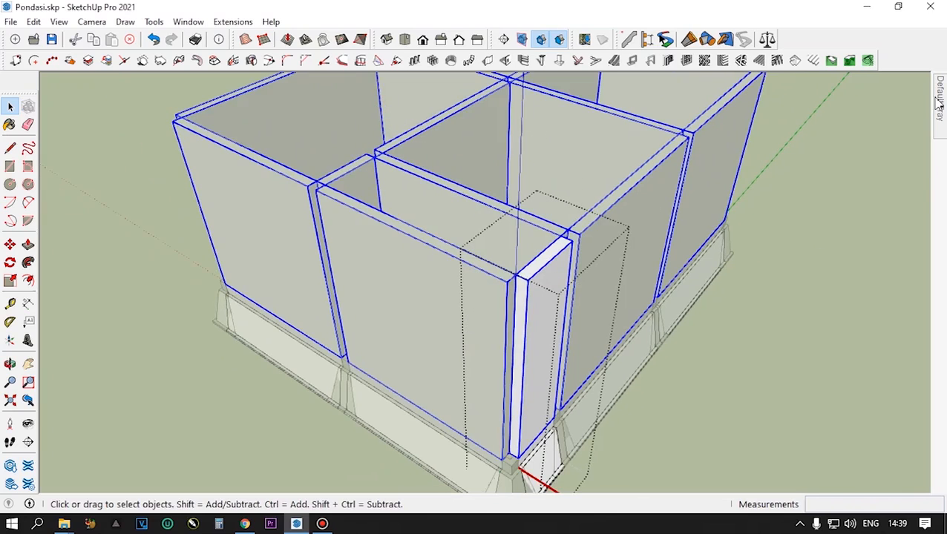
pyautogui.moveTo(939, 104)
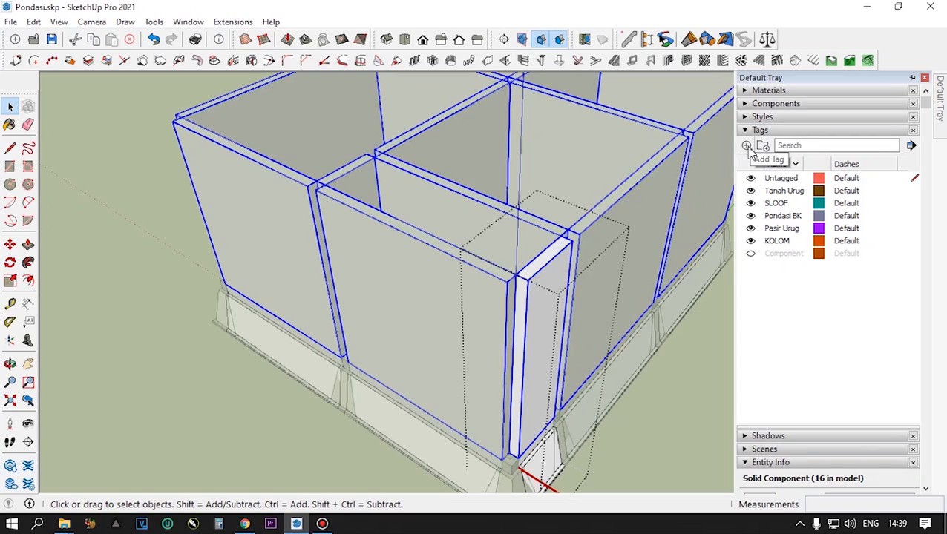
pyautogui.click(748, 146)
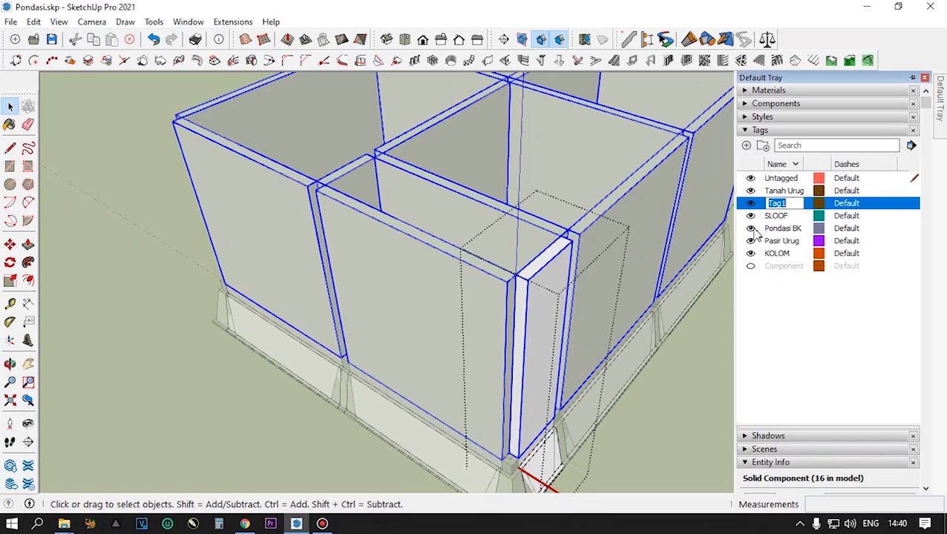
pyautogui.write('DINDING')
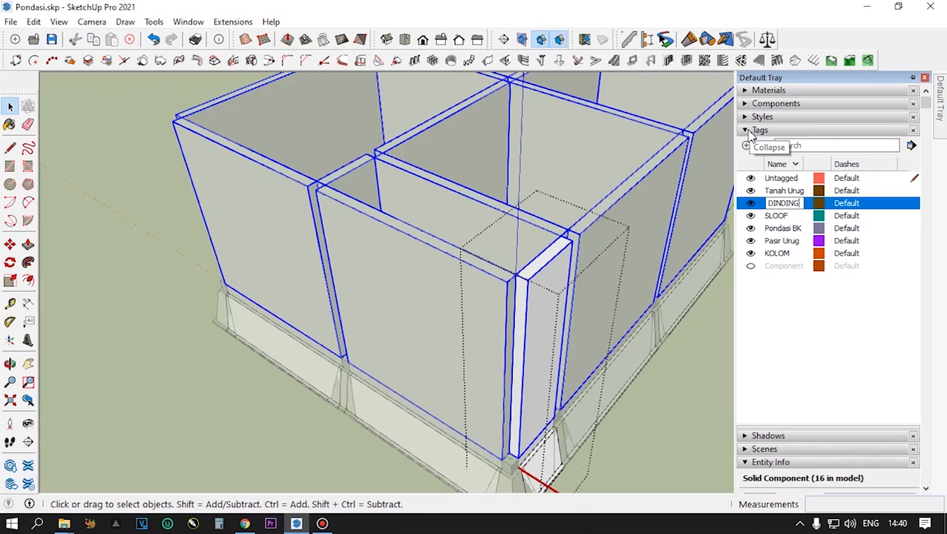
# - Move the Entity Info section directly above Tags in the tray and expand it
pyautogui.click(746, 464)
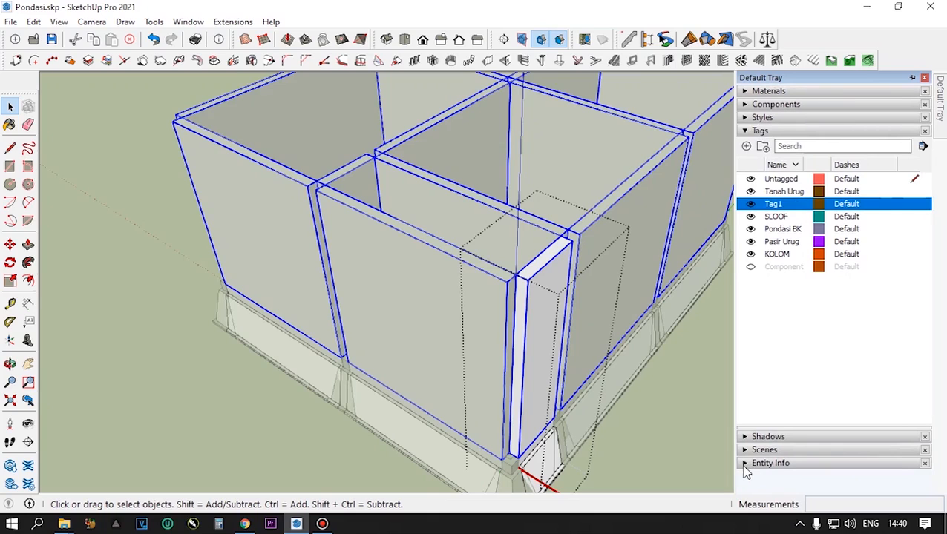
pyautogui.moveTo(752, 470); pyautogui.dragTo(798, 177)
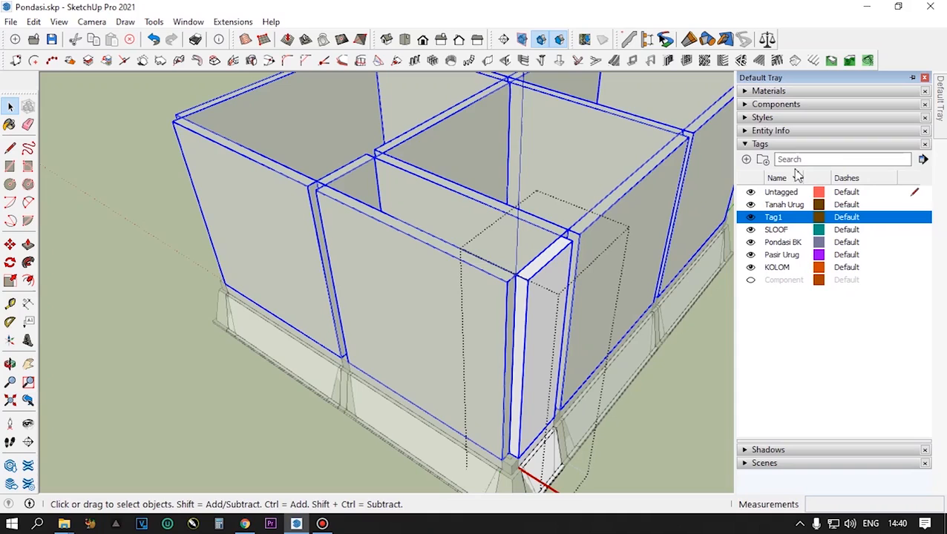
pyautogui.click(749, 133)
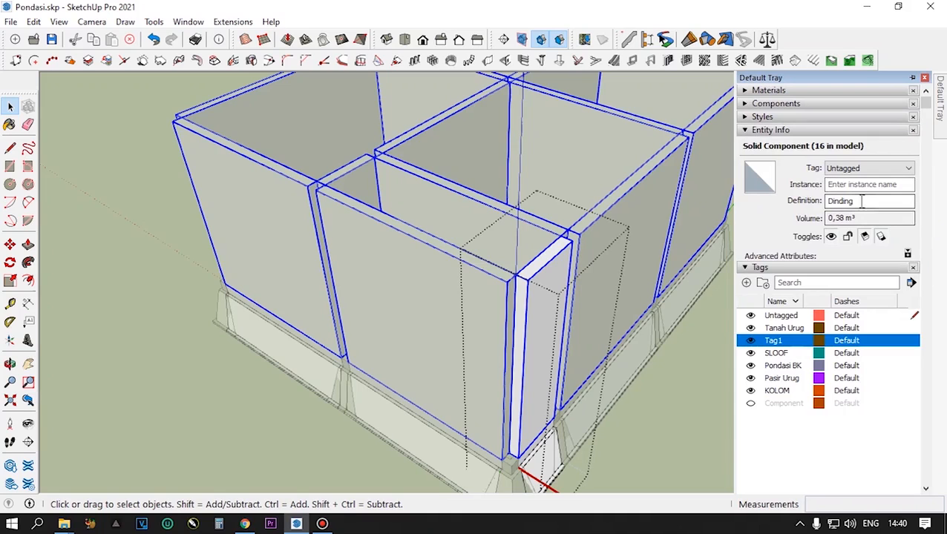
# - Rename the tag Tag1 as DINDING
pyautogui.click(909, 168)
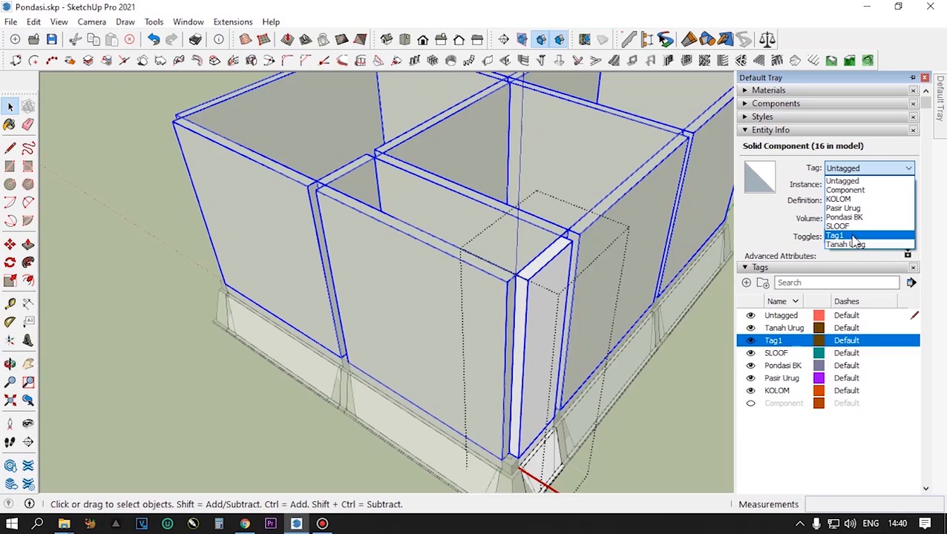
pyautogui.click(781, 345)
pyautogui.doubleClick(781, 343)
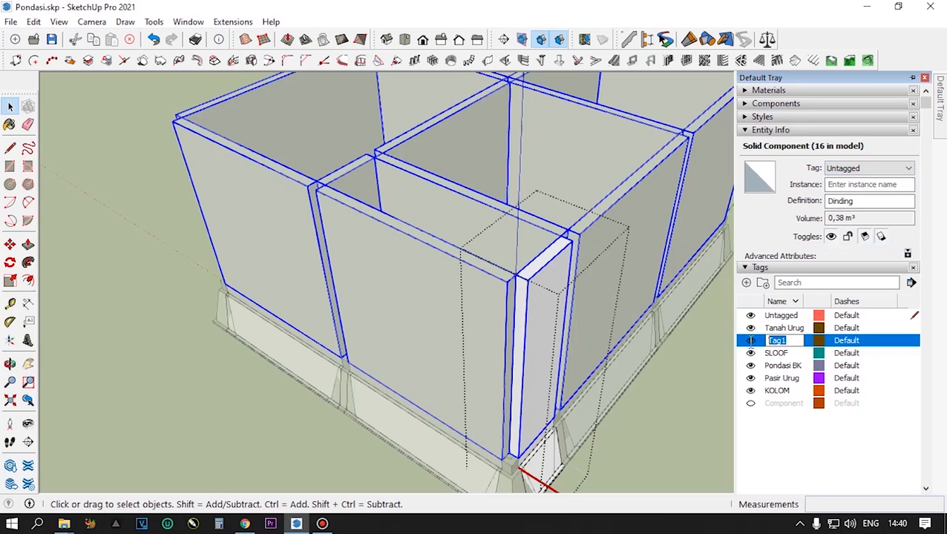
pyautogui.write('DINDING')
pyautogui.click(796, 459)
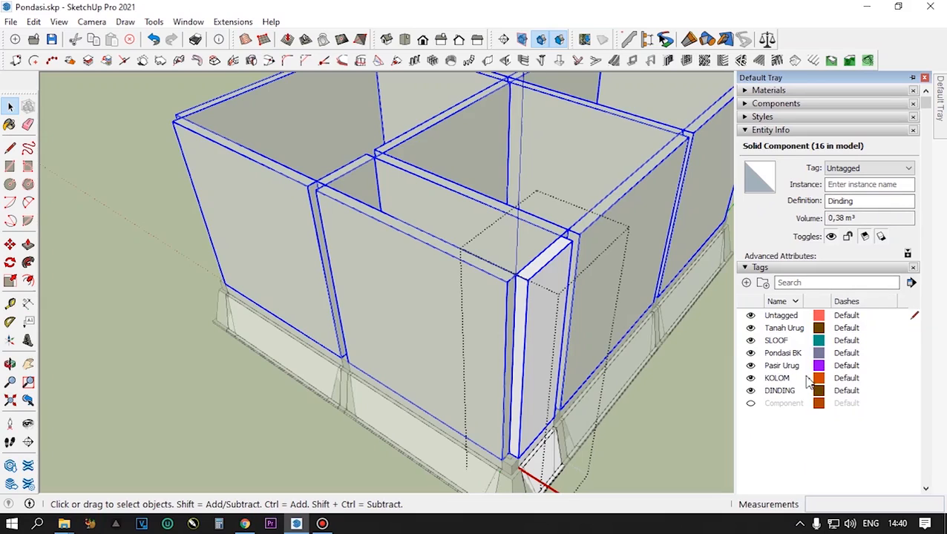
# - Assign the Dinding wall component to the DINDING tag and test it by hiding and showing that tag
pyautogui.click(902, 170)
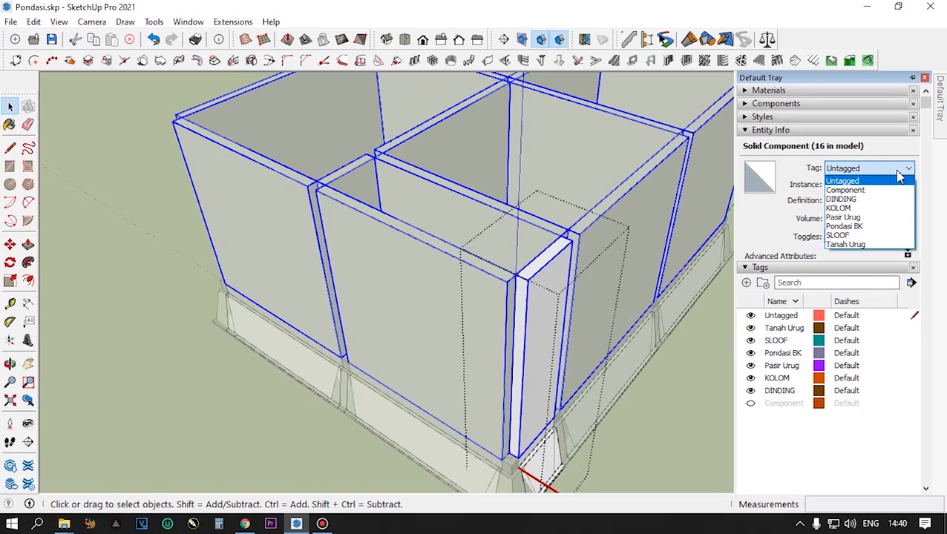
pyautogui.click(853, 199)
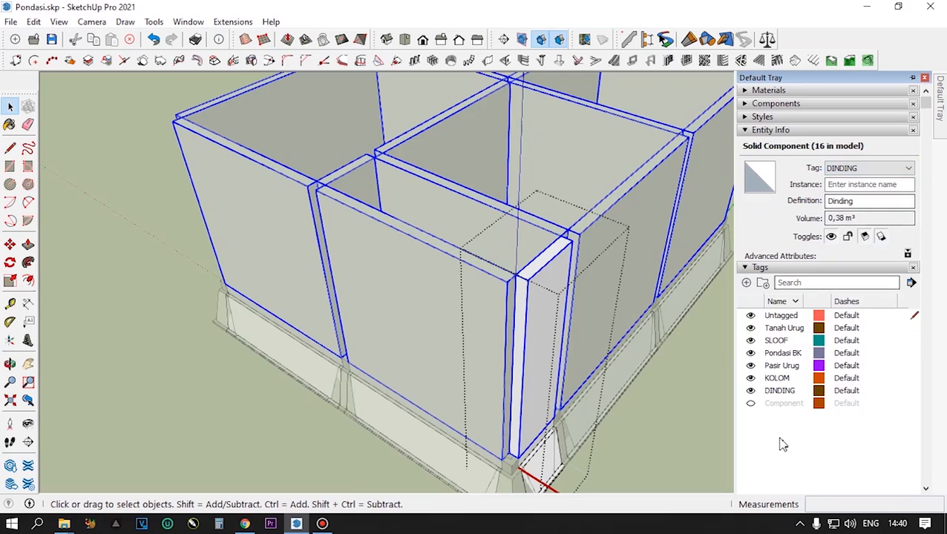
pyautogui.click(751, 393)
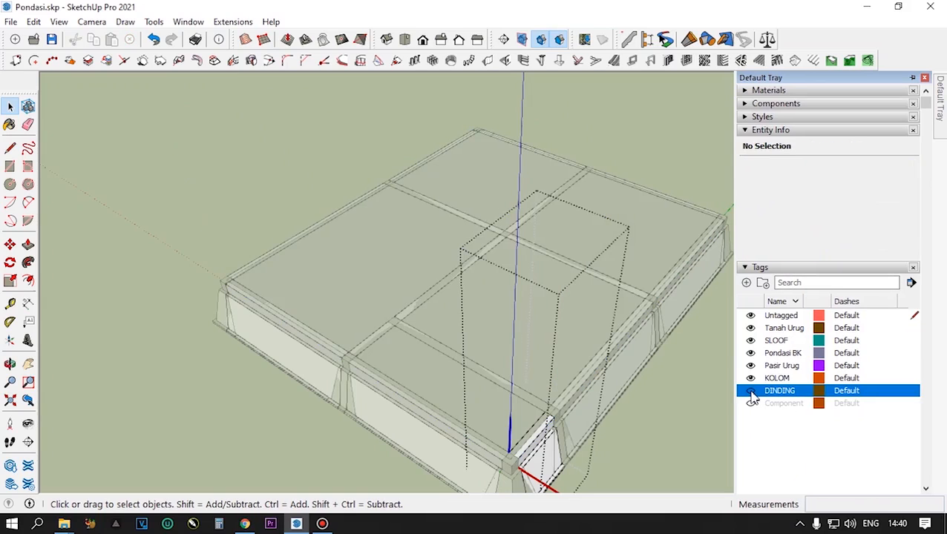
pyautogui.click(752, 393)
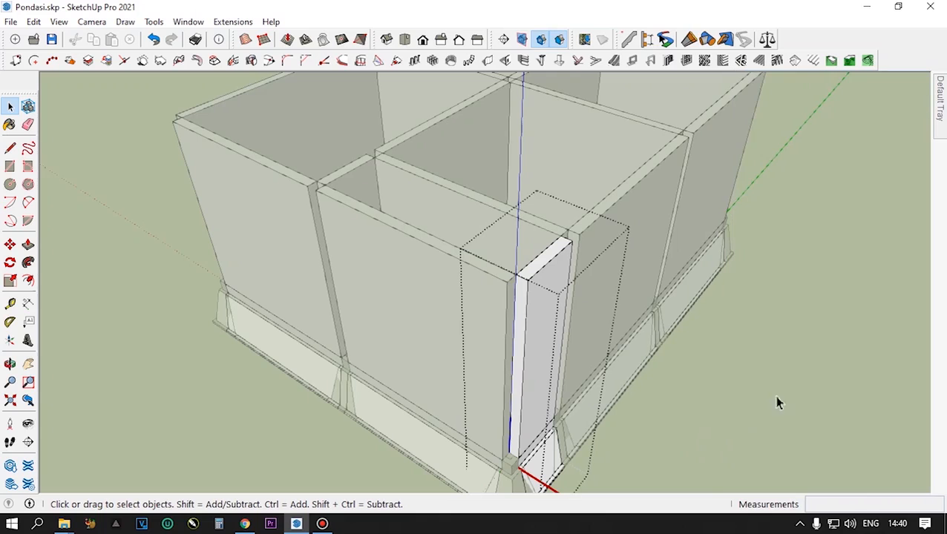
# - Leave the segment's editing context and reopen the corner segment for editing
pyautogui.scroll(-10, 726, 413)
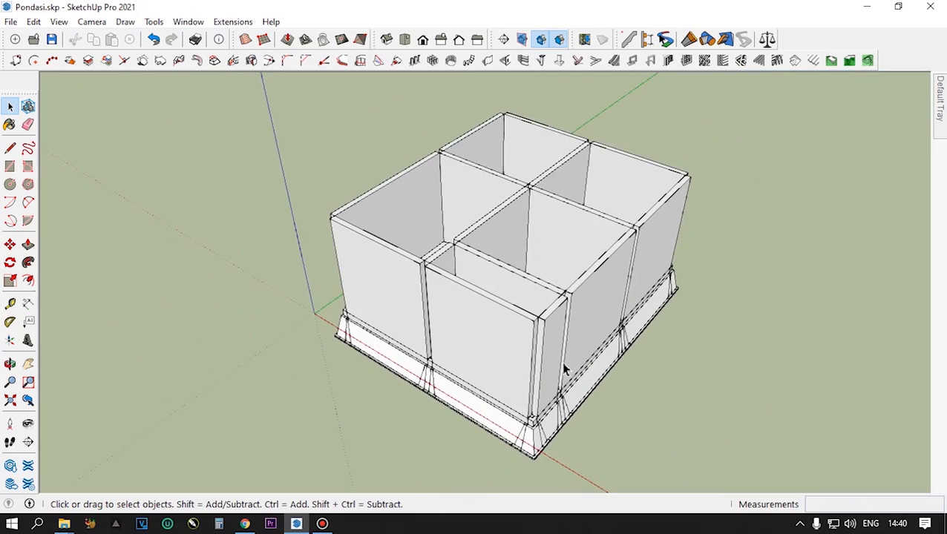
pyautogui.click(555, 349)
pyautogui.scroll(5, 553, 340)
pyautogui.doubleClick(550, 335)
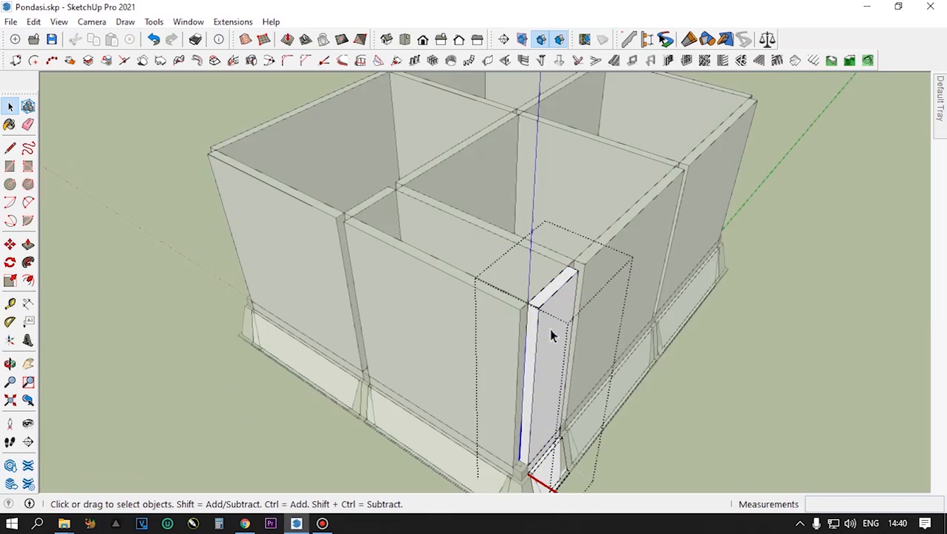
# - Draw a 15 × 85 cm rectangle covering the top face of the corner segment's Dinding wall
pyautogui.click(551, 319)
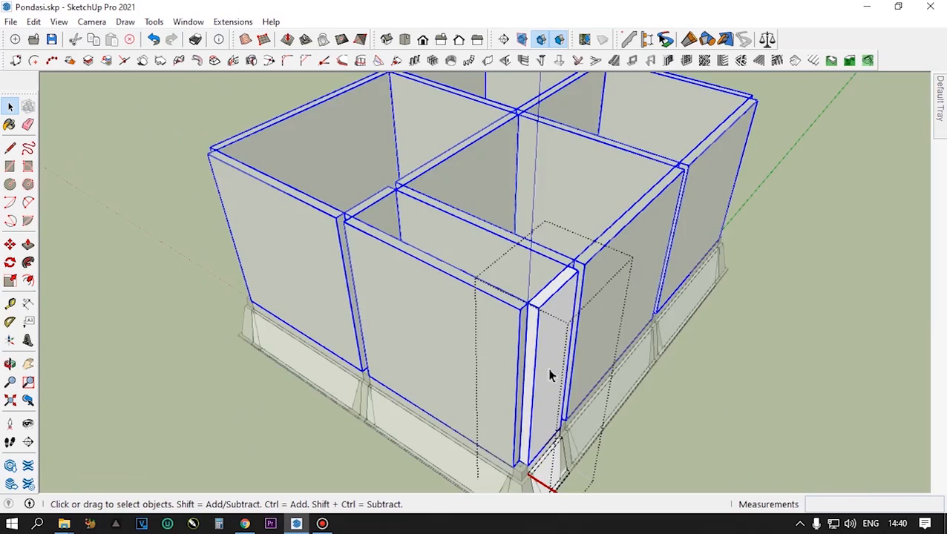
pyautogui.scroll(-2, 549, 375)
pyautogui.moveTo(549, 392); pyautogui.dragTo(463, 376, button='middle')
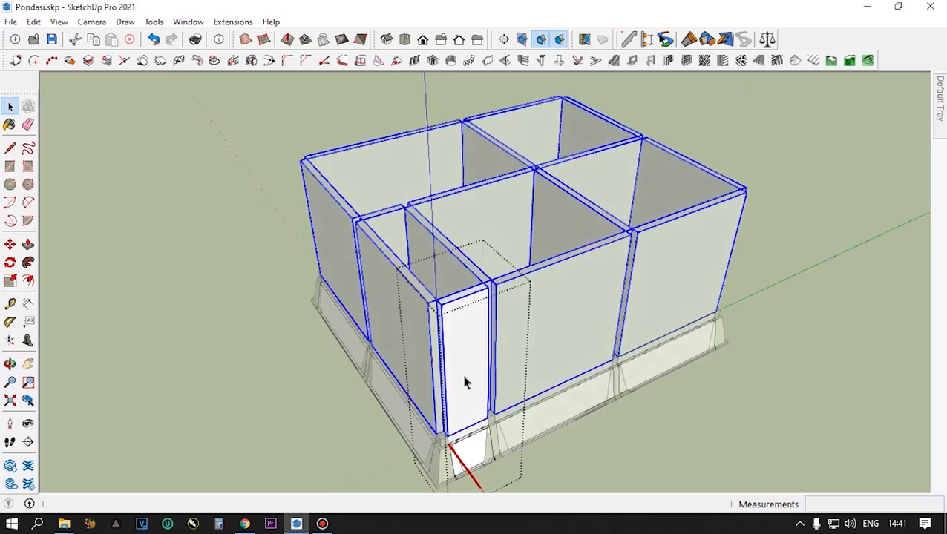
pyautogui.scroll(4, 472, 312)
pyautogui.scroll(-3, 472, 320)
pyautogui.moveTo(472, 329); pyautogui.dragTo(520, 392, button='middle')
pyautogui.scroll(5, 491, 359)
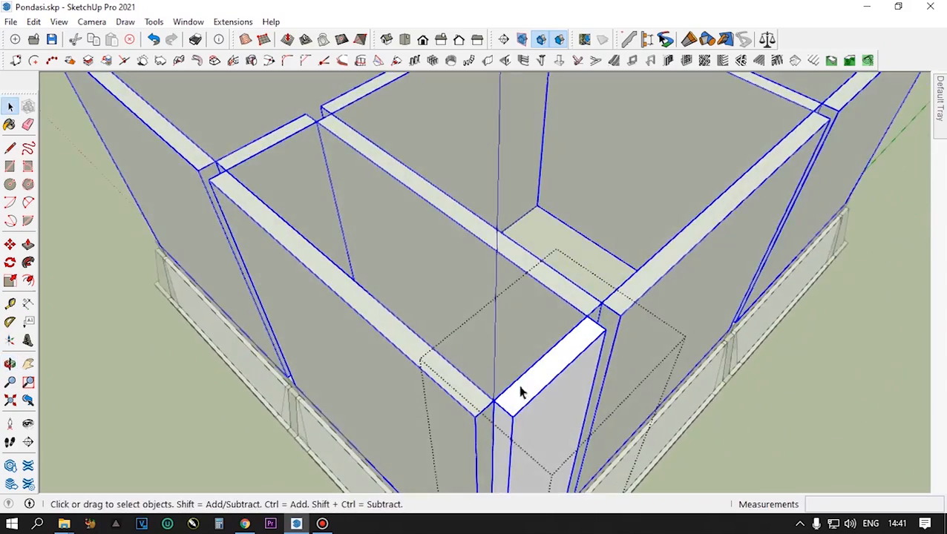
pyautogui.scroll(3, 531, 405)
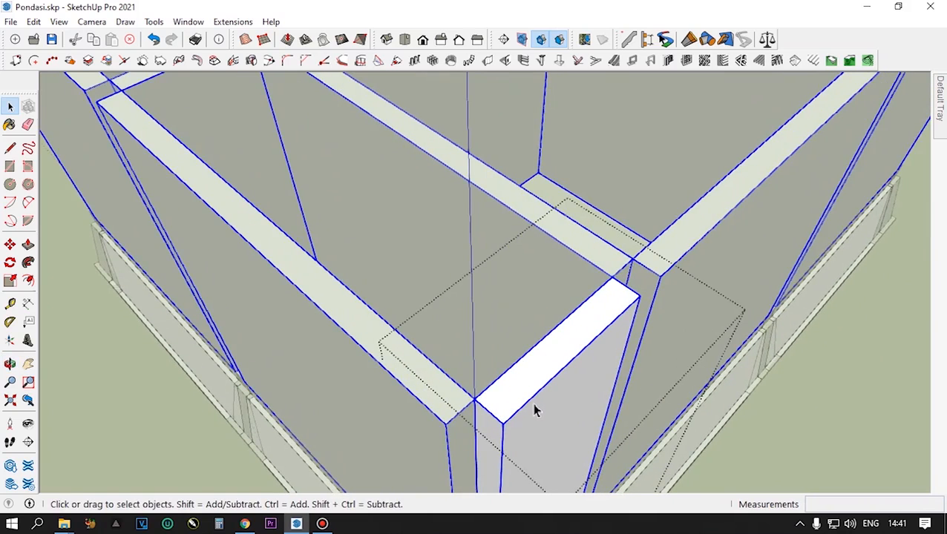
pyautogui.press('r')
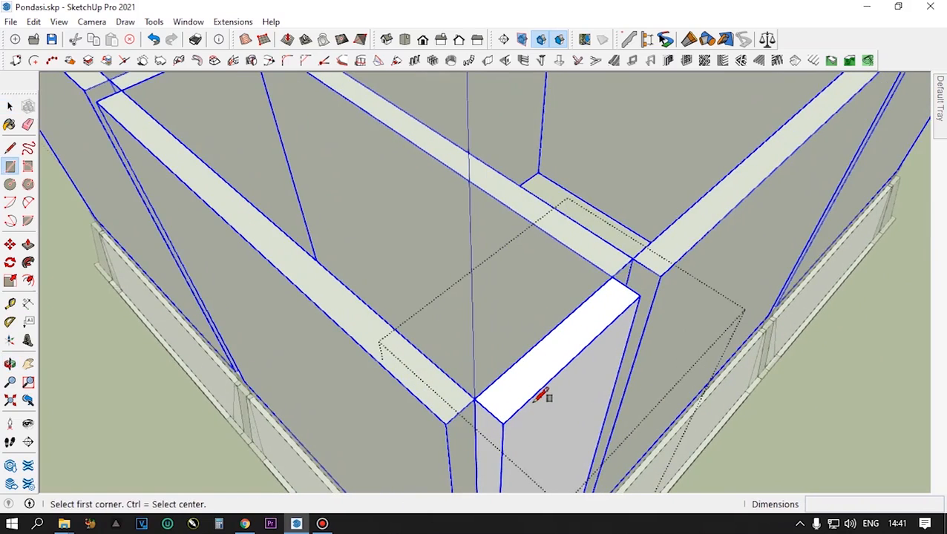
pyautogui.click(475, 399)
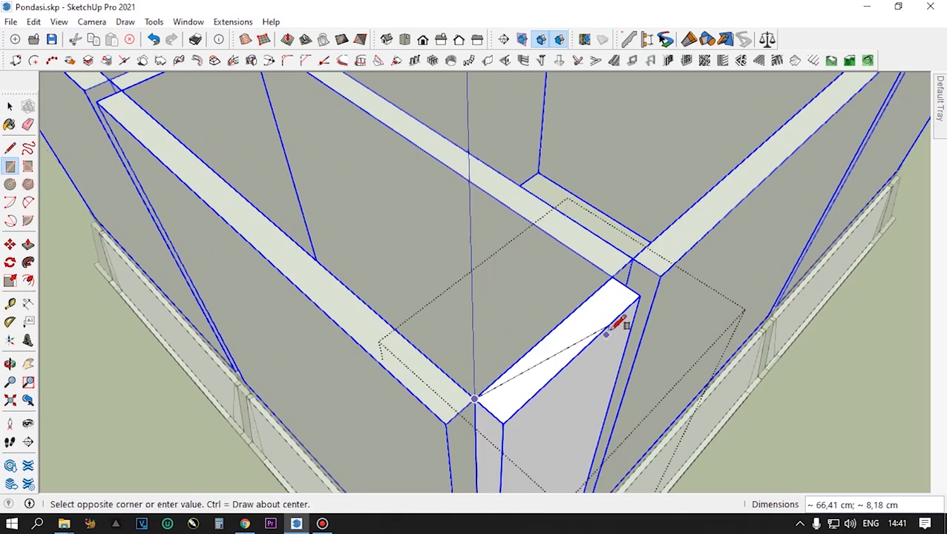
pyautogui.click(639, 295)
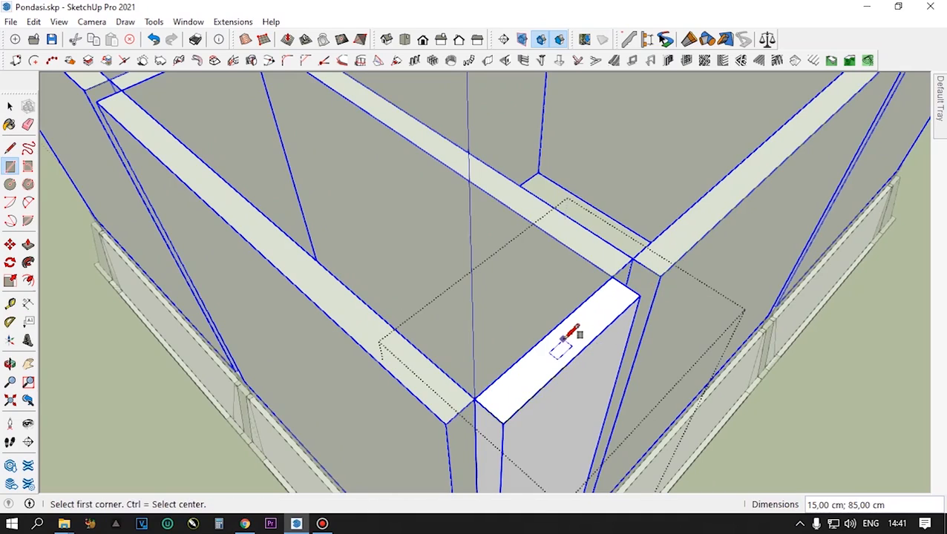
# - Push/Pull the rectangle on top of the wall upward 20 cm to form the ring beam
pyautogui.press('p')
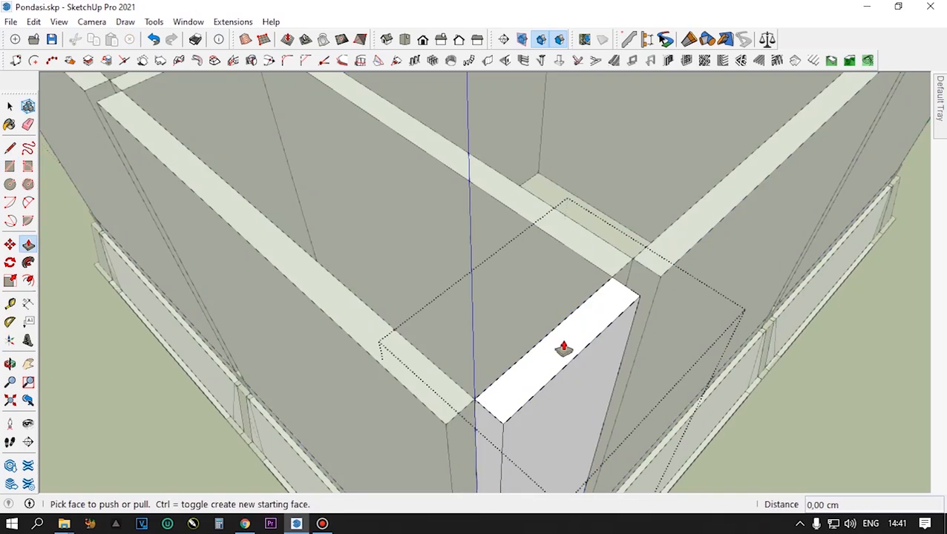
pyautogui.click(563, 349)
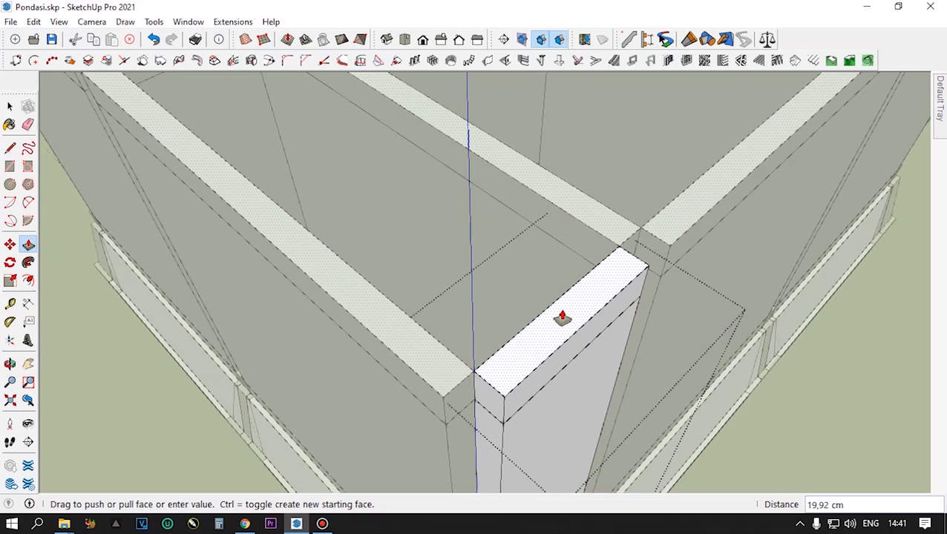
pyautogui.write('20')
pyautogui.press('Return')
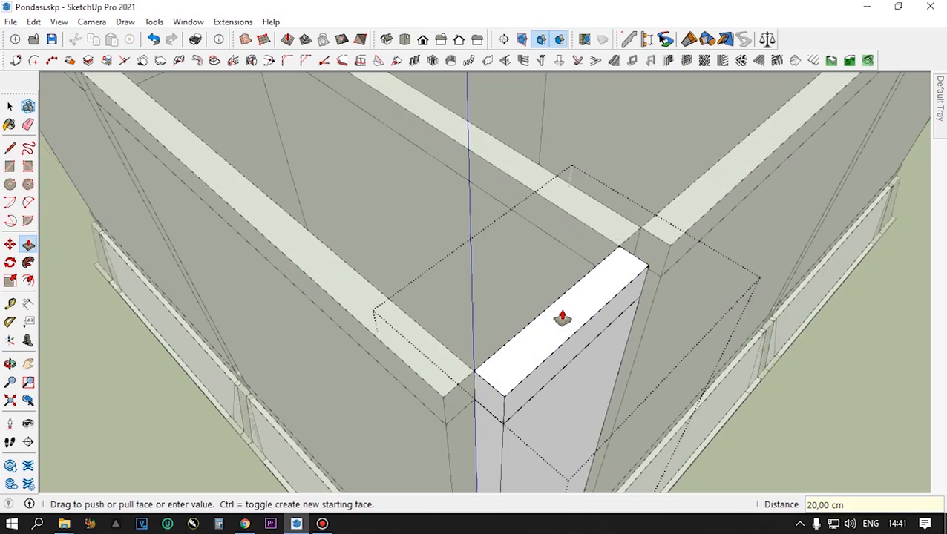
pyautogui.press('space')
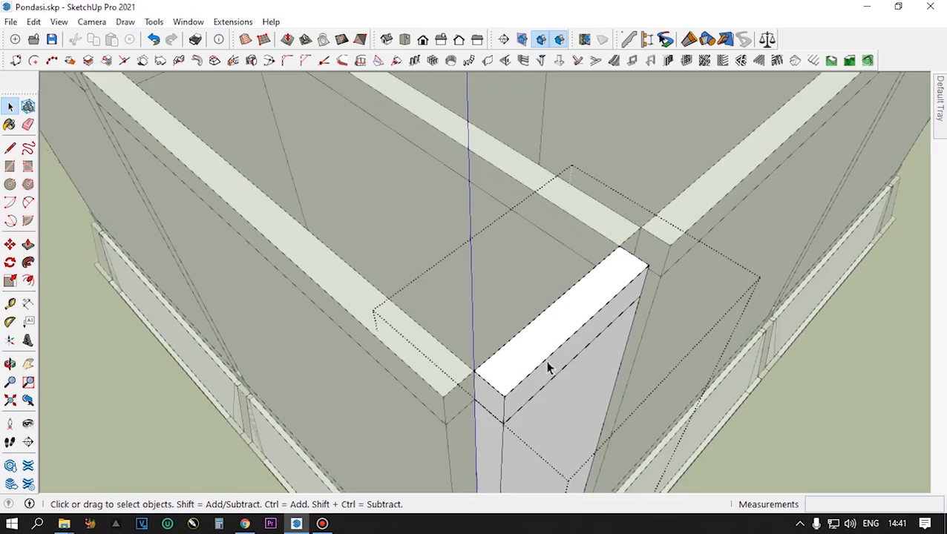
# - Select all connected geometry of the ring beam and make it a group
pyautogui.scroll(2, 548, 369)
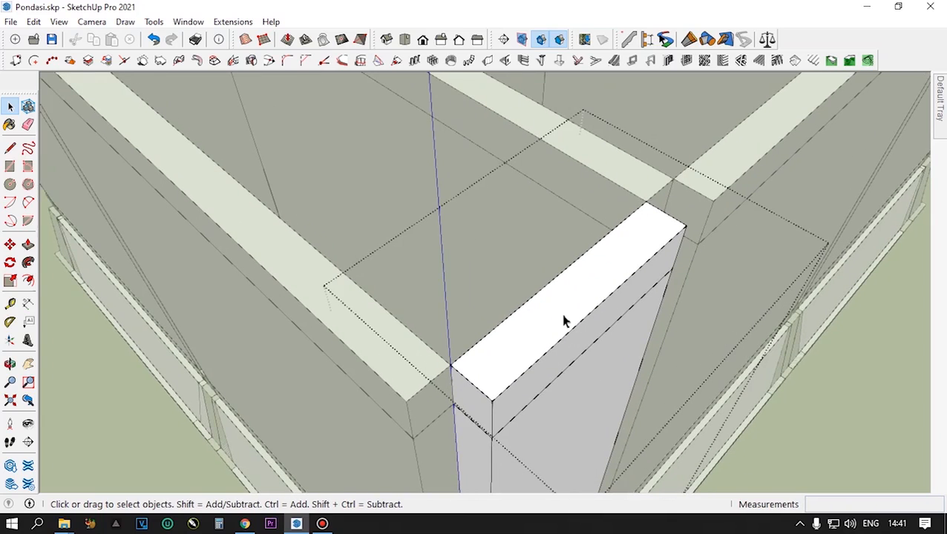
pyautogui.tripleClick(563, 321)
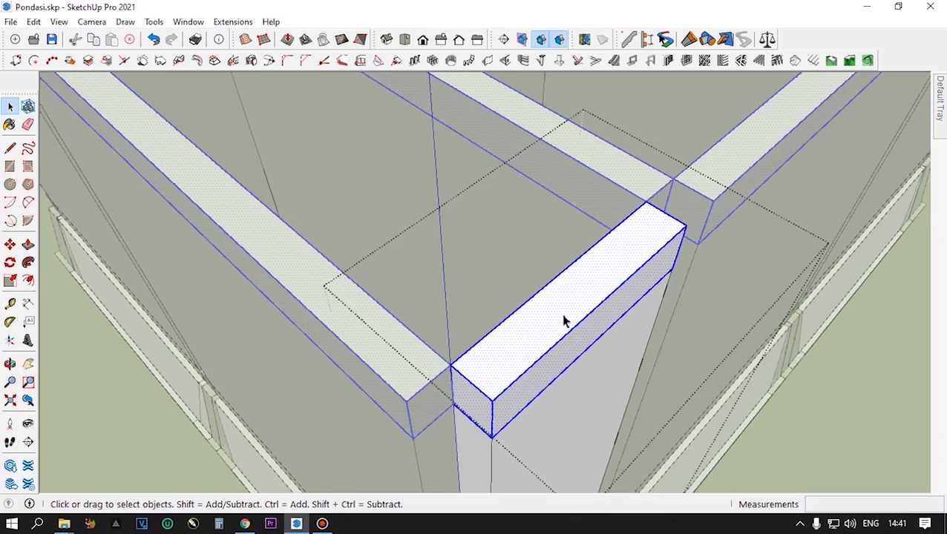
pyautogui.rightClick(564, 320)
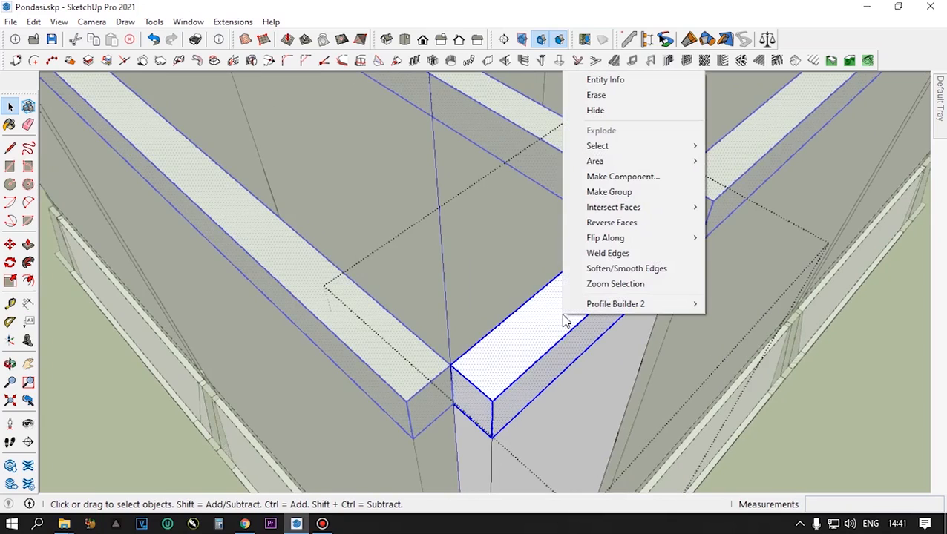
pyautogui.click(619, 198)
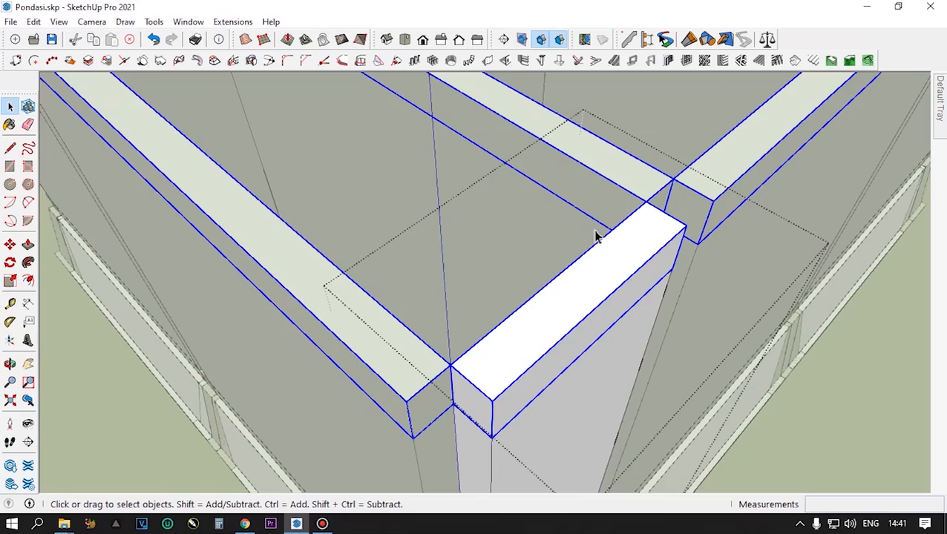
# - Convert the ring beam group into a component with the definition name RingBal
pyautogui.rightClick(562, 314)
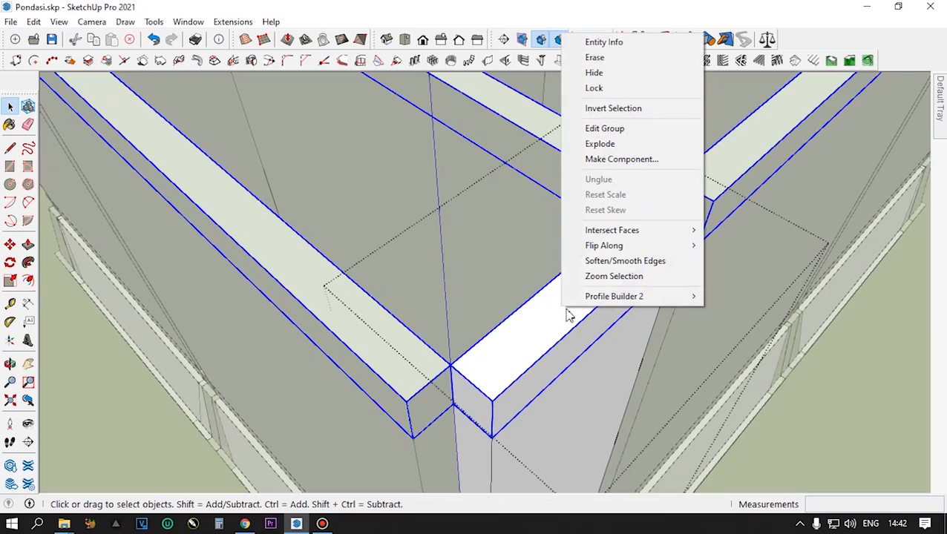
pyautogui.click(644, 162)
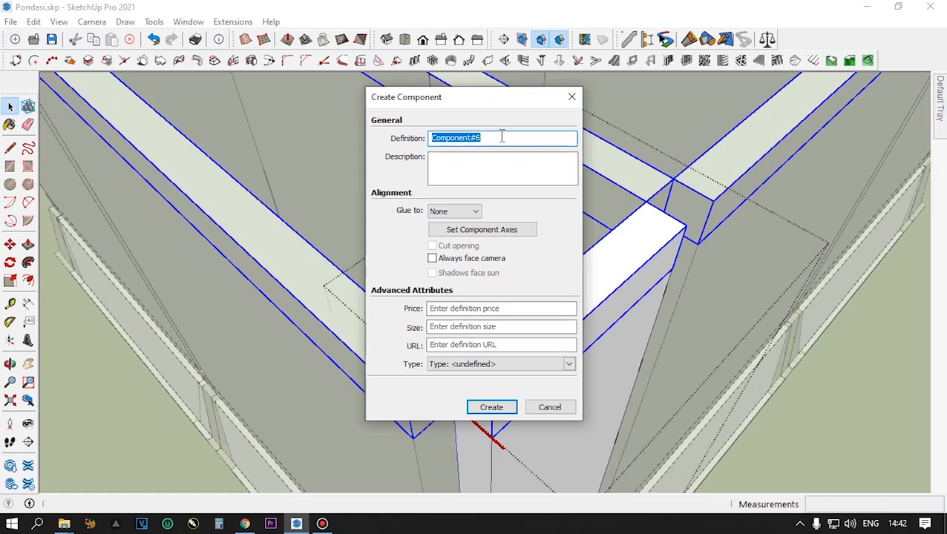
pyautogui.write('RingBal')
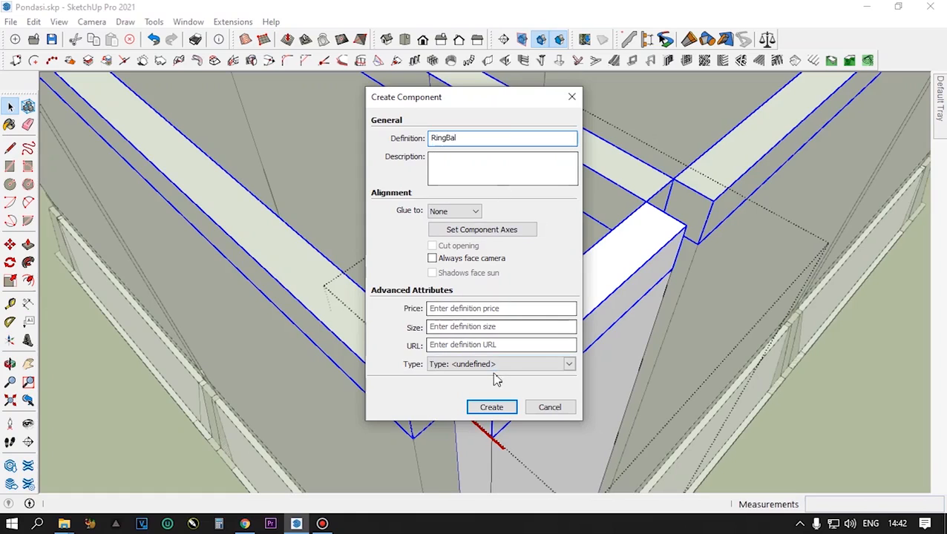
pyautogui.click(493, 408)
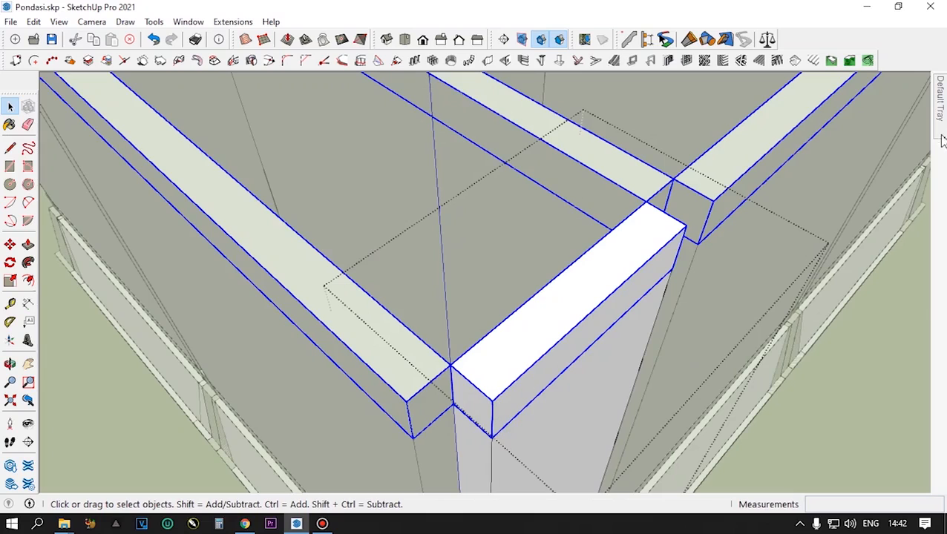
# - Add a new tag named Ring Balok
pyautogui.moveTo(940, 122)
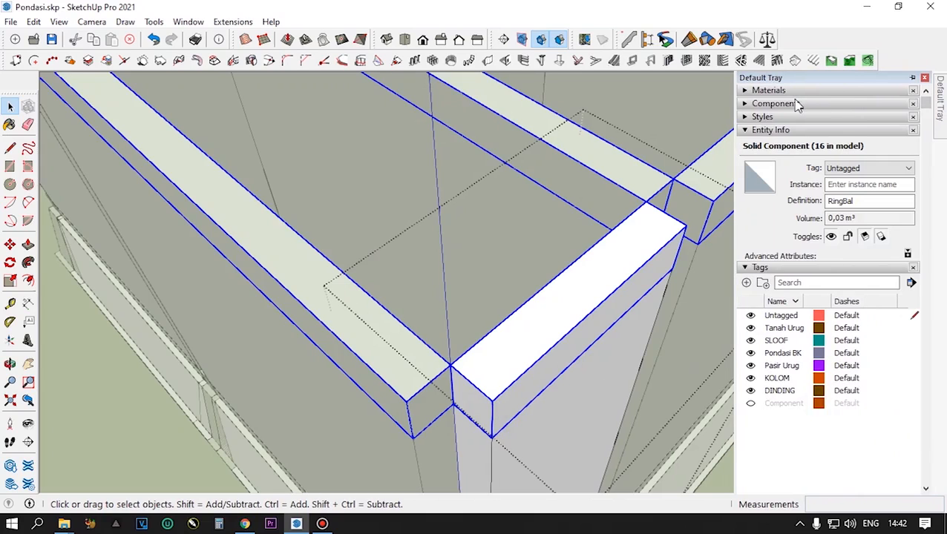
pyautogui.click(747, 283)
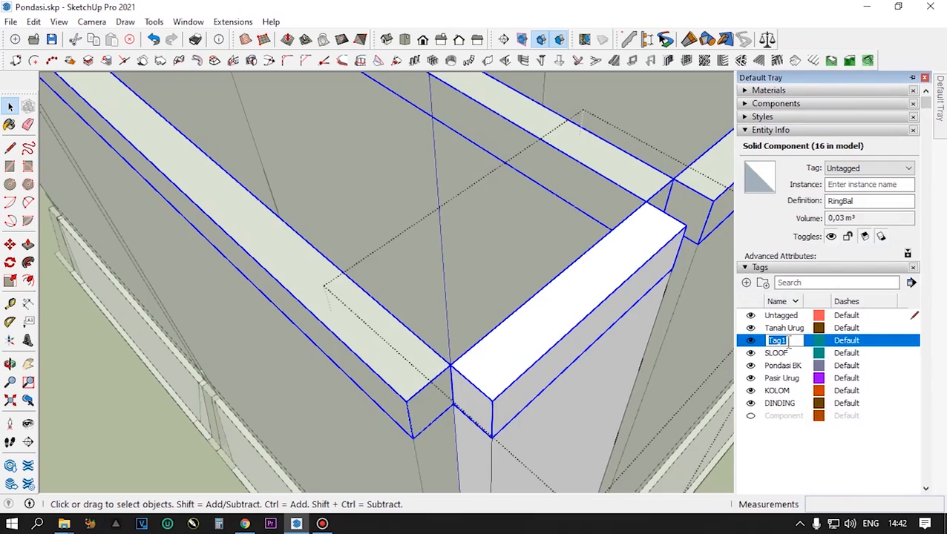
pyautogui.moveTo(796, 340); pyautogui.dragTo(756, 346)
pyautogui.write('Ring Balok')
pyautogui.click(774, 455)
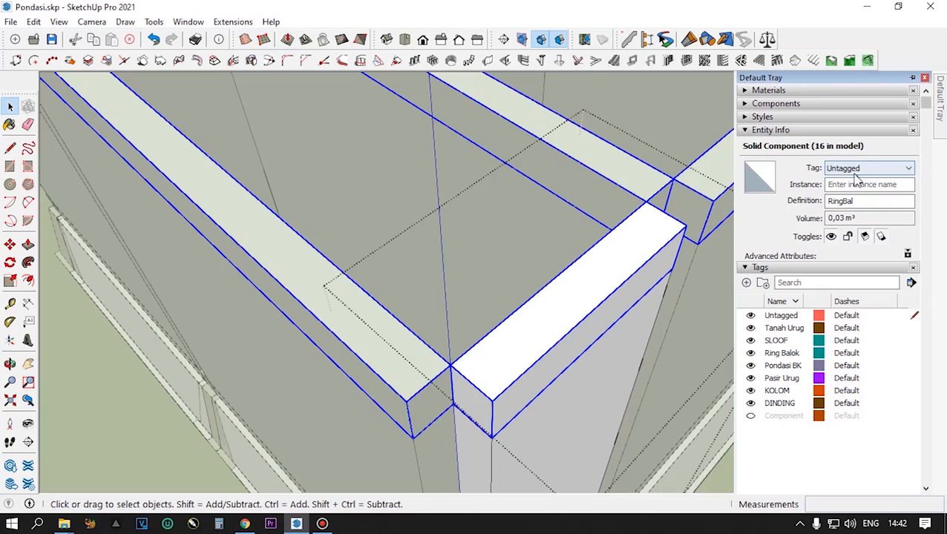
# - Assign the RingBal component to the Ring Balok tag and deselect it
pyautogui.click(909, 170)
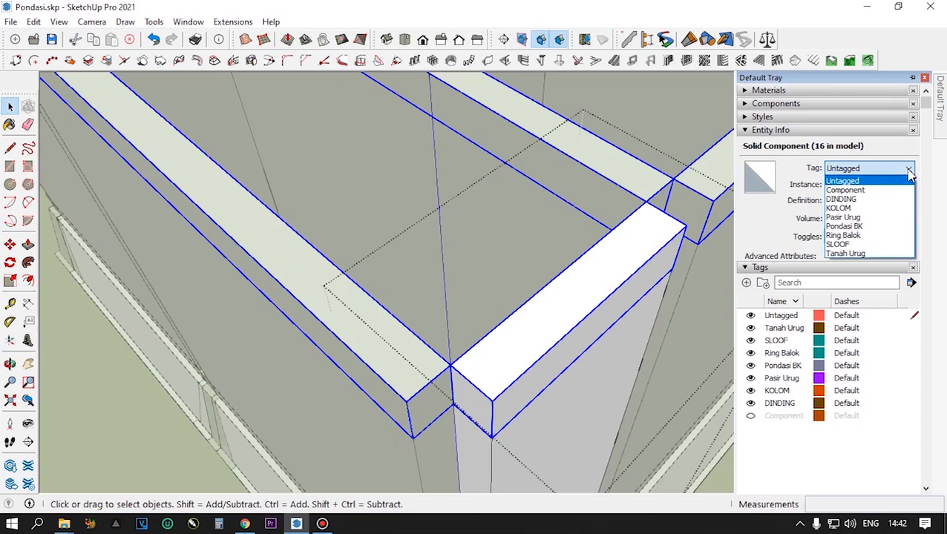
pyautogui.click(845, 236)
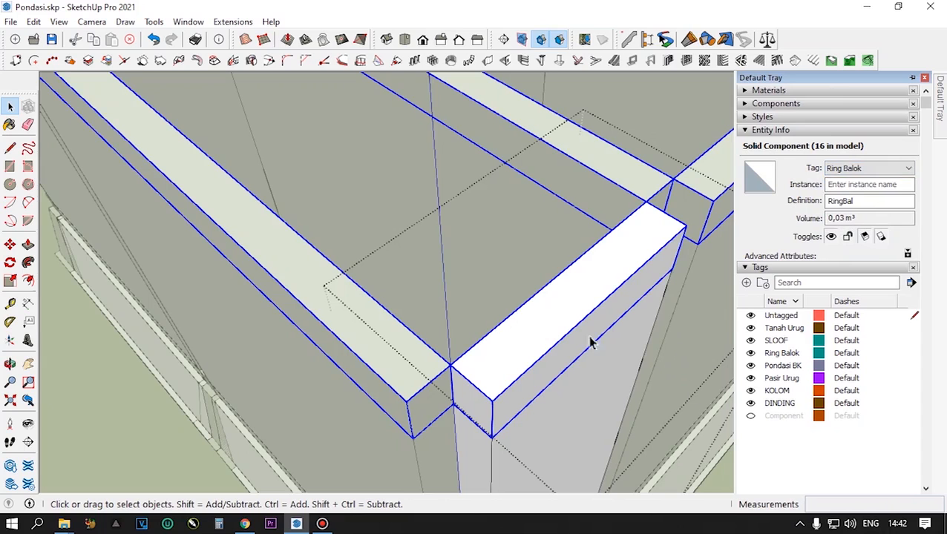
pyautogui.click(503, 255)
# - Examine the ring beams on top of the walls and the short column at the foundation's front corner
pyautogui.scroll(-3, 503, 256)
pyautogui.moveTo(503, 296); pyautogui.dragTo(481, 322, button='middle')
pyautogui.scroll(1, 490, 238)
pyautogui.scroll(-4, 490, 238)
pyautogui.scroll(2, 495, 409)
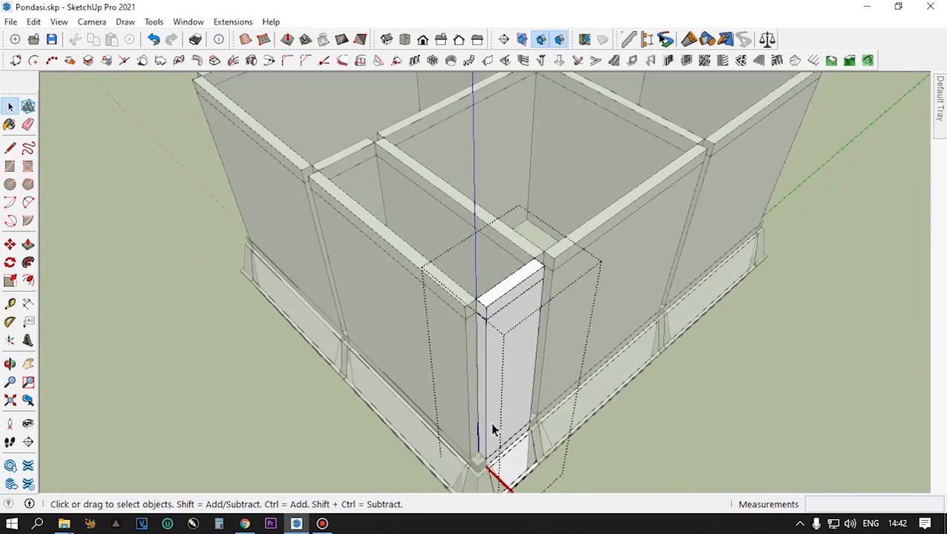
pyautogui.scroll(-1, 494, 431)
pyautogui.scroll(-3, 506, 315)
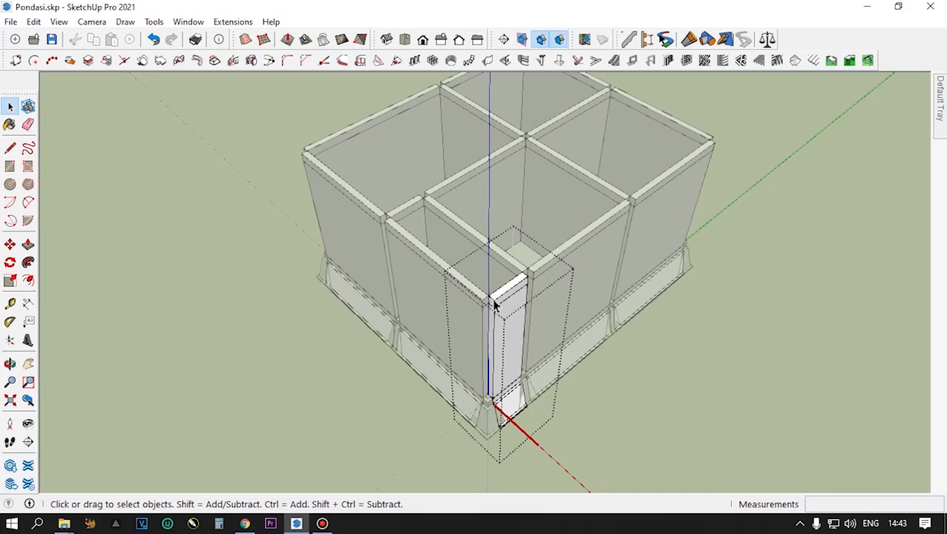
pyautogui.scroll(5, 494, 304)
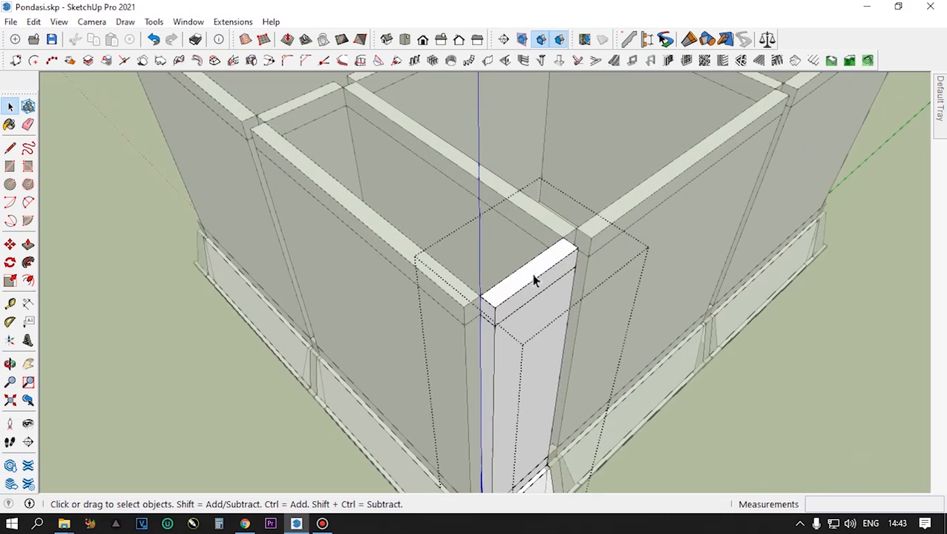
pyautogui.scroll(-4, 524, 266)
pyautogui.scroll(5, 502, 441)
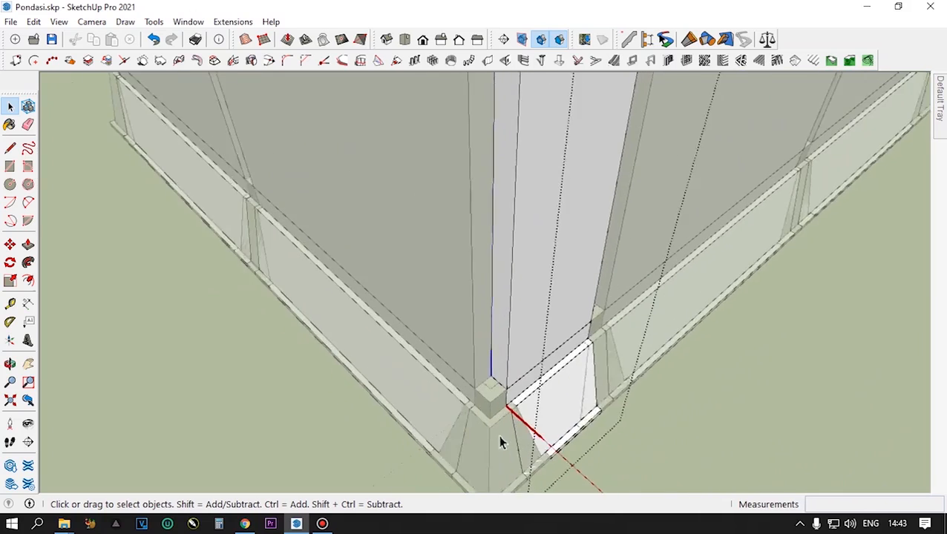
pyautogui.scroll(1, 500, 442)
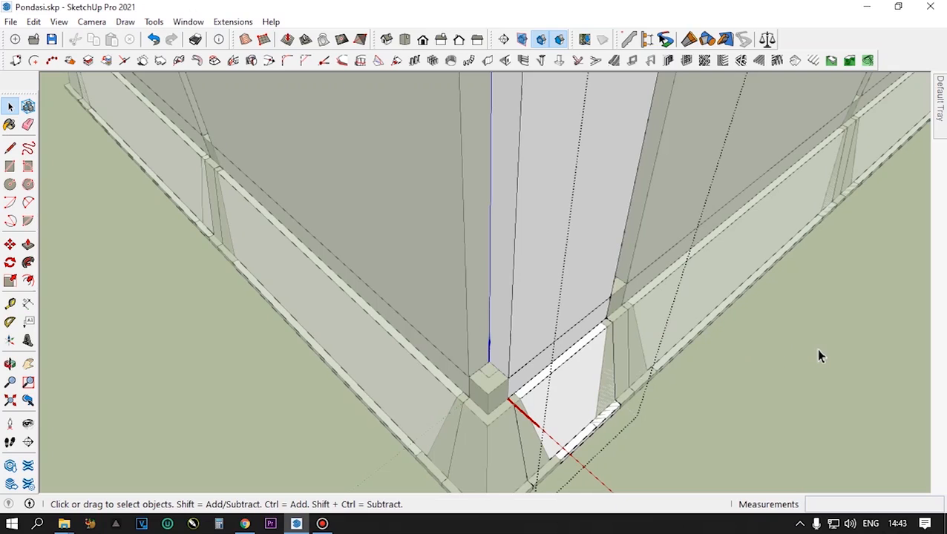
# - Leave the wall segment's editing context and open the short column nested in the corner foundation for editing
pyautogui.moveTo(820, 355); pyautogui.dragTo(463, 345, button='middle')
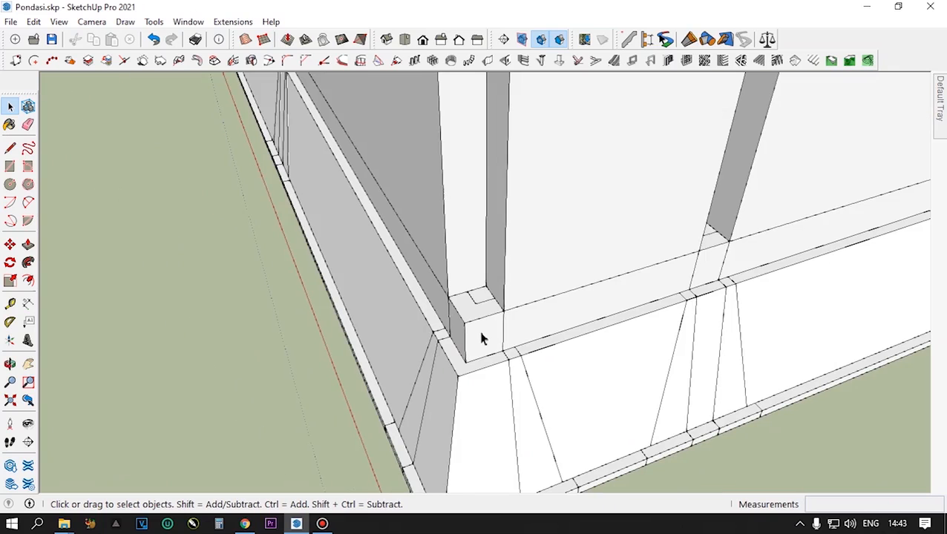
pyautogui.click(481, 338)
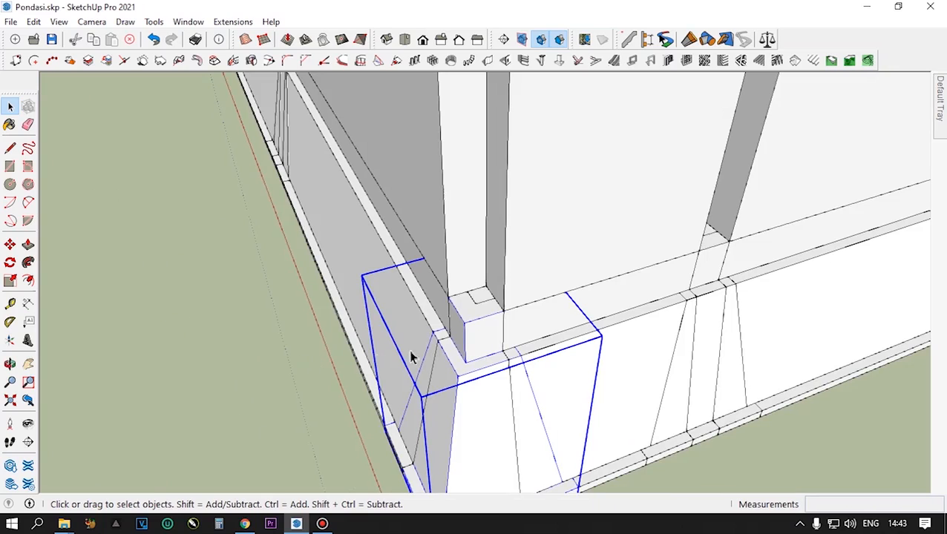
pyautogui.doubleClick(476, 336)
pyautogui.click(476, 325)
pyautogui.scroll(5, 475, 319)
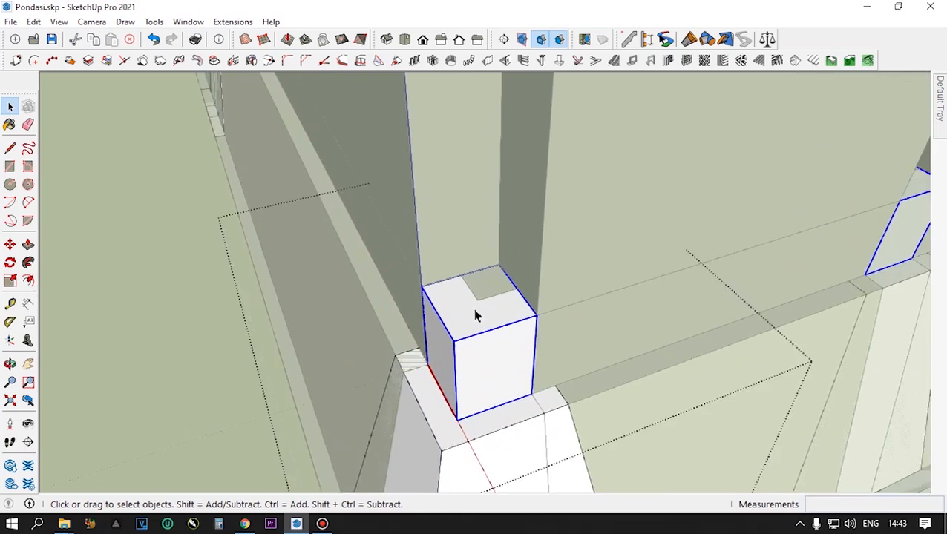
pyautogui.scroll(-4, 475, 315)
pyautogui.doubleClick(476, 316)
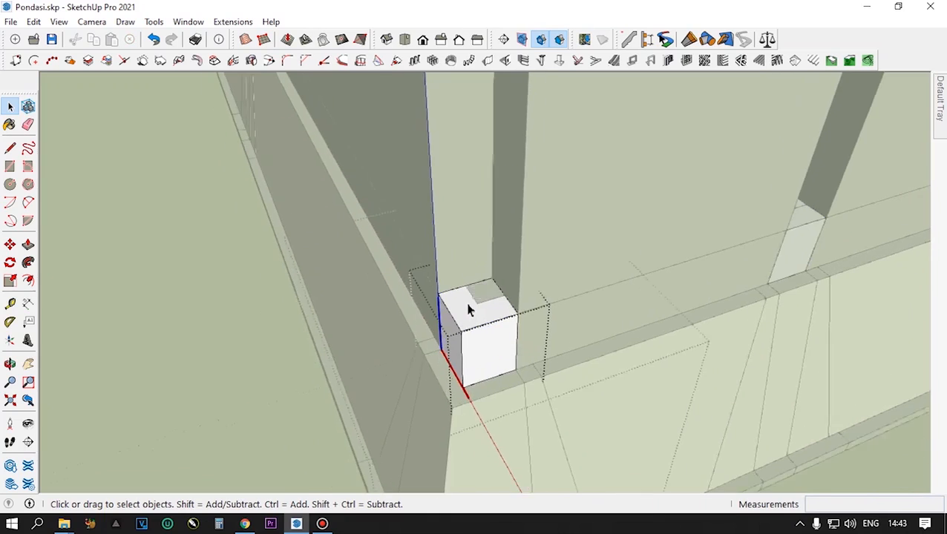
# - Push/Pull the short corner column's top face up 320 cm to the top of the ring beams
pyautogui.scroll(5, 468, 316)
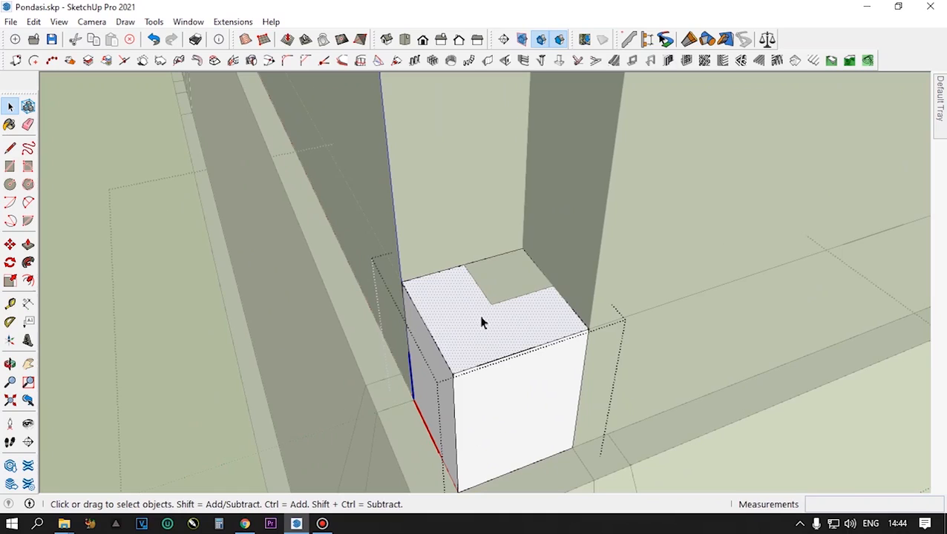
pyautogui.press('p')
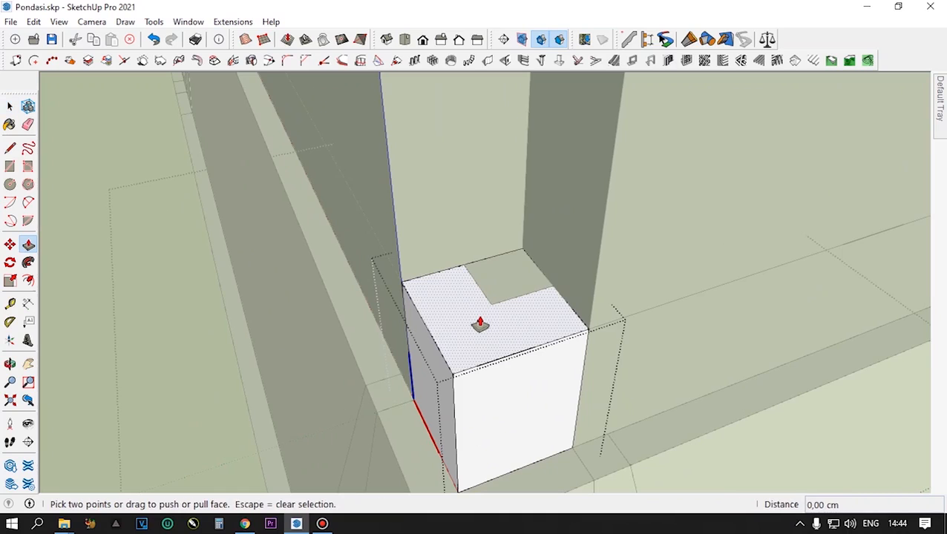
pyautogui.click(479, 324)
pyautogui.scroll(-6, 486, 276)
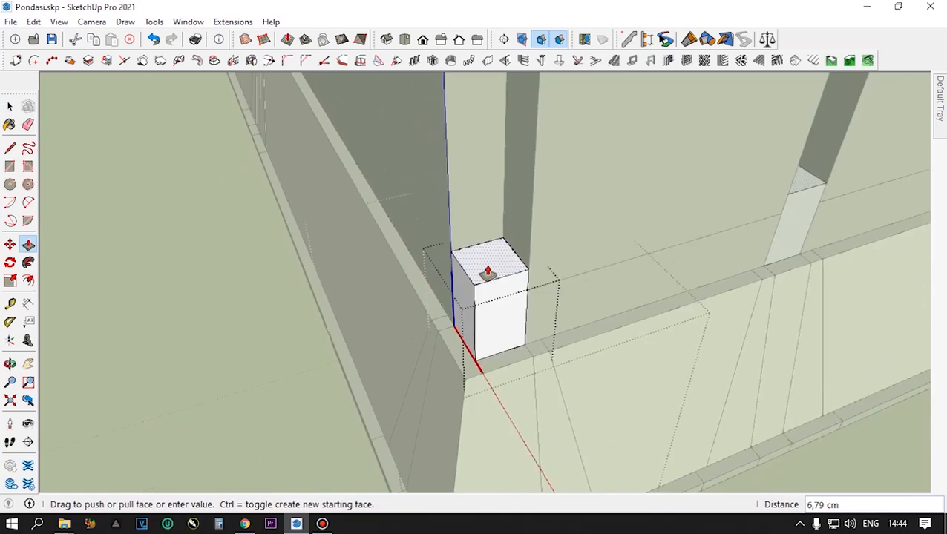
pyautogui.scroll(-3, 488, 273)
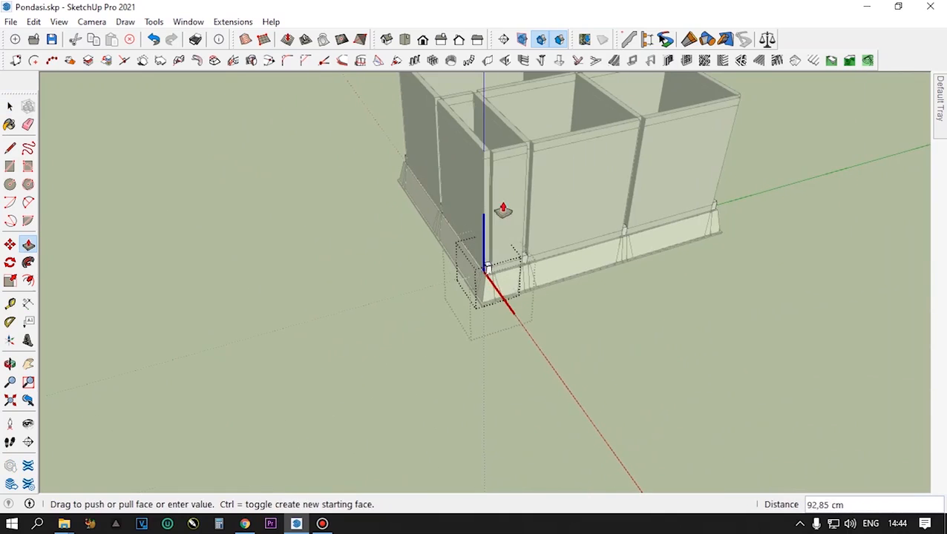
pyautogui.scroll(2, 492, 155)
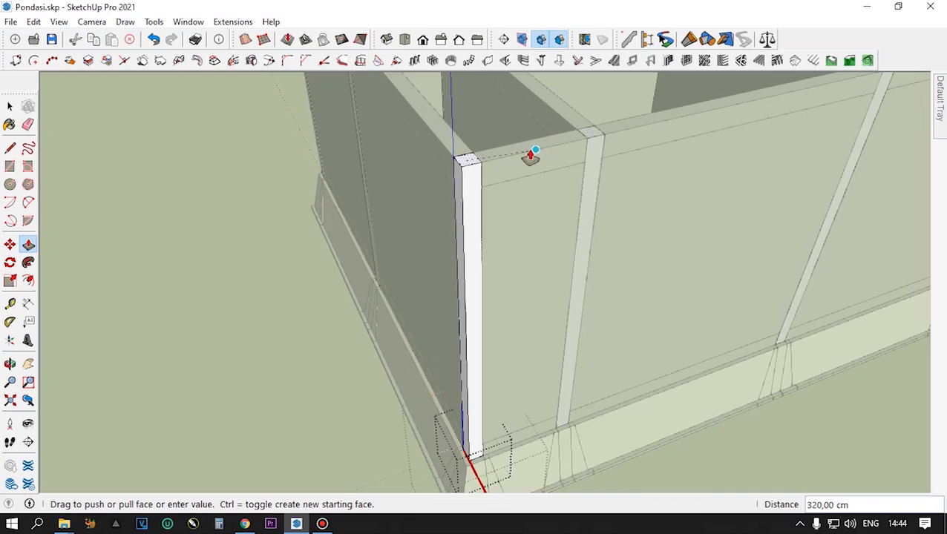
pyautogui.click(530, 156)
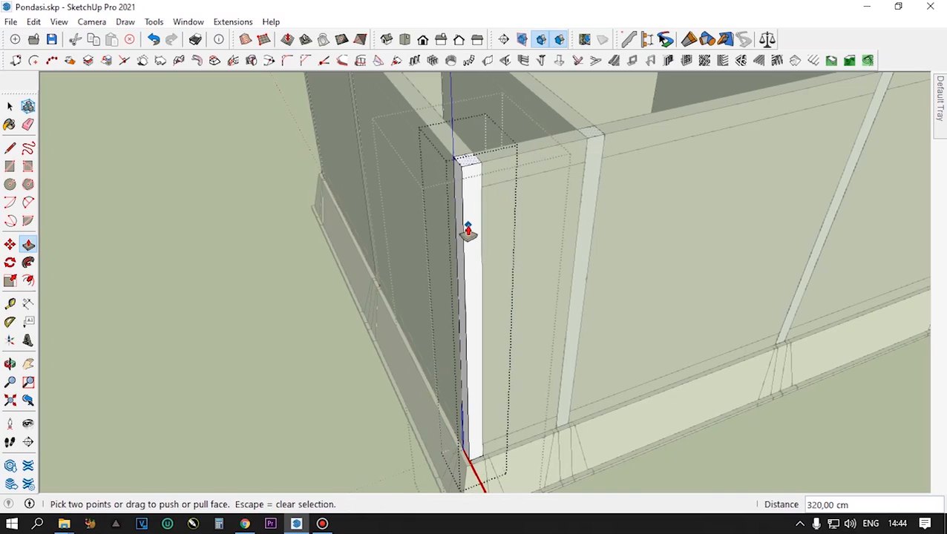
pyautogui.press('space')
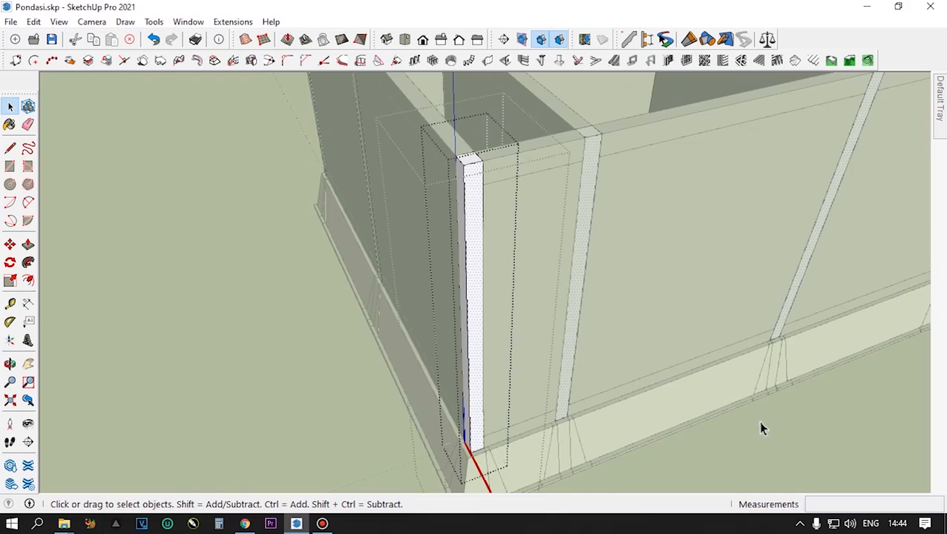
# - Leave the column's and corner foundation's nested editing contexts and return to the whole model
pyautogui.scroll(-3, 467, 312)
pyautogui.moveTo(467, 311); pyautogui.dragTo(538, 314, button='middle')
pyautogui.scroll(2, 551, 196)
pyautogui.press('Escape')
pyautogui.scroll(-5, 494, 231)
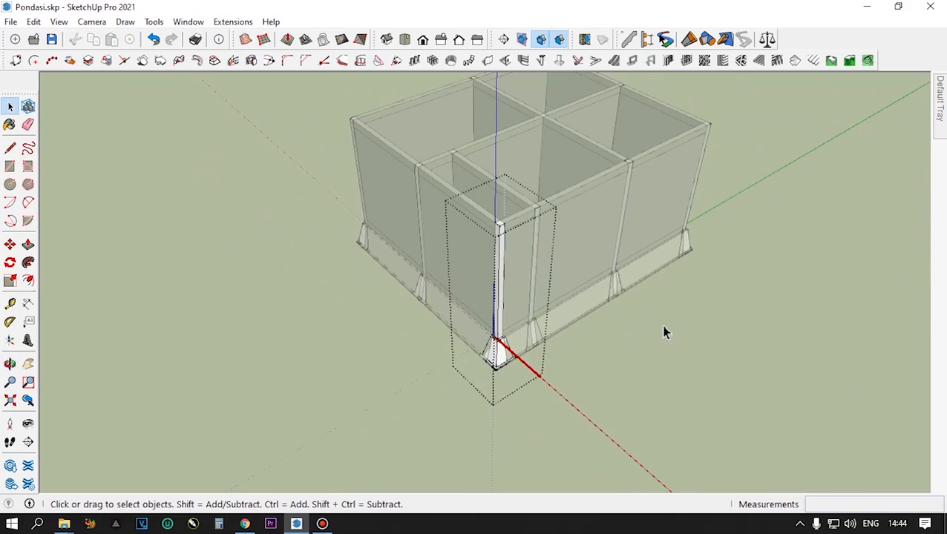
pyautogui.click(674, 333)
# - Examine the full-height columns and ring beams around the building from several sides
pyautogui.scroll(7, 507, 211)
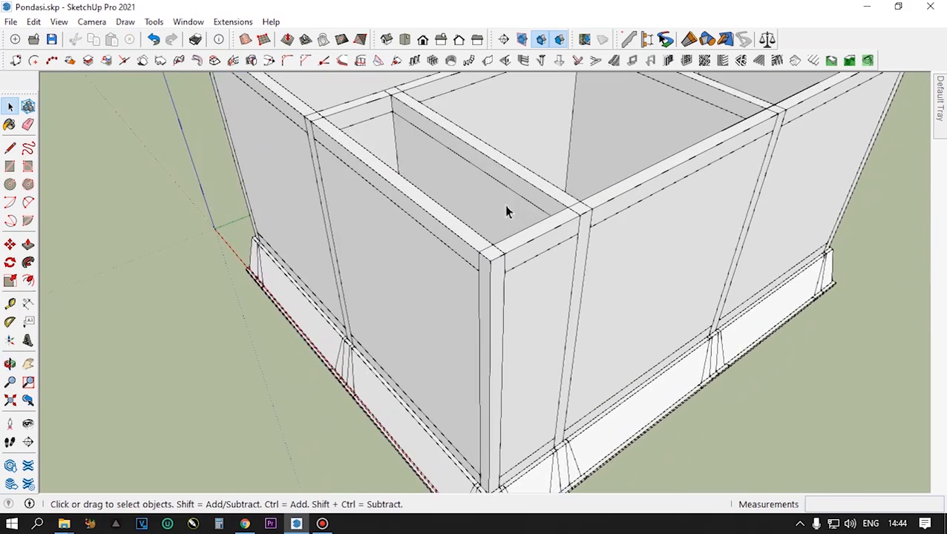
pyautogui.scroll(-6, 504, 260)
pyautogui.moveTo(511, 317); pyautogui.dragTo(779, 327, button='middle')
pyautogui.scroll(-2, 488, 349)
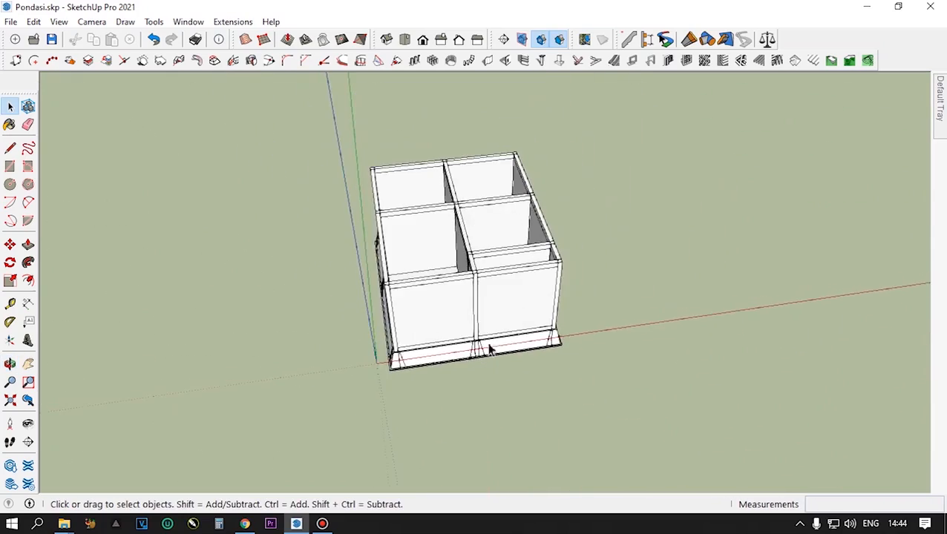
pyautogui.scroll(6, 538, 412)
pyautogui.moveTo(539, 412); pyautogui.dragTo(439, 307, button='middle')
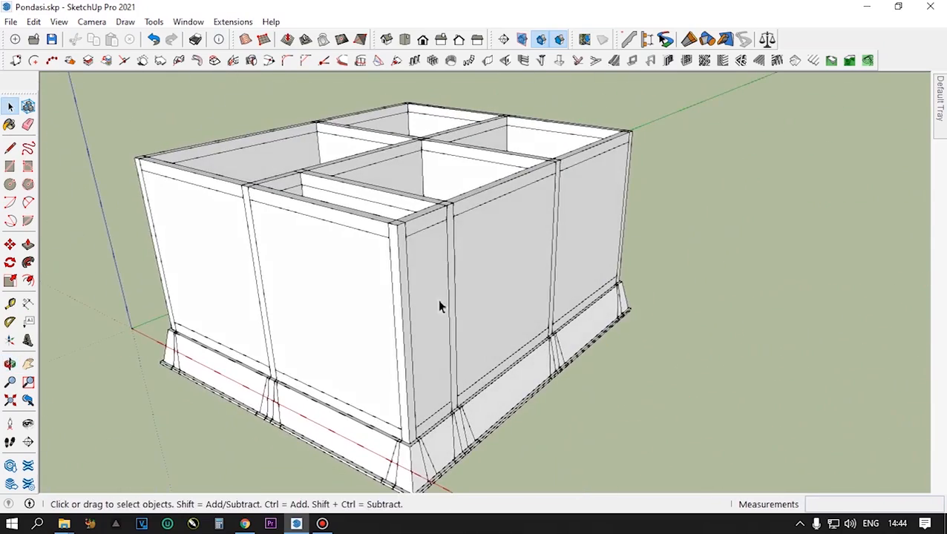
# - Check the separate wall segments along the front and narrow side by selecting them one at a time, and clear the selection
pyautogui.click(435, 298)
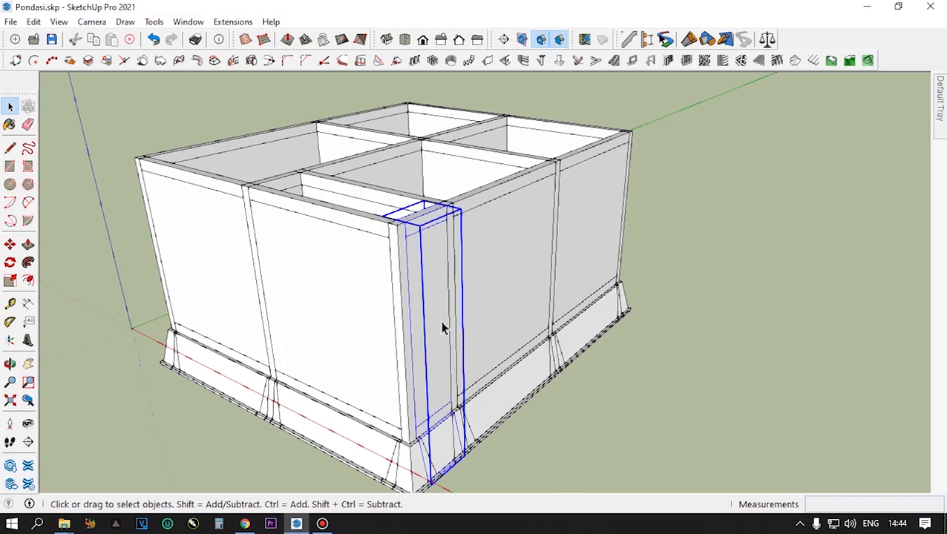
pyautogui.scroll(-2, 441, 329)
pyautogui.moveTo(418, 330); pyautogui.dragTo(466, 393, button='middle')
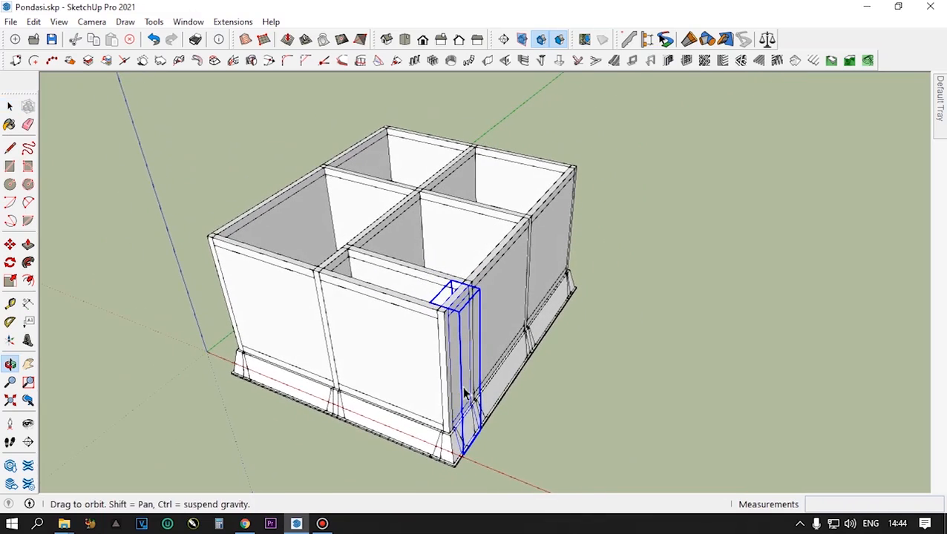
pyautogui.scroll(3, 359, 390)
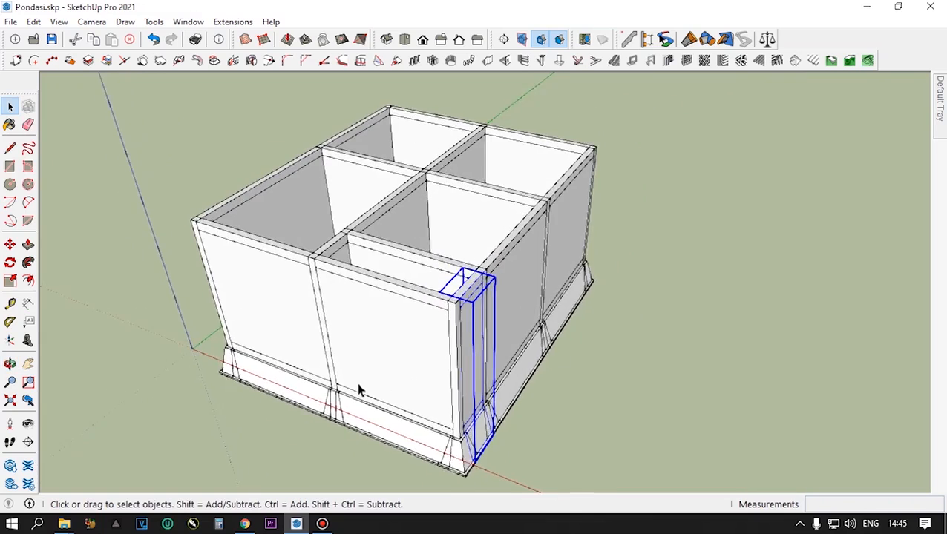
pyautogui.scroll(-2, 359, 391)
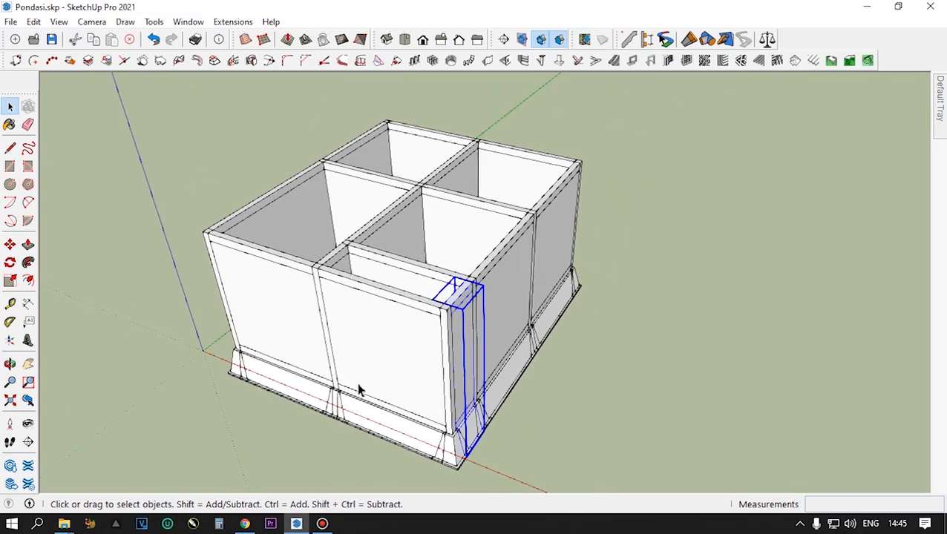
pyautogui.click(369, 315)
pyautogui.click(291, 305)
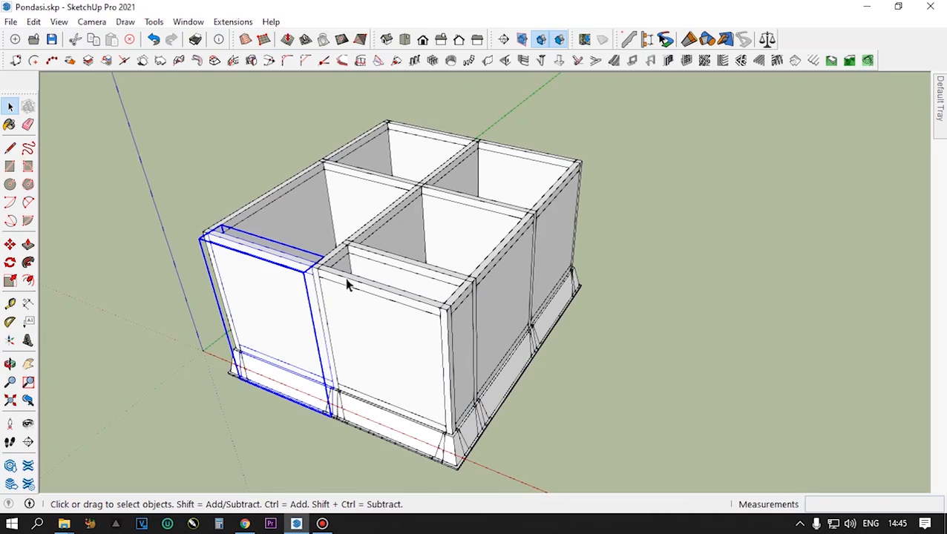
pyautogui.scroll(2, 347, 285)
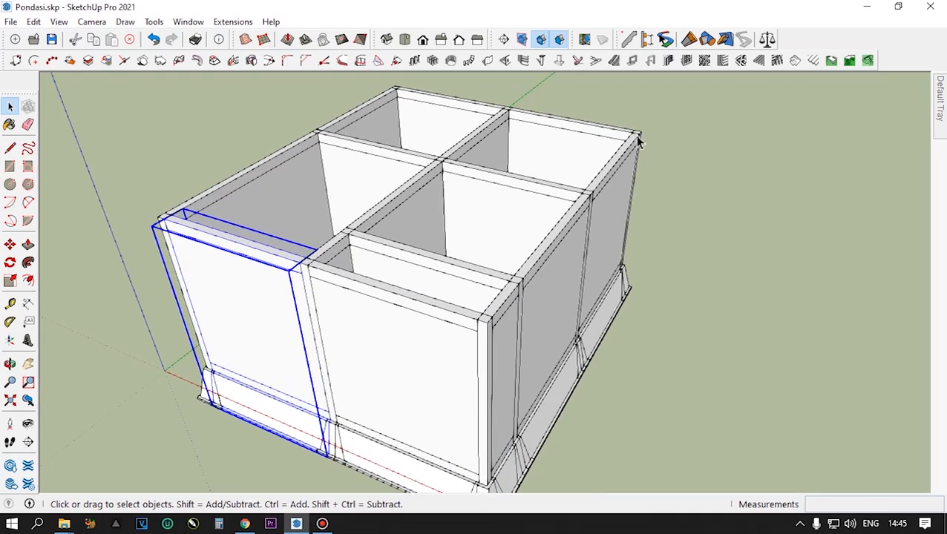
pyautogui.click(731, 292)
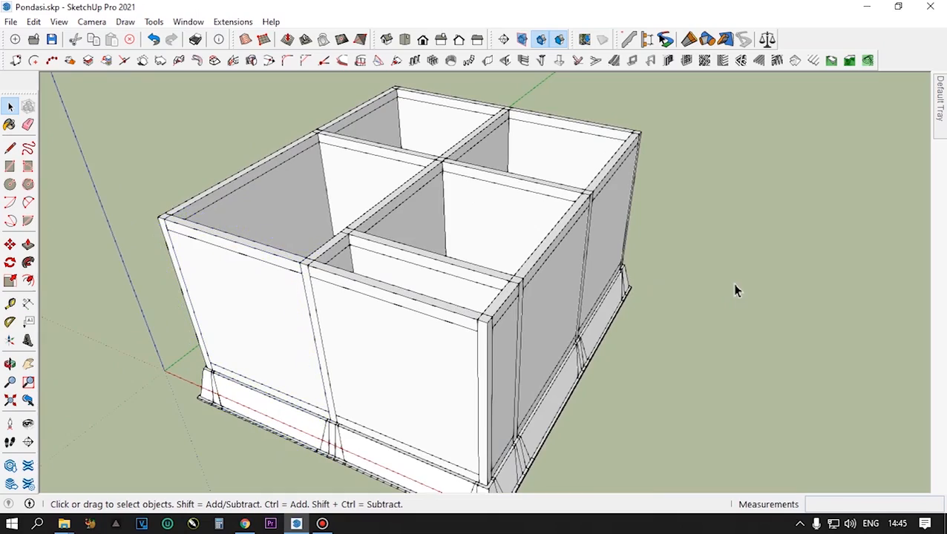
# - Make the front wall segment next to the building's front corner unique
pyautogui.moveTo(417, 409); pyautogui.dragTo(464, 305, button='middle')
pyautogui.scroll(4, 467, 308)
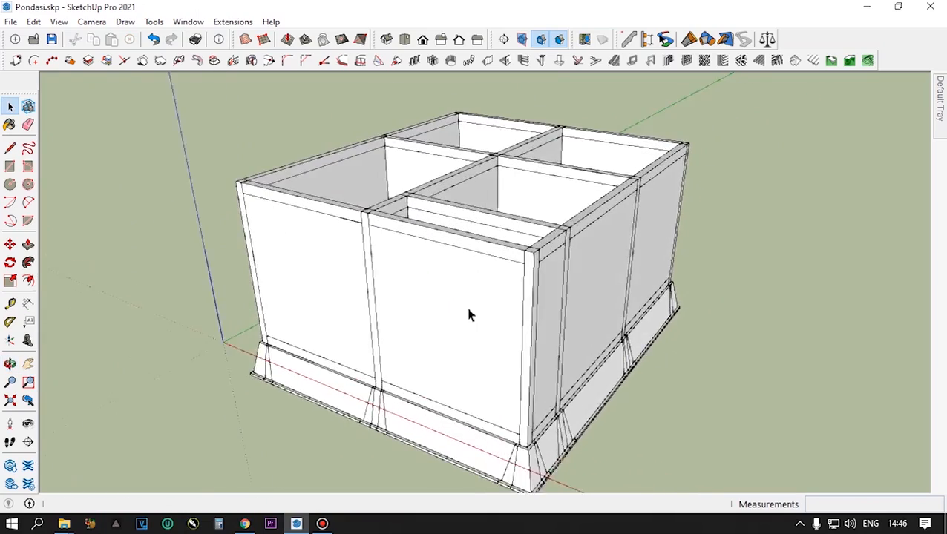
pyautogui.moveTo(452, 234); pyautogui.dragTo(357, 269, button='middle')
pyautogui.scroll(2, 484, 360)
pyautogui.moveTo(429, 334); pyautogui.dragTo(563, 351, button='middle')
pyautogui.click(439, 281)
pyautogui.scroll(-3, 439, 281)
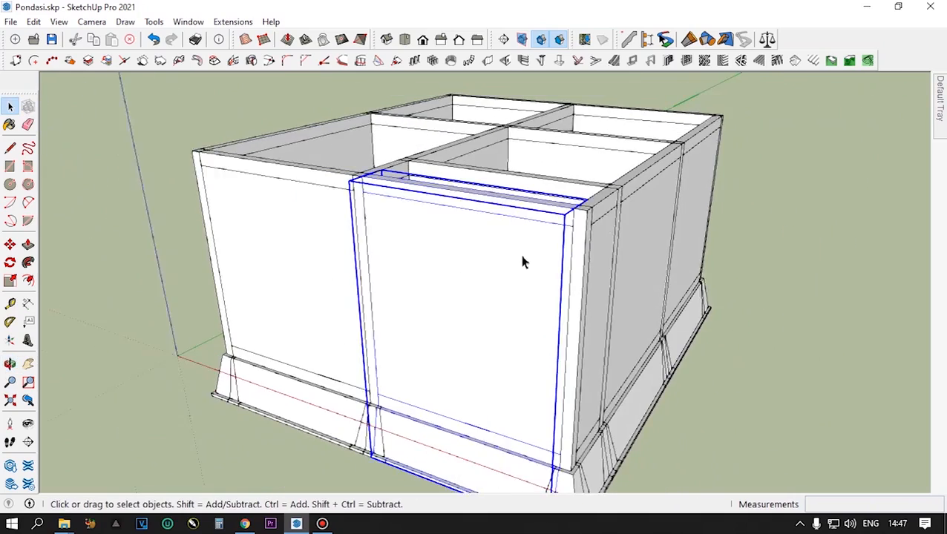
pyautogui.doubleClick(484, 301)
pyautogui.click(745, 287)
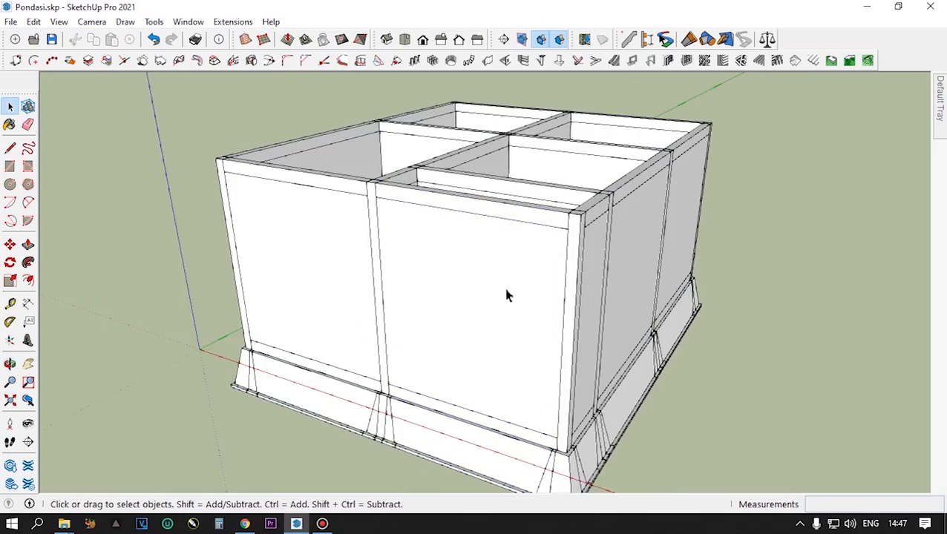
pyautogui.scroll(3, 482, 293)
pyautogui.doubleClick(483, 293)
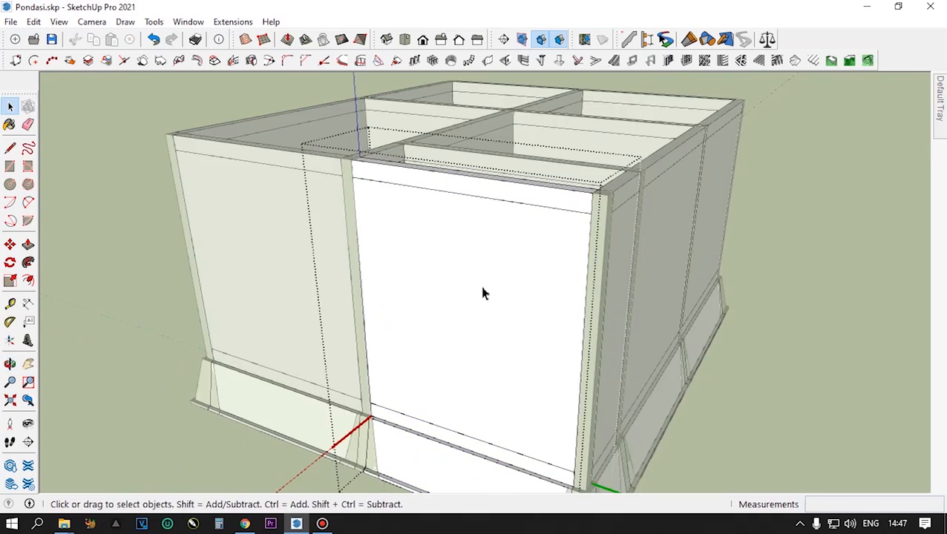
pyautogui.press('Escape')
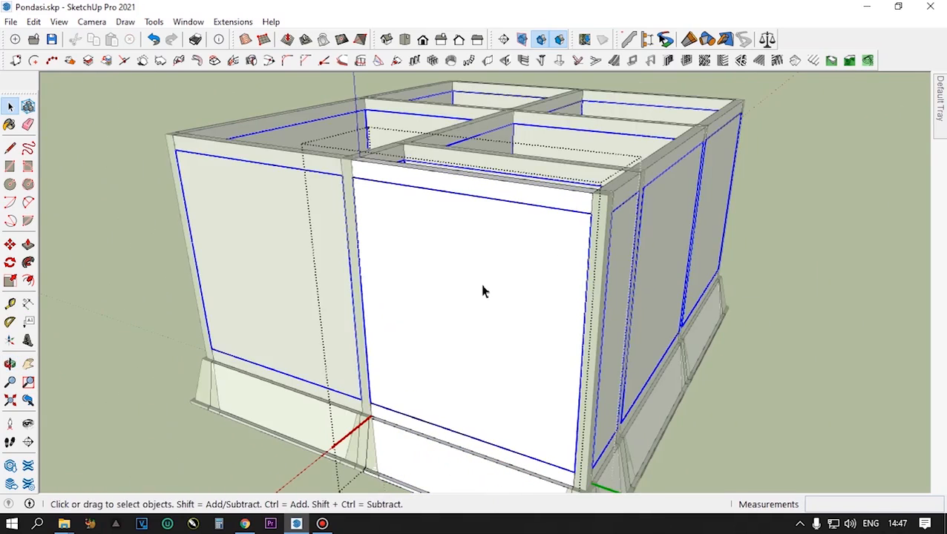
pyautogui.rightClick(495, 271)
pyautogui.click(537, 245)
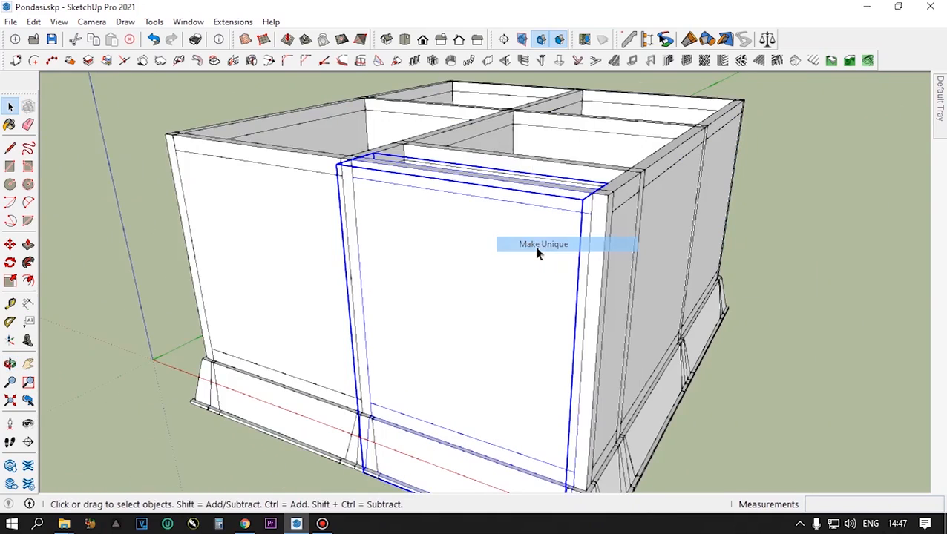
# - Delete the wall panel inside the unique front segment, keeping its ring beam and foundation, and leave the component
pyautogui.doubleClick(480, 278)
pyautogui.click(480, 278)
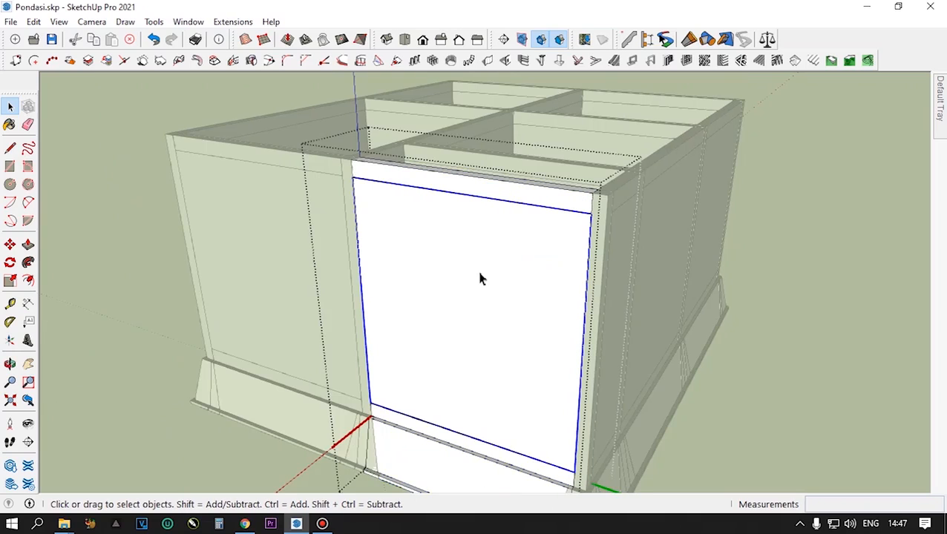
pyautogui.press('Delete')
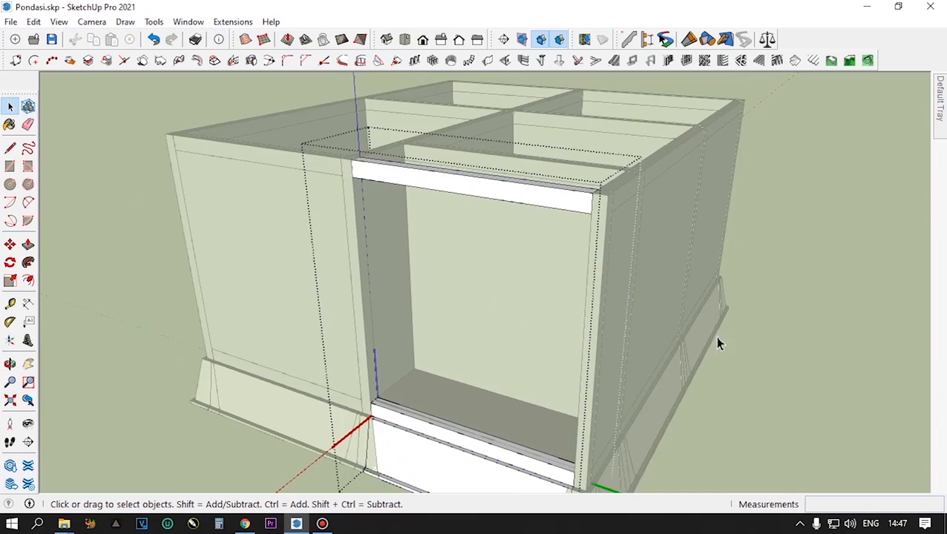
pyautogui.click(828, 310)
# - Make the narrow wall segment around the front corner unique and deselect it
pyautogui.moveTo(634, 334); pyautogui.dragTo(465, 295, button='middle')
pyautogui.click(465, 295)
pyautogui.rightClick(465, 301)
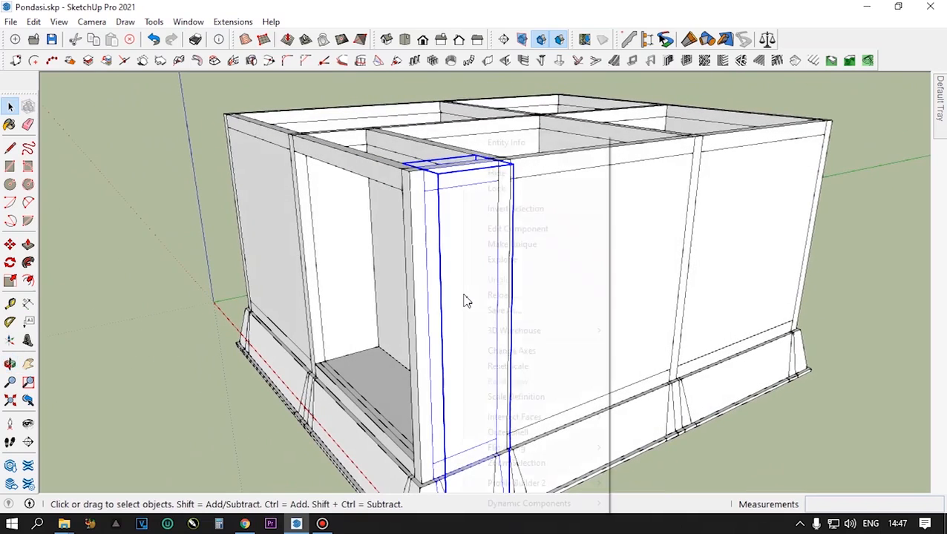
pyautogui.click(491, 249)
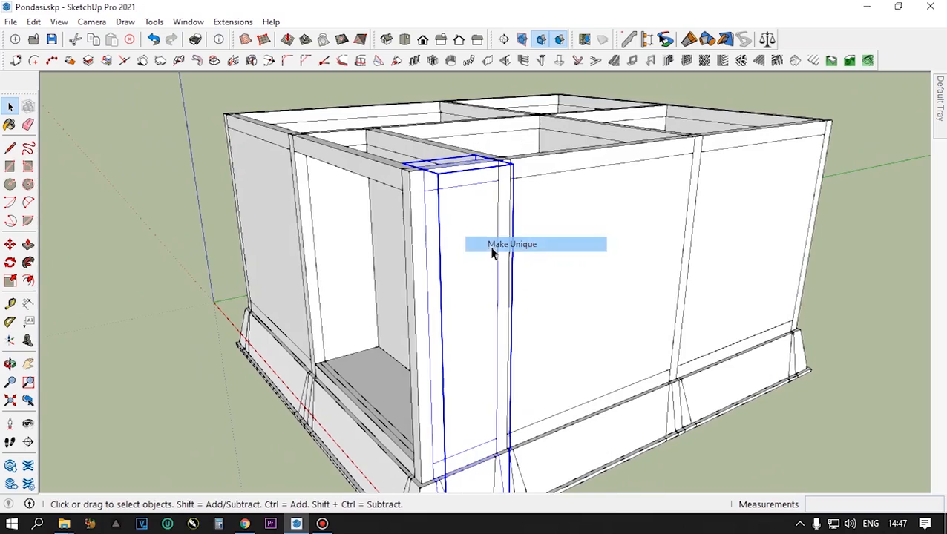
pyautogui.click(833, 246)
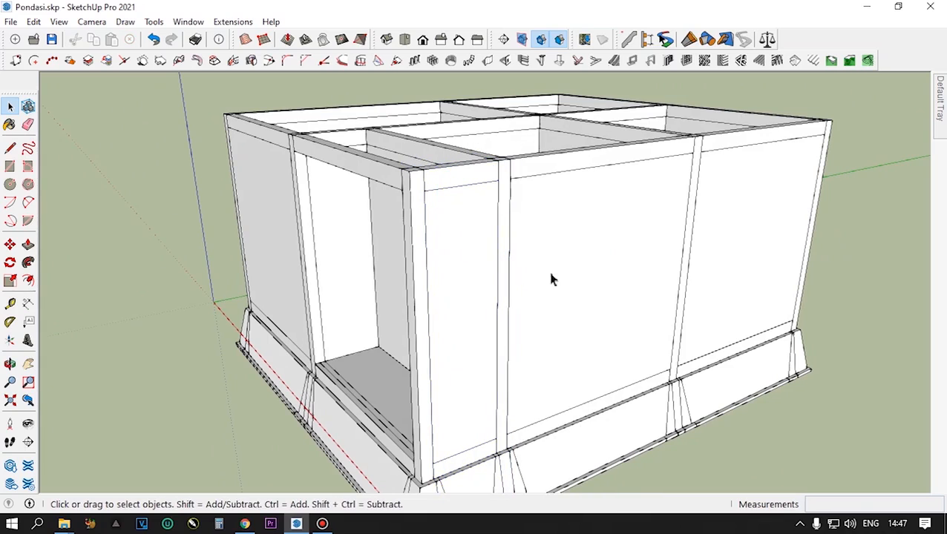
# - Delete the wall panel inside the unique narrow corner segment, keeping its ring beam and foundation
pyautogui.doubleClick(475, 282)
pyautogui.click(468, 282)
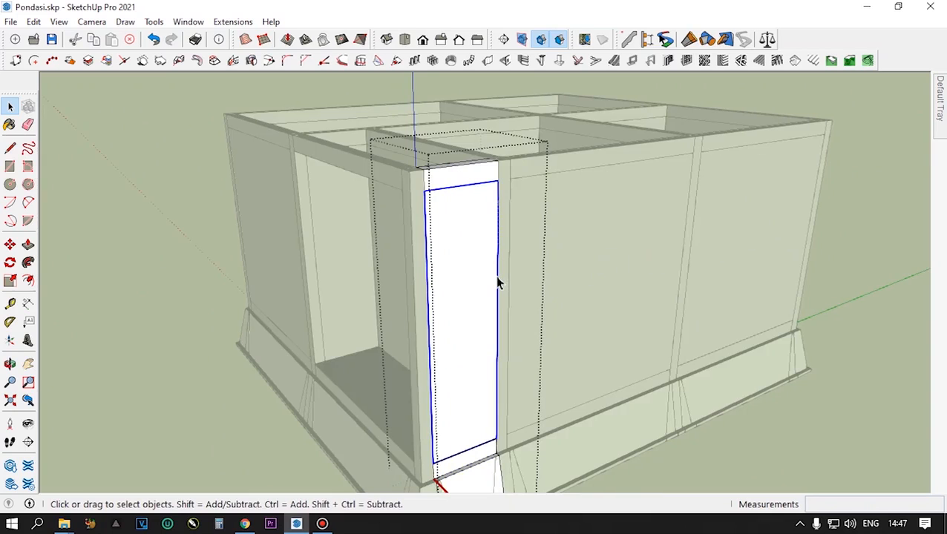
pyautogui.press('Delete')
# - Examine the opened front corner and the partition walls between the rooms from the front, side and above
pyautogui.moveTo(492, 301); pyautogui.dragTo(641, 285, button='middle')
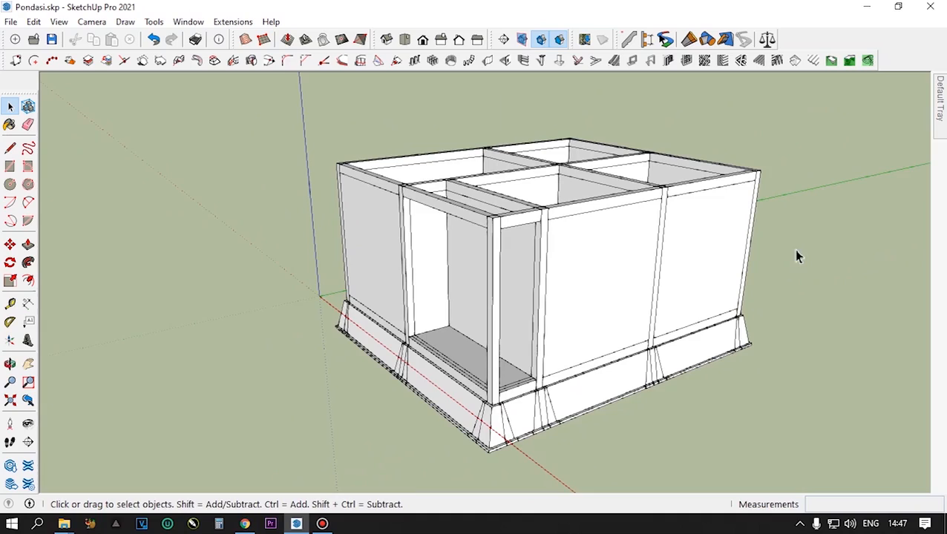
pyautogui.moveTo(533, 307); pyautogui.dragTo(704, 360, button='middle')
pyautogui.scroll(3, 518, 312)
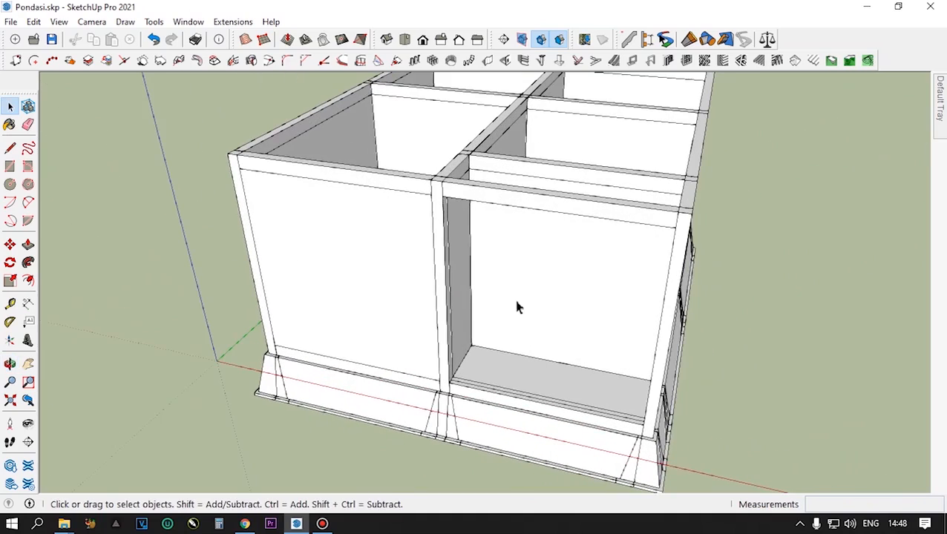
pyautogui.scroll(-3, 525, 281)
pyautogui.moveTo(529, 305); pyautogui.dragTo(465, 359, button='middle')
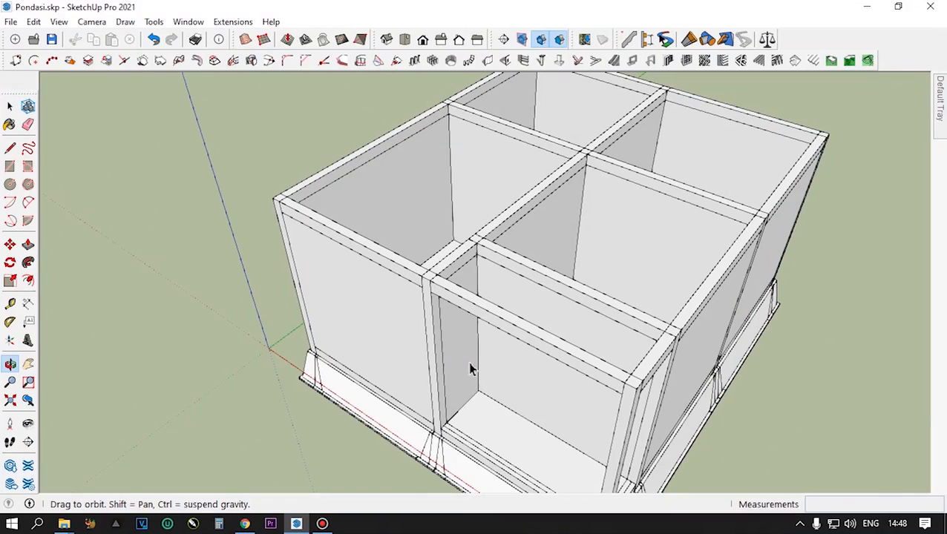
pyautogui.scroll(3, 619, 285)
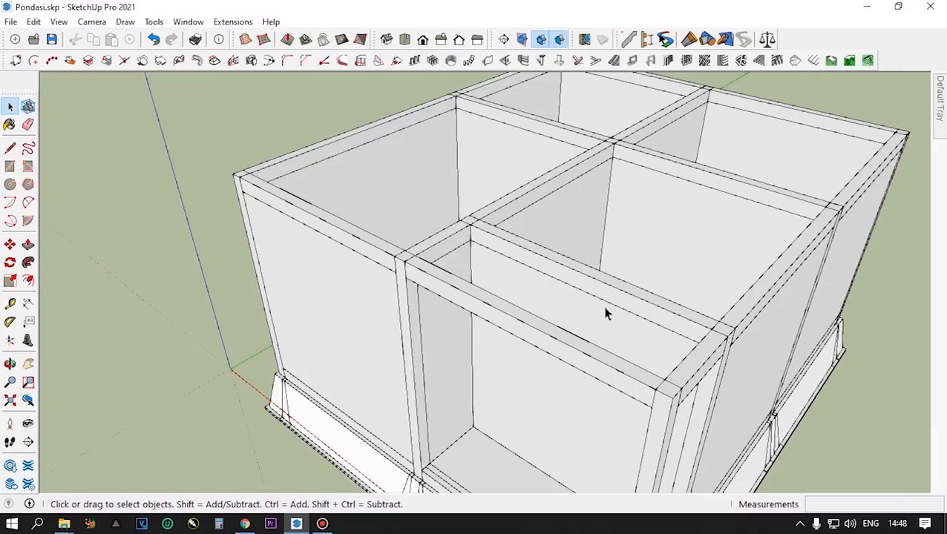
pyautogui.scroll(-1, 605, 314)
pyautogui.moveTo(478, 375); pyautogui.dragTo(280, 383, button='middle')
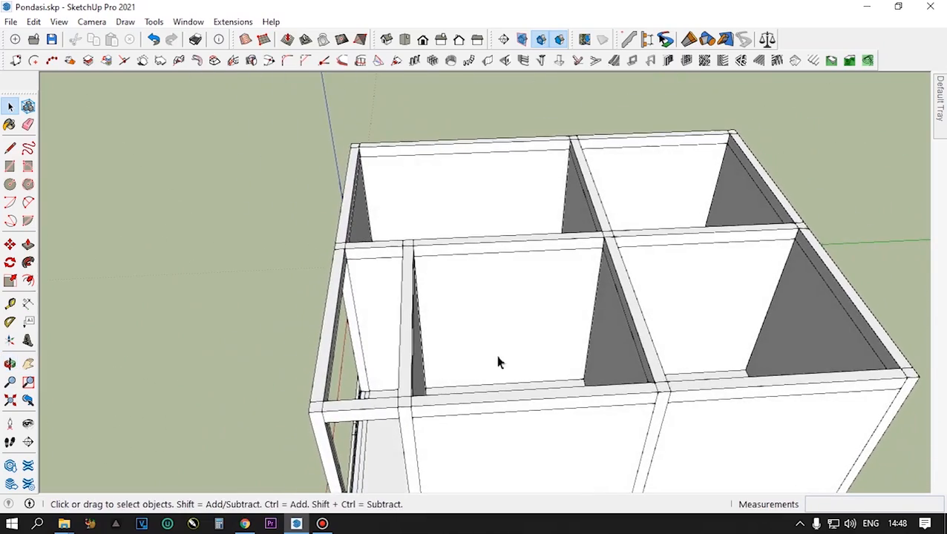
# - Make the partition wall segment between the left-hand front and back rooms unique
pyautogui.click(518, 333)
pyautogui.scroll(5, 518, 342)
pyautogui.moveTo(518, 351); pyautogui.dragTo(512, 315, button='middle')
pyautogui.scroll(-4, 605, 275)
pyautogui.moveTo(605, 283); pyautogui.dragTo(590, 323, button='middle')
pyautogui.rightClick(567, 297)
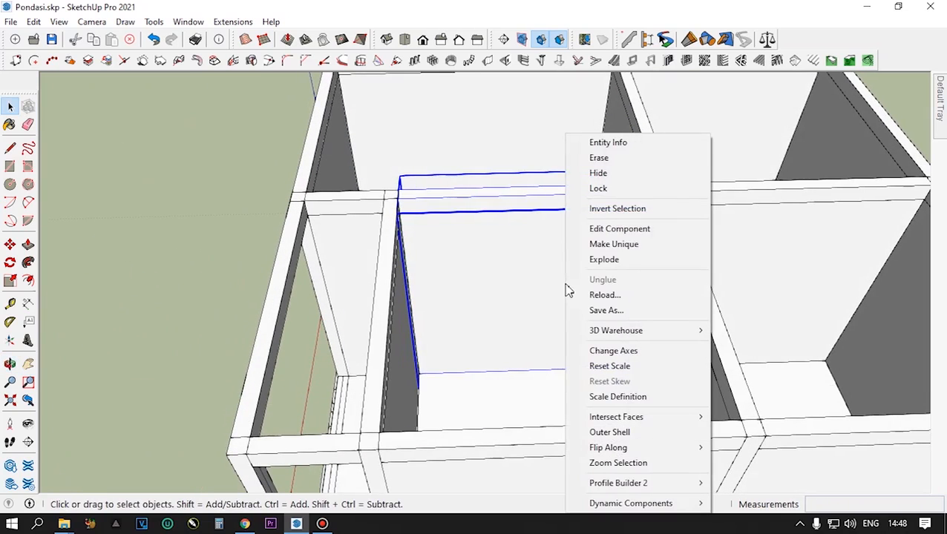
pyautogui.click(629, 246)
# - Open the unique partition segment for editing and select the wall panel inside it
pyautogui.scroll(-2, 581, 249)
pyautogui.scroll(3, 581, 245)
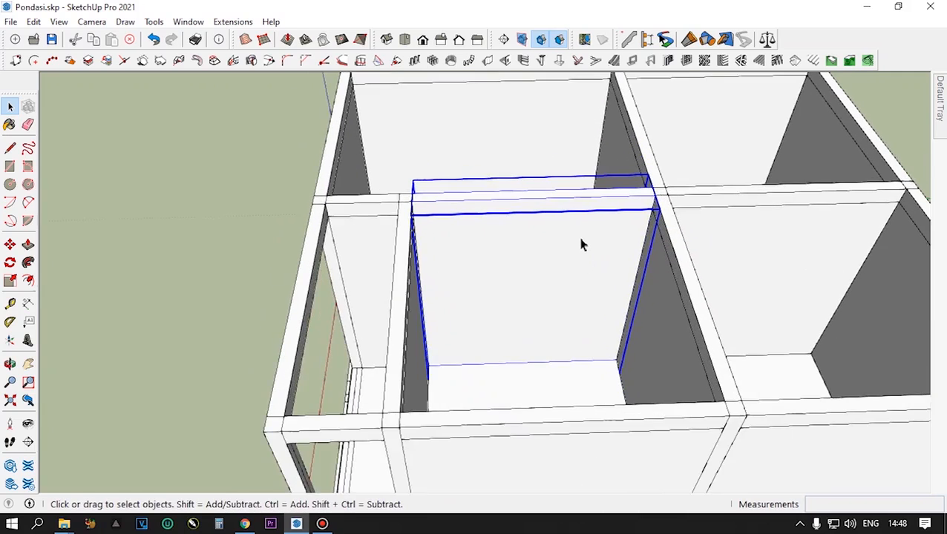
pyautogui.scroll(-2, 581, 246)
pyautogui.moveTo(581, 249); pyautogui.dragTo(554, 265, button='middle')
pyautogui.scroll(2, 558, 273)
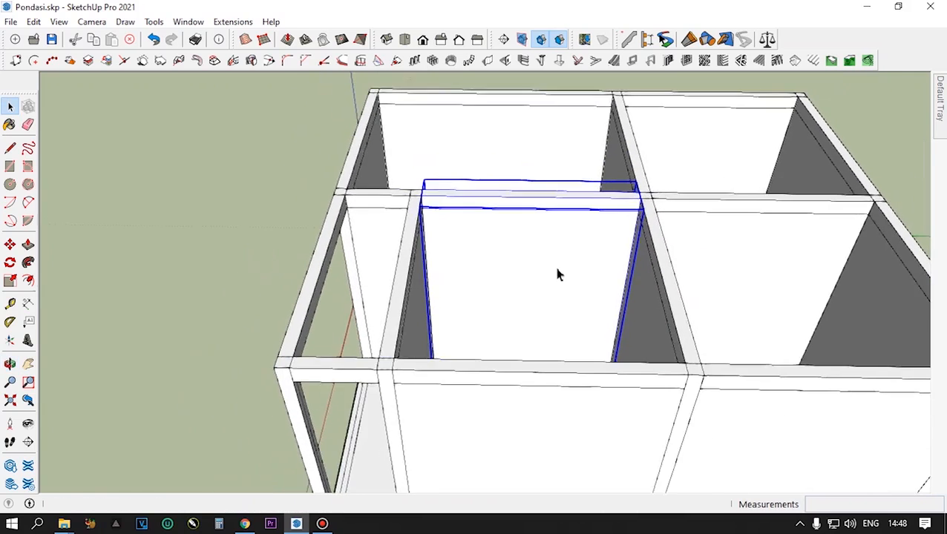
pyautogui.scroll(-2, 558, 274)
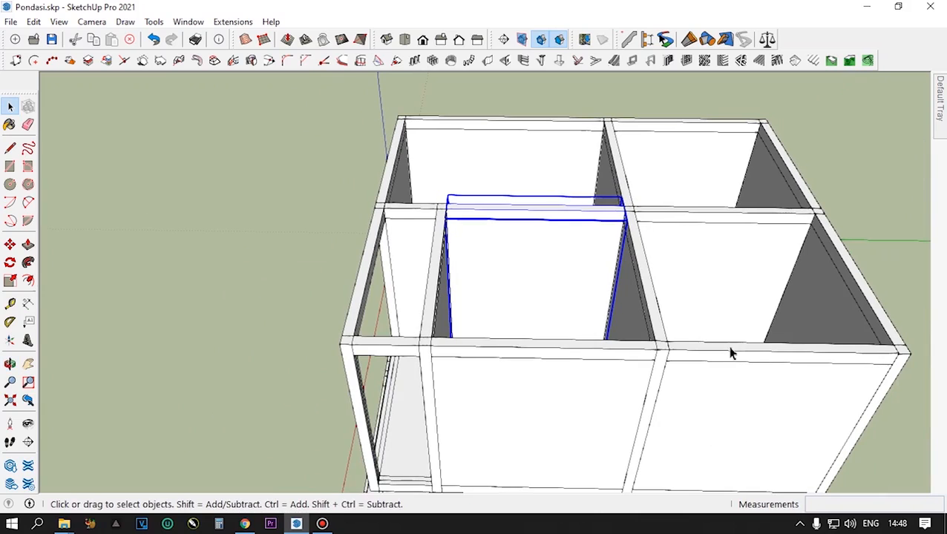
pyautogui.doubleClick(563, 276)
pyautogui.click(563, 276)
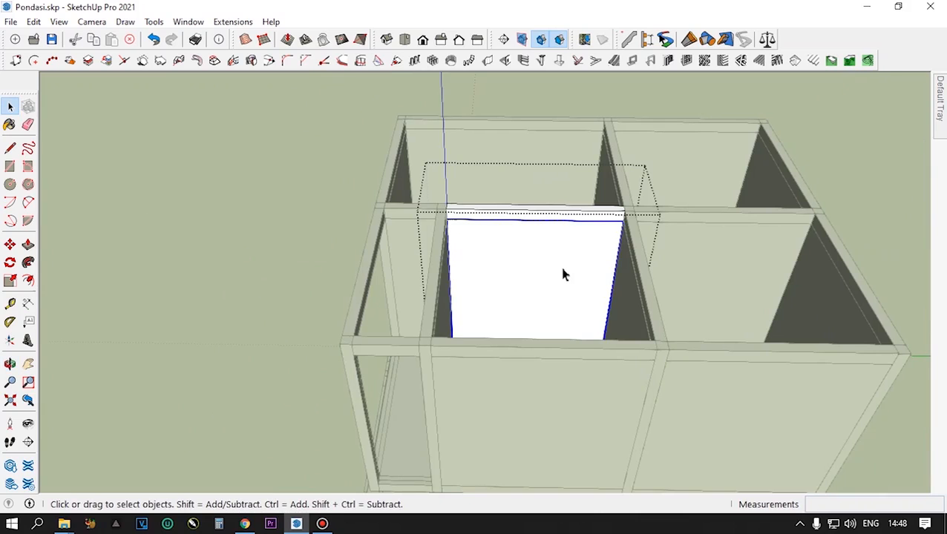
# - Open the shared wall panel for editing and sketch a rectangle about 138 by 85 cm on its face
pyautogui.doubleClick(563, 275)
pyautogui.doubleClick(563, 275)
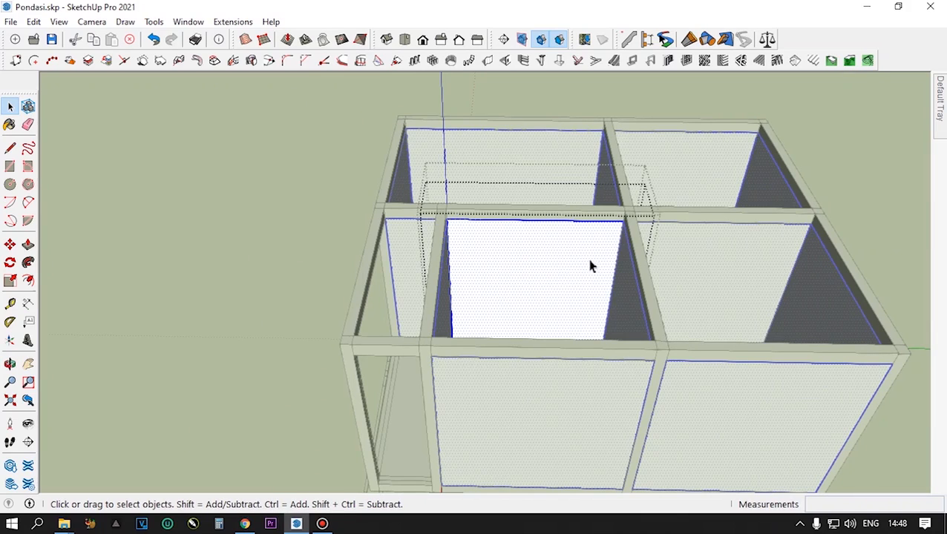
pyautogui.click(833, 165)
pyautogui.click(570, 271)
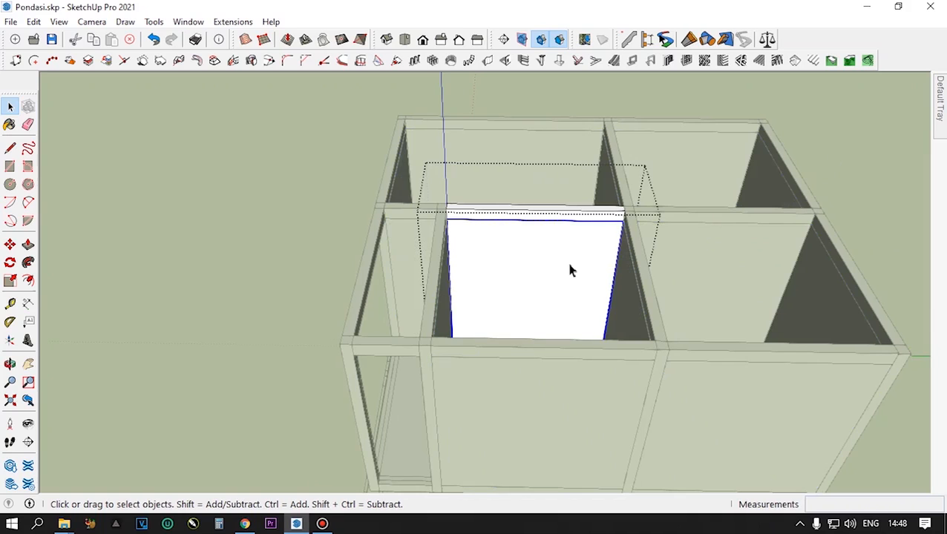
pyautogui.tripleClick(569, 267)
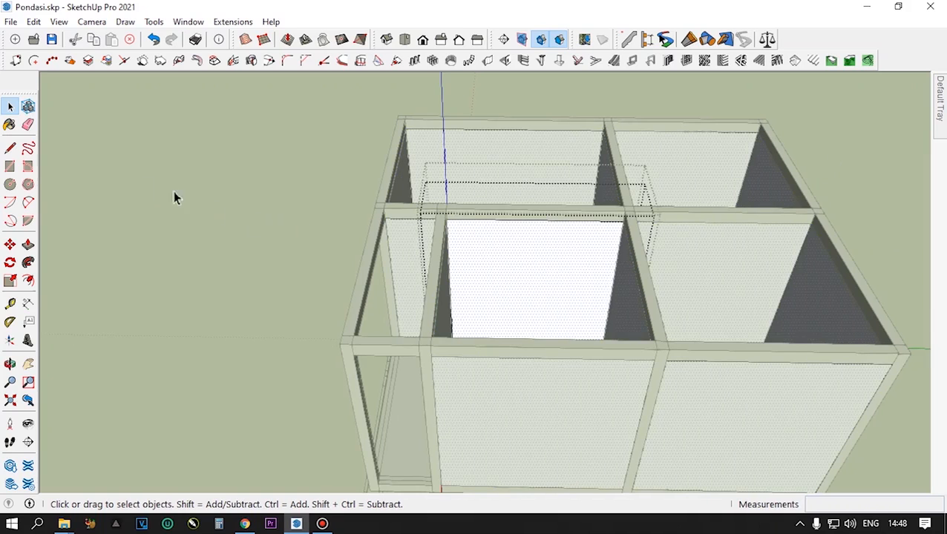
pyautogui.click(12, 169)
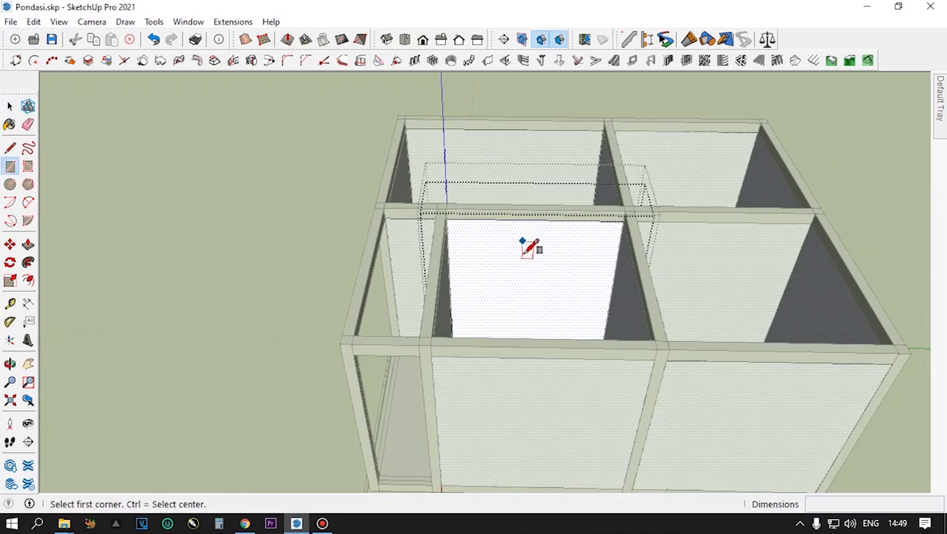
pyautogui.scroll(2, 528, 256)
pyautogui.click(524, 248)
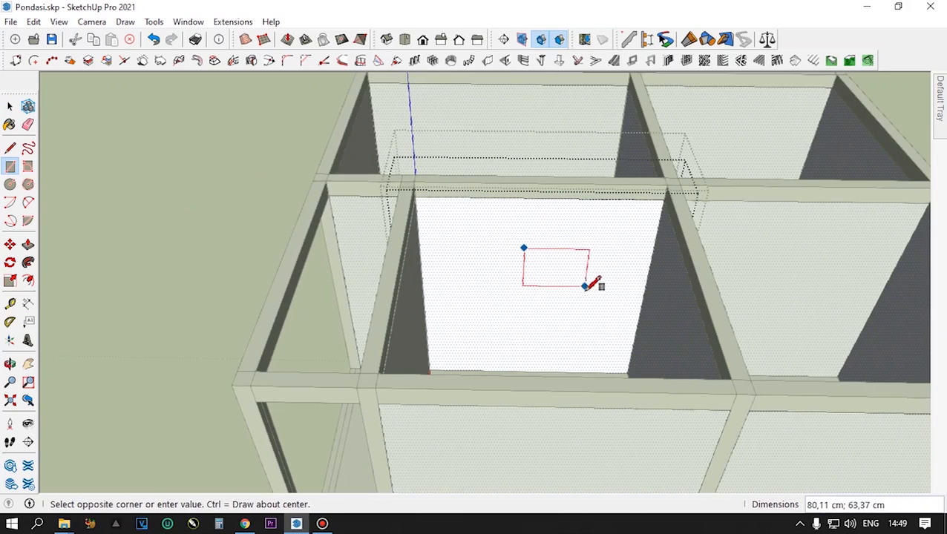
pyautogui.click(584, 328)
# - Push the sketched rectangle 15 cm through the wall panel to cut an opening
pyautogui.scroll(-2, 561, 296)
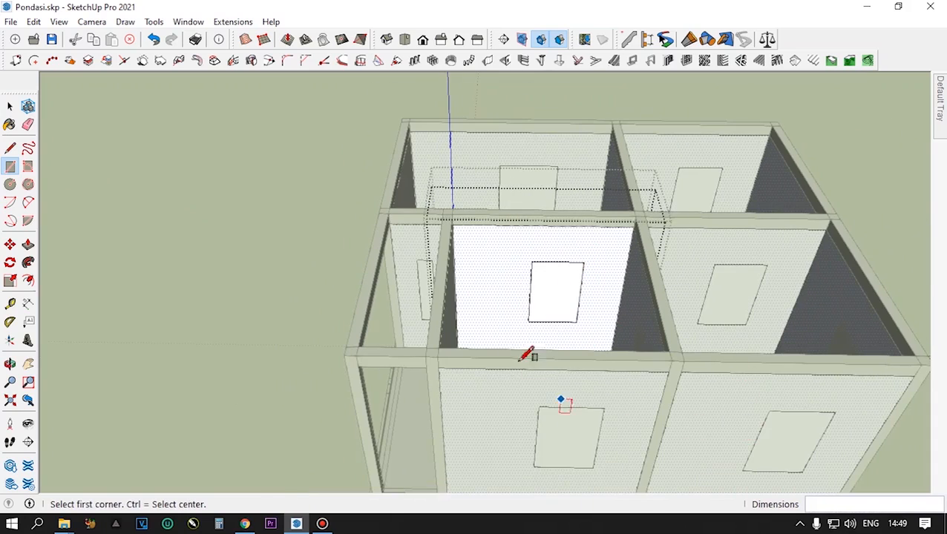
pyautogui.scroll(2, 548, 303)
pyautogui.press('p')
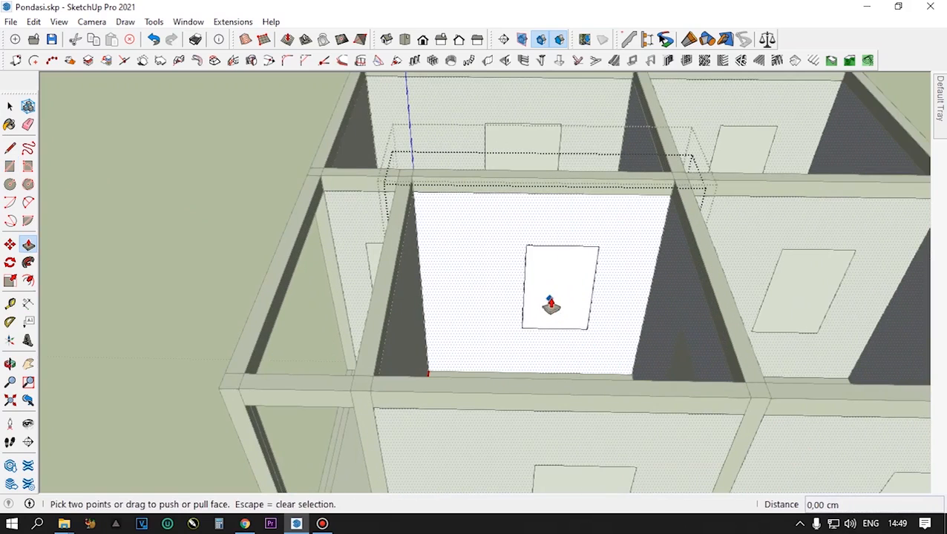
pyautogui.click(550, 301)
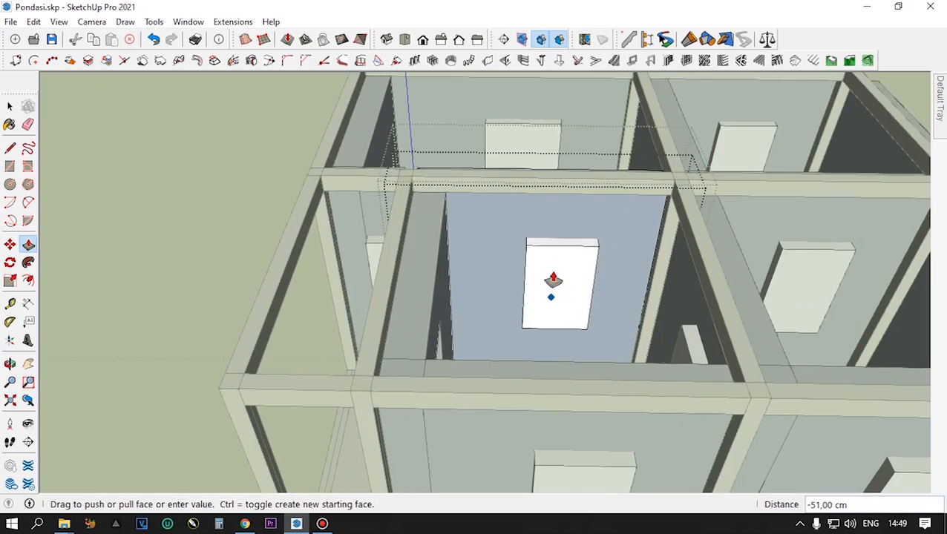
pyautogui.press('Escape')
pyautogui.click(552, 282)
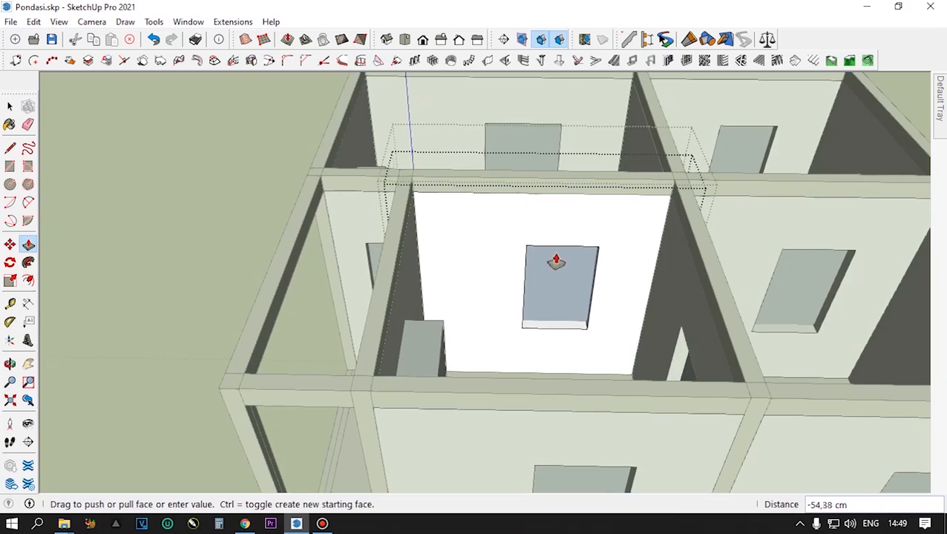
pyautogui.click(571, 273)
# - Check the other walls for the same opening, and undo the cut and its rectangle
pyautogui.scroll(-6, 561, 286)
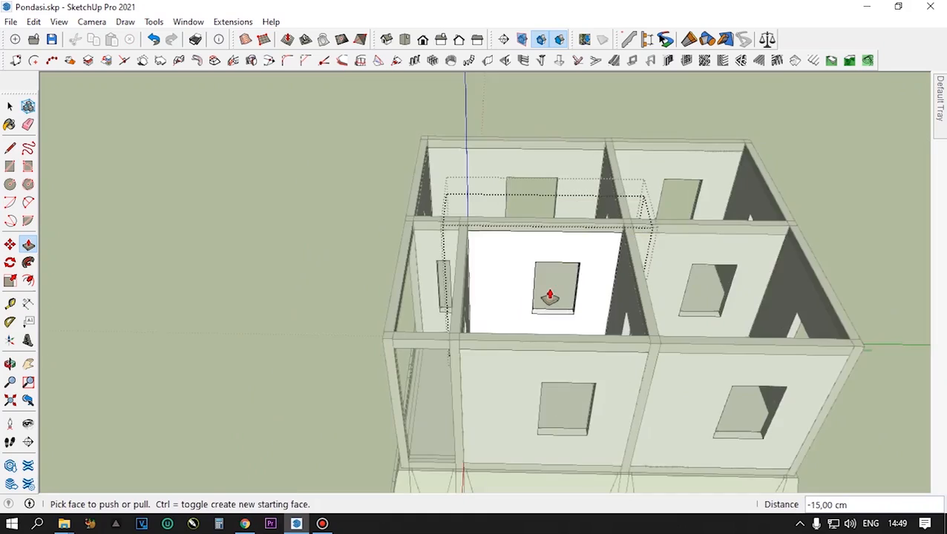
pyautogui.moveTo(526, 338); pyautogui.dragTo(768, 200, button='middle')
pyautogui.moveTo(509, 325); pyautogui.dragTo(533, 294, button='middle')
pyautogui.scroll(3, 526, 272)
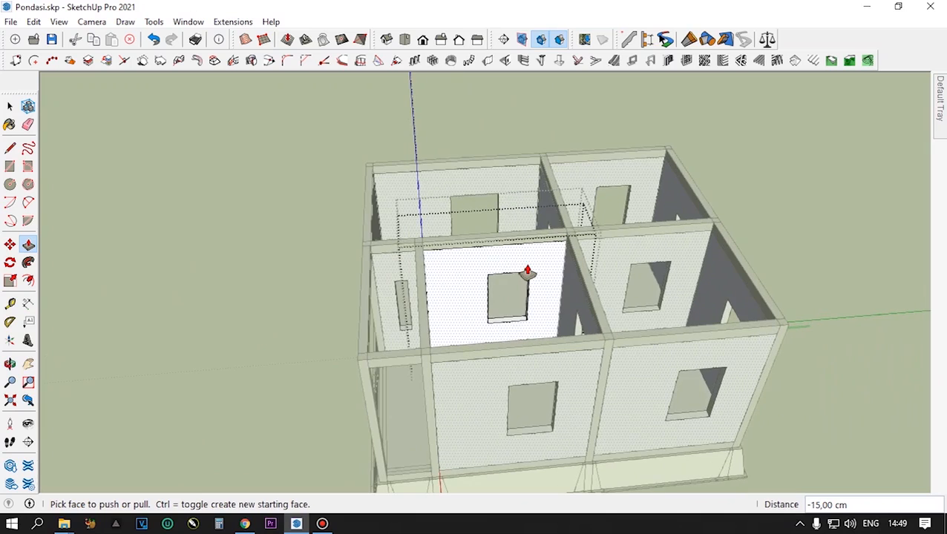
pyautogui.hotkey('ctrl', 'z')
pyautogui.hotkey('ctrl', 'z')
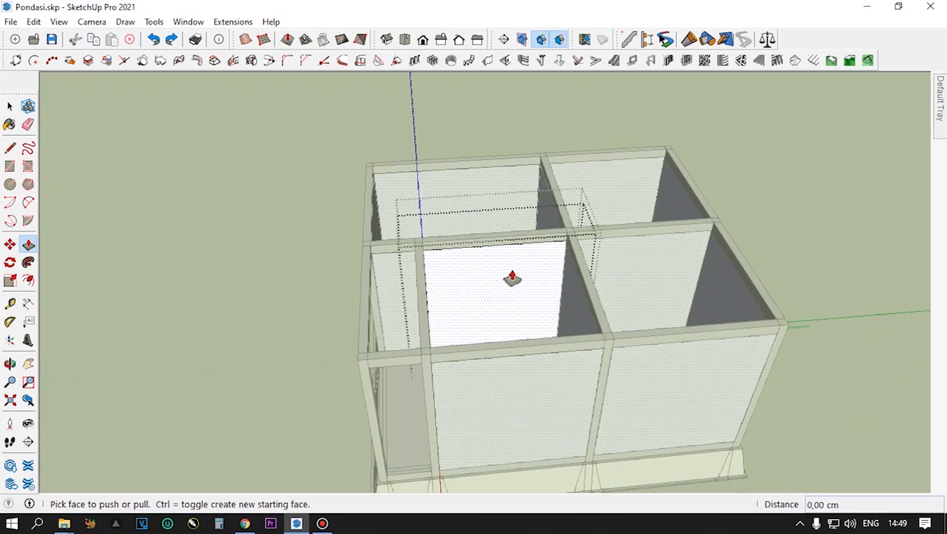
# - Leave the wall panel and make it unique within the partition segment
pyautogui.click(11, 108)
pyautogui.click(13, 109)
pyautogui.click(142, 162)
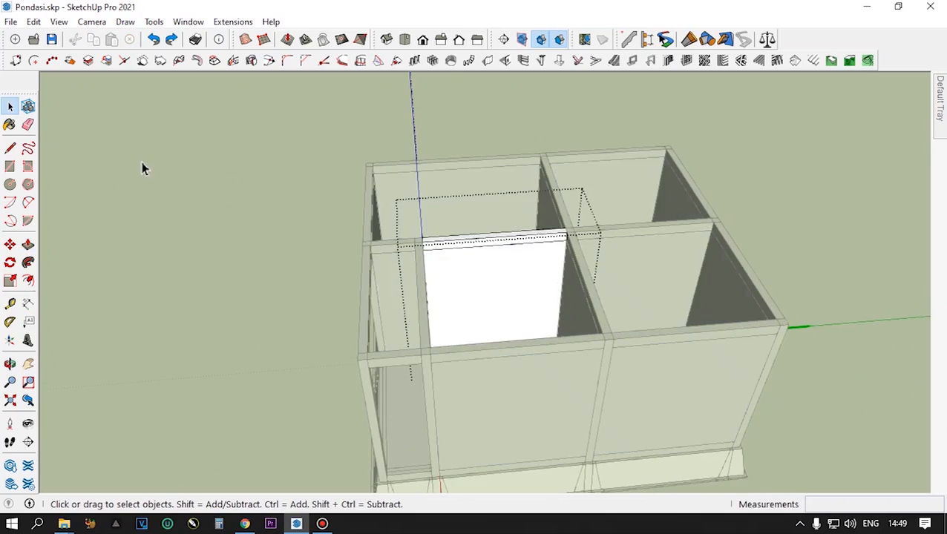
pyautogui.click(480, 261)
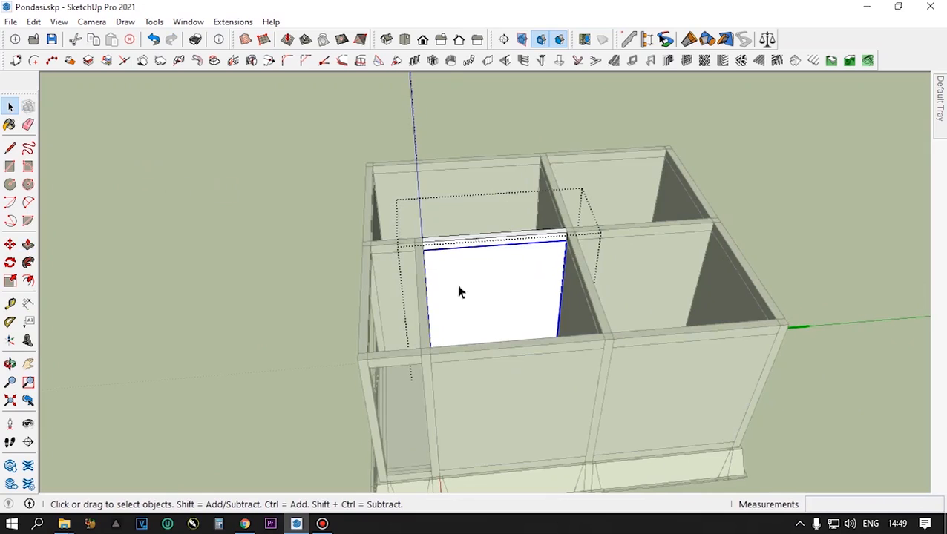
pyautogui.rightClick(499, 273)
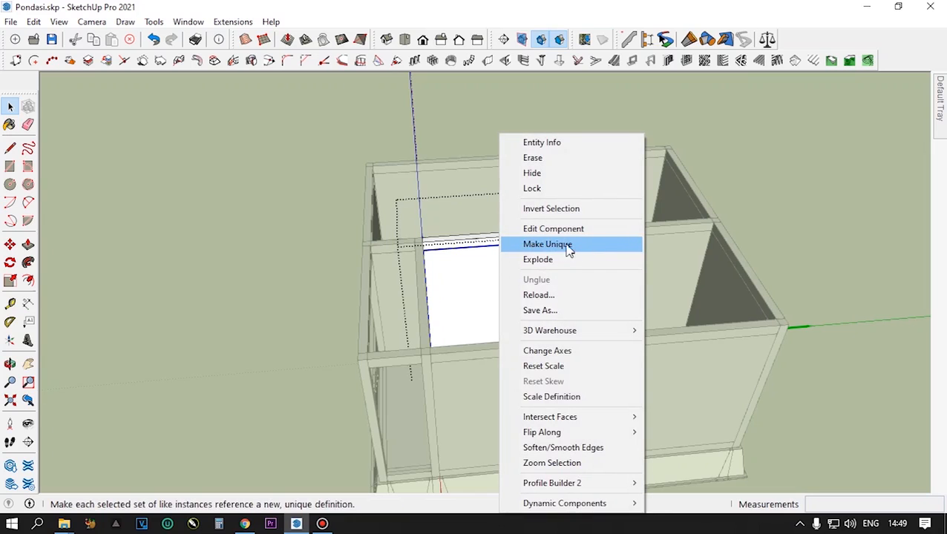
pyautogui.click(568, 246)
# - Open the unique wall panel of the partition segment for editing
pyautogui.scroll(-4, 513, 288)
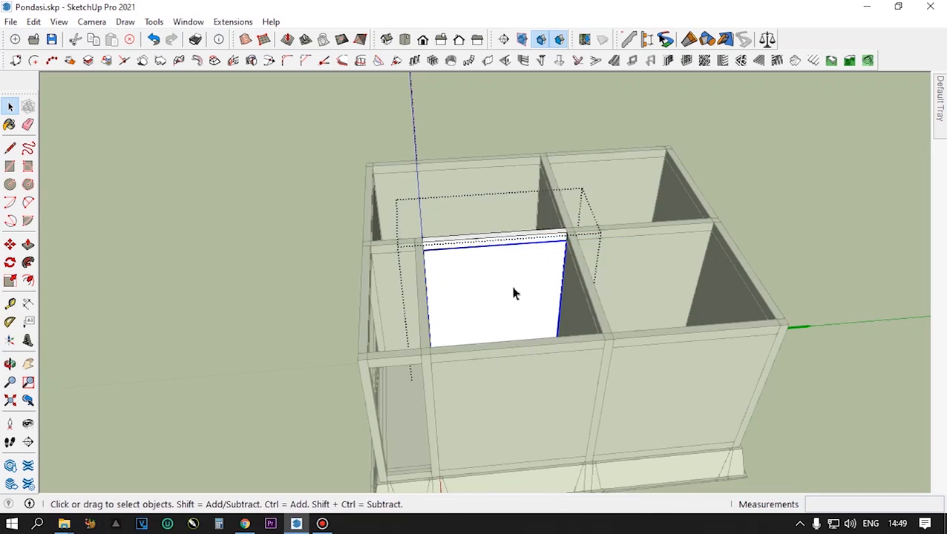
pyautogui.moveTo(513, 288); pyautogui.dragTo(511, 318, button='middle')
pyautogui.scroll(6, 519, 333)
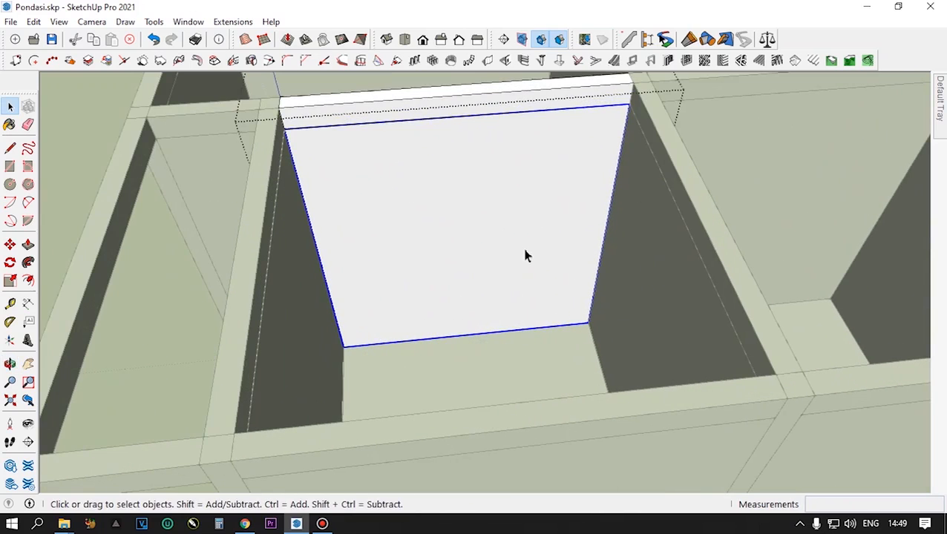
pyautogui.doubleClick(525, 251)
# - Copy the panel's right vertical edge 100 cm inward across the wall face
pyautogui.scroll(-3, 525, 251)
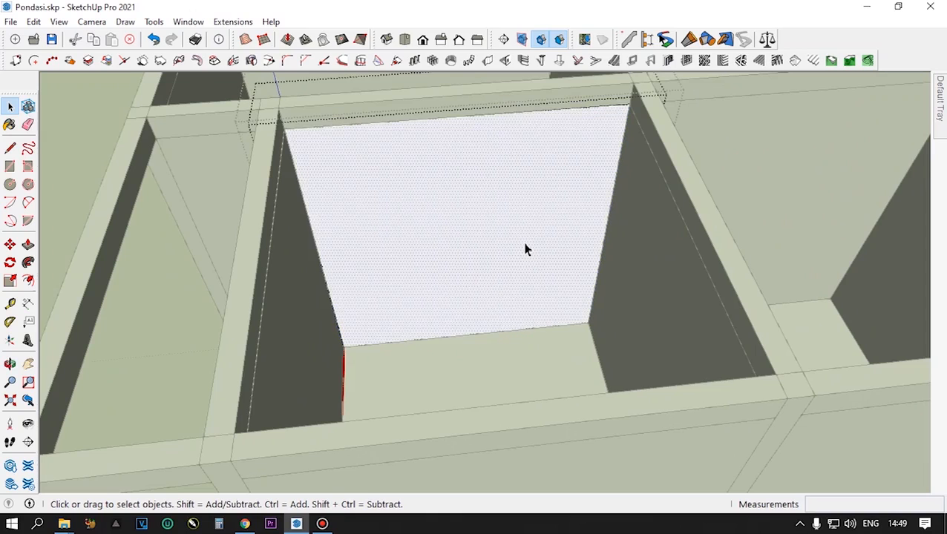
pyautogui.moveTo(526, 251)
pyautogui.mouseDown(button='middle')
pyautogui.moveTo(524, 272)
pyautogui.moveTo(502, 271)
pyautogui.mouseUp(button='middle')
pyautogui.scroll(5, 520, 311)
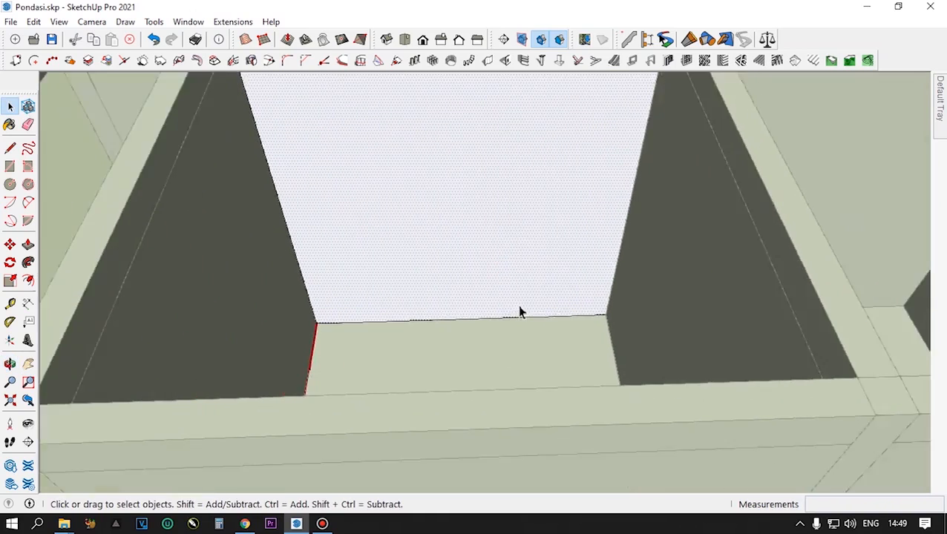
pyautogui.scroll(-2, 537, 316)
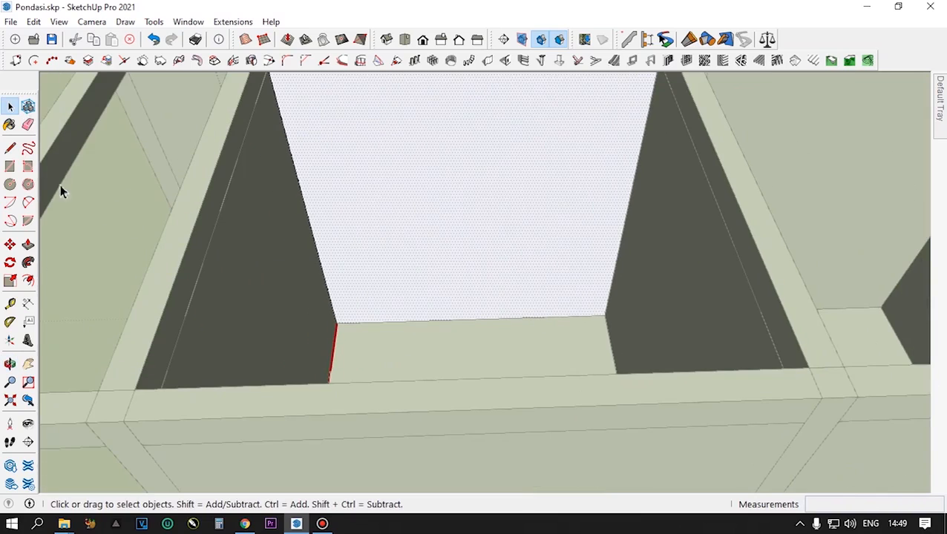
pyautogui.click(11, 149)
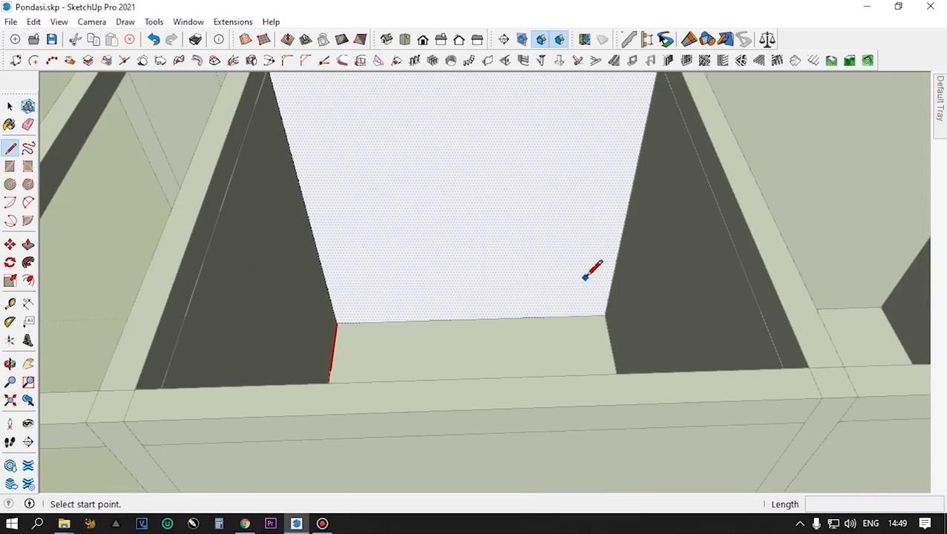
pyautogui.press('space')
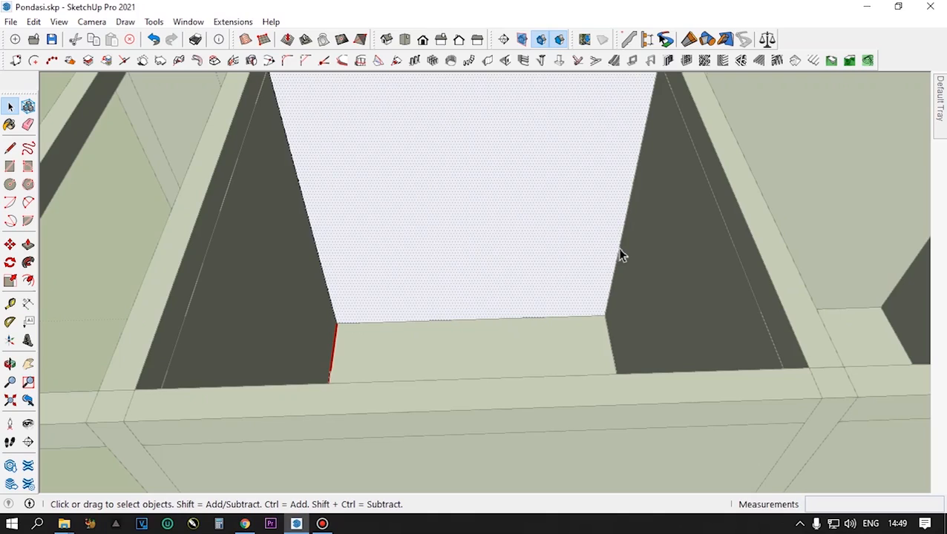
pyautogui.click(622, 254)
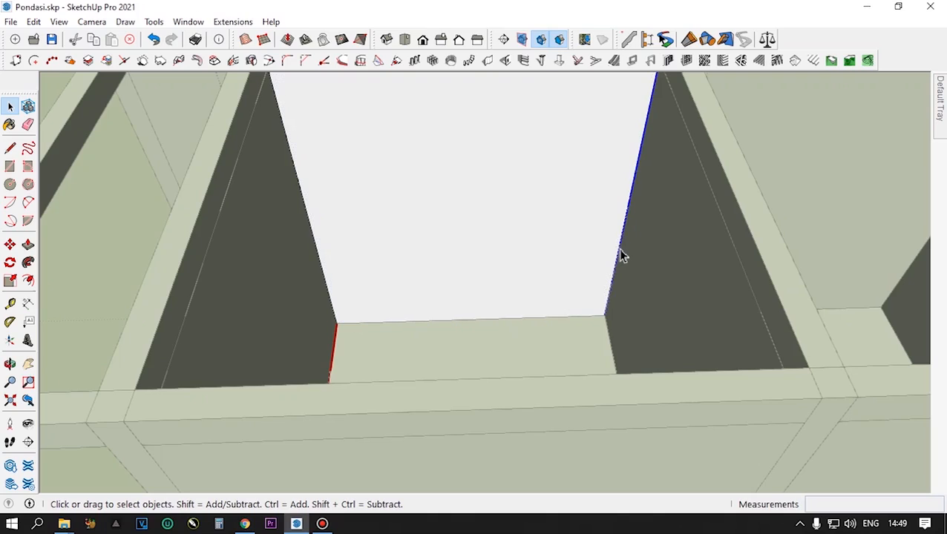
pyautogui.press('m')
pyautogui.press('ctrl')
pyautogui.click(604, 316)
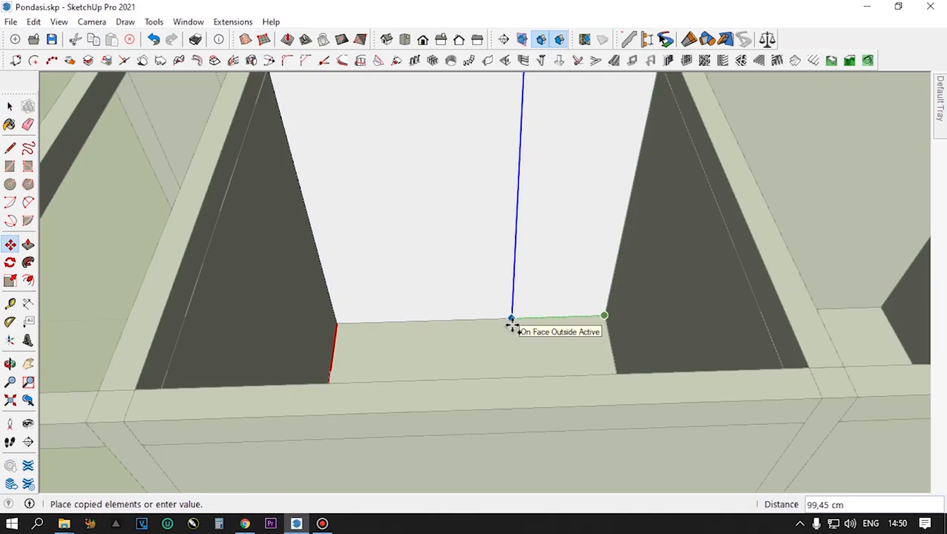
pyautogui.write('100')
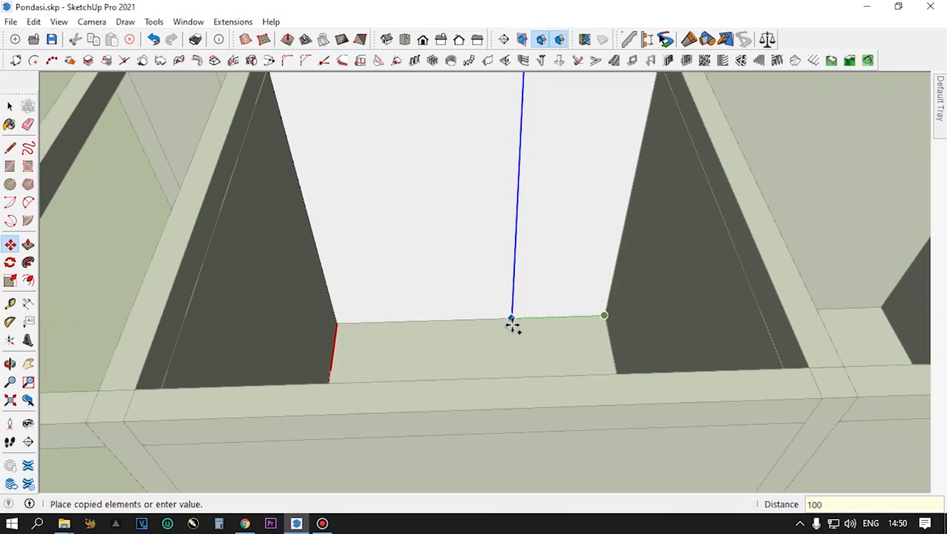
pyautogui.click(512, 325)
pyautogui.press('space')
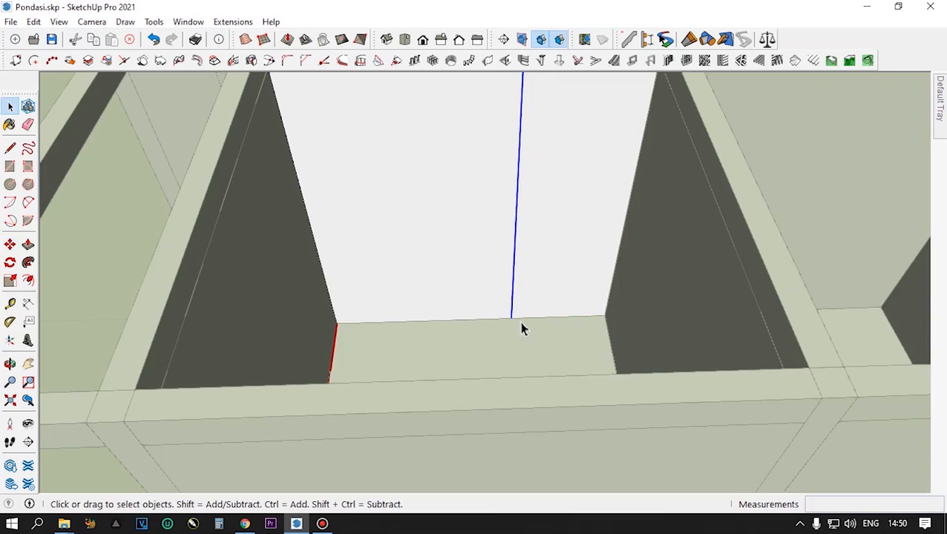
# - Copy the short bottom edge between the new line and the panel's right end 220 cm upward
pyautogui.click(524, 323)
pyautogui.press('m')
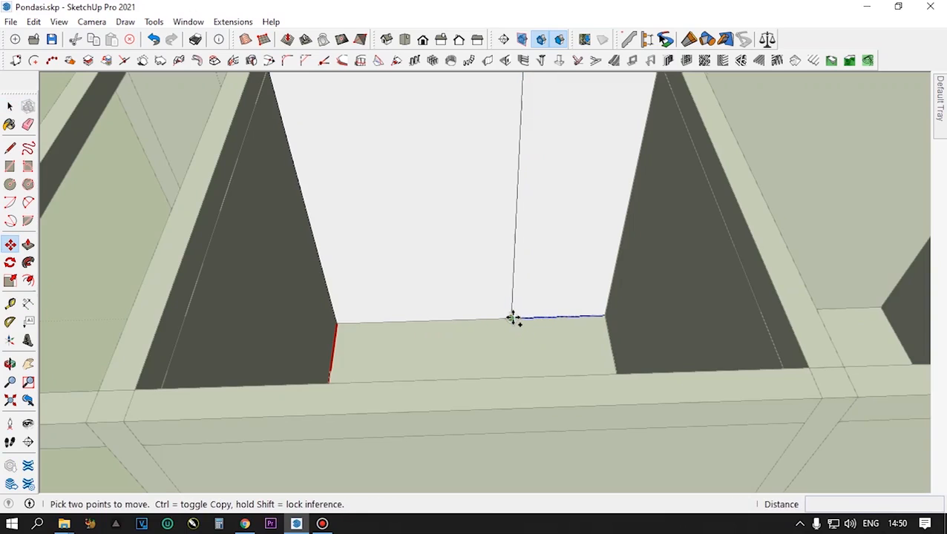
pyautogui.click(513, 318)
pyautogui.press('ctrl')
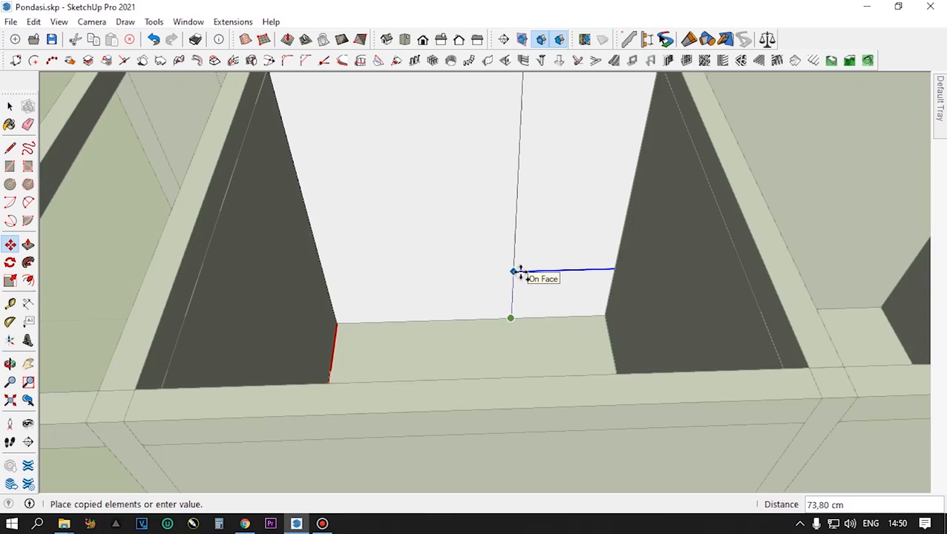
pyautogui.write('2')
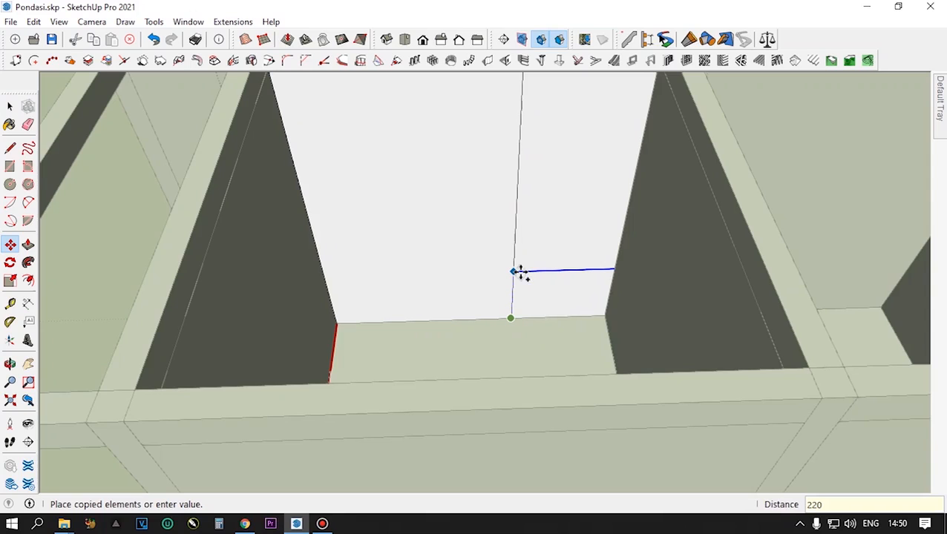
pyautogui.write('20')
pyautogui.press('Return')
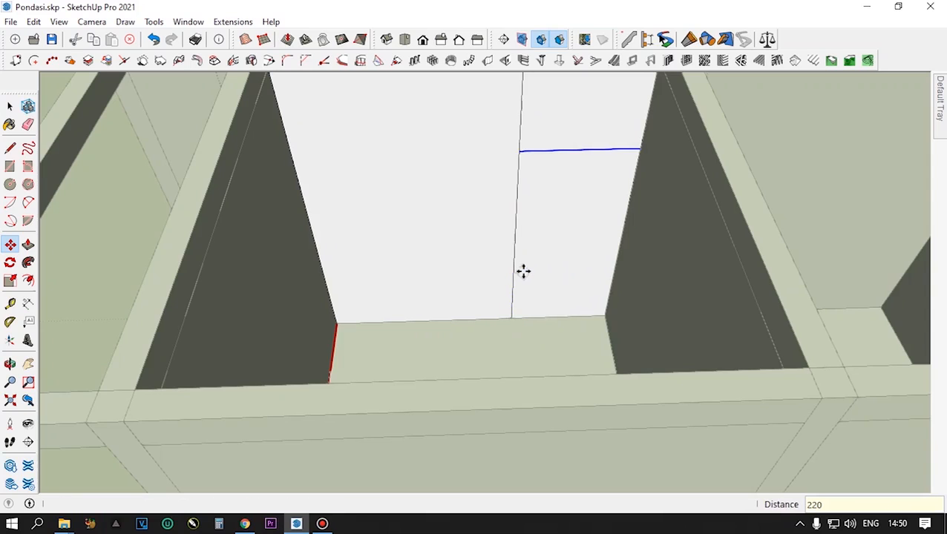
# - Push the 100 by 220 cm rectangle 15 cm through the partition's wall panel to cut the doorway
pyautogui.press('space')
pyautogui.click(544, 271)
pyautogui.scroll(2, 550, 274)
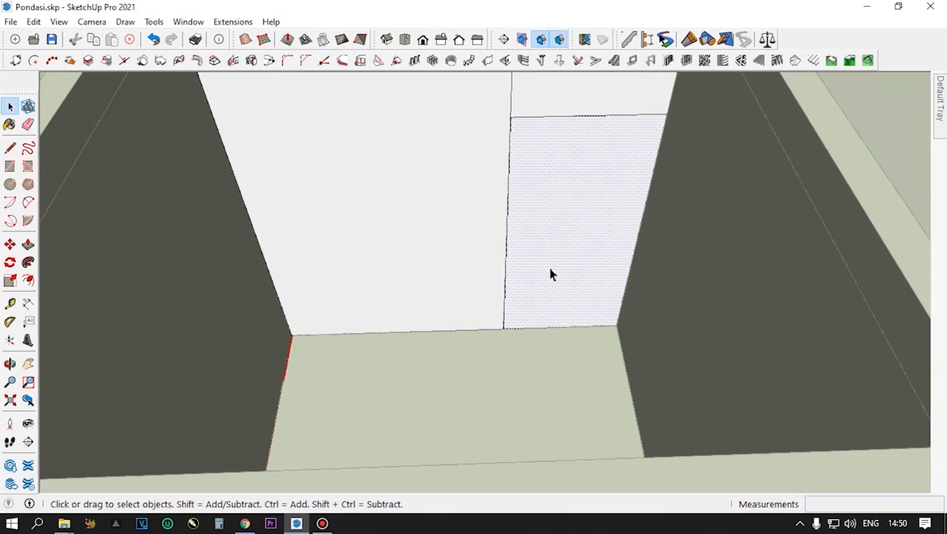
pyautogui.press('p')
pyautogui.click(548, 275)
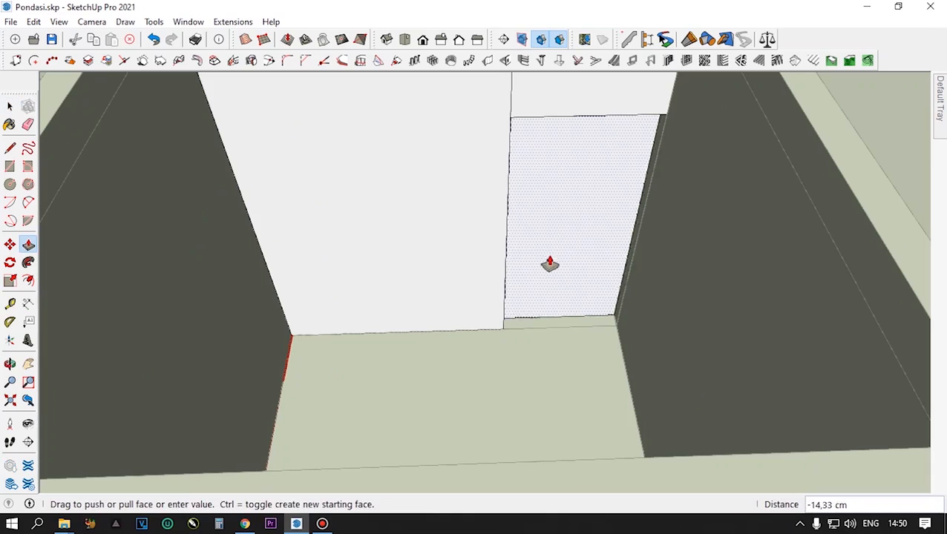
pyautogui.click(550, 256)
pyautogui.scroll(-6, 548, 292)
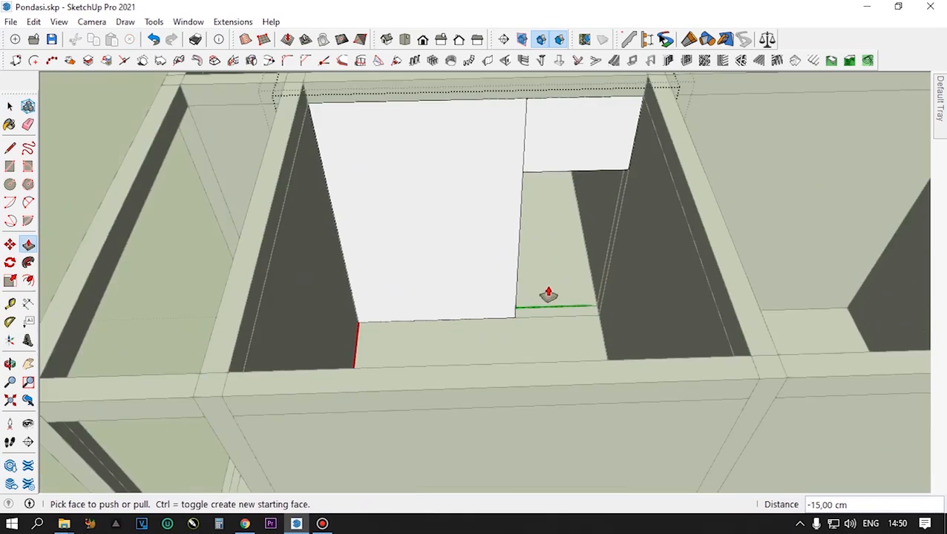
pyautogui.moveTo(546, 285); pyautogui.dragTo(568, 264, button='middle')
pyautogui.press('space')
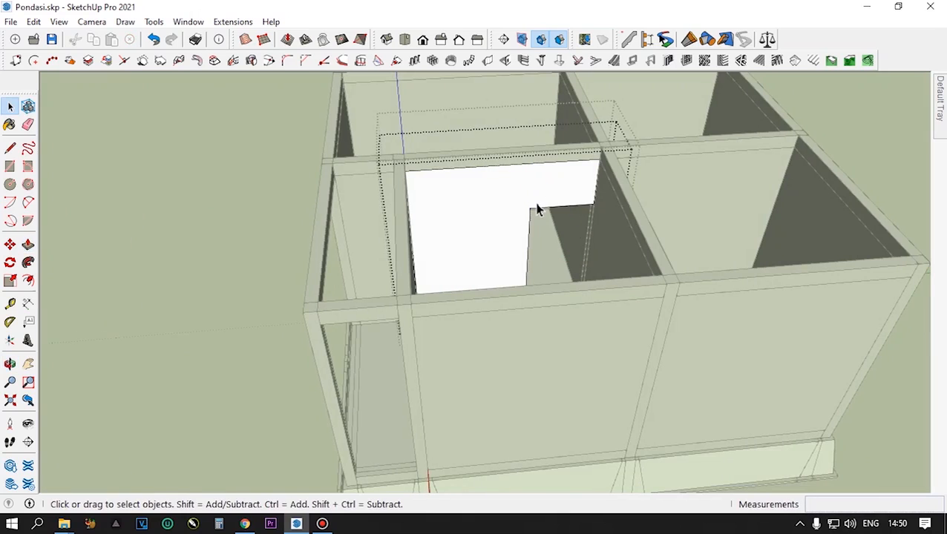
# - Leave the partition segment and try to make the wall panel behind the open front corner unique
pyautogui.scroll(-3, 536, 207)
pyautogui.moveTo(537, 207); pyautogui.dragTo(733, 267, button='middle')
pyautogui.moveTo(825, 224); pyautogui.dragTo(516, 209, button='middle')
pyautogui.scroll(-3, 518, 254)
pyautogui.scroll(-1, 517, 247)
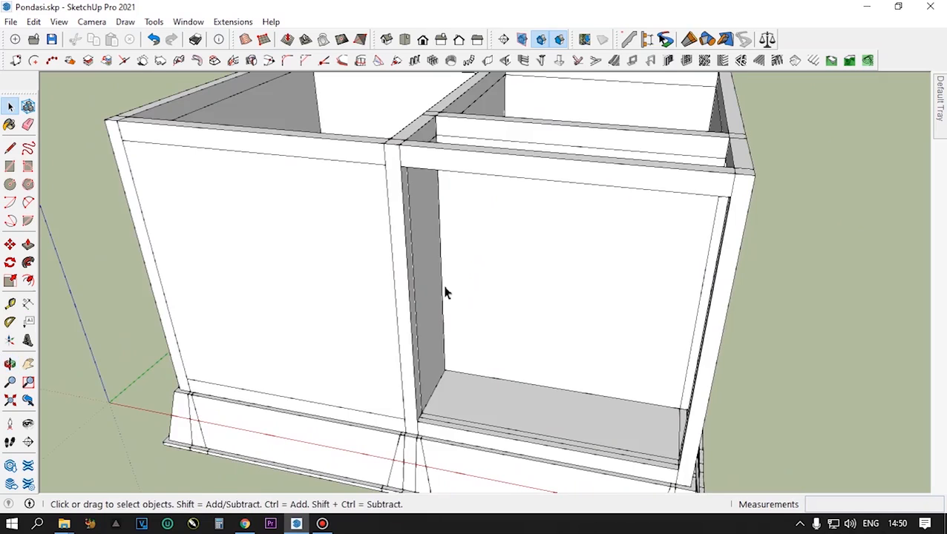
pyautogui.click(444, 289)
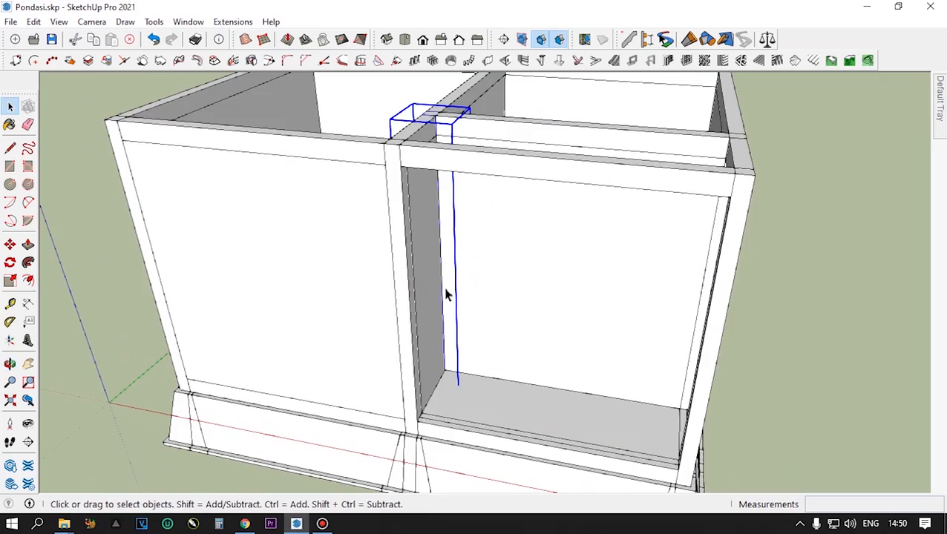
pyautogui.doubleClick(508, 285)
pyautogui.tripleClick(519, 280)
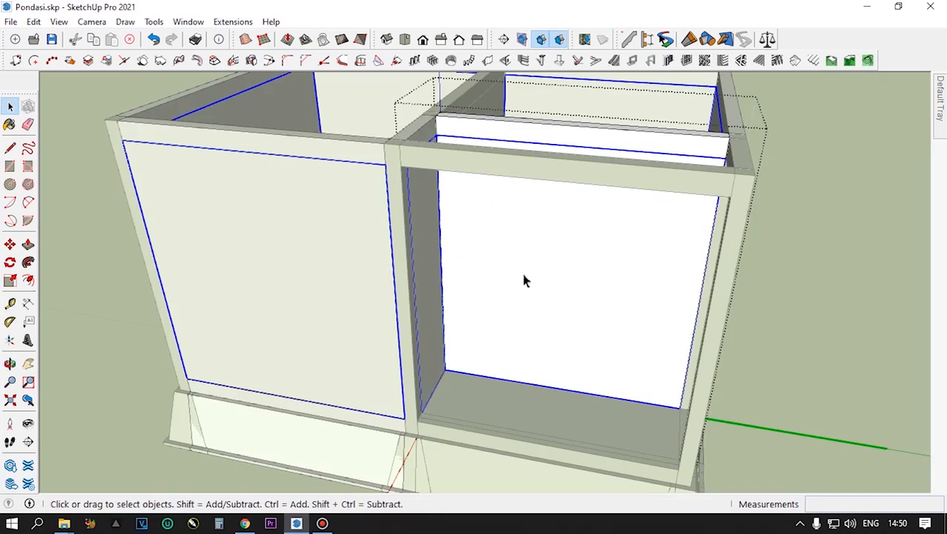
pyautogui.rightClick(593, 269)
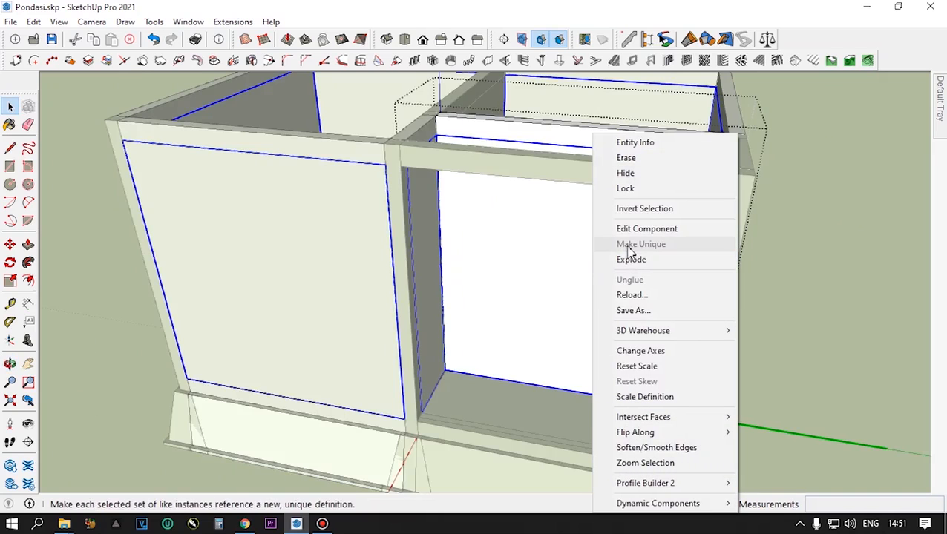
pyautogui.click(815, 216)
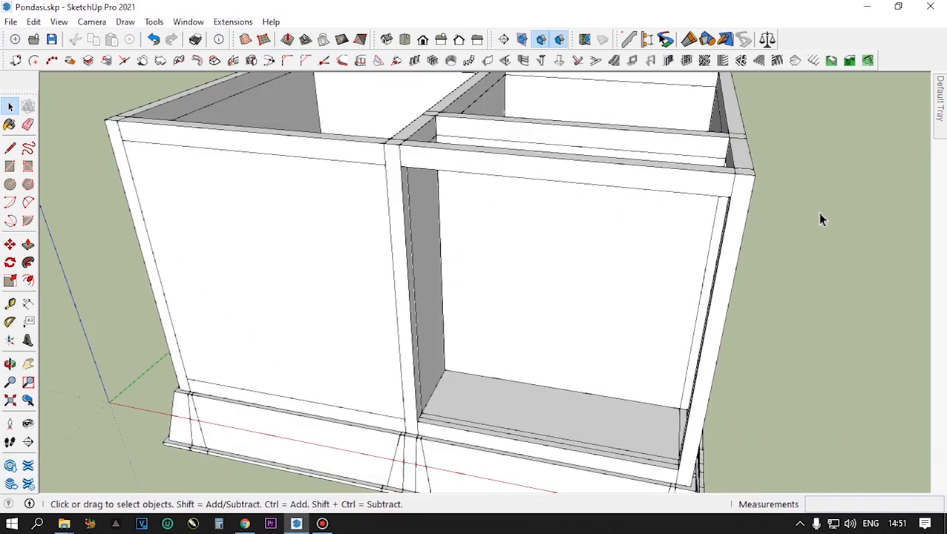
# - Make the whole wall segment behind the open front corner a unique component
pyautogui.click(564, 280)
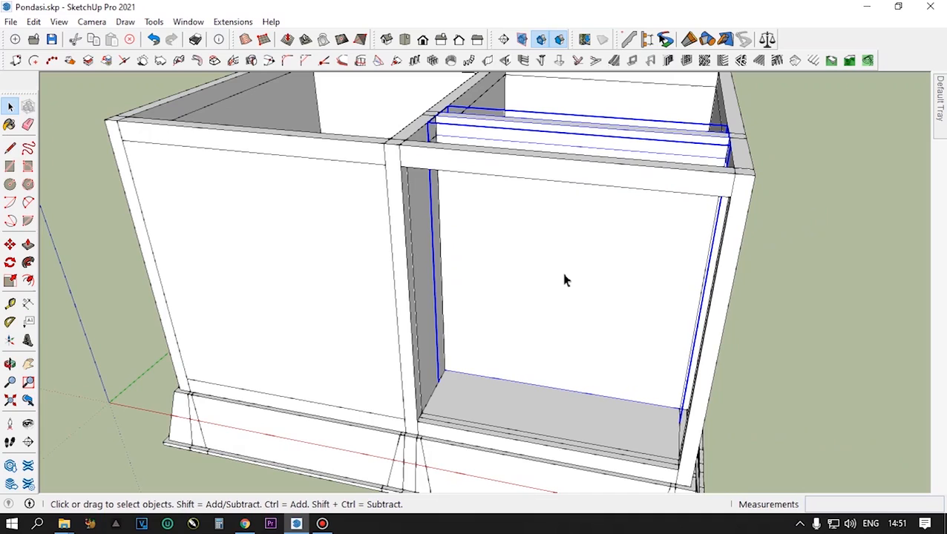
pyautogui.rightClick(564, 280)
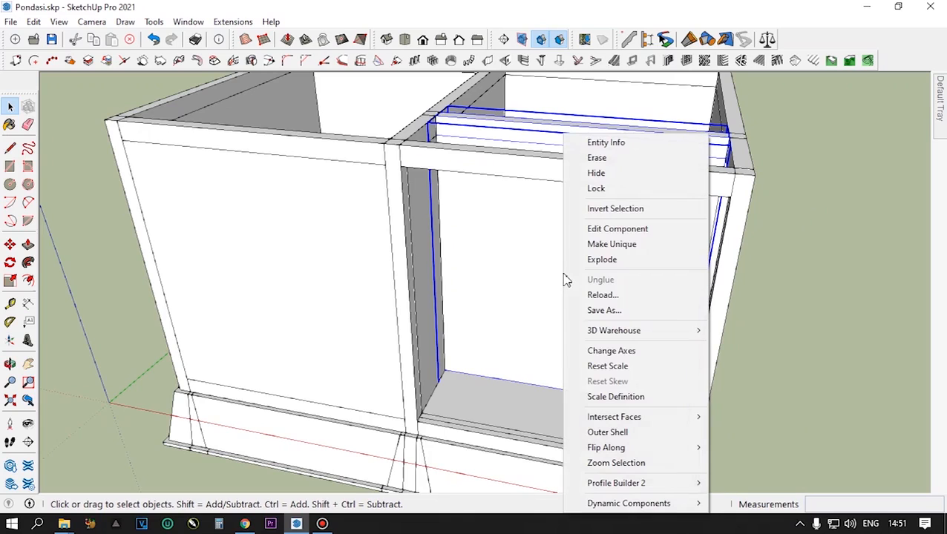
pyautogui.click(610, 244)
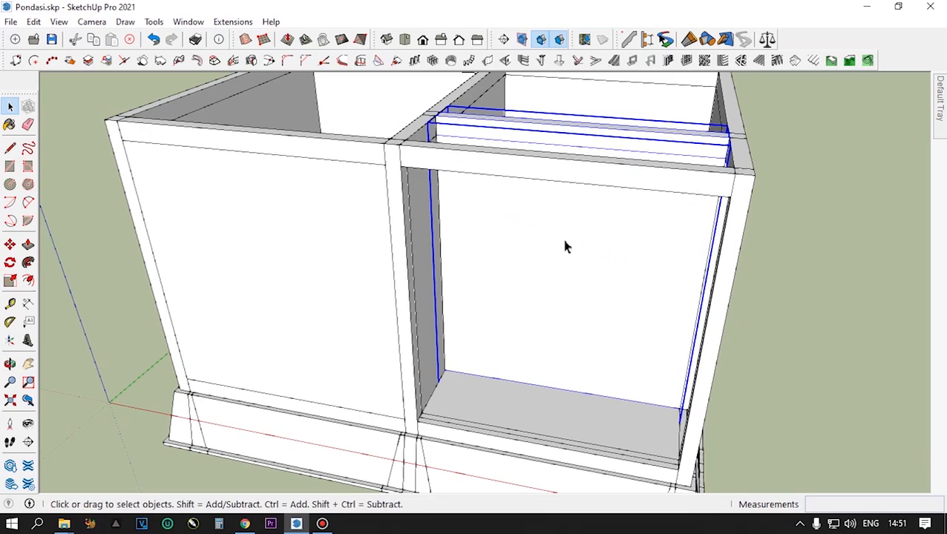
# - Make the wall panel nested in the segment behind the front corner unique, and leave the segment
pyautogui.doubleClick(564, 246)
pyautogui.click(564, 247)
pyautogui.rightClick(565, 247)
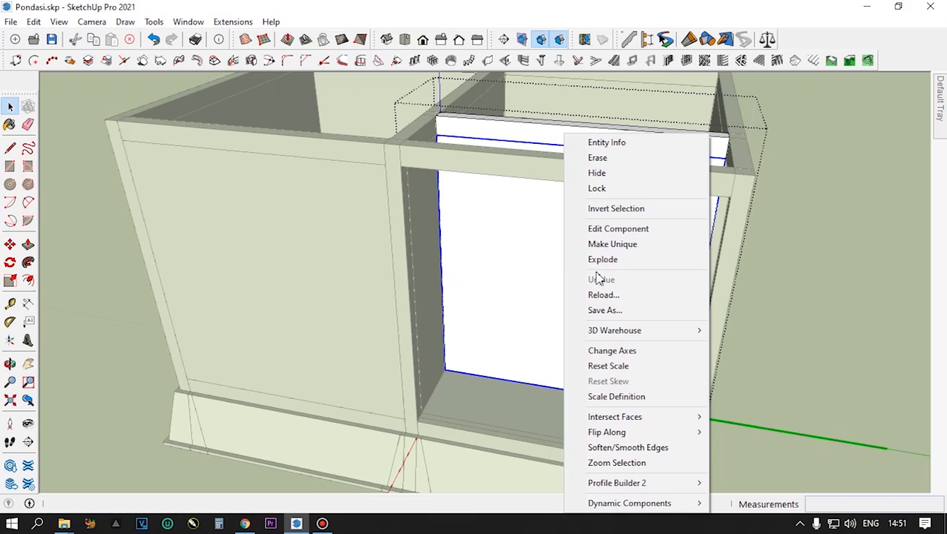
pyautogui.click(605, 248)
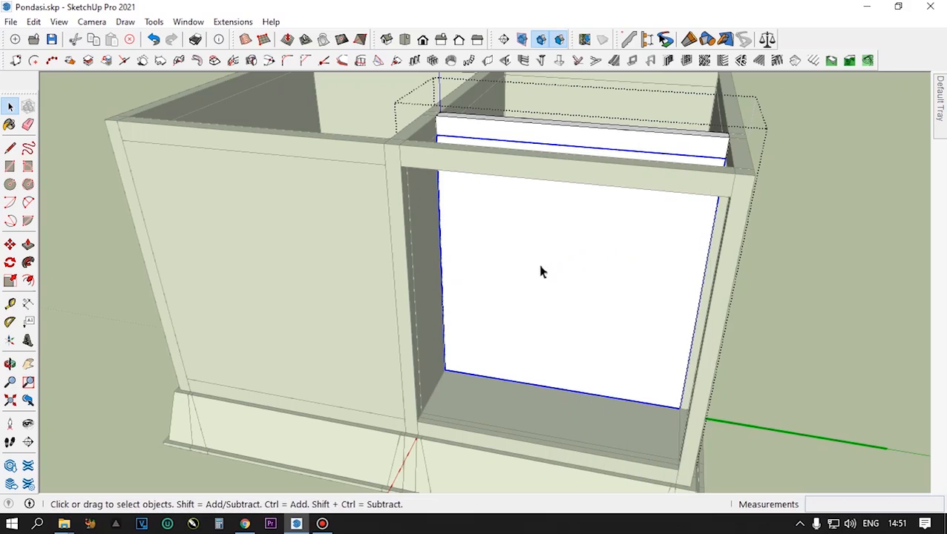
pyautogui.scroll(-3, 494, 279)
pyautogui.scroll(-1, 496, 276)
pyautogui.moveTo(496, 276); pyautogui.dragTo(513, 285, button='middle')
pyautogui.click(728, 220)
# - Make the two middle cross-wall segments unique together
pyautogui.moveTo(417, 274); pyautogui.dragTo(442, 317, button='middle')
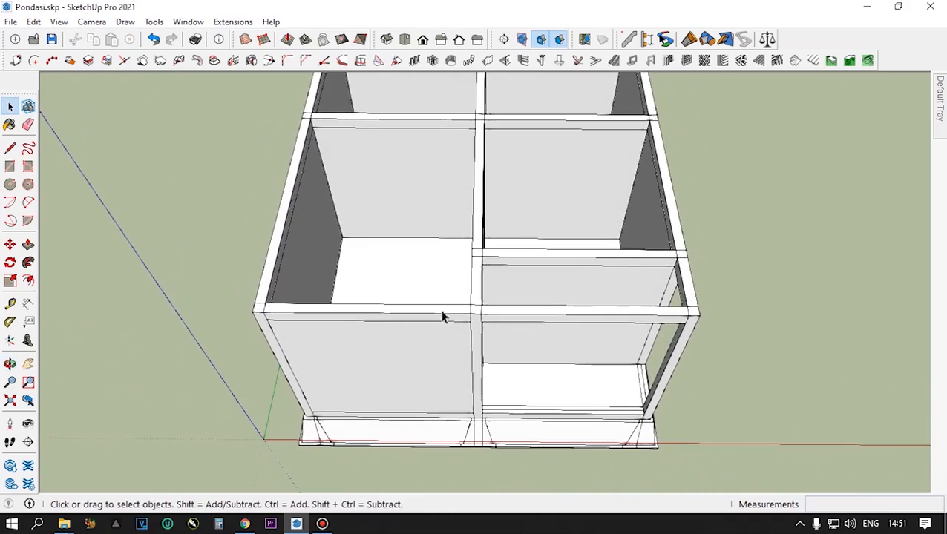
pyautogui.click(438, 189)
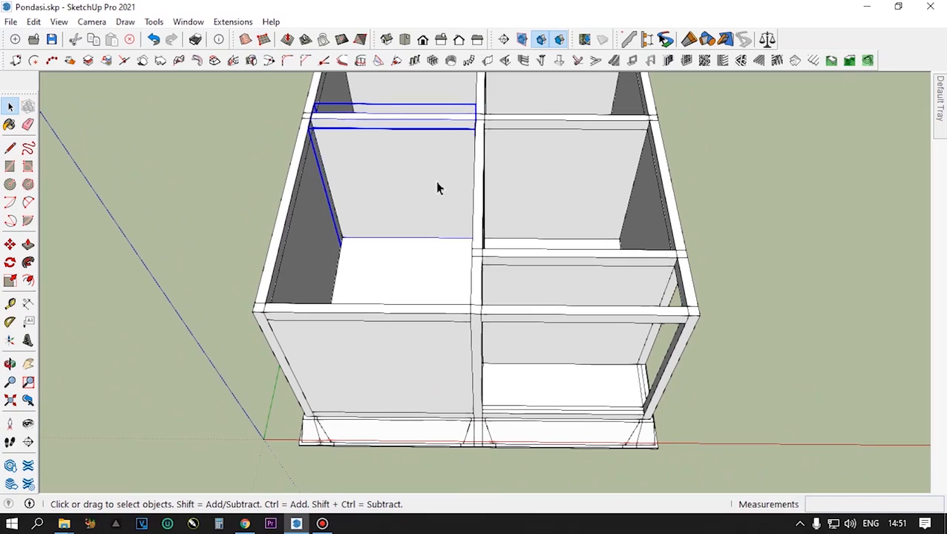
pyautogui.keyDown('ctrl'); pyautogui.click(529, 172); pyautogui.keyUp('ctrl')
pyautogui.rightClick(528, 171)
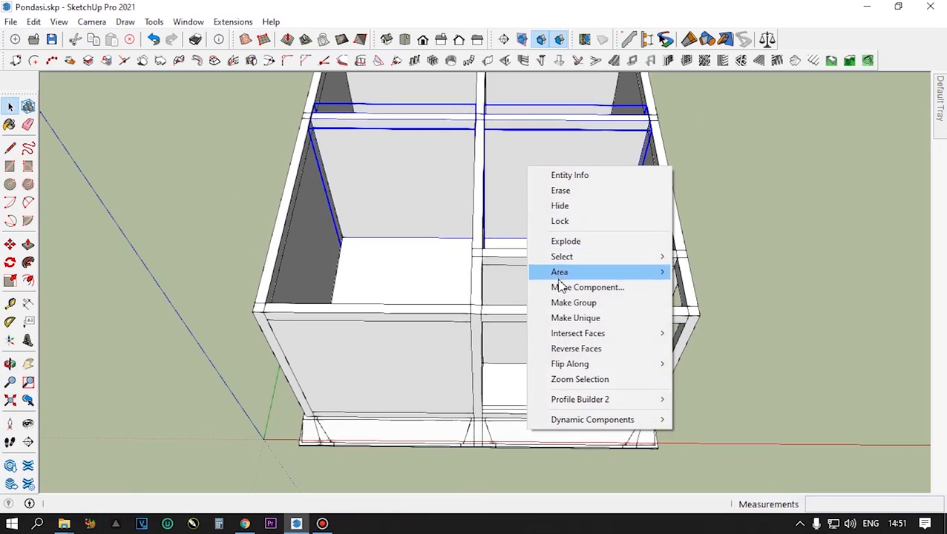
pyautogui.click(566, 319)
# - Examine the right middle cross-wall segment and its nested panel, and check which component options both middle segments offer
pyautogui.doubleClick(521, 185)
pyautogui.click(519, 183)
pyautogui.doubleClick(518, 183)
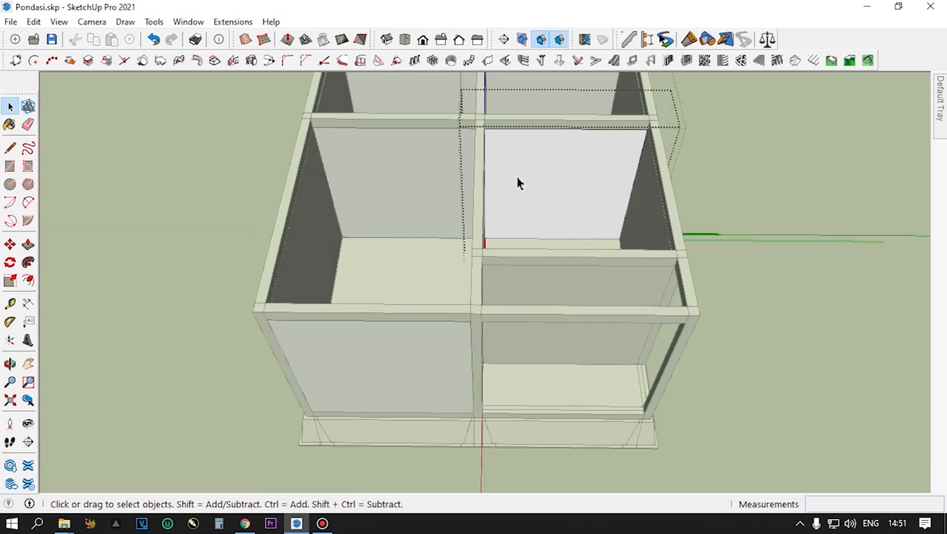
pyautogui.click(733, 160)
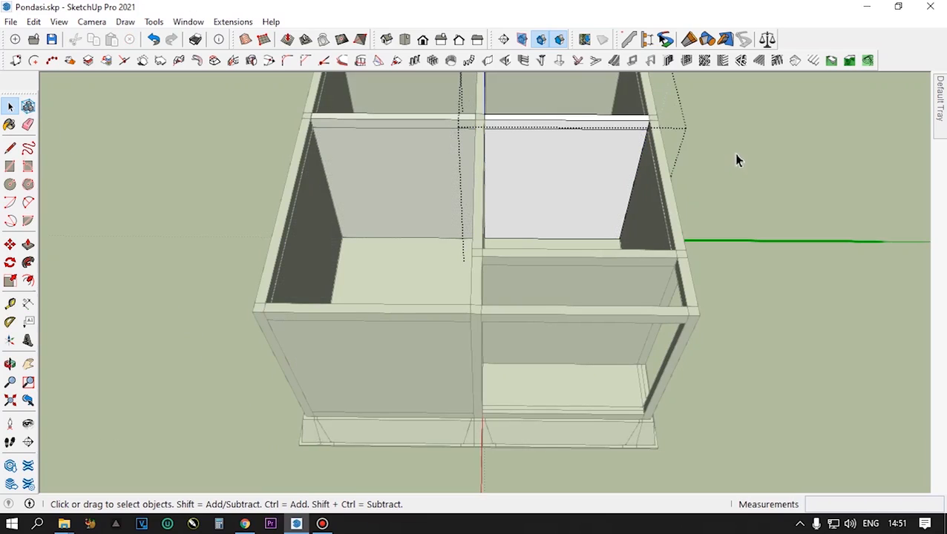
pyautogui.click(739, 158)
pyautogui.click(562, 182)
pyautogui.keyDown('shift'); pyautogui.click(439, 183); pyautogui.keyUp('shift')
pyautogui.rightClick(555, 182)
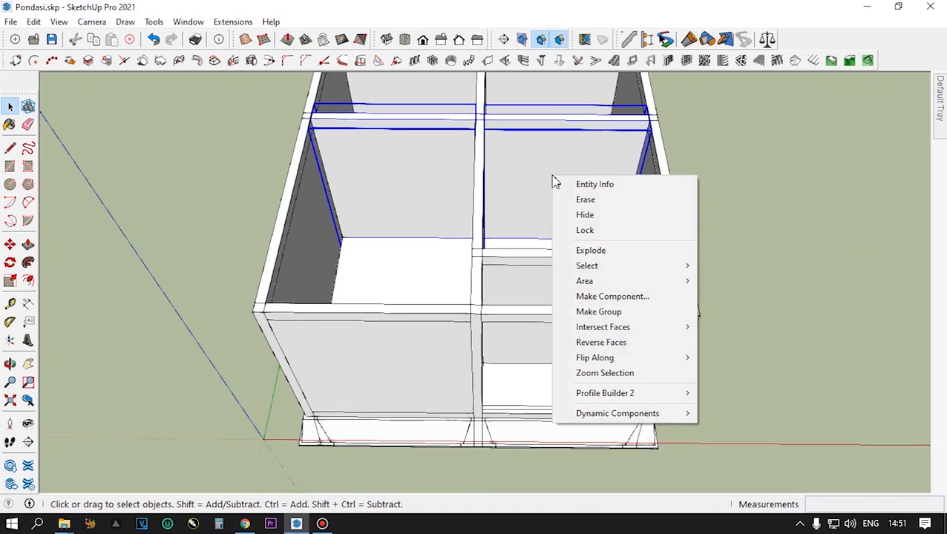
# - Make the right middle cross-wall segment unique on its own
pyautogui.click(518, 176)
pyautogui.rightClick(518, 175)
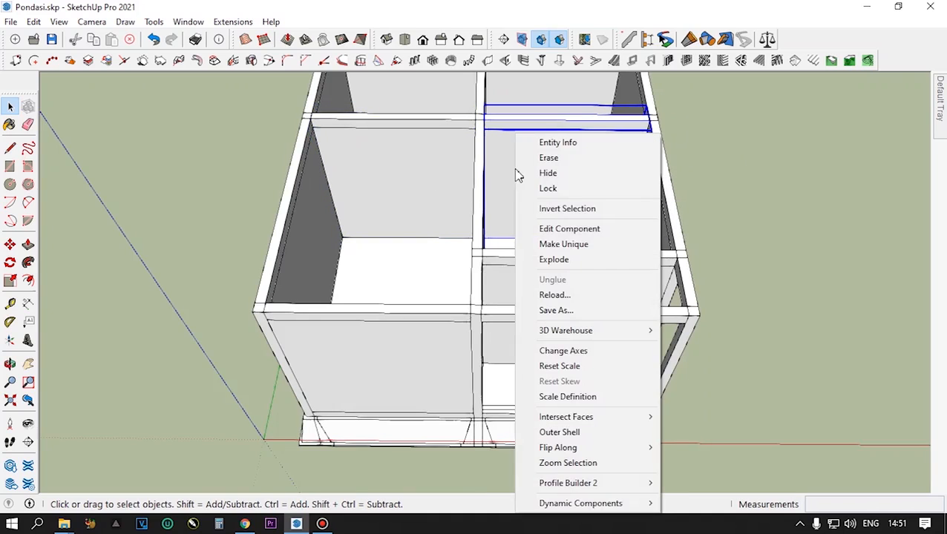
pyautogui.click(565, 245)
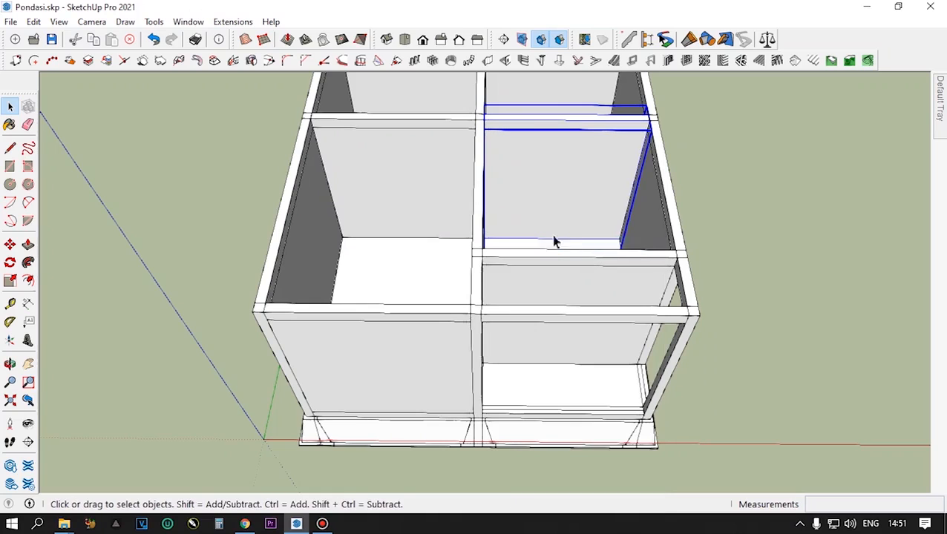
# - Make the wall panel nested in the right middle cross-wall segment unique, and leave the segment
pyautogui.doubleClick(531, 175)
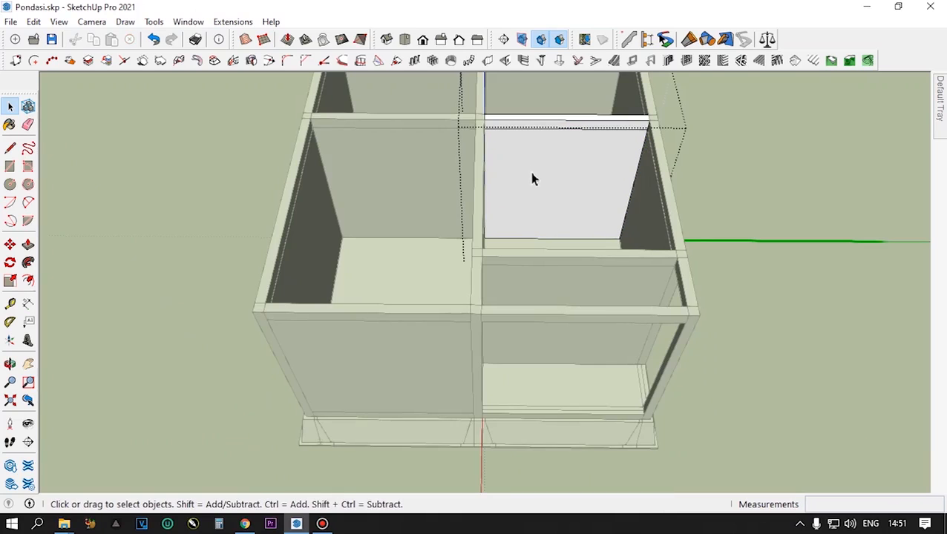
pyautogui.doubleClick(579, 175)
pyautogui.click(552, 178)
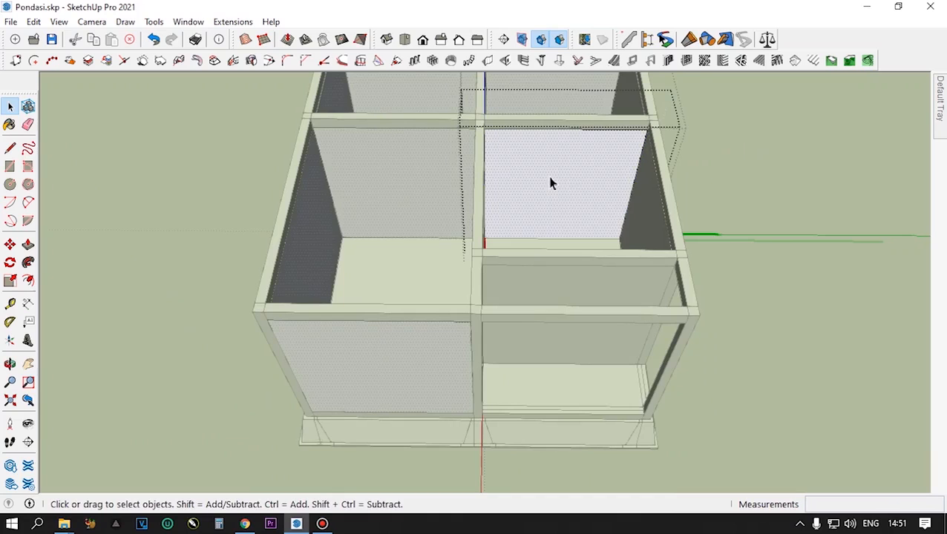
pyautogui.press('Delete')
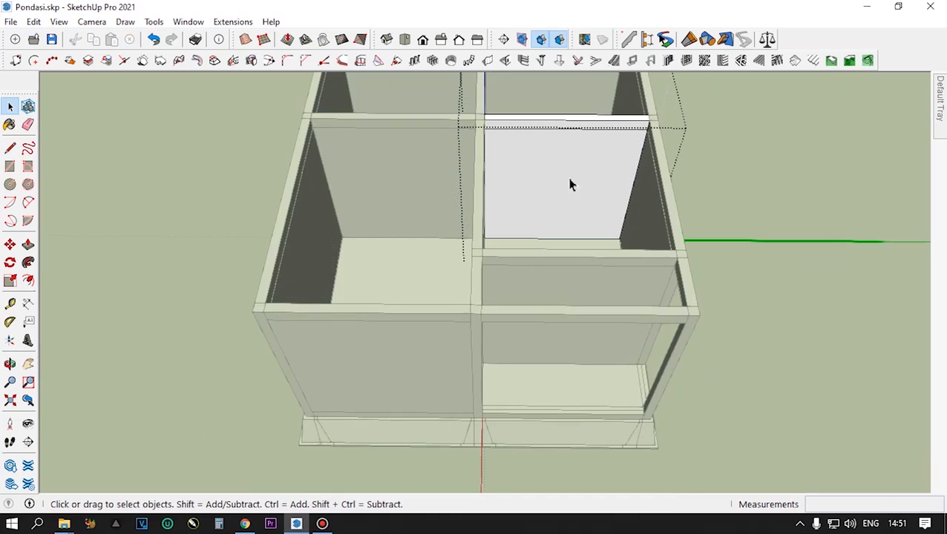
pyautogui.click(551, 185)
pyautogui.rightClick(551, 185)
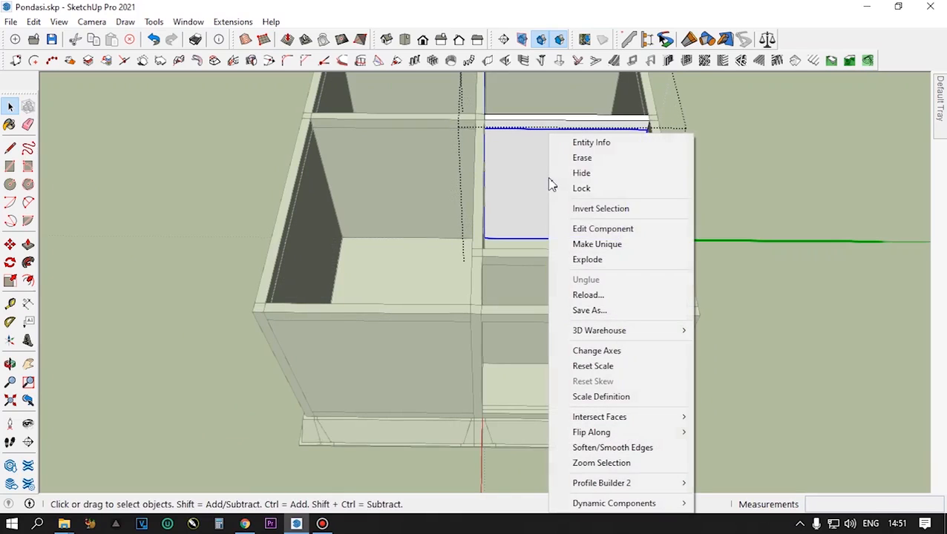
pyautogui.click(594, 245)
pyautogui.click(423, 196)
# - Open the left middle cross-wall segment and make its nested wall panel unique
pyautogui.click(422, 192)
pyautogui.rightClick(422, 189)
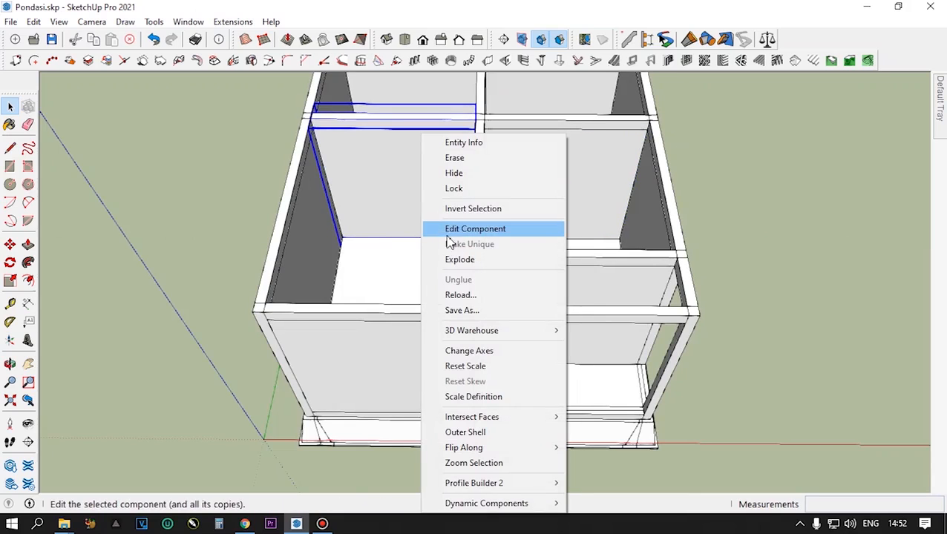
pyautogui.click(399, 168)
pyautogui.doubleClick(402, 174)
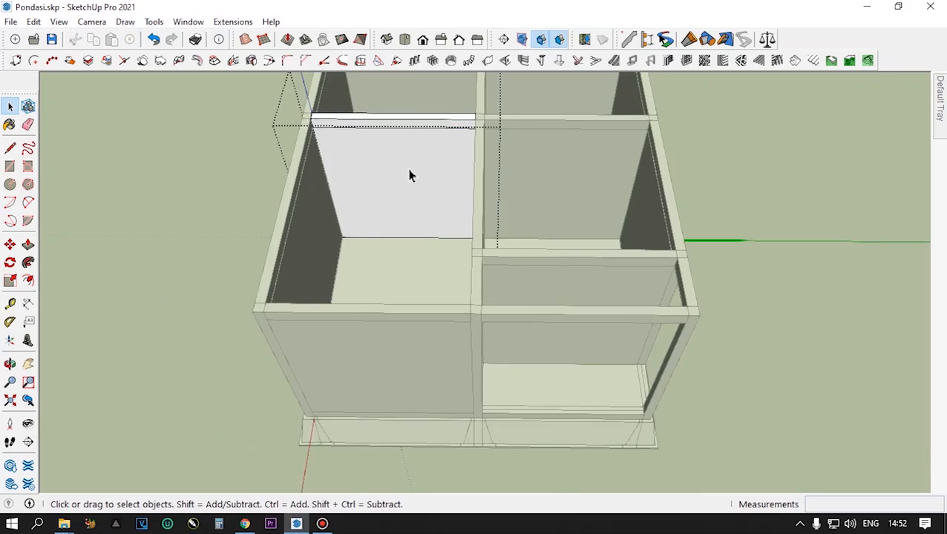
pyautogui.rightClick(410, 175)
pyautogui.click(449, 244)
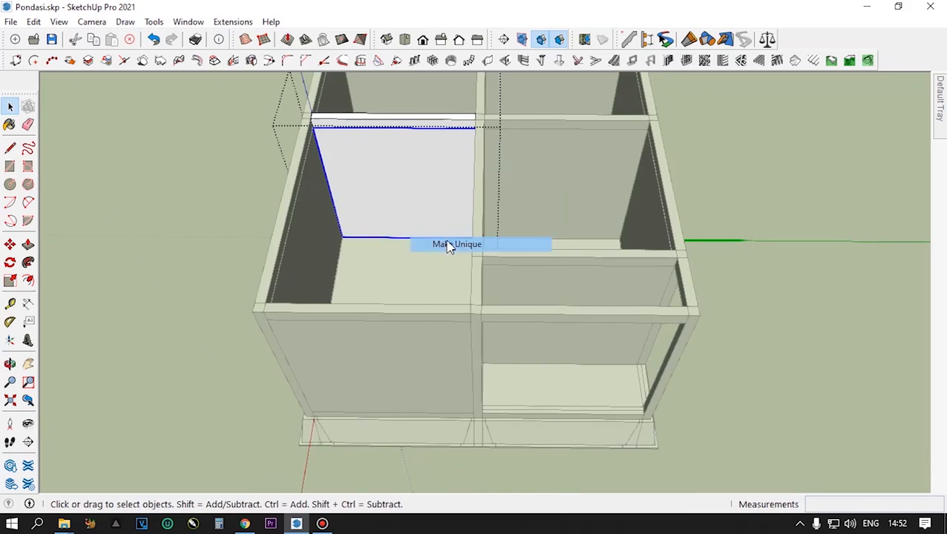
pyautogui.click(717, 176)
# - Examine the nested panel of the left middle cross-wall segment and the component nesting of the front left wall segment
pyautogui.click(441, 190)
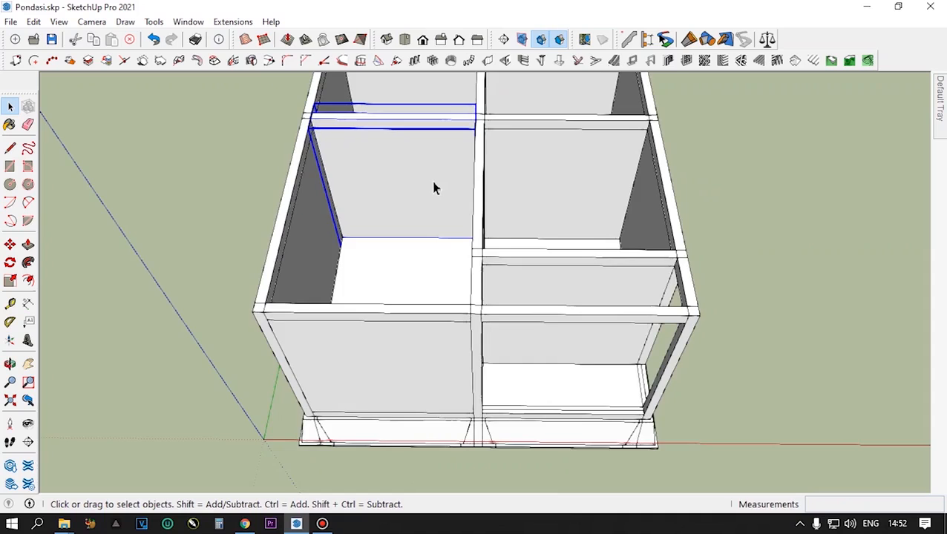
pyautogui.doubleClick(436, 189)
pyautogui.click(433, 187)
pyautogui.doubleClick(433, 188)
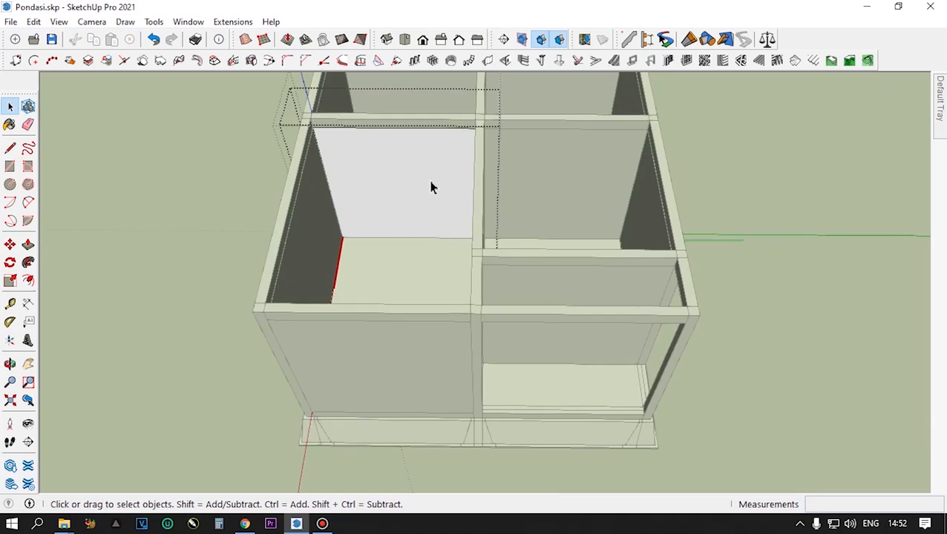
pyautogui.click(753, 160)
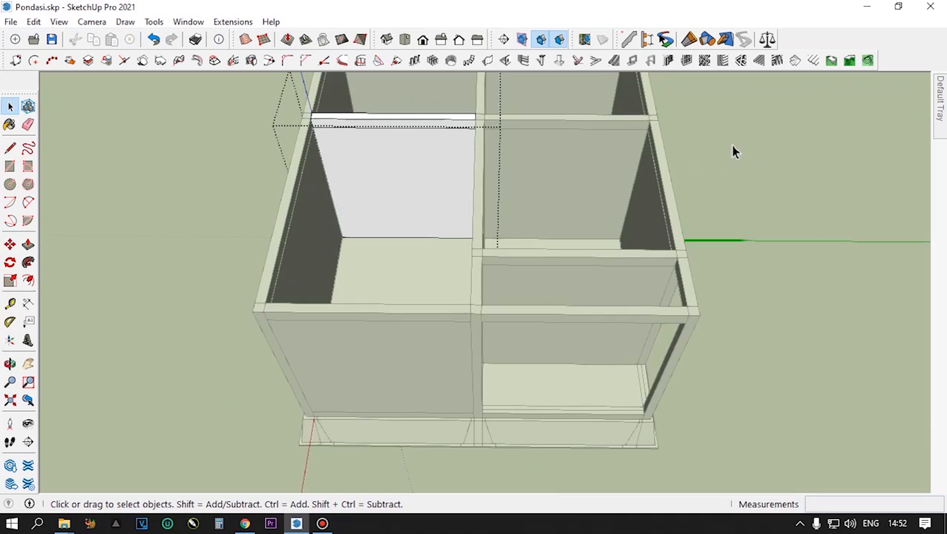
pyautogui.click(736, 149)
pyautogui.click(509, 197)
pyautogui.moveTo(504, 199); pyautogui.dragTo(436, 275, button='middle')
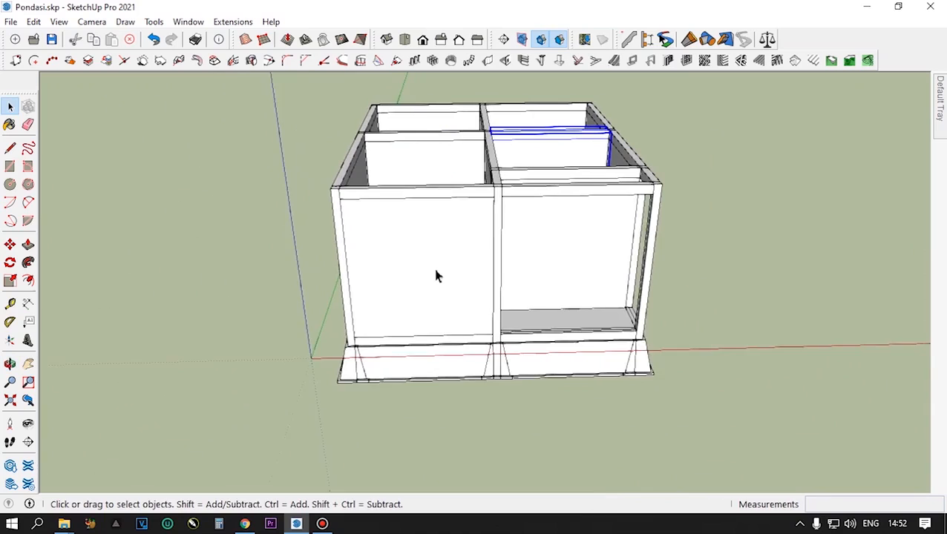
pyautogui.click(435, 268)
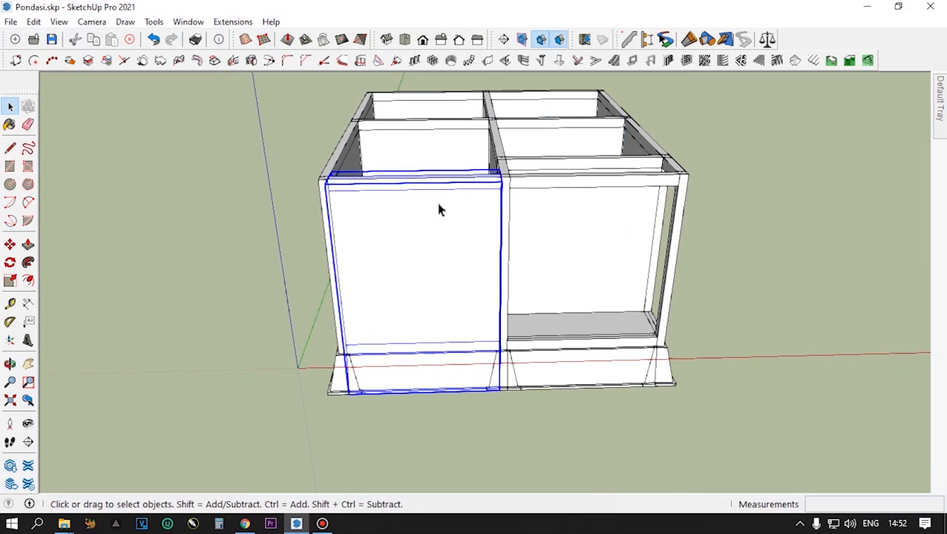
pyautogui.doubleClick(448, 260)
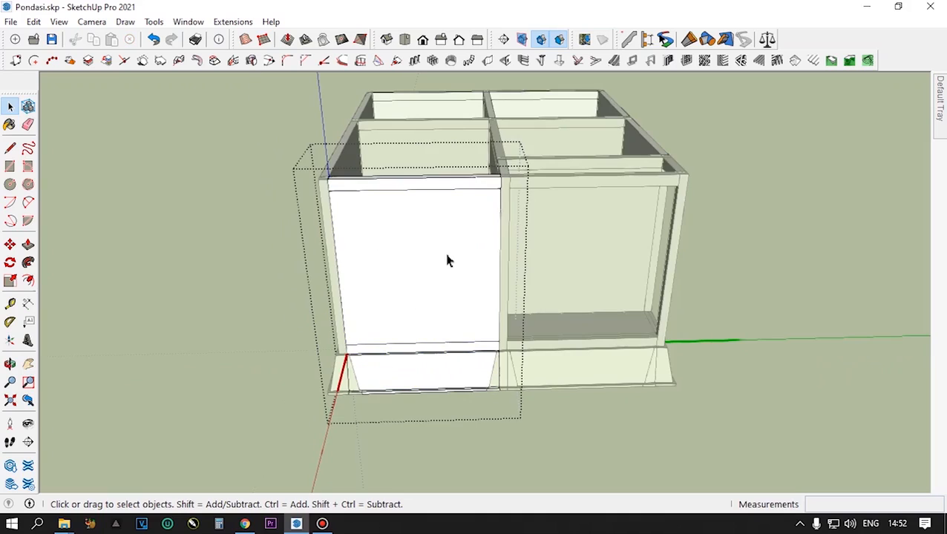
pyautogui.click(741, 219)
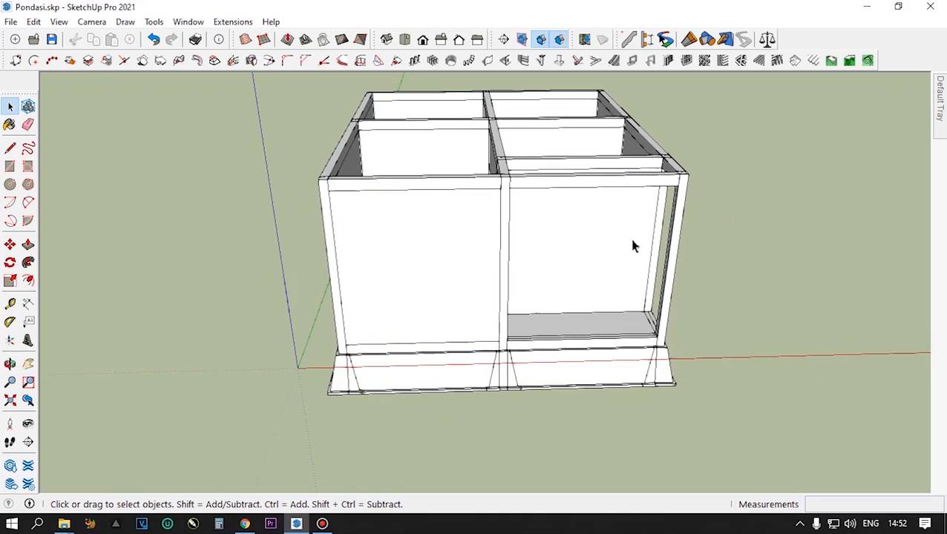
# - Make the front left wall segment unique
pyautogui.click(441, 262)
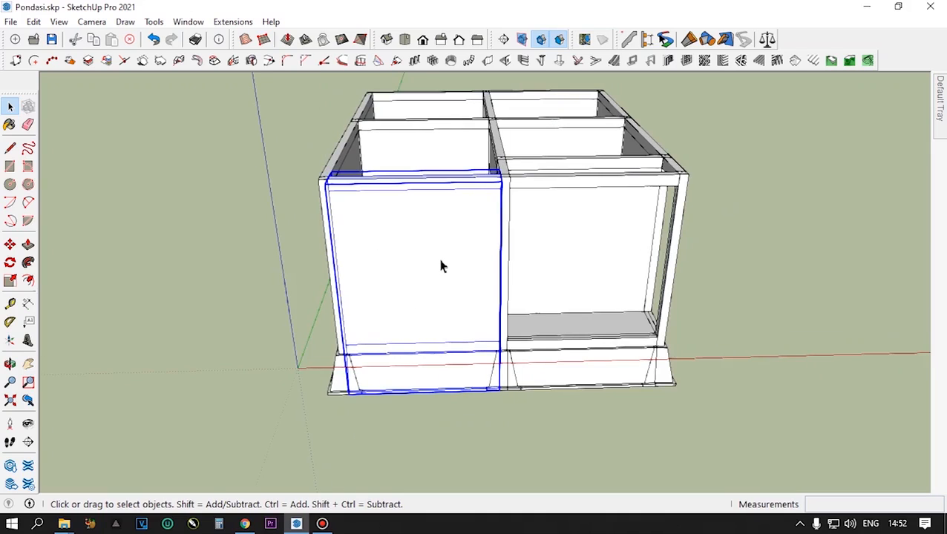
pyautogui.rightClick(406, 288)
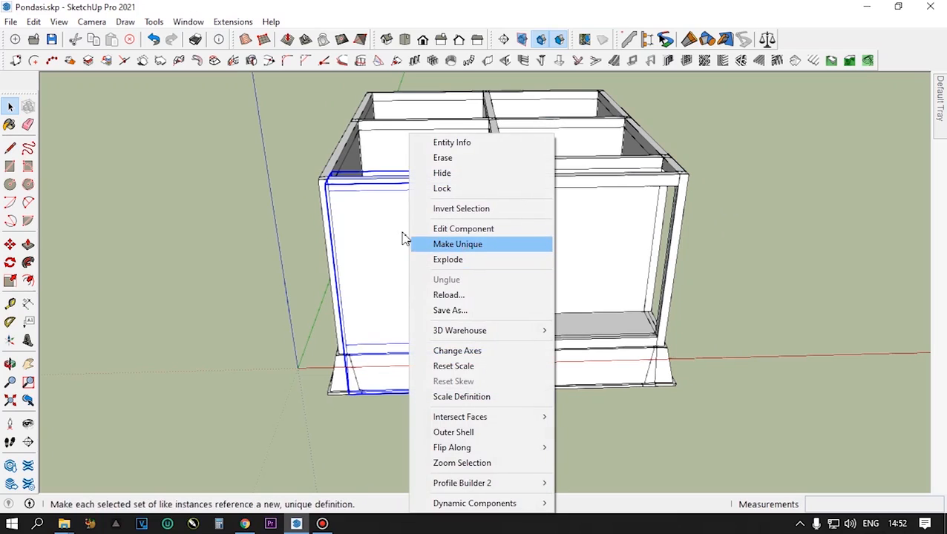
pyautogui.click(460, 245)
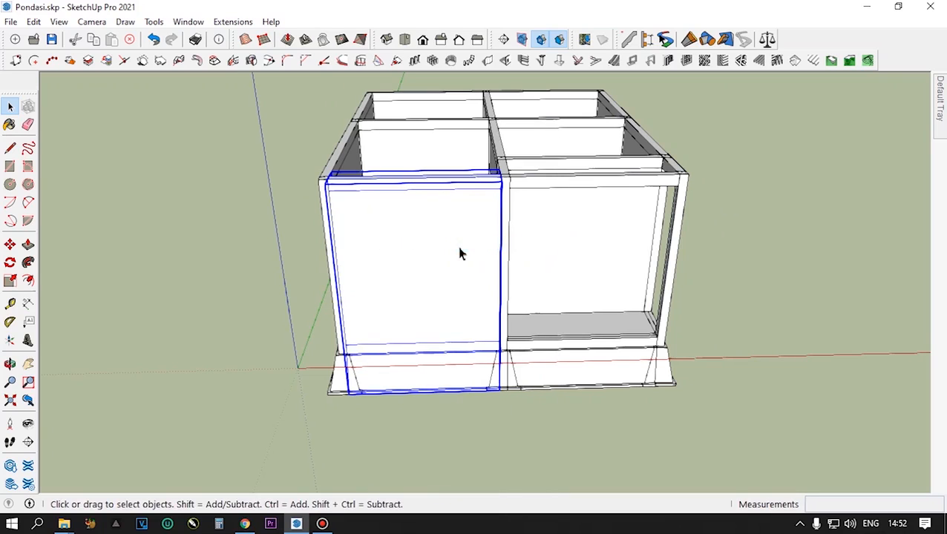
# - Make the wall panel nested in the front left wall segment unique, and leave the segment
pyautogui.doubleClick(460, 253)
pyautogui.click(460, 254)
pyautogui.rightClick(461, 253)
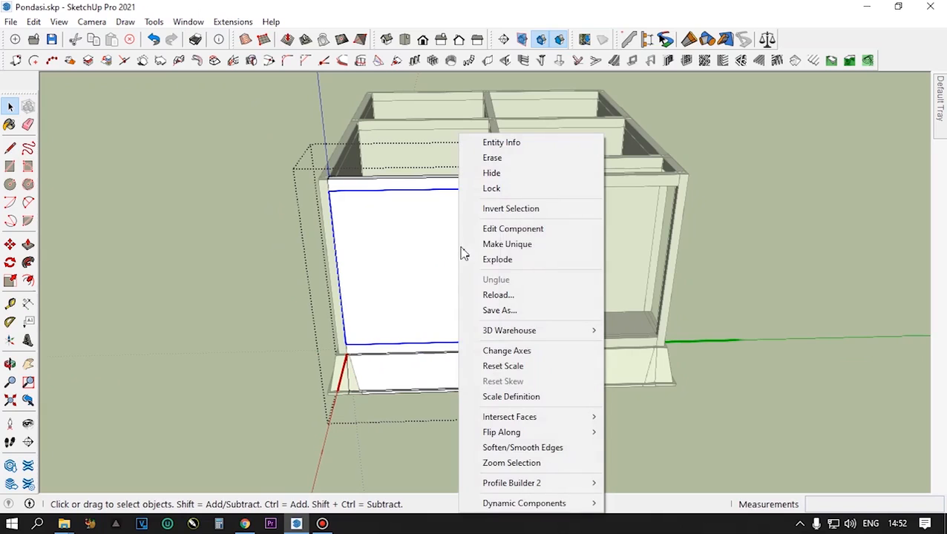
pyautogui.click(498, 246)
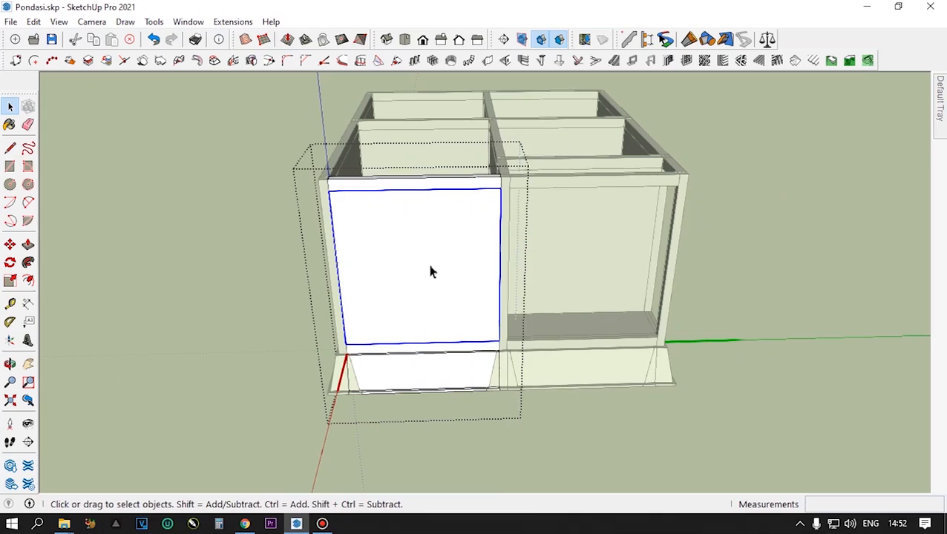
pyautogui.click(434, 267)
pyautogui.click(765, 228)
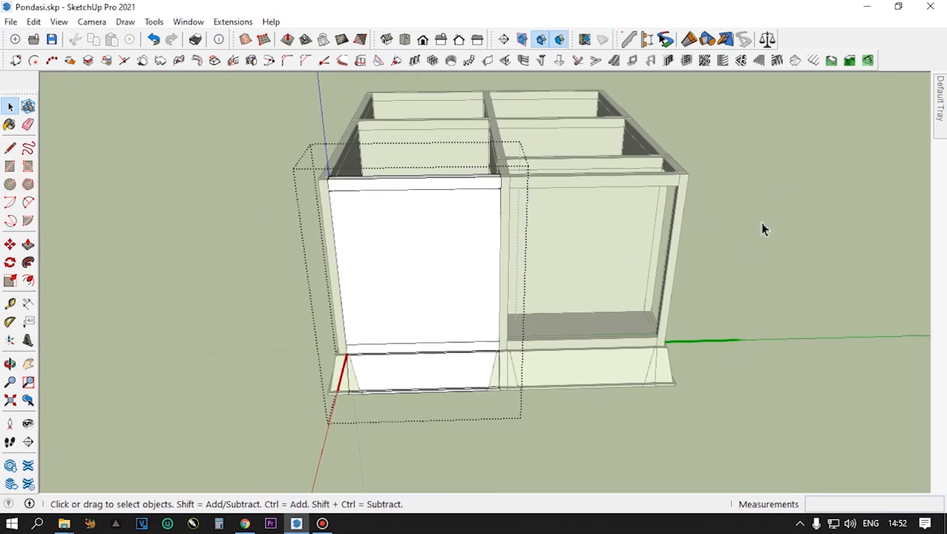
pyautogui.click(768, 220)
# - Check the nested panel of the right side wall's middle segment, beside the open bay, and make that segment unique
pyautogui.moveTo(768, 220); pyautogui.dragTo(508, 332, button='middle')
pyautogui.moveTo(497, 366); pyautogui.dragTo(483, 279, button='middle')
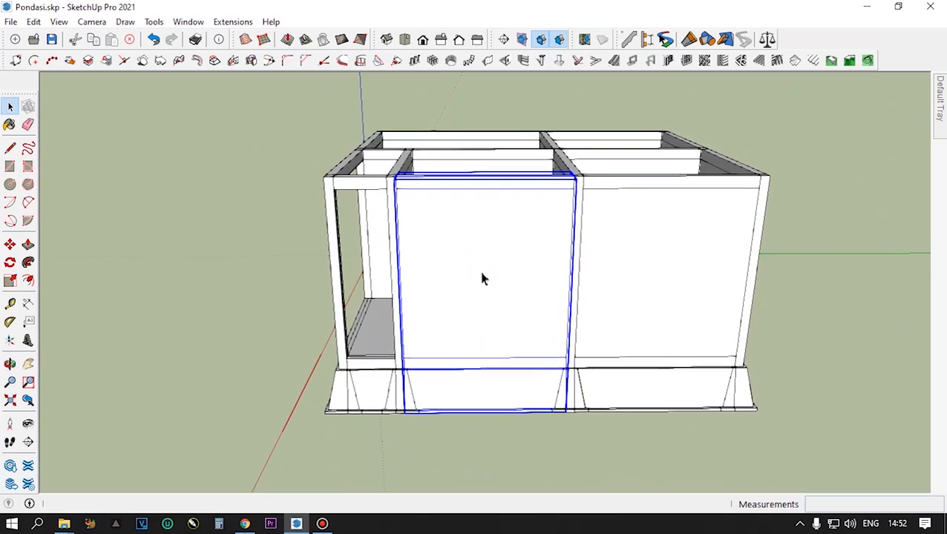
pyautogui.doubleClick(482, 275)
pyautogui.click(481, 265)
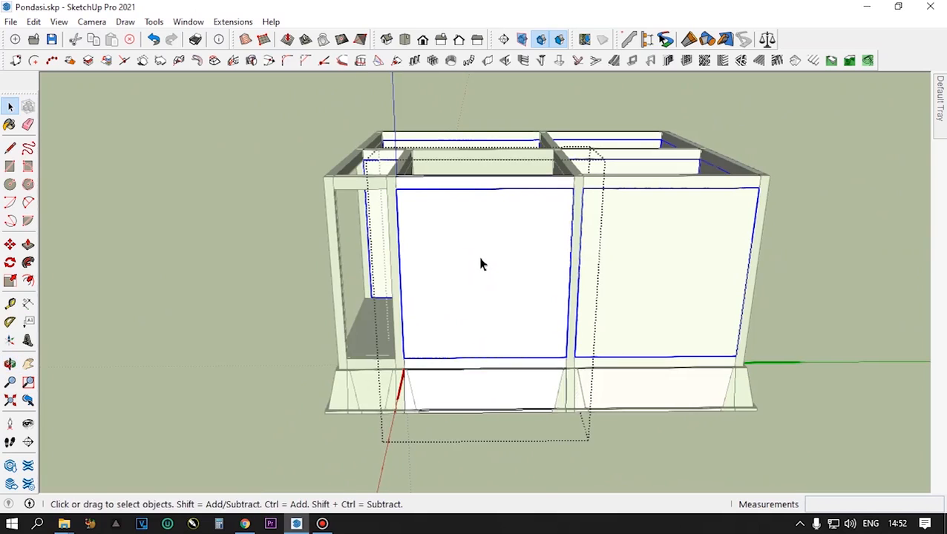
pyautogui.click(837, 203)
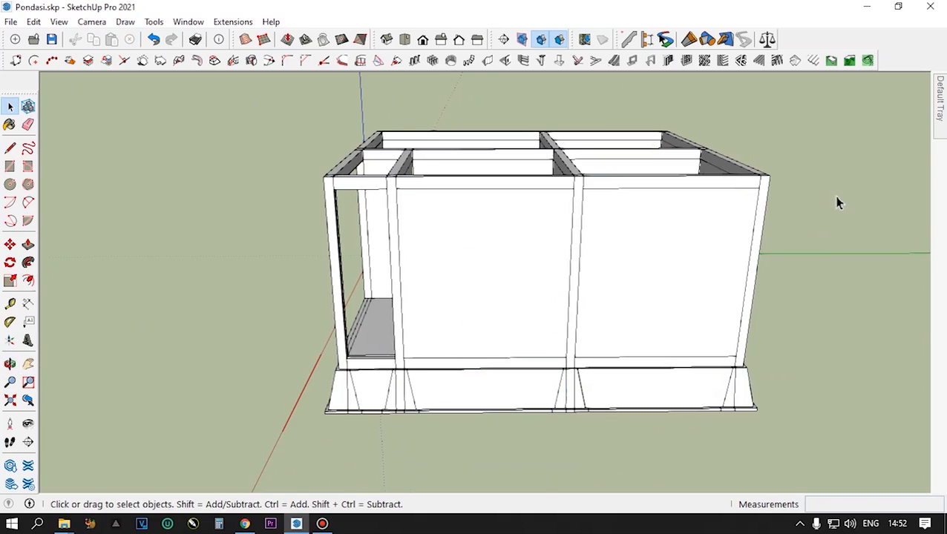
pyautogui.click(503, 260)
pyautogui.rightClick(502, 268)
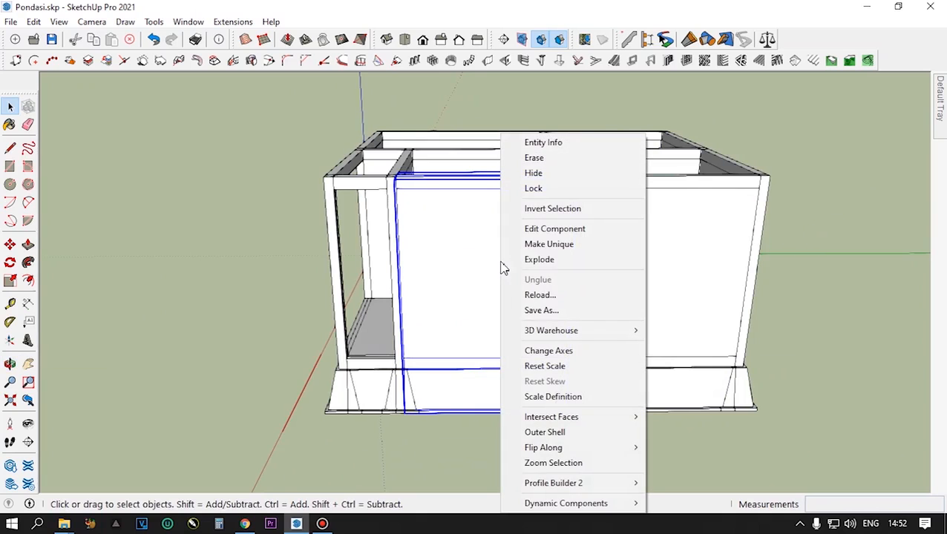
pyautogui.click(546, 245)
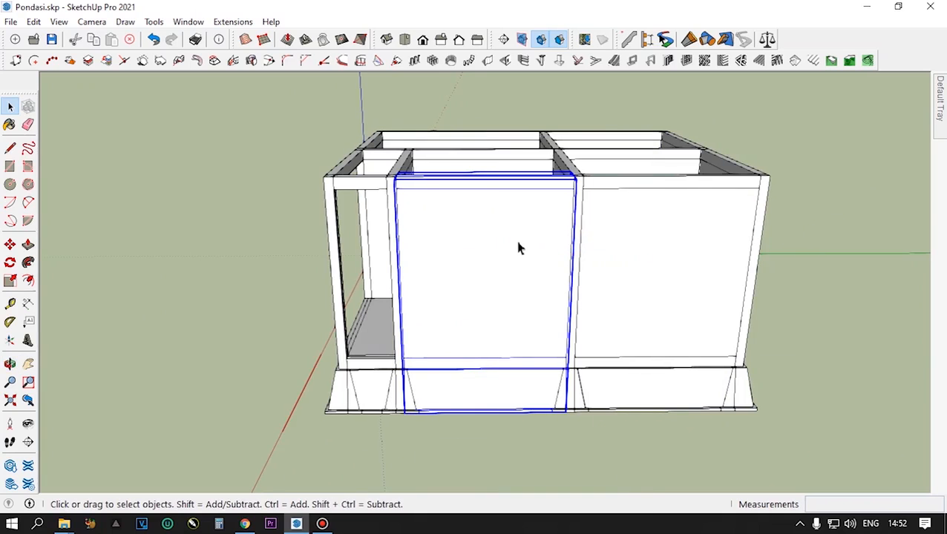
# - Make the wall panel nested in the right side wall's middle segment unique, and leave the segment
pyautogui.doubleClick(481, 247)
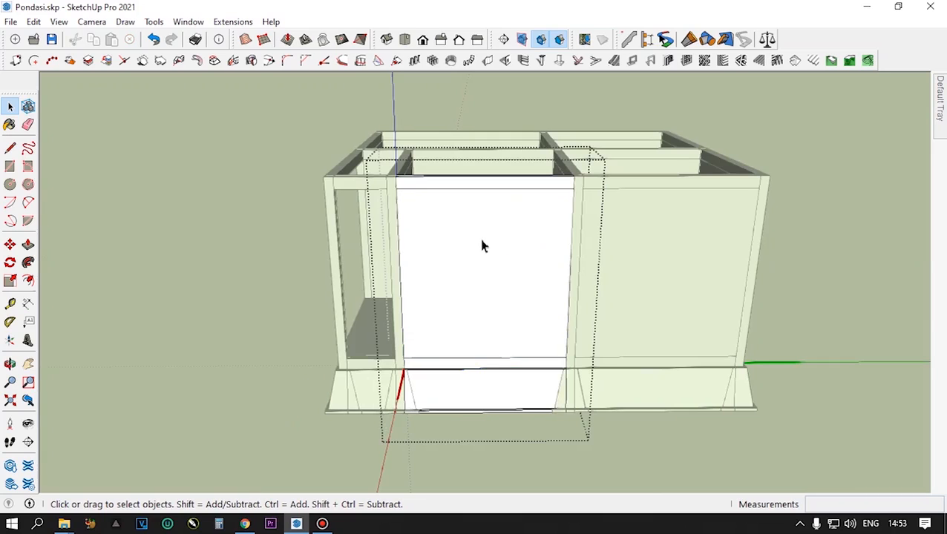
pyautogui.click(481, 246)
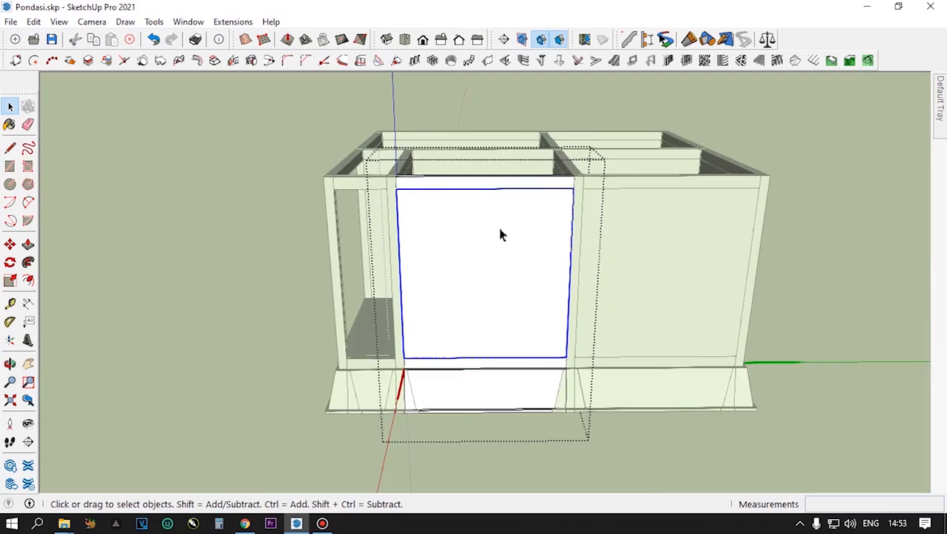
pyautogui.rightClick(499, 235)
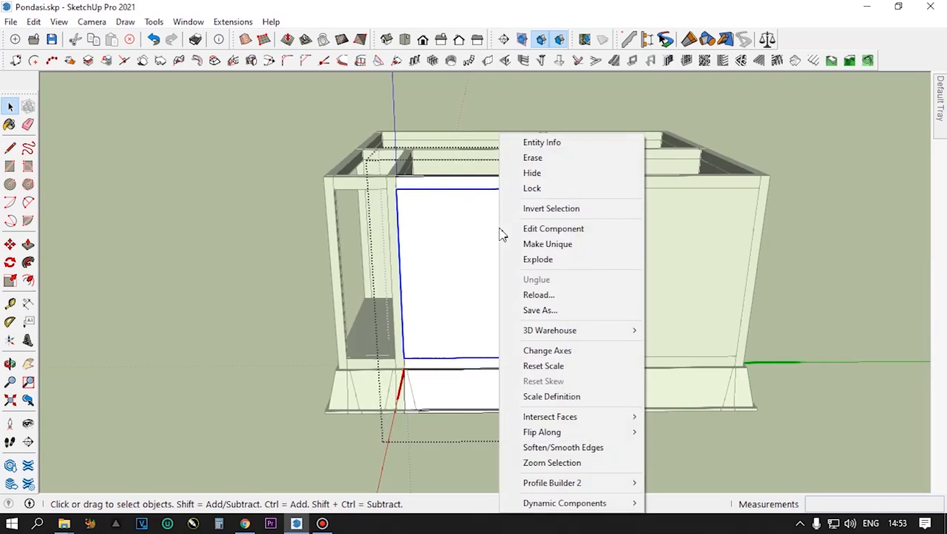
pyautogui.click(549, 245)
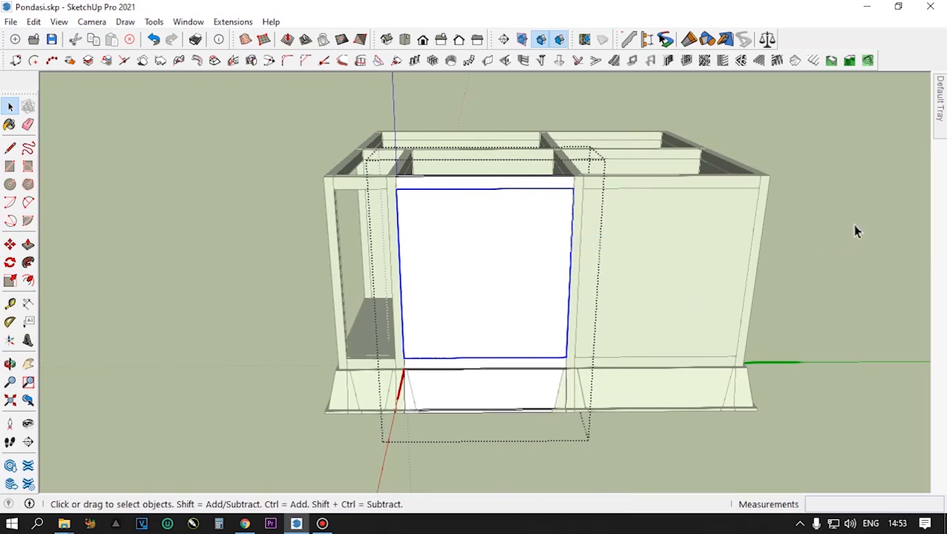
pyautogui.click(851, 226)
# - Make the rear segment of the right side wall unique
pyautogui.moveTo(677, 272); pyautogui.dragTo(637, 293, button='middle')
pyautogui.click(591, 315)
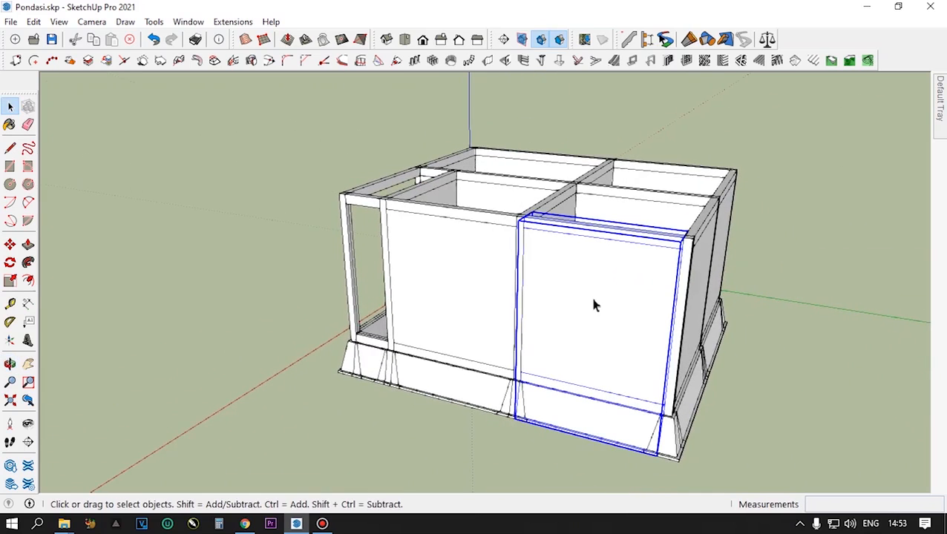
pyautogui.rightClick(593, 306)
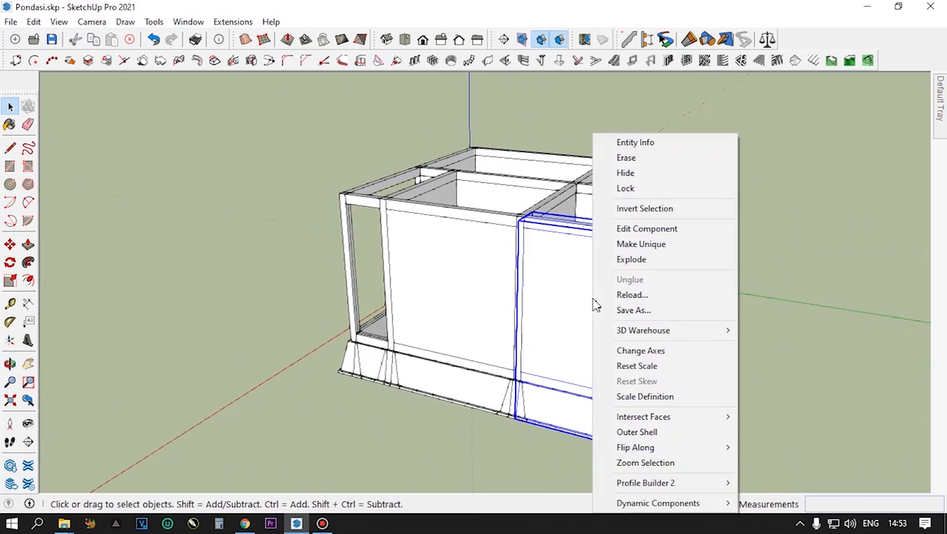
pyautogui.click(655, 246)
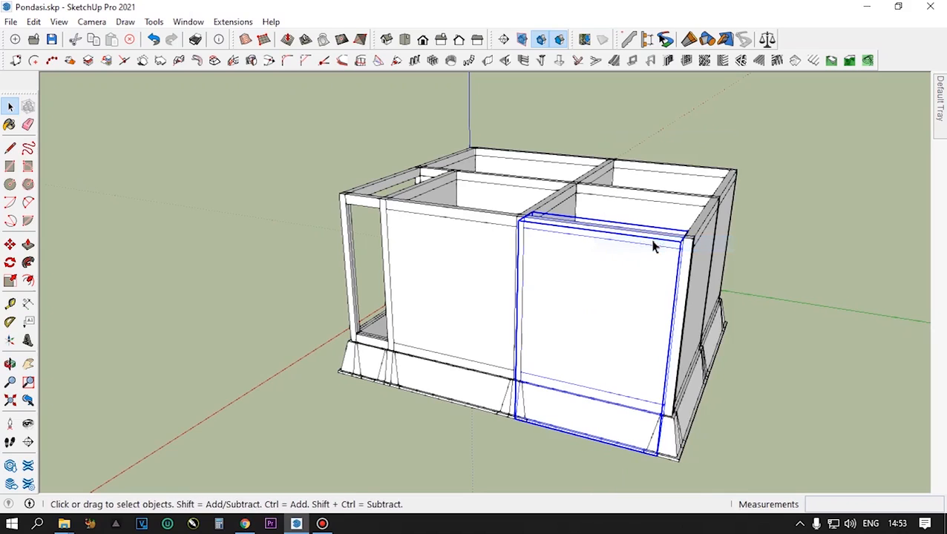
# - Open the rear segment of the right side wall and make its nested wall panel unique
pyautogui.doubleClick(615, 295)
pyautogui.click(615, 295)
pyautogui.rightClick(615, 295)
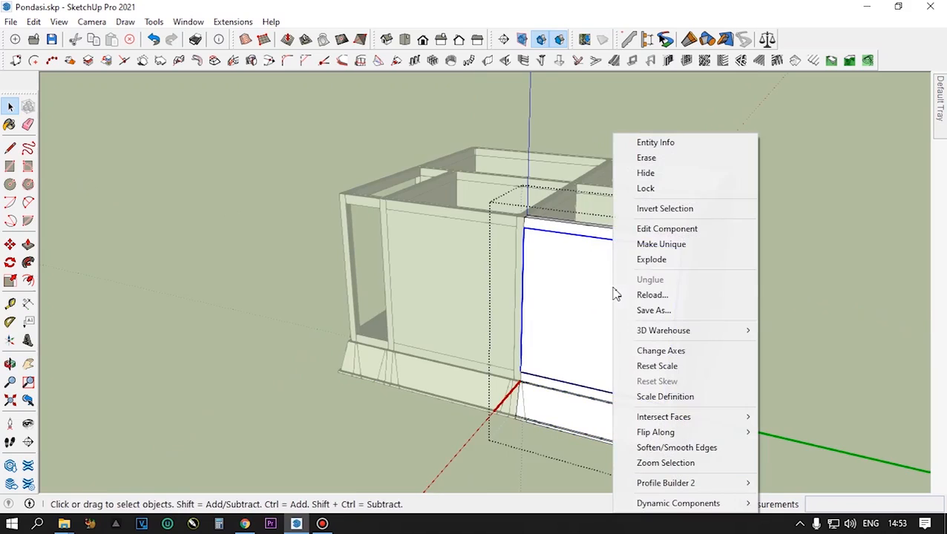
pyautogui.click(653, 251)
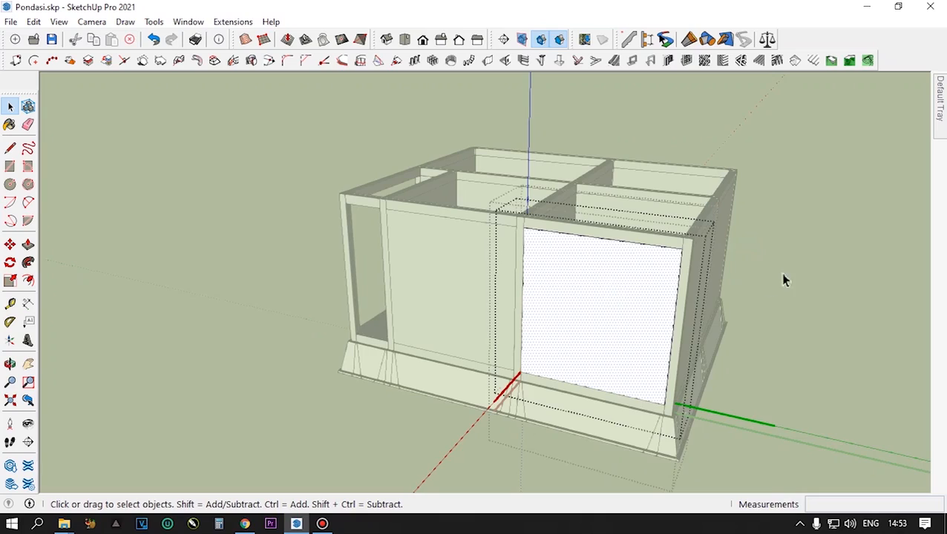
# - Check the nested panel of the left side wall's rear segment and make that segment unique
pyautogui.moveTo(805, 247); pyautogui.dragTo(354, 335, button='middle')
pyautogui.click(412, 355)
pyautogui.doubleClick(372, 313)
pyautogui.click(374, 312)
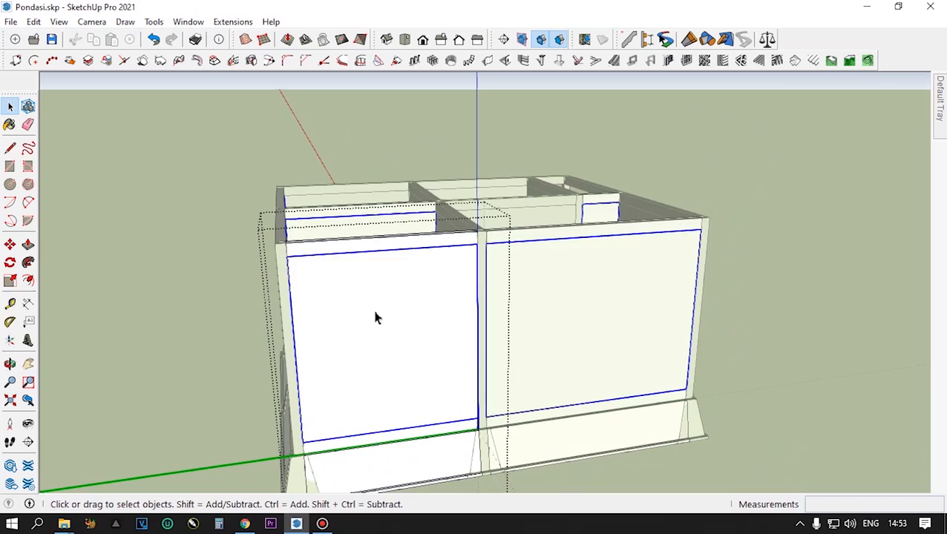
pyautogui.click(823, 208)
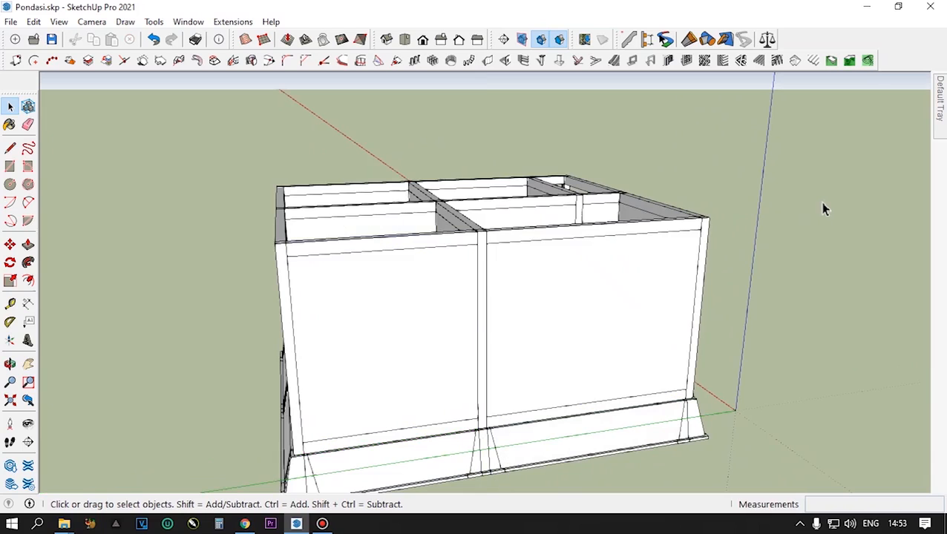
pyautogui.click(445, 289)
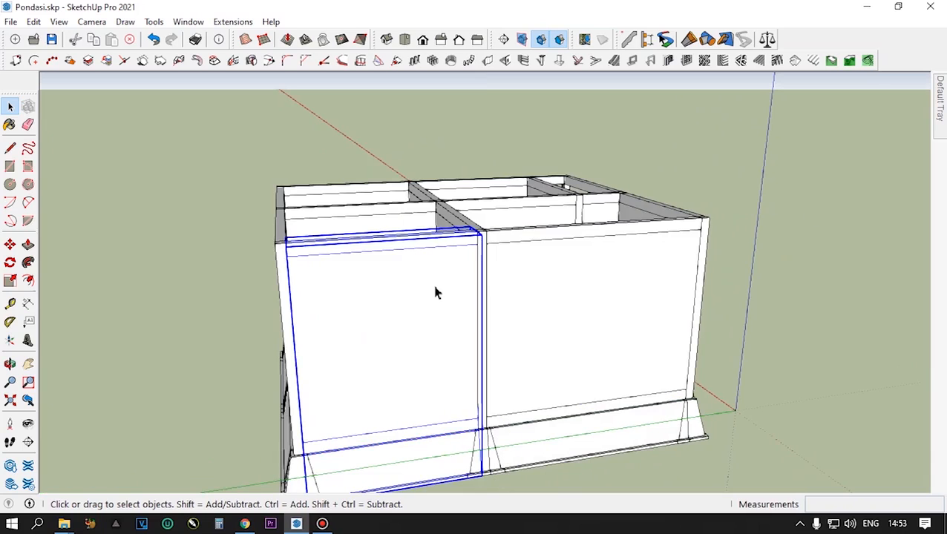
pyautogui.rightClick(437, 294)
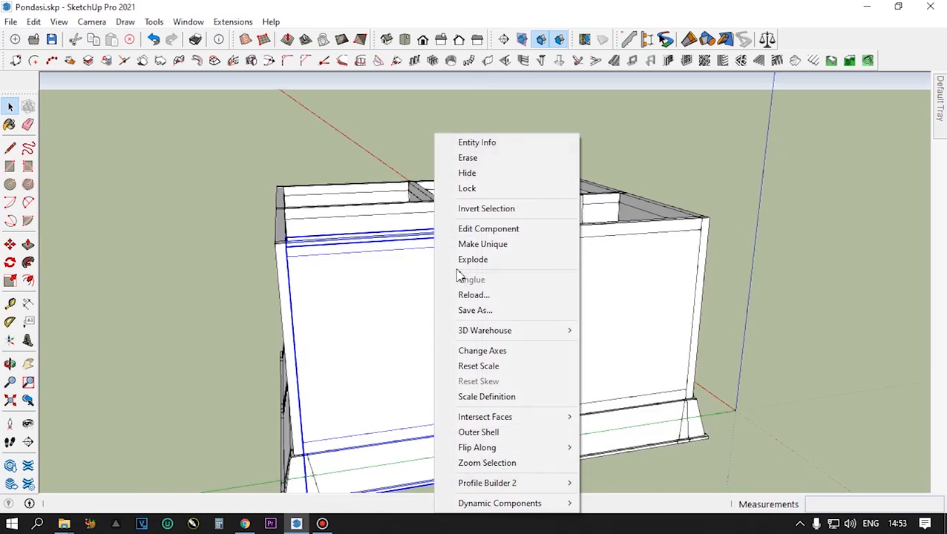
pyautogui.click(473, 251)
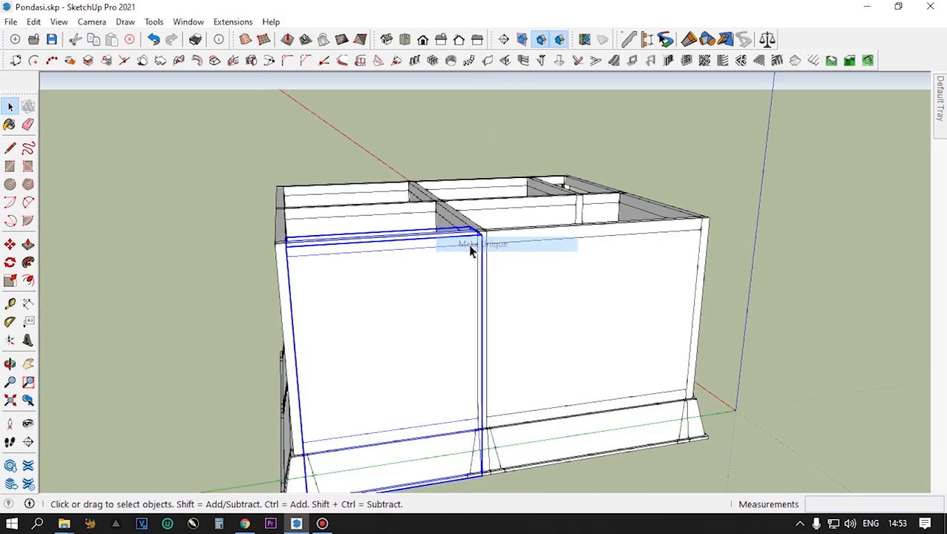
# - Make the wall panel nested in the left side wall's rear segment unique, and leave the segment
pyautogui.doubleClick(420, 318)
pyautogui.click(420, 318)
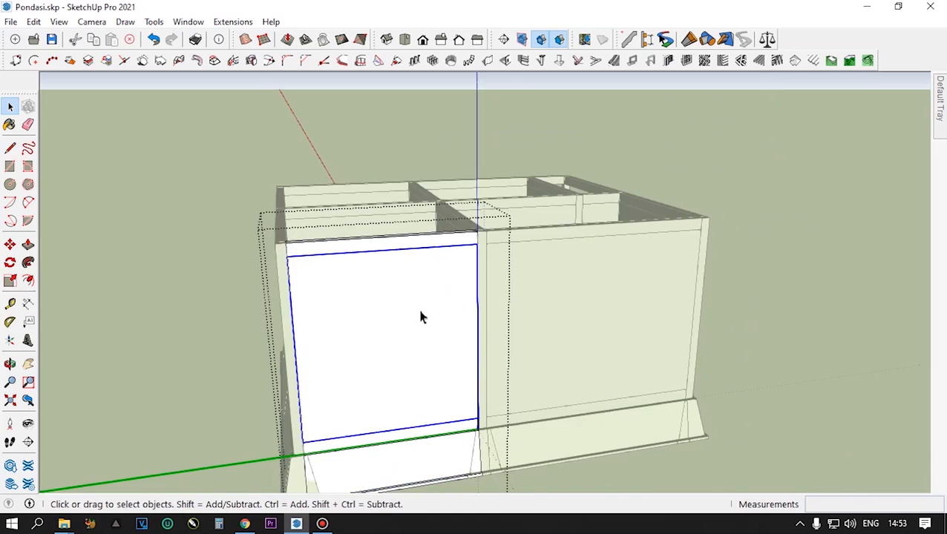
pyautogui.rightClick(420, 318)
pyautogui.click(474, 245)
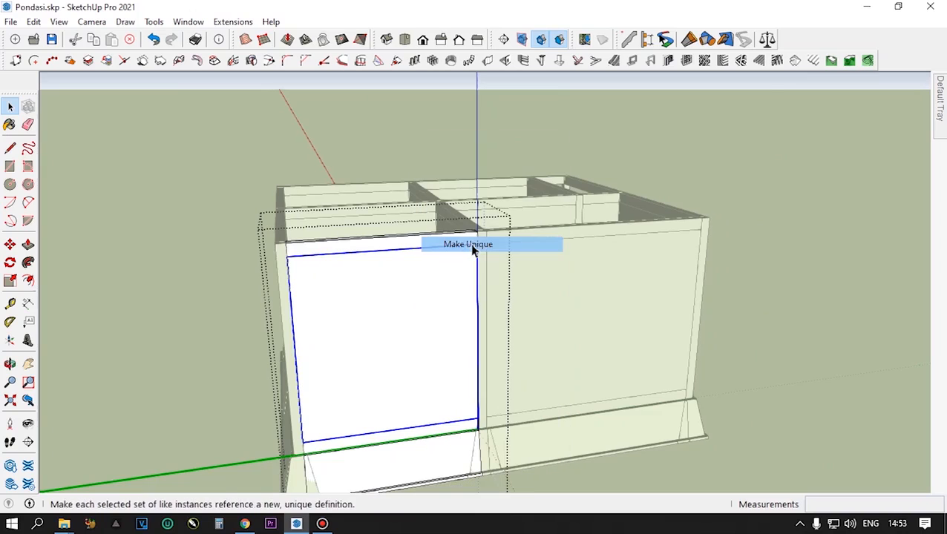
pyautogui.click(604, 298)
# - Make the front segment of the left side wall unique
pyautogui.click(603, 302)
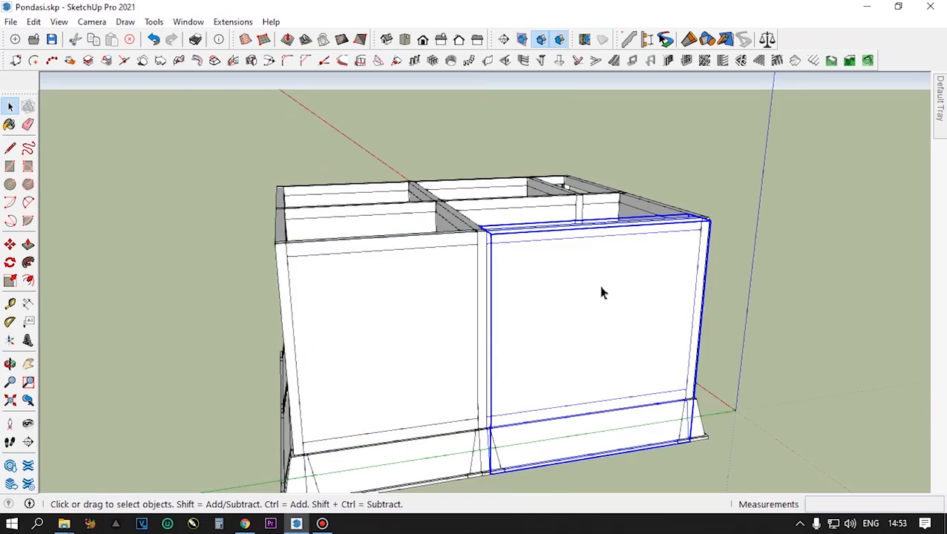
pyautogui.rightClick(602, 293)
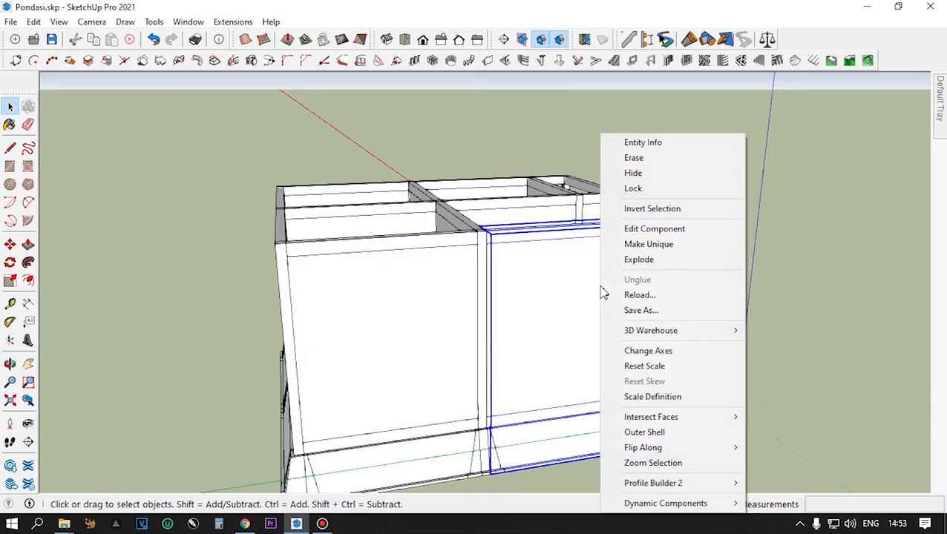
pyautogui.click(656, 248)
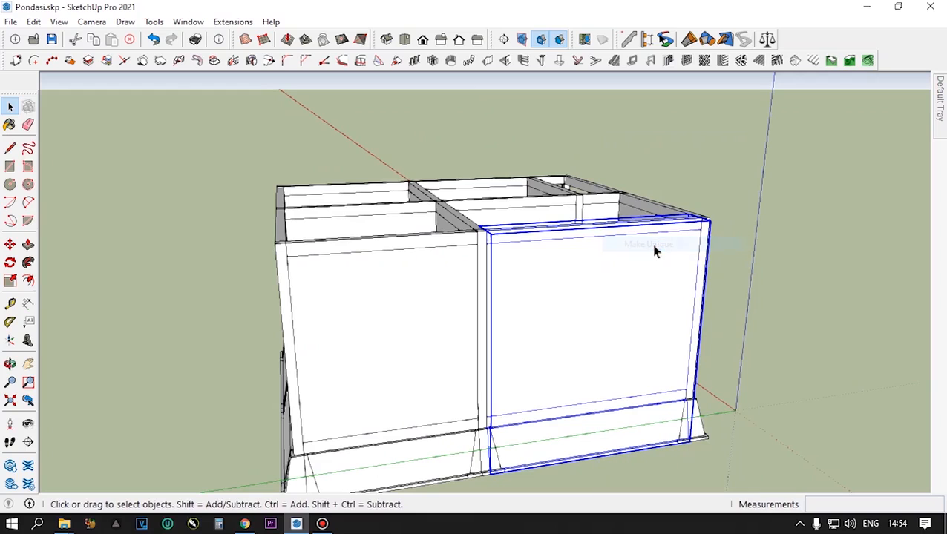
# - Make the wall panel nested in the left side wall's front segment unique, and leave the segment
pyautogui.doubleClick(598, 291)
pyautogui.click(598, 292)
pyautogui.rightClick(598, 291)
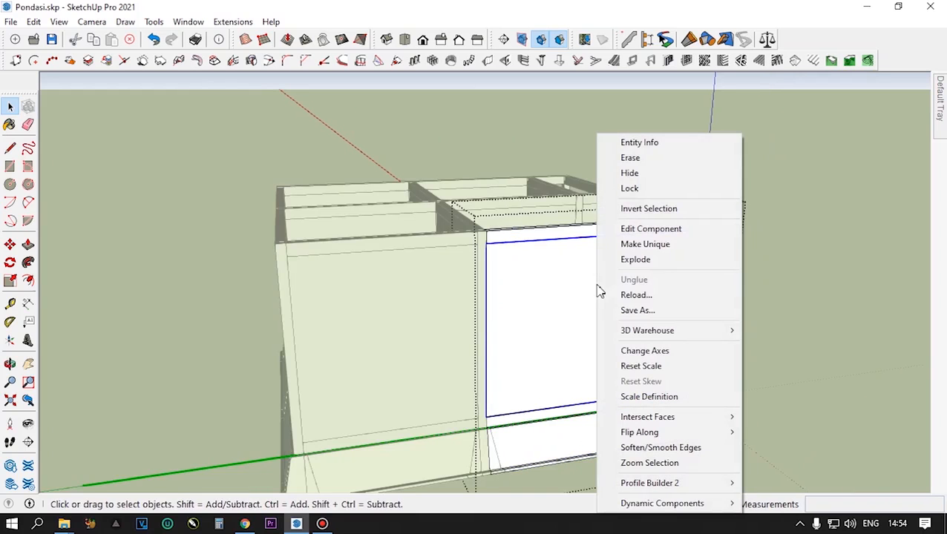
pyautogui.click(639, 245)
pyautogui.click(784, 260)
# - Open the recessed wall segment behind the open front bay and its nested wall panel for editing
pyautogui.scroll(-3, 537, 315)
pyautogui.moveTo(536, 315); pyautogui.dragTo(607, 436, button='middle')
pyautogui.moveTo(474, 393); pyautogui.dragTo(456, 296, button='middle')
pyautogui.scroll(3, 489, 305)
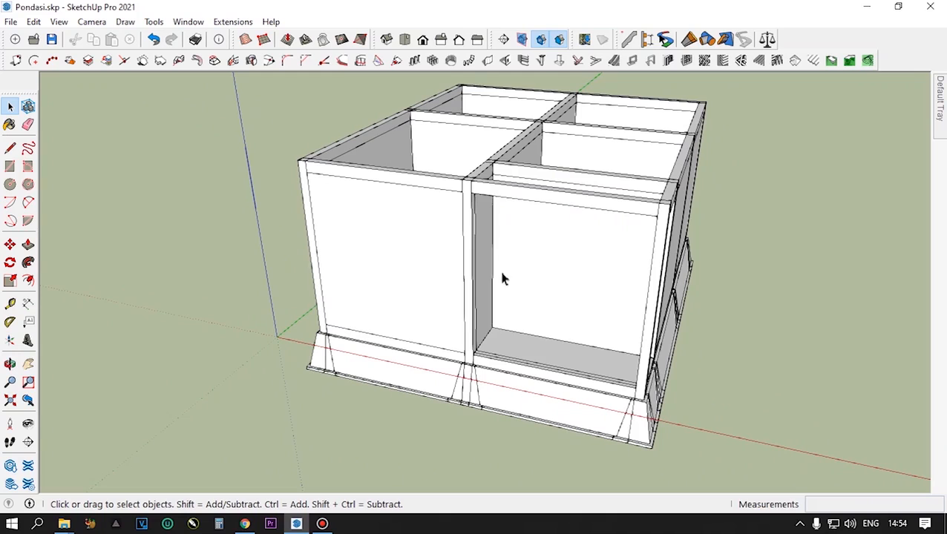
pyautogui.scroll(2, 512, 302)
pyautogui.scroll(2, 511, 303)
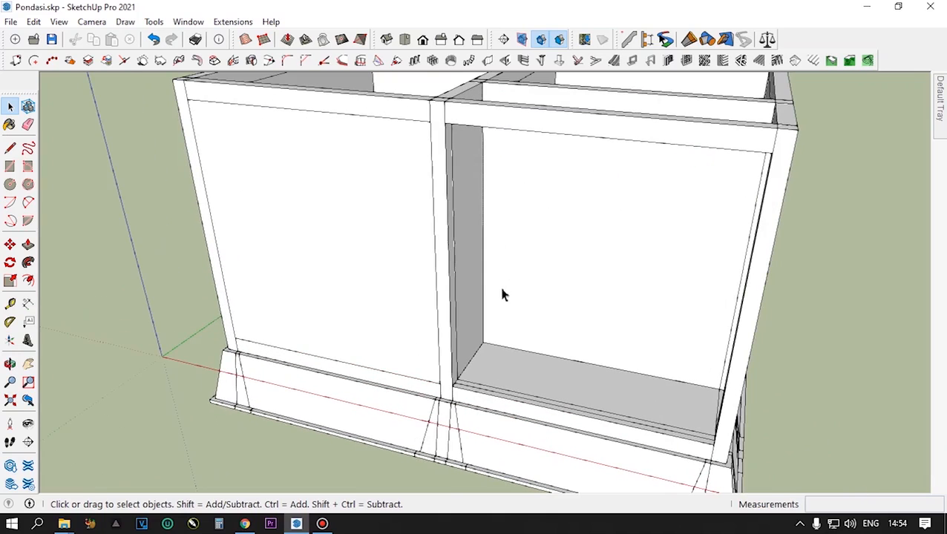
pyautogui.click(486, 276)
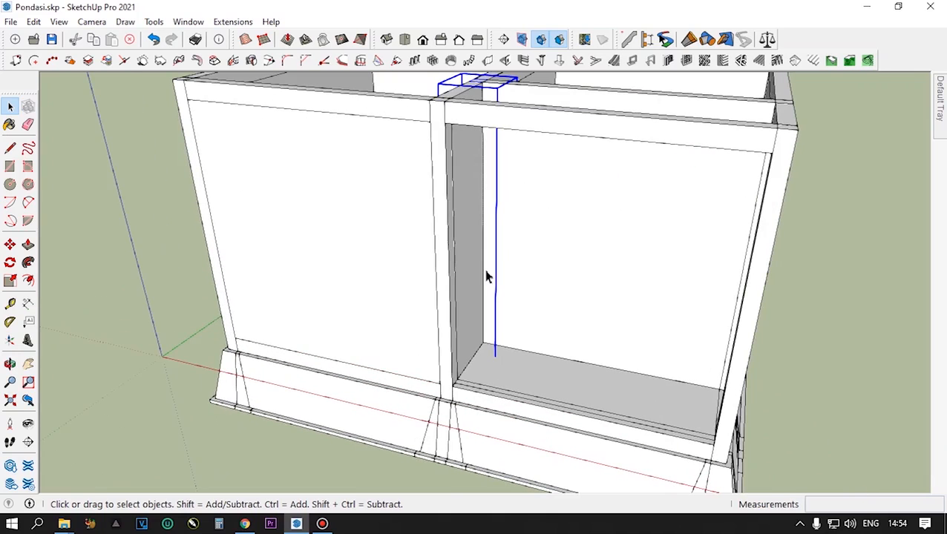
pyautogui.click(533, 278)
pyautogui.doubleClick(535, 272)
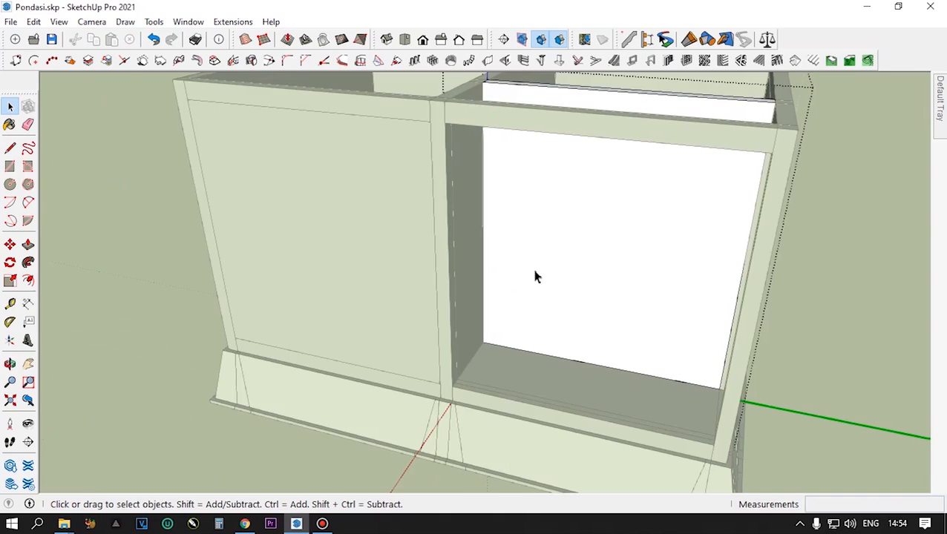
pyautogui.click(542, 262)
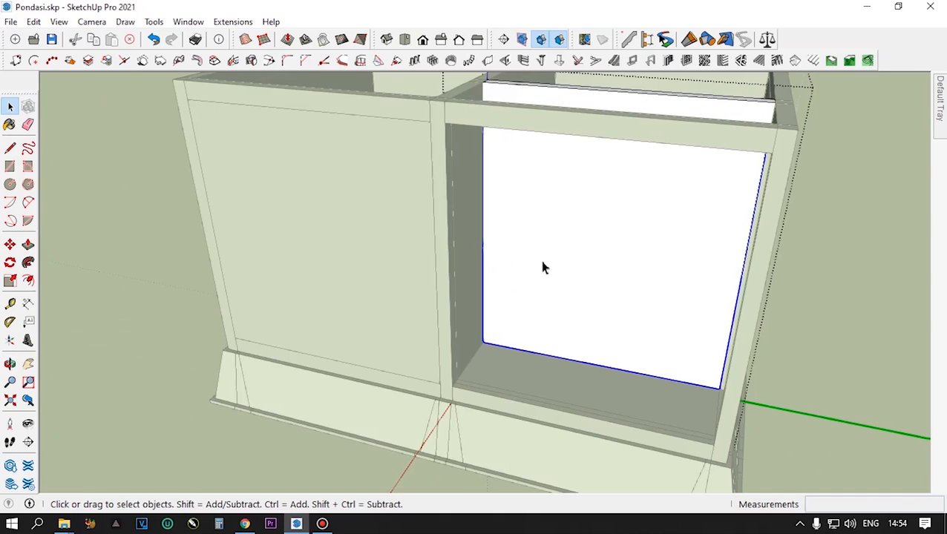
pyautogui.doubleClick(542, 262)
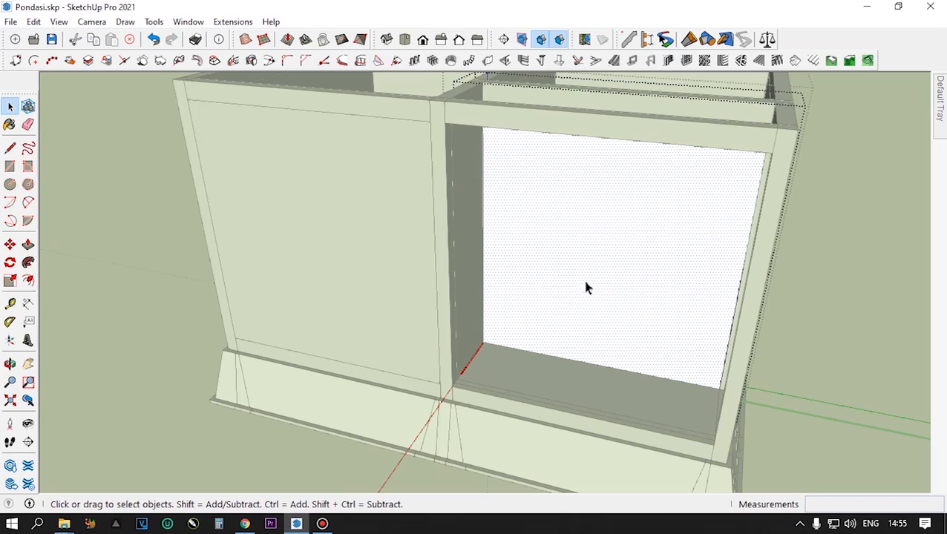
# - Copy the left vertical edge of the recessed wall panel inward along the panel's base
pyautogui.click(486, 334)
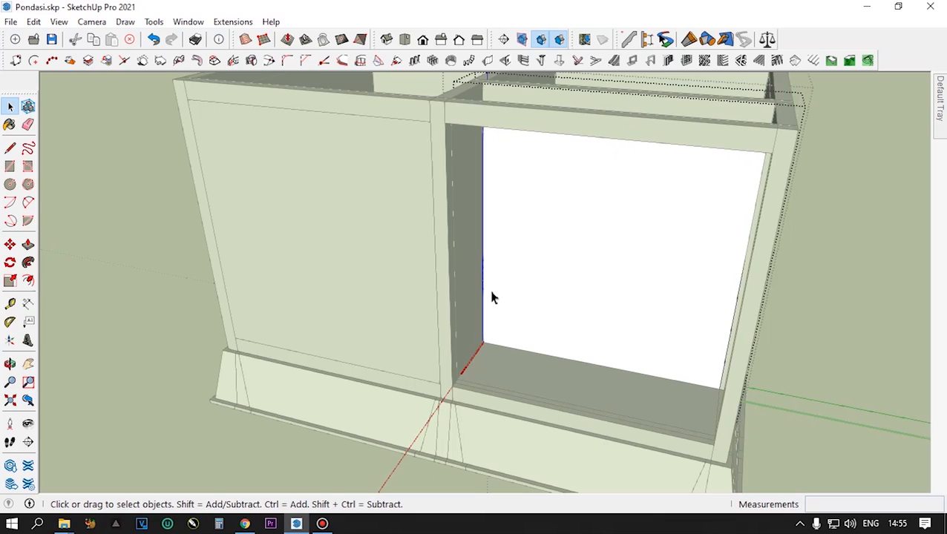
pyautogui.press('m')
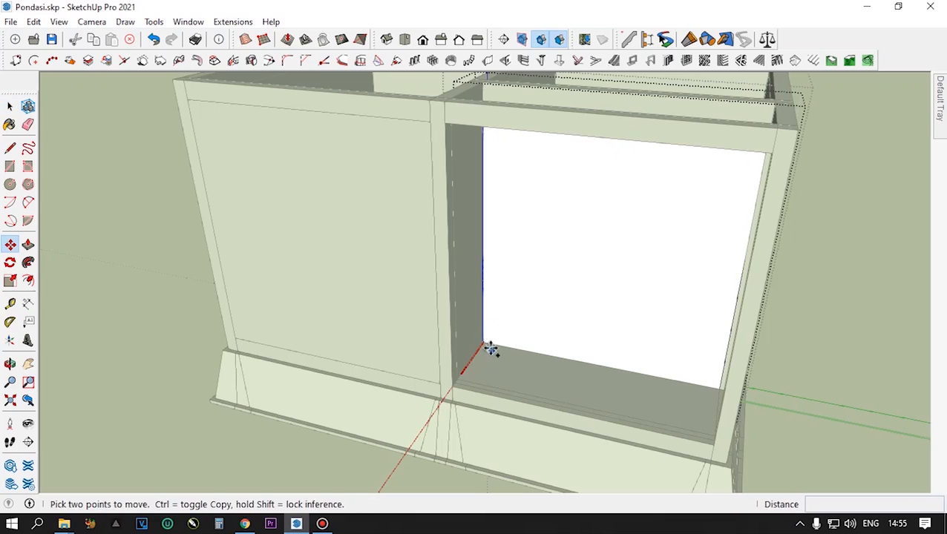
pyautogui.press('ctrl')
pyautogui.click(490, 347)
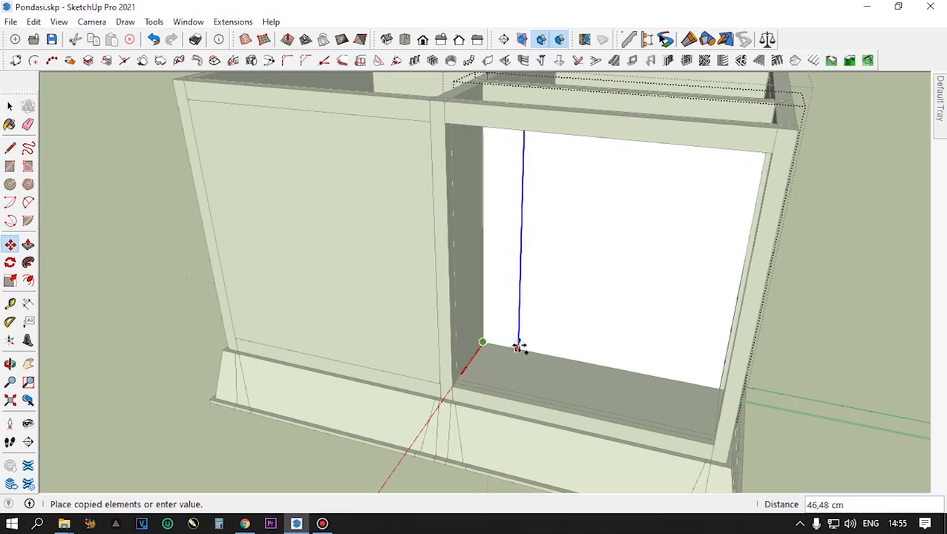
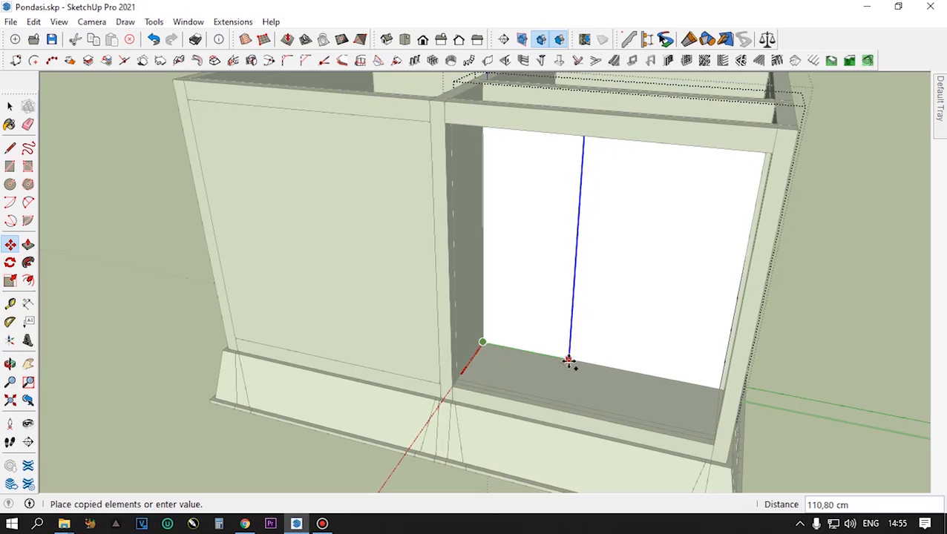
# - Fix the copied vertical edge on the recessed wall panel to mark the door opening's width
pyautogui.write('10')
pyautogui.press('Return')
pyautogui.press('space')
# - Copy the base edge segment between the panel's left side and the new vertical edge upward 220 cm as the door top
pyautogui.scroll(3, 549, 366)
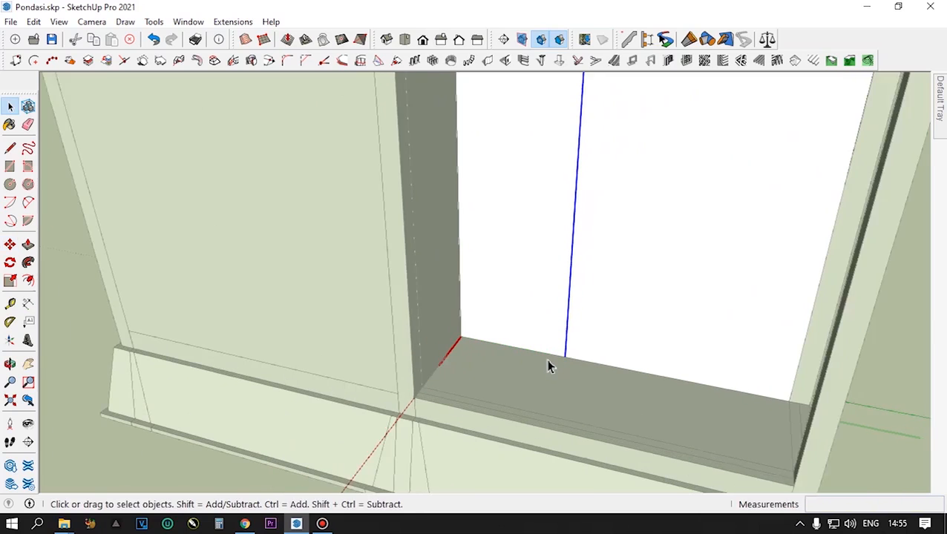
pyautogui.scroll(1, 547, 360)
pyautogui.click(549, 355)
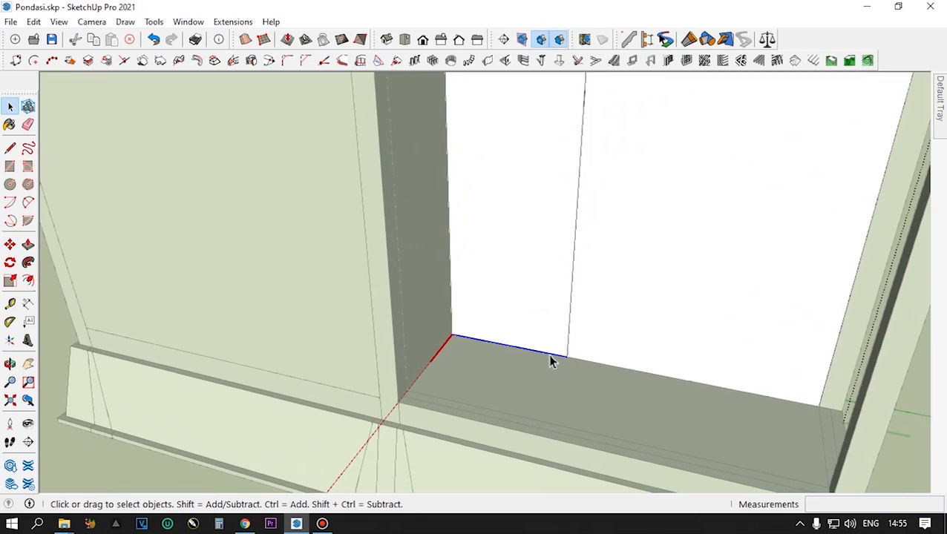
pyautogui.press('m')
pyautogui.click(569, 359)
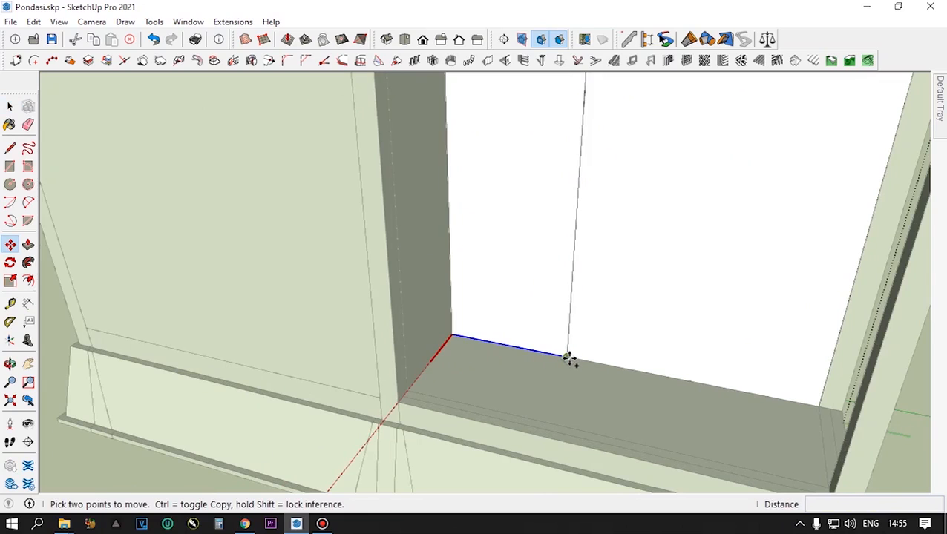
pyautogui.press('ctrl')
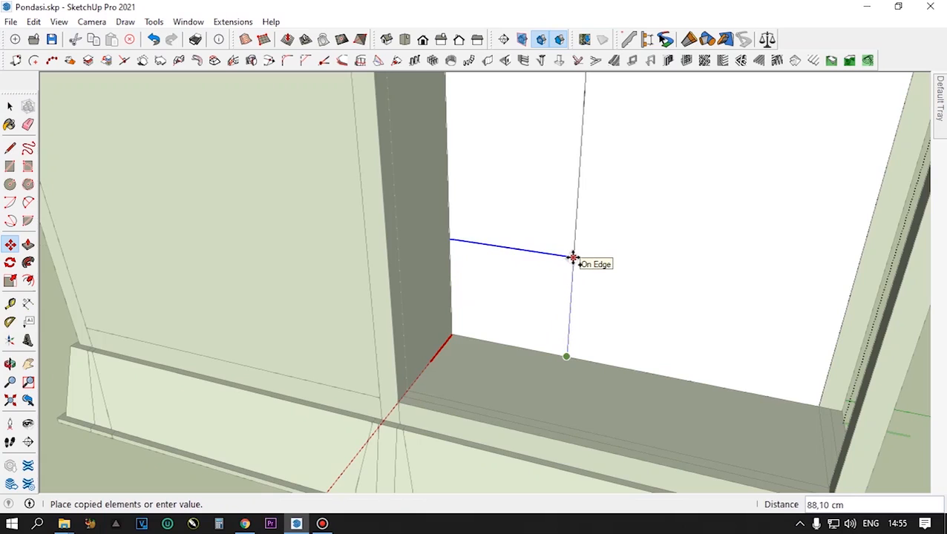
pyautogui.write('22')
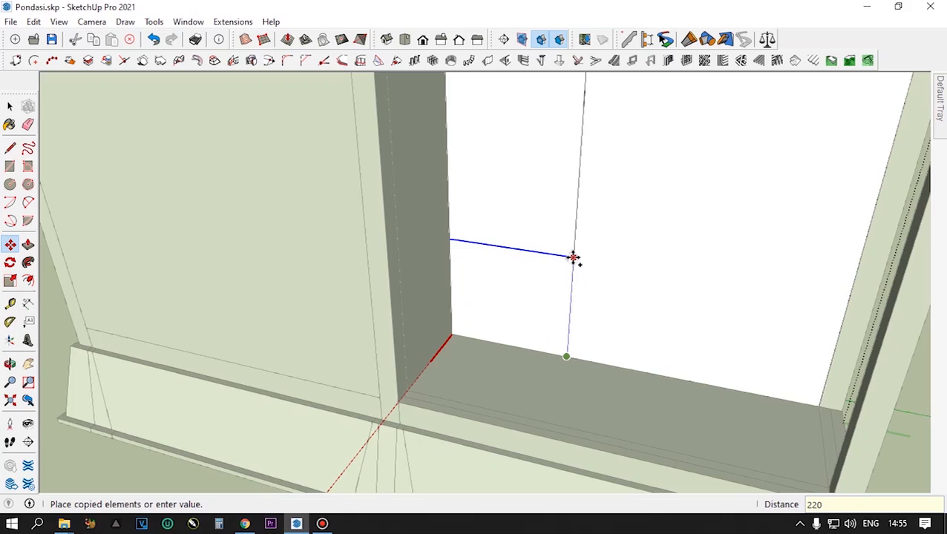
pyautogui.write('0')
pyautogui.press('Return')
pyautogui.scroll(-6, 576, 323)
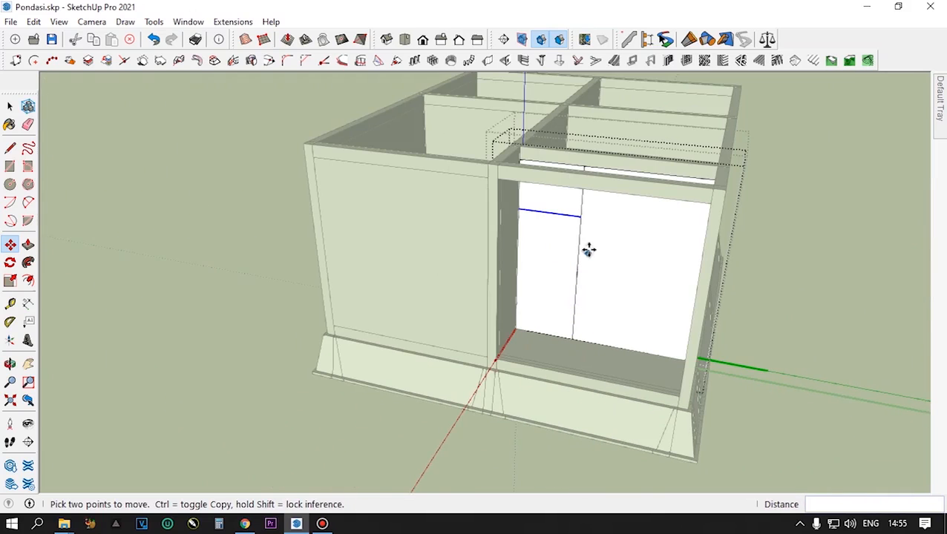
# - Copy the door-shaped face outlined on the recessed wall panel to the clipboard
pyautogui.press('space')
pyautogui.scroll(3, 583, 219)
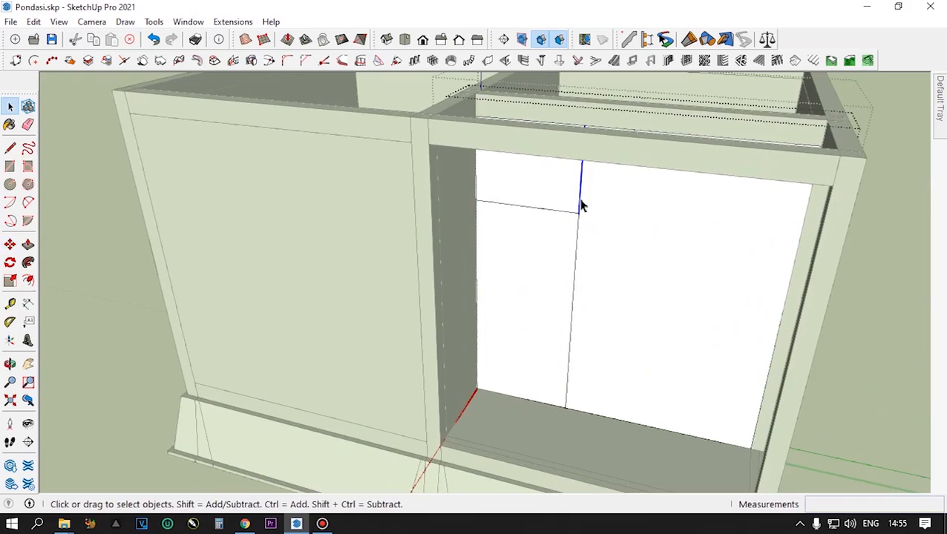
pyautogui.click(548, 275)
pyautogui.scroll(-3, 547, 277)
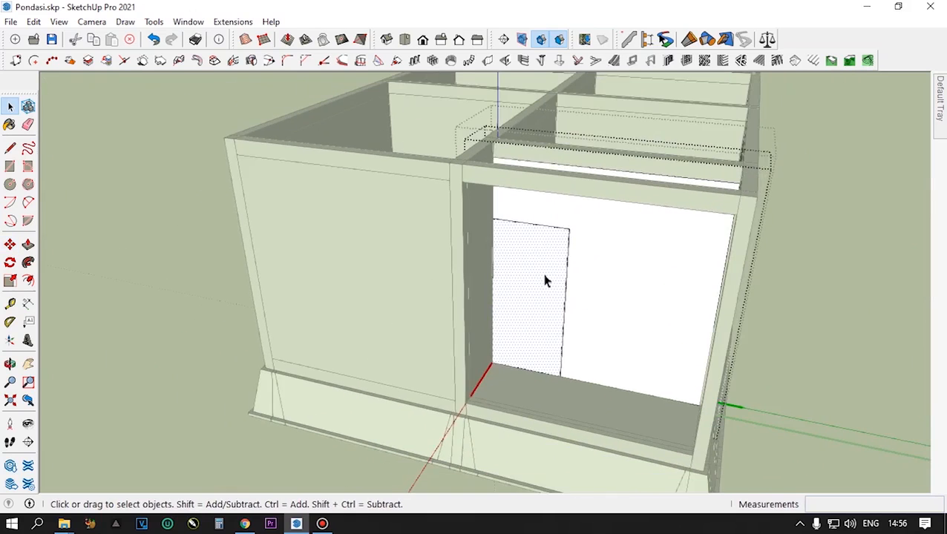
pyautogui.moveTo(546, 277)
pyautogui.mouseDown(button='middle')
pyautogui.moveTo(560, 349)
pyautogui.moveTo(556, 298)
pyautogui.moveTo(594, 268)
pyautogui.moveTo(596, 283)
pyautogui.moveTo(564, 290)
pyautogui.moveTo(564, 274)
pyautogui.mouseUp(button='middle')
pyautogui.scroll(-1, 557, 357)
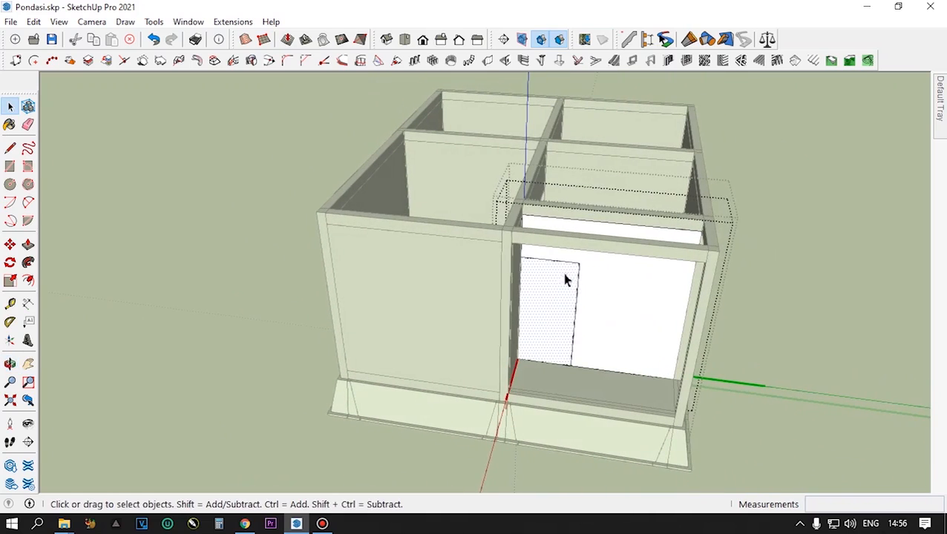
pyautogui.scroll(2, 573, 196)
pyautogui.moveTo(573, 196); pyautogui.dragTo(585, 224, button='middle')
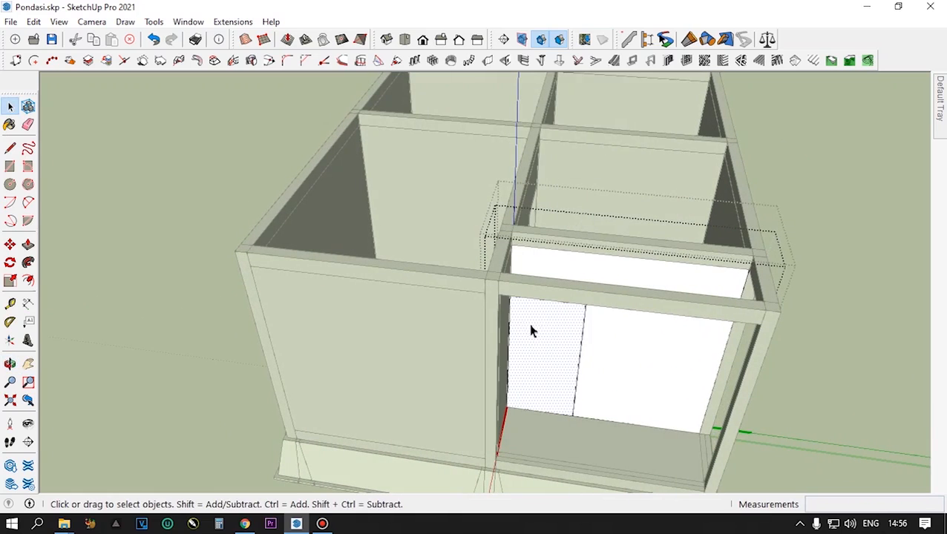
pyautogui.hotkey('ctrl', 'c')
# - Leave the recessed wall segment and open the parallel wall segment one room behind it, including its nested panel, for editing
pyautogui.click(851, 266)
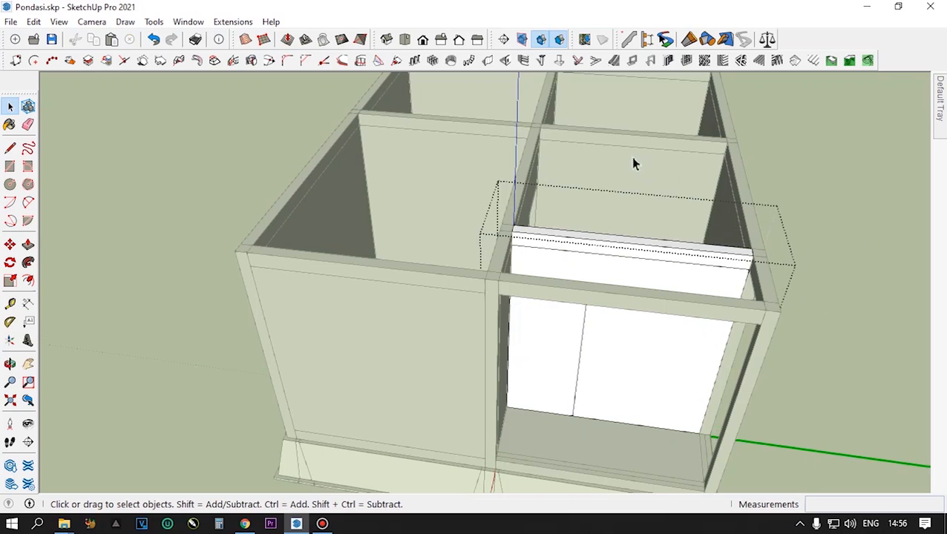
pyautogui.click(608, 164)
pyautogui.scroll(3, 578, 169)
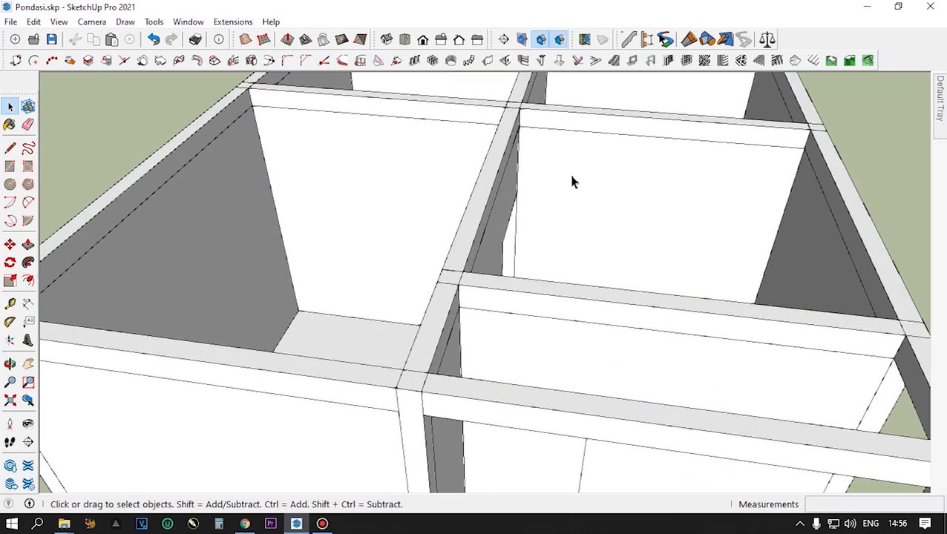
pyautogui.doubleClick(572, 180)
pyautogui.click(566, 189)
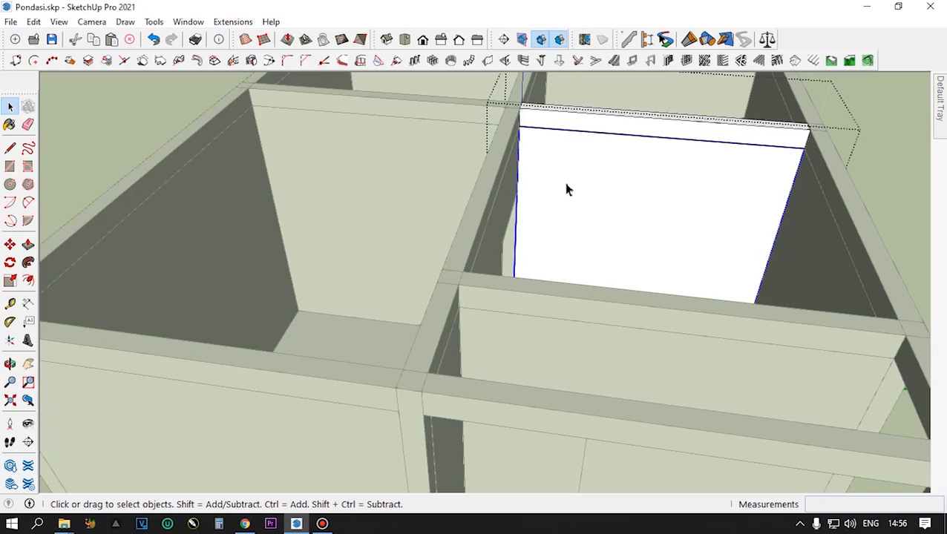
pyautogui.doubleClick(566, 189)
pyautogui.click(582, 195)
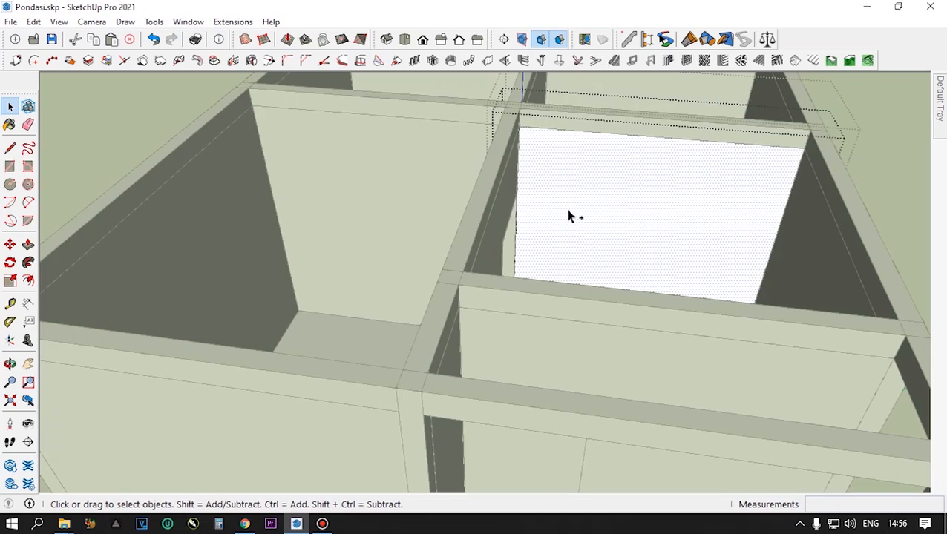
# - Paste the door face onto this wall panel, aligned to the panel's lower left corner at floor level
pyautogui.hotkey('ctrl', 'v')
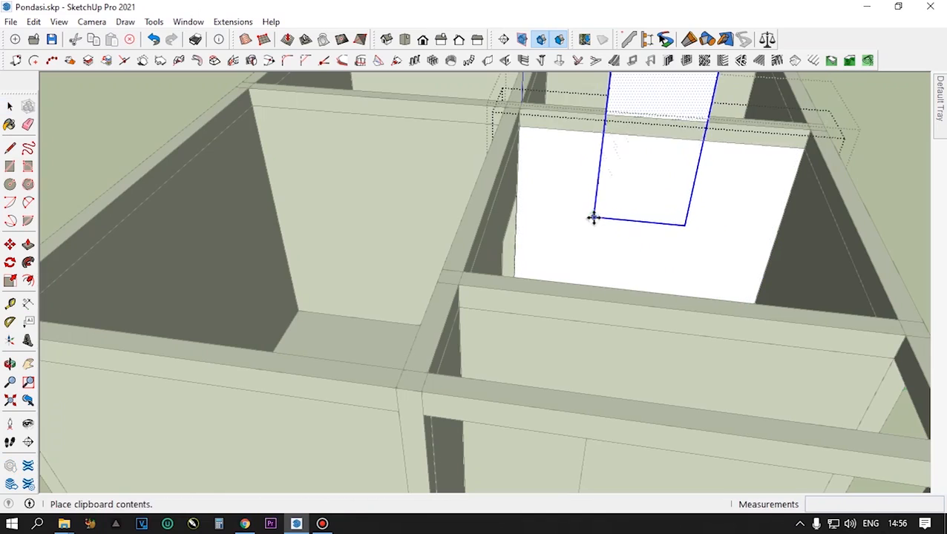
pyautogui.scroll(-3, 567, 247)
pyautogui.scroll(5, 567, 248)
pyautogui.moveTo(566, 251); pyautogui.dragTo(442, 477, button='middle')
pyautogui.scroll(4, 452, 446)
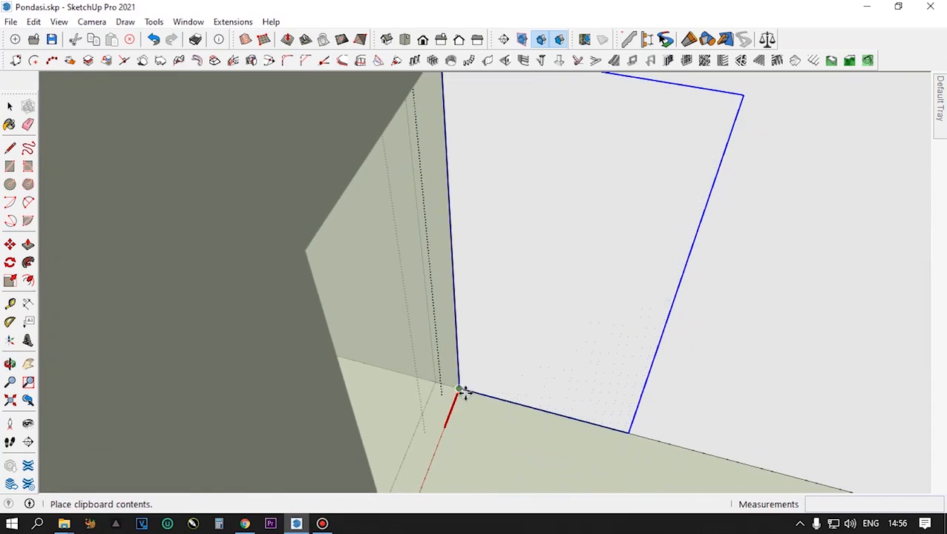
pyautogui.click(465, 388)
pyautogui.scroll(-5, 611, 355)
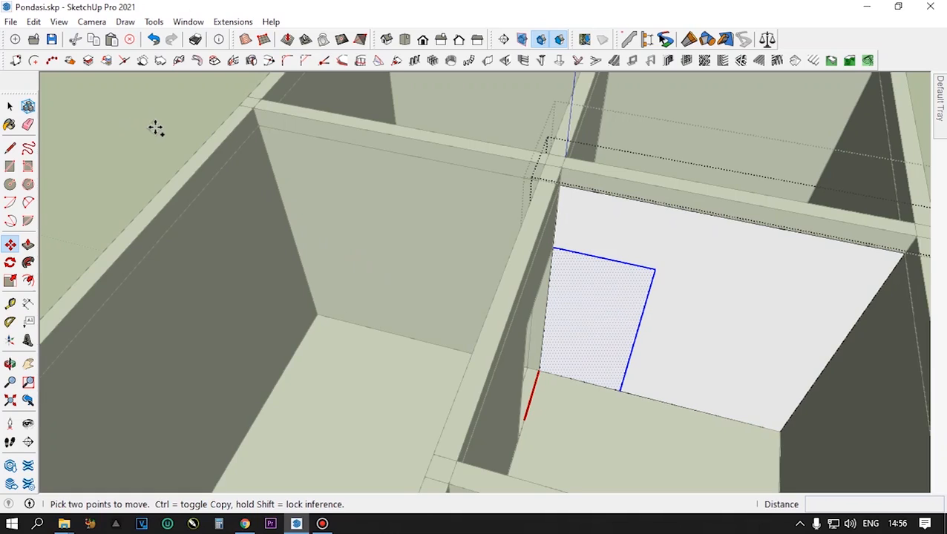
# - Leave this wall segment and open the rear wall segment of the adjoining left room and its nested panel for editing
pyautogui.press('space')
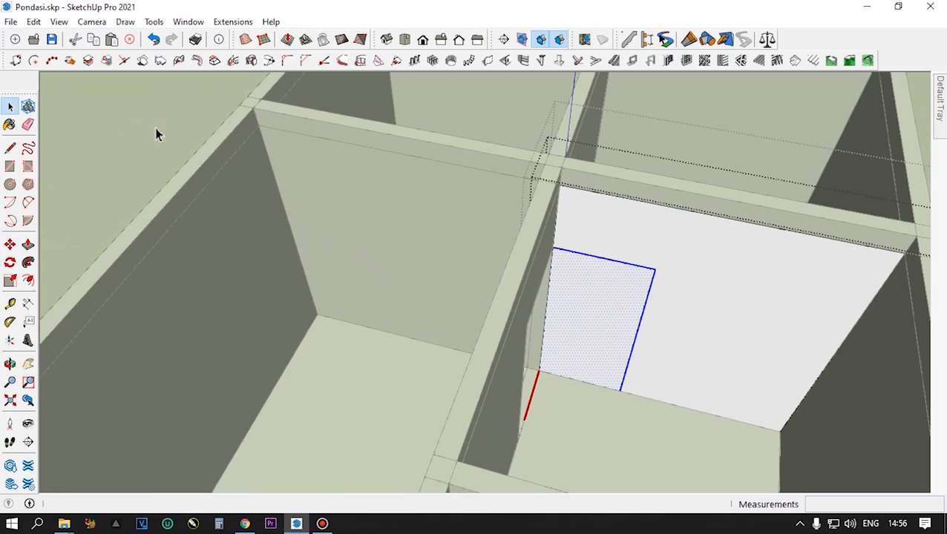
pyautogui.click(156, 128)
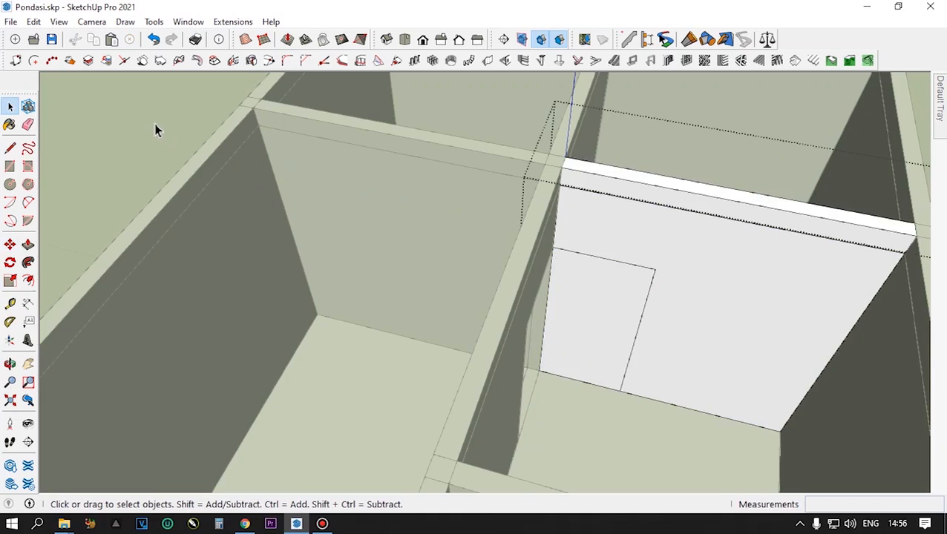
pyautogui.scroll(-3, 156, 130)
pyautogui.scroll(-2, 406, 232)
pyautogui.moveTo(406, 232); pyautogui.dragTo(429, 215, button='middle')
pyautogui.scroll(3, 449, 229)
pyautogui.click(448, 228)
pyautogui.scroll(1, 429, 216)
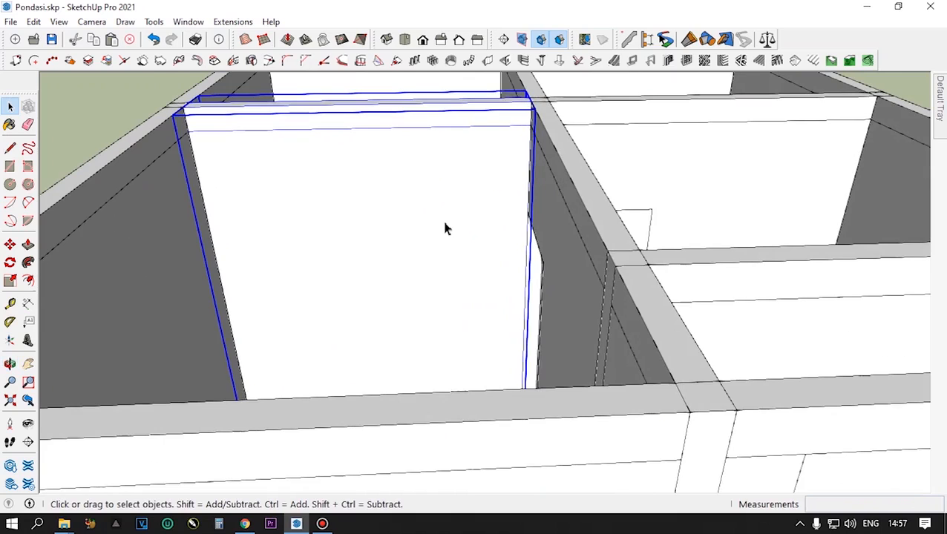
pyautogui.doubleClick(444, 228)
pyautogui.click(444, 227)
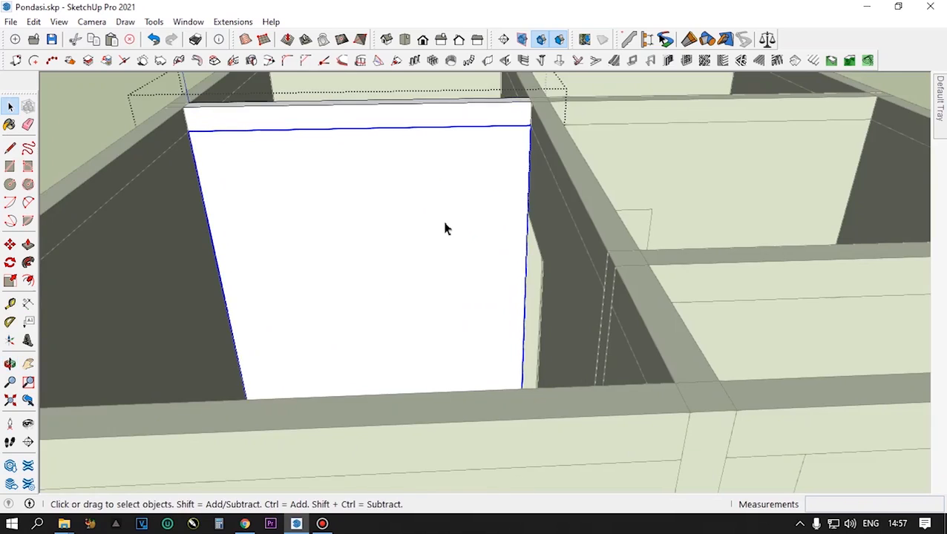
pyautogui.doubleClick(449, 232)
pyautogui.click(450, 232)
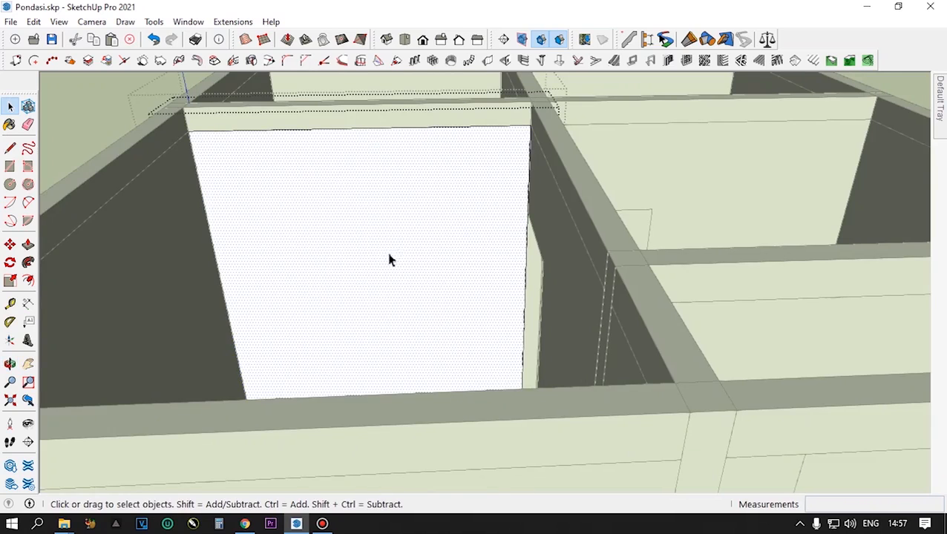
# - Paste the door face onto the left room's rear wall panel, on the floor edge beside the central wall
pyautogui.scroll(-3, 460, 215)
pyautogui.moveTo(461, 220); pyautogui.dragTo(461, 275, button='middle')
pyautogui.hotkey('ctrl', 'v')
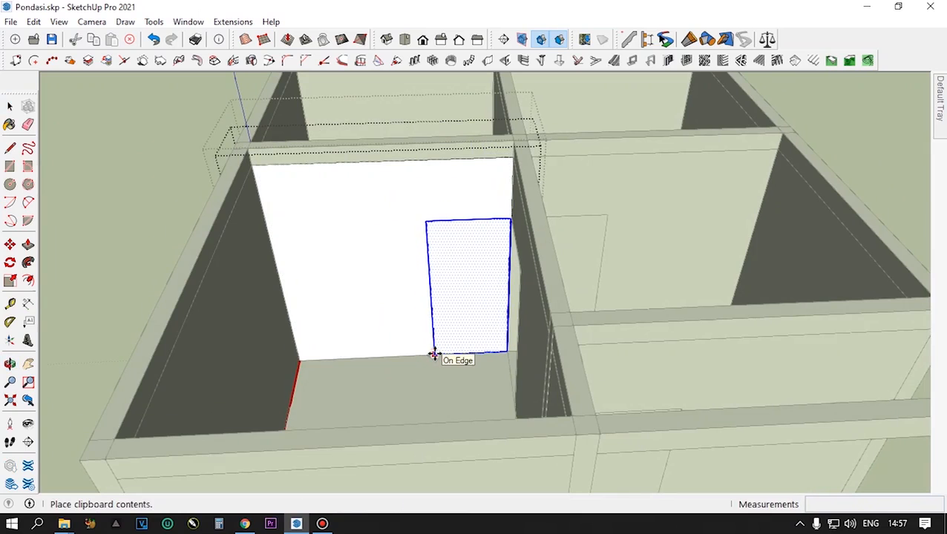
pyautogui.click(435, 355)
# - Push the door face 15 cm through the left room's rear wall panel to cut the door opening
pyautogui.scroll(2, 474, 322)
pyautogui.moveTo(474, 322); pyautogui.dragTo(458, 254, button='middle')
pyautogui.scroll(1, 459, 254)
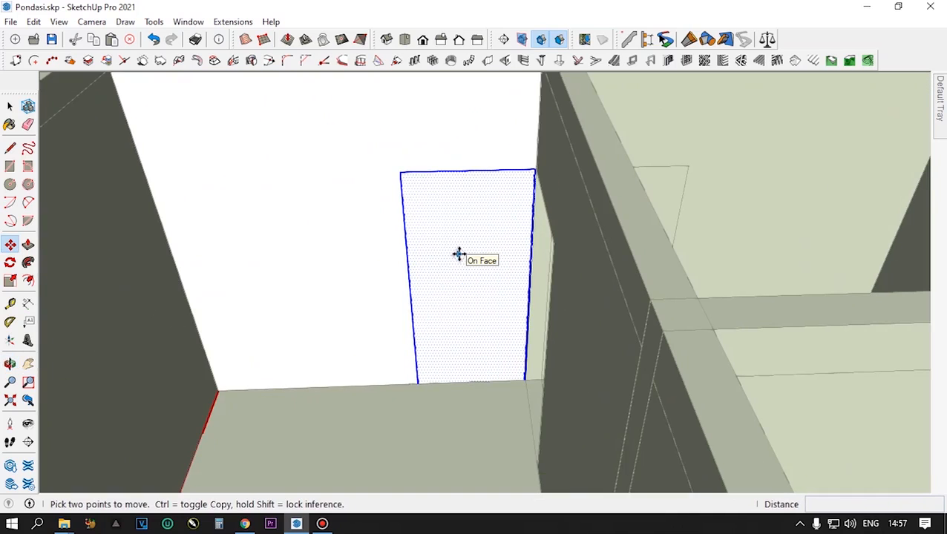
pyautogui.press('p')
pyautogui.click(456, 271)
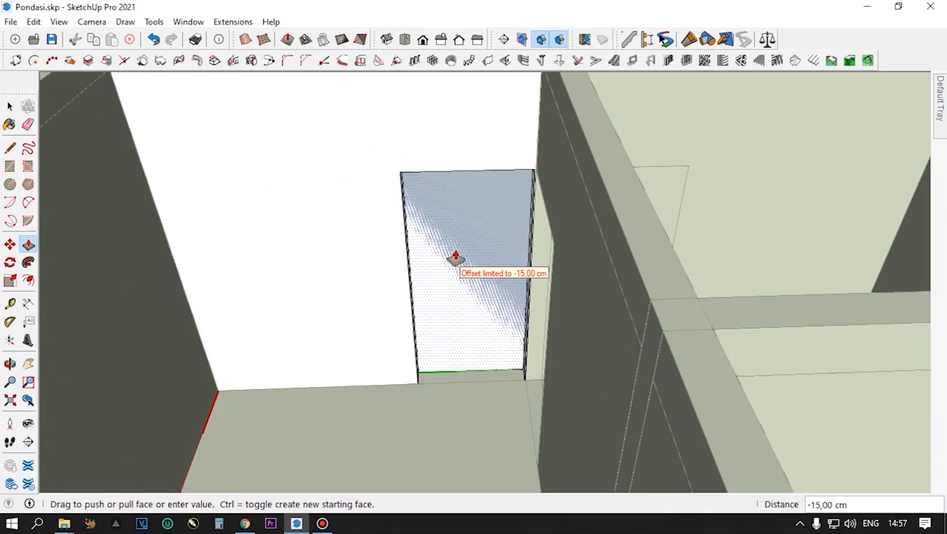
pyautogui.click(456, 258)
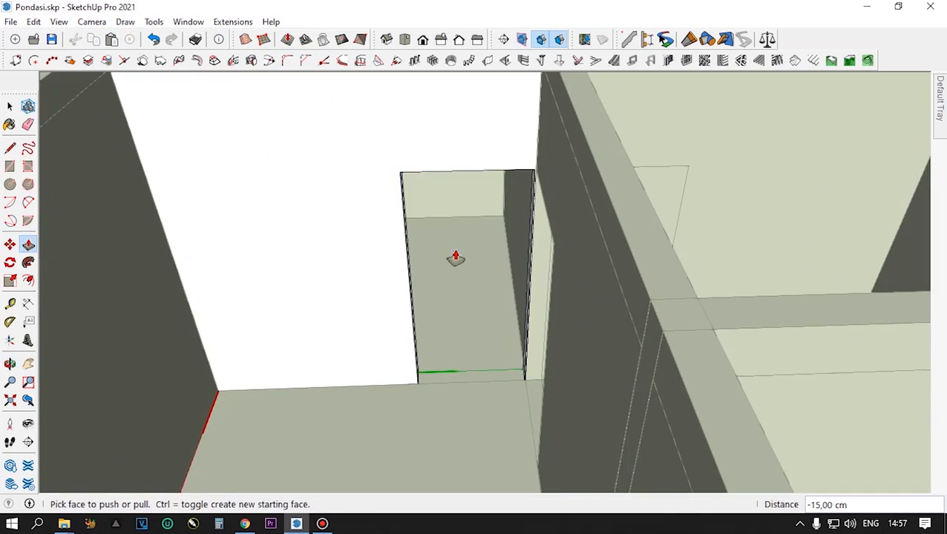
# - Open the rear wall segment of the adjoining right room and its nested panel for editing
pyautogui.scroll(-4, 450, 294)
pyautogui.moveTo(522, 276); pyautogui.dragTo(503, 279, button='middle')
pyautogui.press('space')
pyautogui.doubleClick(561, 253)
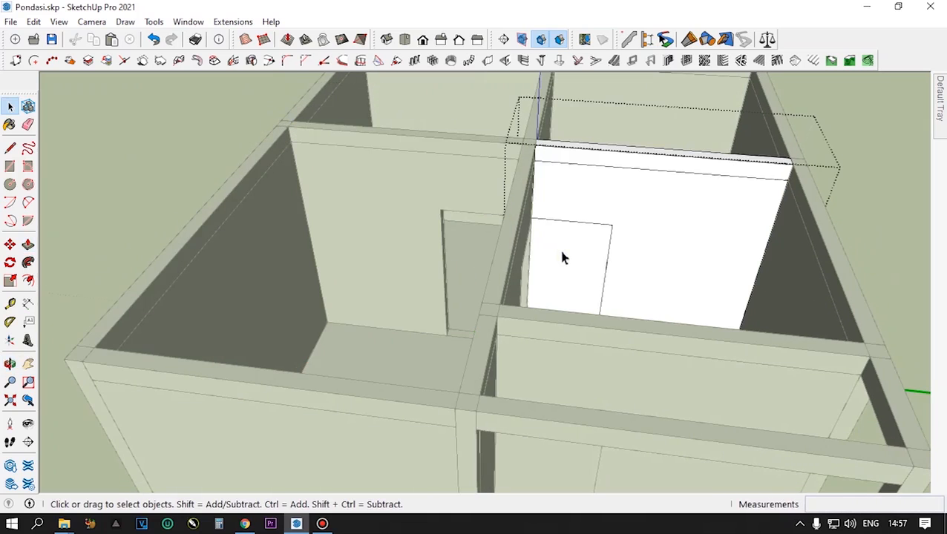
pyautogui.click(563, 252)
pyautogui.scroll(3, 563, 252)
# - Repeat the 15 cm push on the door face of the right room's rear wall panel to cut its opening
pyautogui.click(564, 258)
pyautogui.scroll(2, 564, 257)
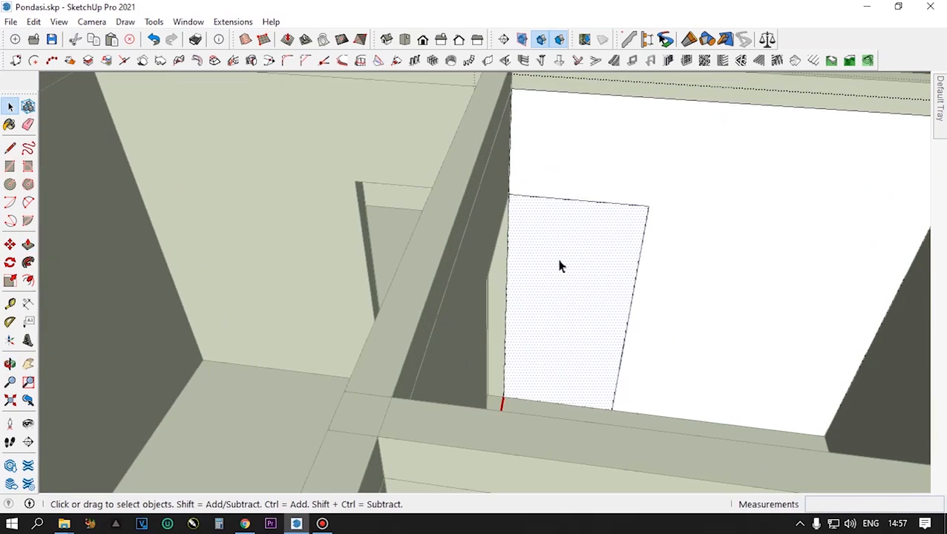
pyautogui.press('p')
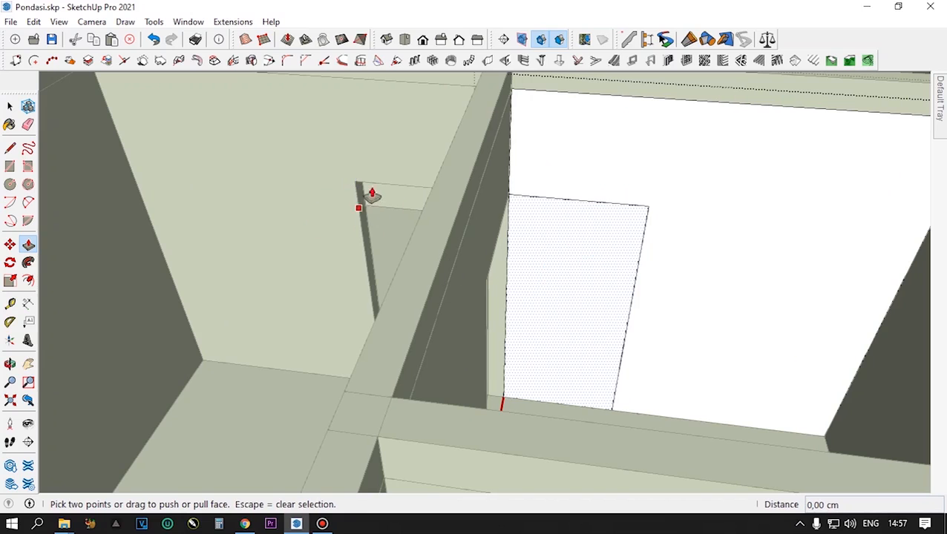
pyautogui.doubleClick(568, 260)
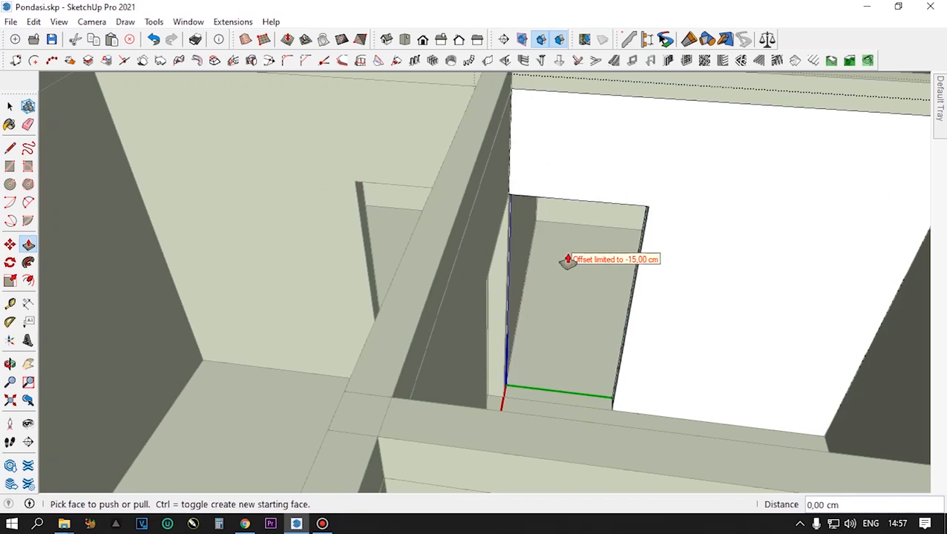
# - Leave the right room's wall panel and its wall segment to return to the whole model
pyautogui.moveTo(564, 260); pyautogui.dragTo(535, 301, button='middle')
pyautogui.scroll(-3, 582, 252)
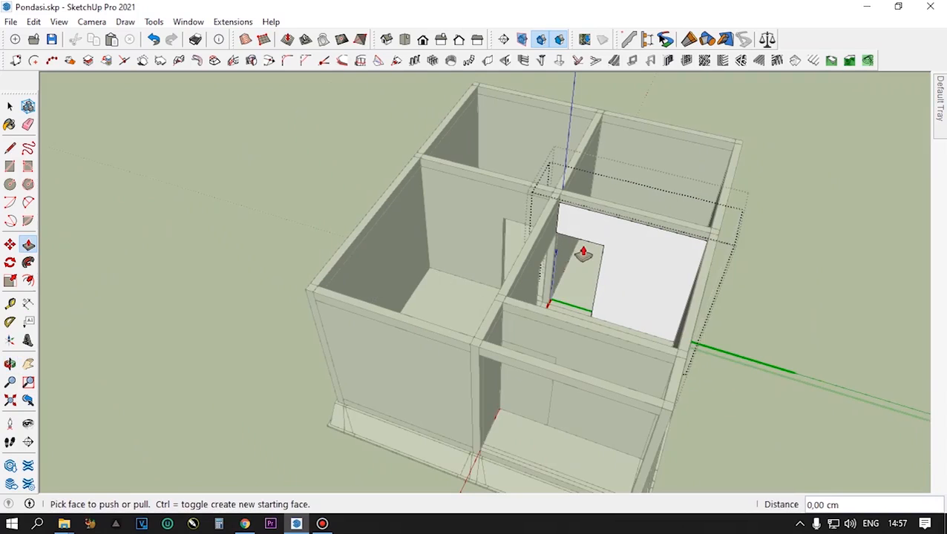
pyautogui.scroll(2, 530, 380)
pyautogui.moveTo(531, 331); pyautogui.dragTo(541, 300, button='middle')
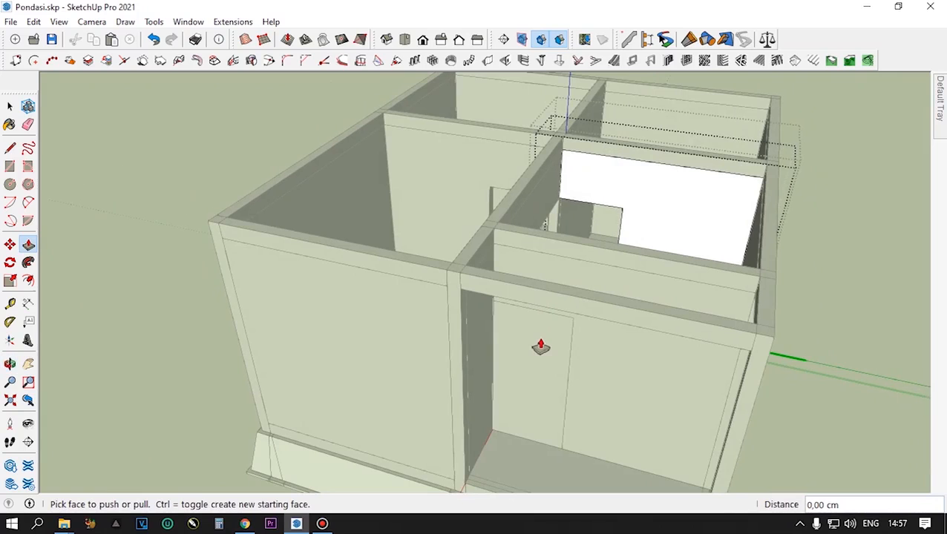
pyautogui.press('space')
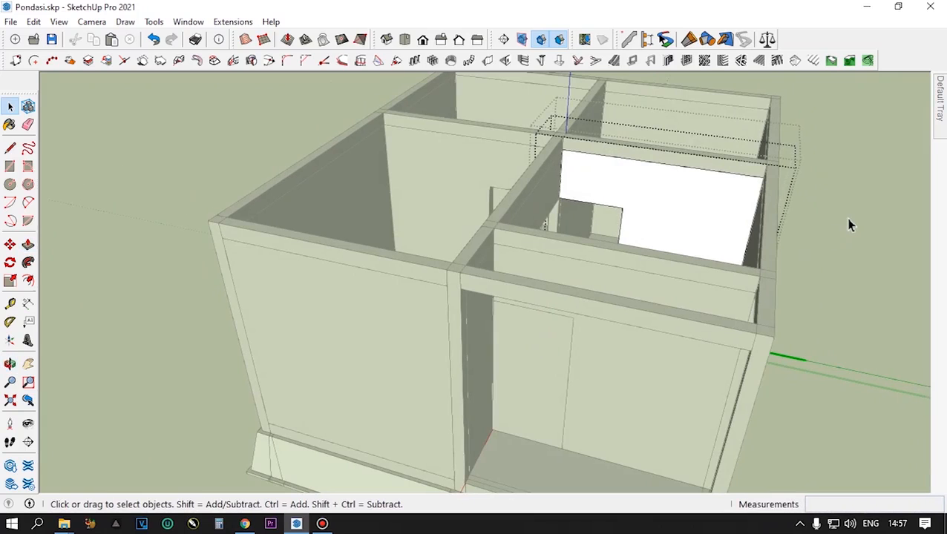
pyautogui.click(851, 224)
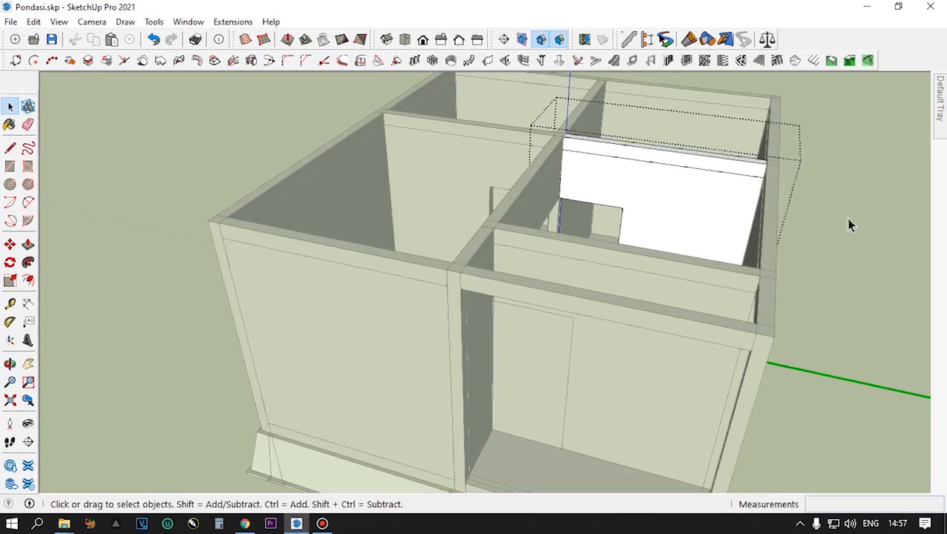
pyautogui.click(850, 225)
pyautogui.scroll(-6, 850, 225)
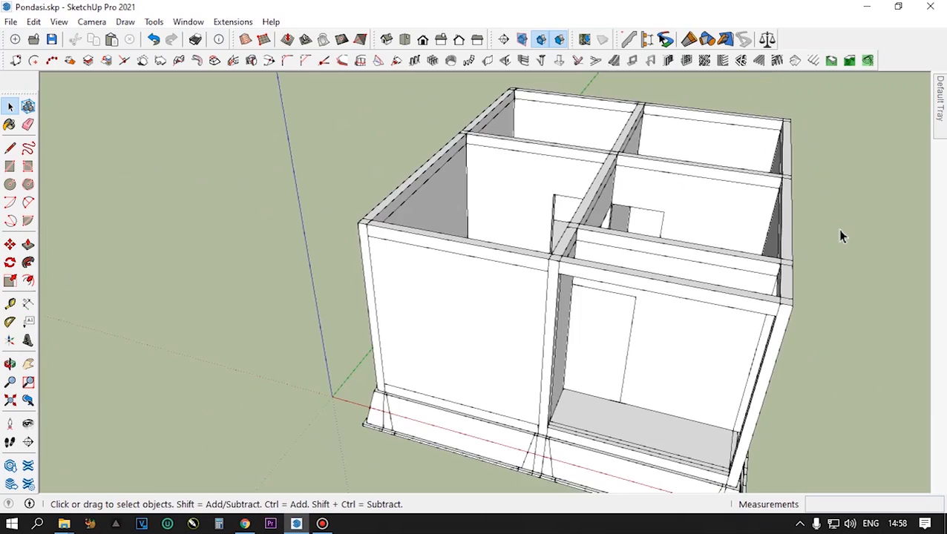
# - Open the rear wall segment of the open-fronted room and its nested panel for editing, and select the door face
pyautogui.scroll(3, 606, 389)
pyautogui.click(611, 328)
pyautogui.scroll(3, 613, 327)
pyautogui.scroll(-3, 611, 316)
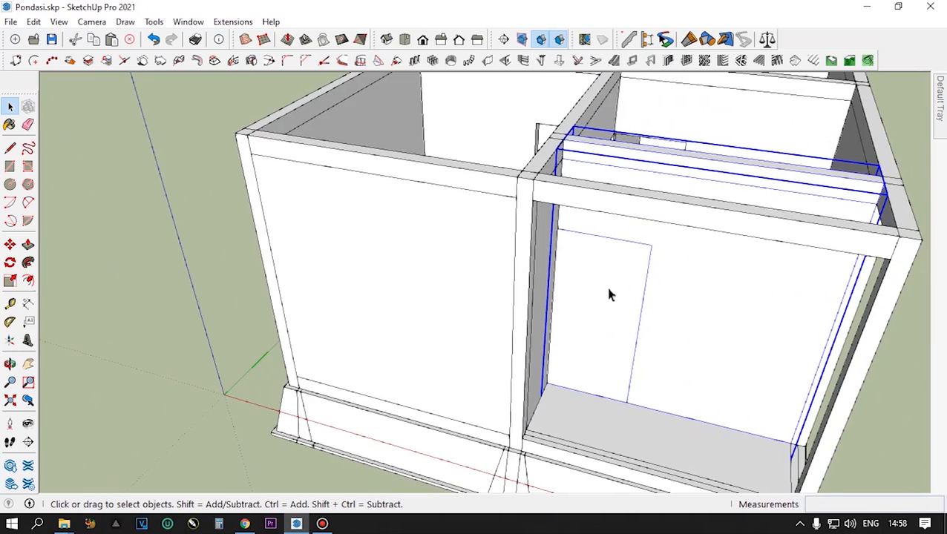
pyautogui.doubleClick(609, 296)
pyautogui.click(609, 296)
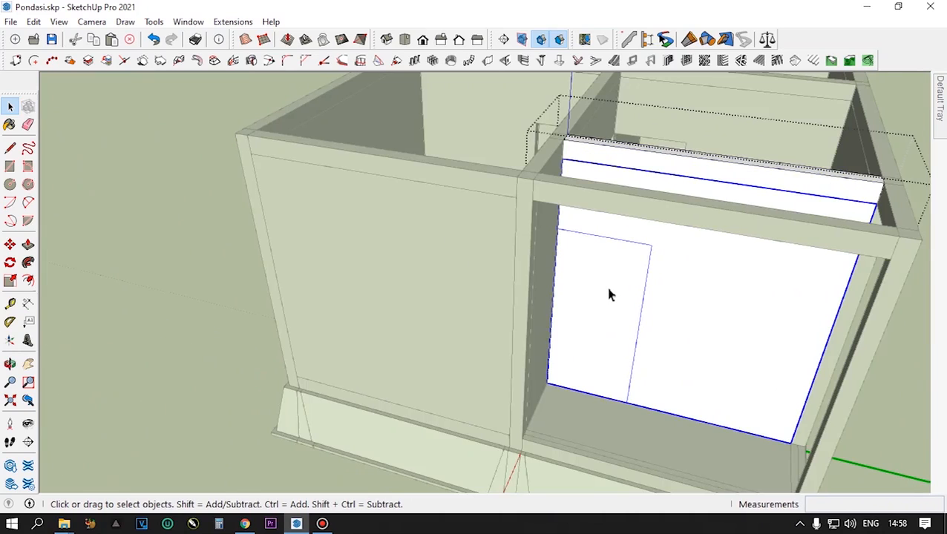
pyautogui.doubleClick(609, 295)
pyautogui.click(594, 292)
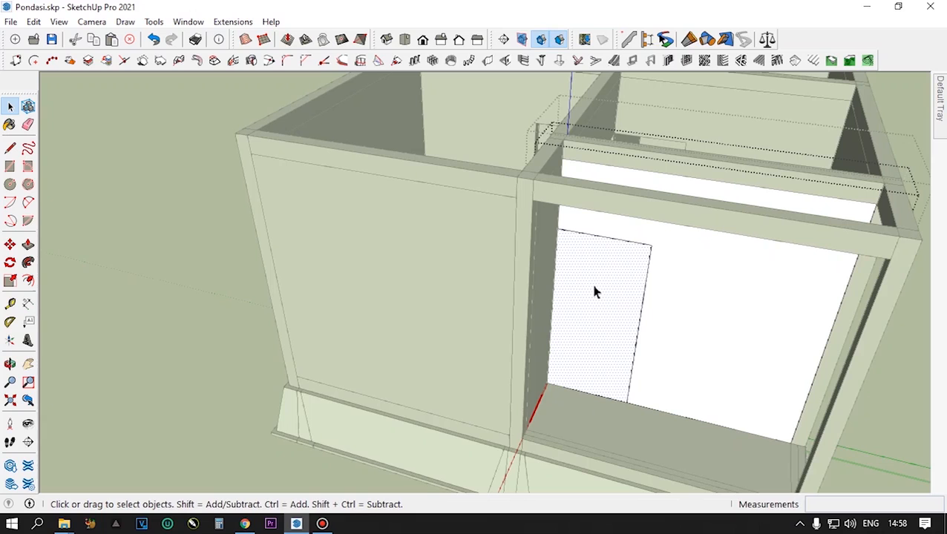
# - Push the door face 15 cm through the panel to cut the opening, and return to the whole model
pyautogui.press('p')
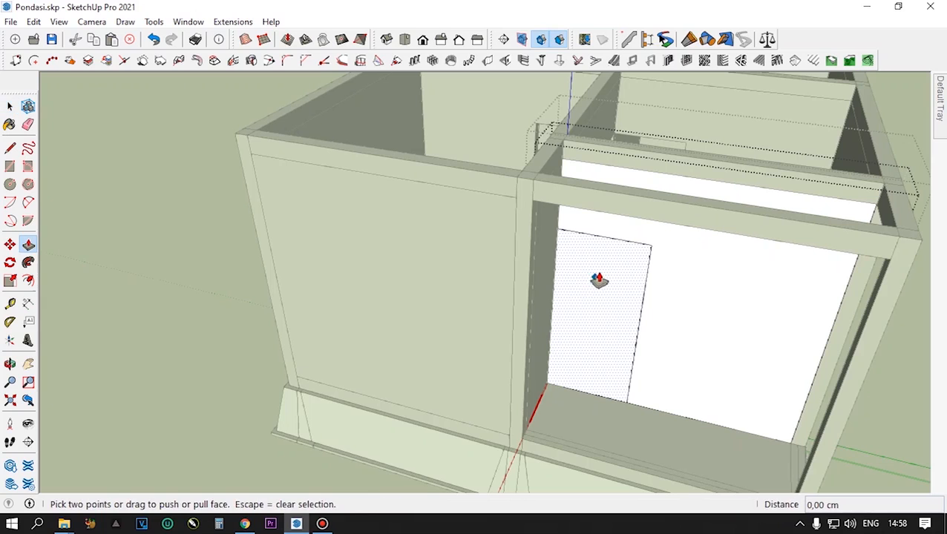
pyautogui.doubleClick(592, 303)
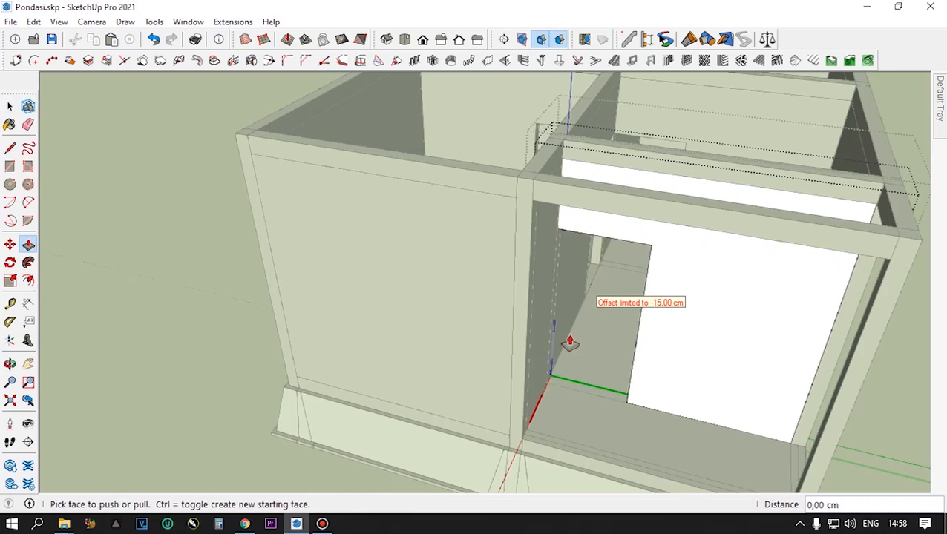
pyautogui.scroll(-5, 592, 303)
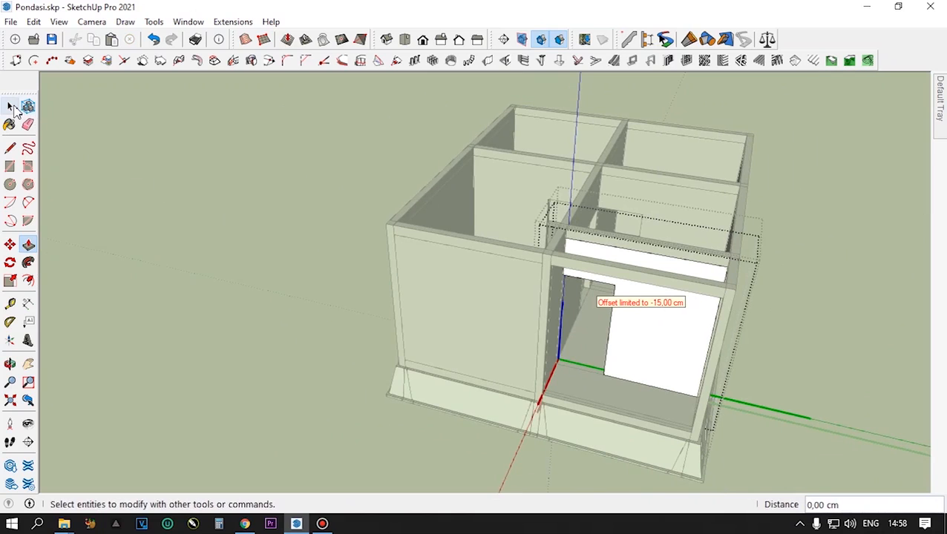
pyautogui.click(10, 106)
pyautogui.click(231, 167)
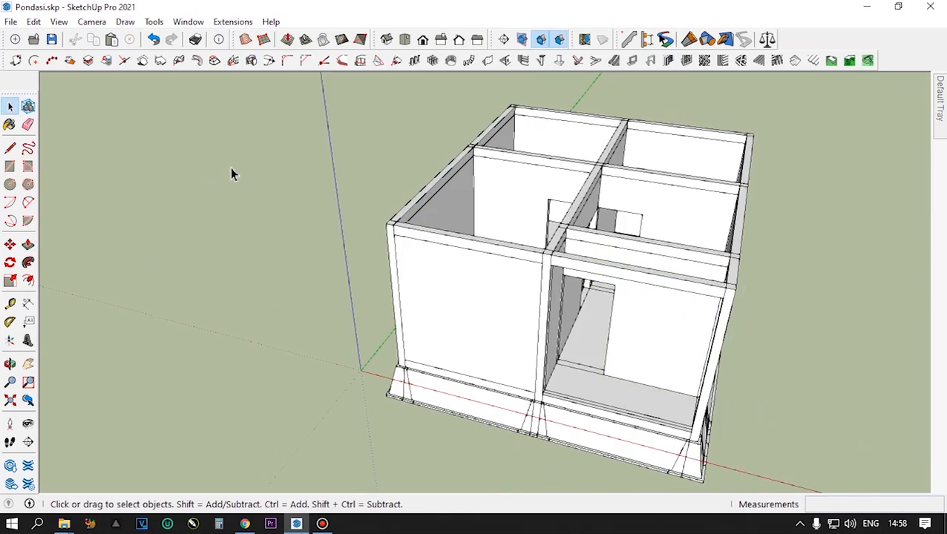
# - Check whether the outer side wall component and its nested panel can still be made unique
pyautogui.scroll(-3, 483, 302)
pyautogui.moveTo(598, 311); pyautogui.dragTo(279, 310, button='middle')
pyautogui.click(505, 295)
pyautogui.click(517, 325)
pyautogui.moveTo(376, 327); pyautogui.dragTo(634, 323, button='middle')
pyautogui.click(496, 310)
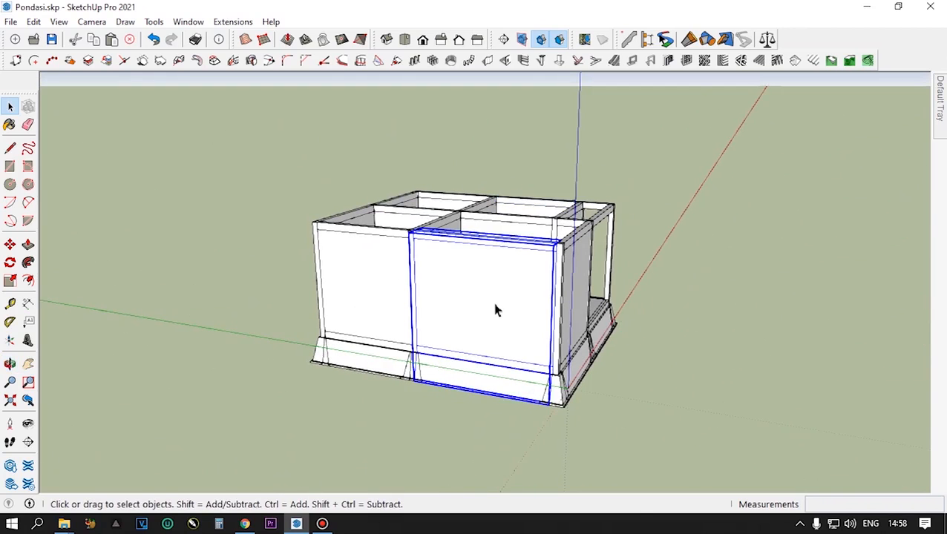
pyautogui.rightClick(497, 310)
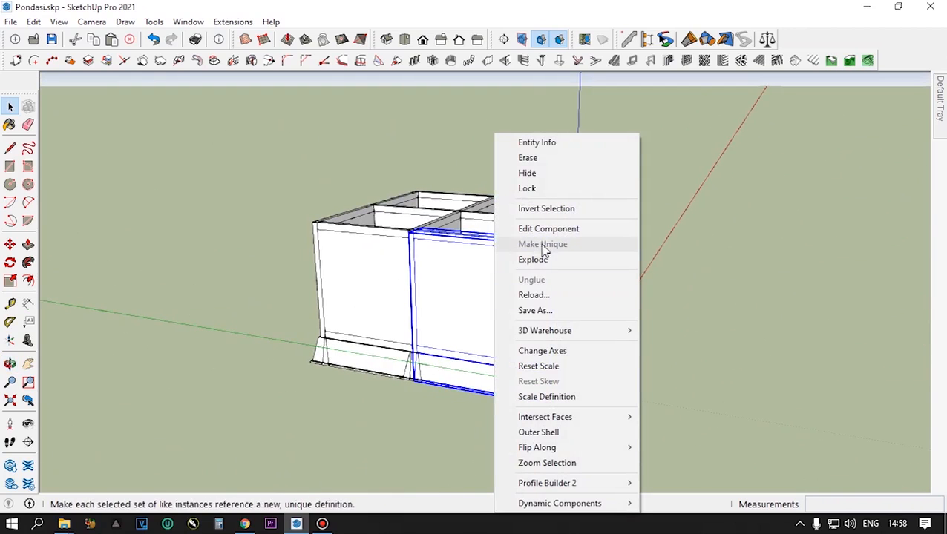
pyautogui.doubleClick(462, 294)
pyautogui.click(468, 294)
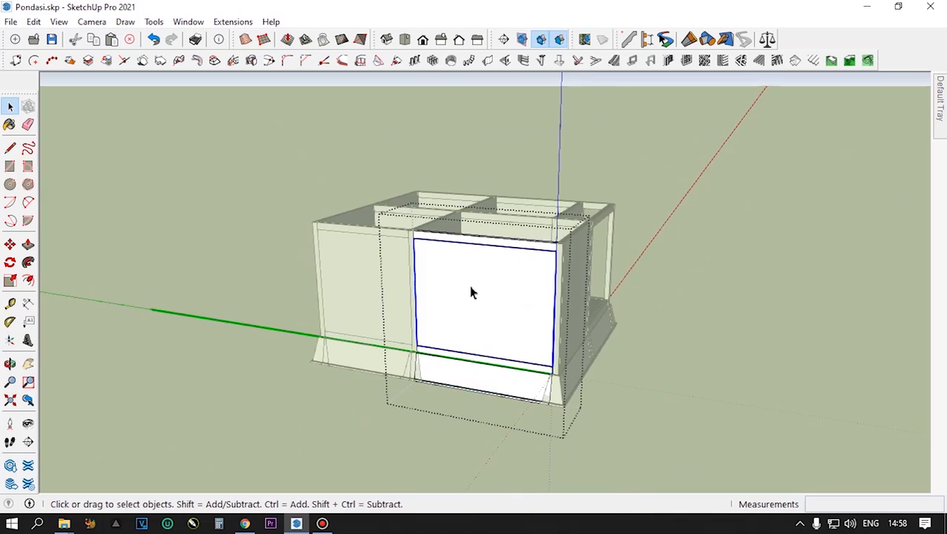
pyautogui.rightClick(472, 293)
pyautogui.click(734, 244)
# - Draw a 185 cm horizontal line from the door opening's upper corner across the open-fronted room's rear wall
pyautogui.scroll(-3, 513, 377)
pyautogui.moveTo(518, 352); pyautogui.dragTo(395, 458, button='middle')
pyautogui.moveTo(499, 336); pyautogui.dragTo(309, 322, button='middle')
pyautogui.moveTo(436, 346); pyautogui.dragTo(421, 279, button='middle')
pyautogui.scroll(5, 529, 313)
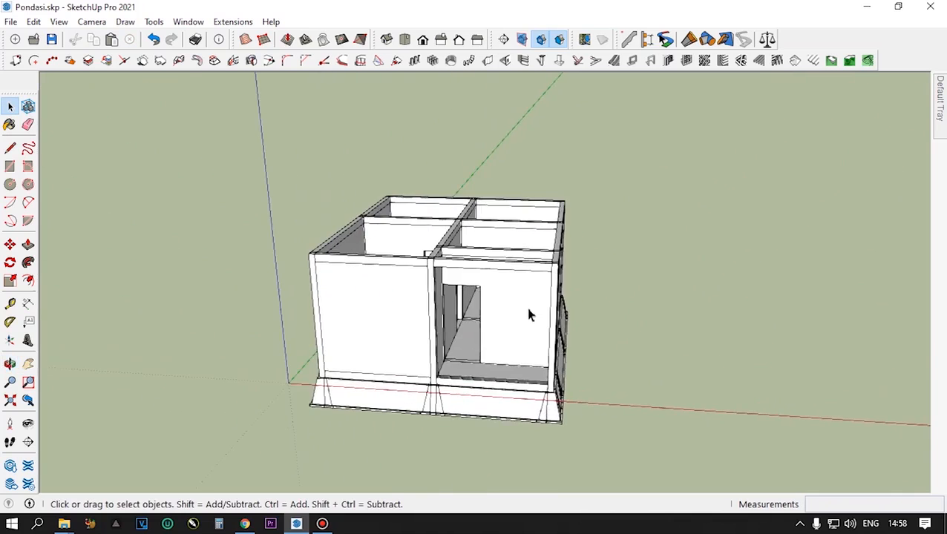
pyautogui.moveTo(507, 319)
pyautogui.mouseDown(button='middle')
pyautogui.moveTo(532, 290)
pyautogui.moveTo(504, 315)
pyautogui.mouseUp(button='middle')
pyautogui.scroll(3, 503, 312)
pyautogui.click(506, 299)
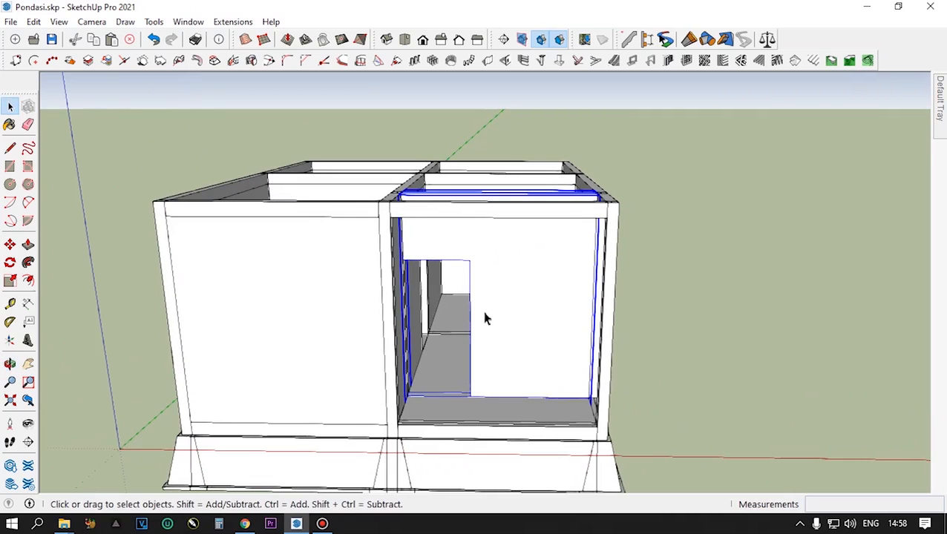
pyautogui.scroll(-1, 503, 305)
pyautogui.moveTo(503, 304); pyautogui.dragTo(512, 290, button='middle')
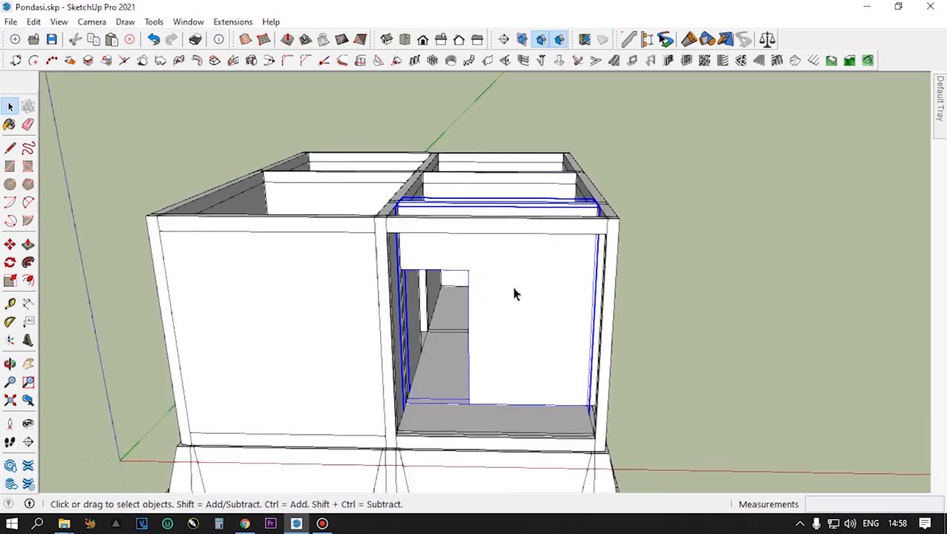
pyautogui.scroll(2, 512, 290)
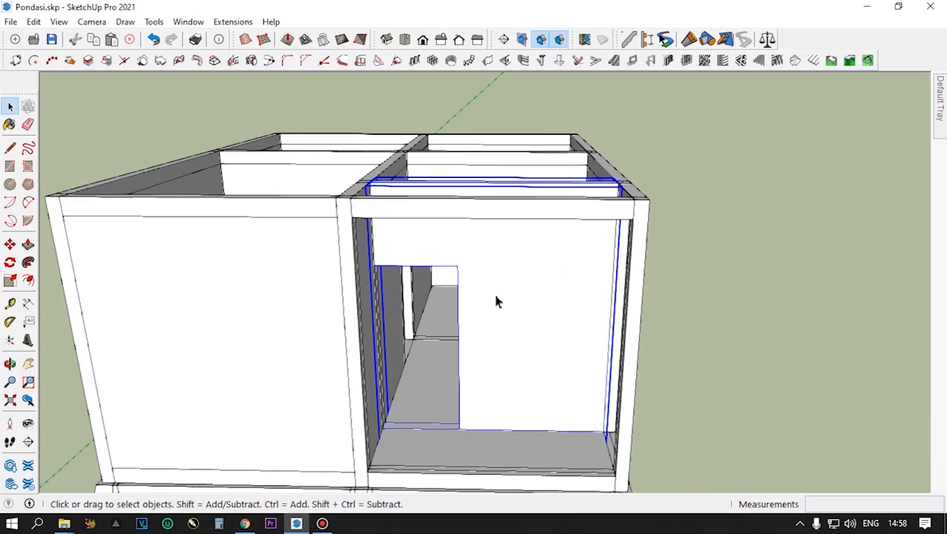
pyautogui.click(11, 151)
pyautogui.click(456, 266)
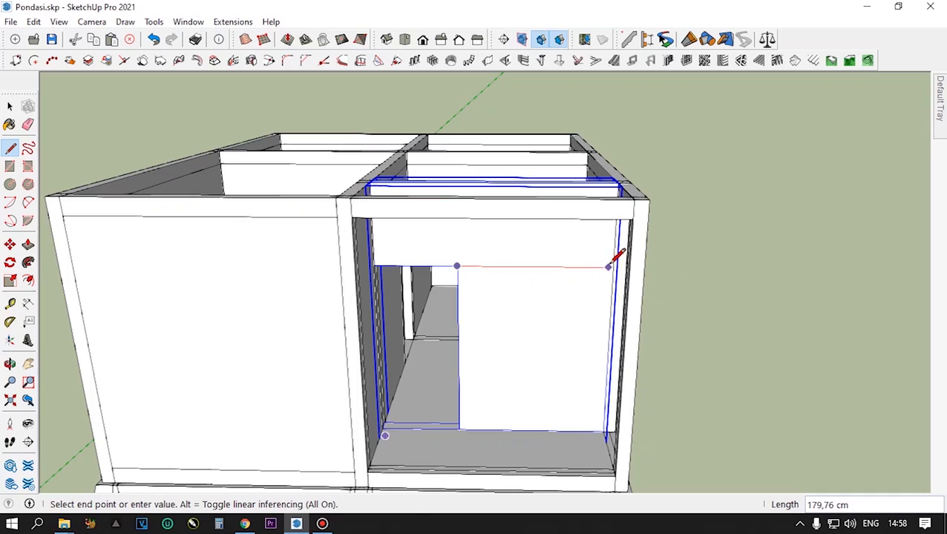
pyautogui.write('185')
pyautogui.press('Return')
pyautogui.press('space')
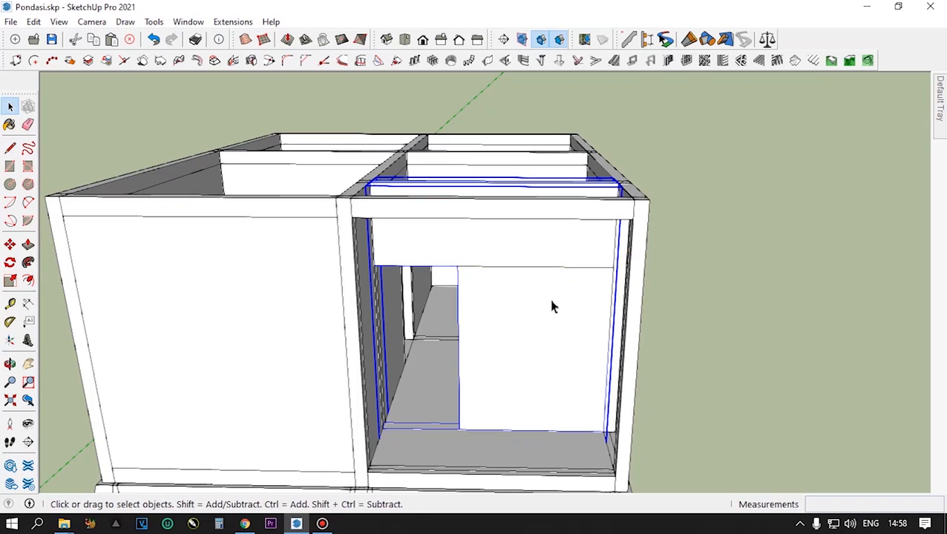
# - Open that rear wall segment and its nested panel for editing, and select the panel's front face
pyautogui.doubleClick(504, 358)
pyautogui.click(516, 338)
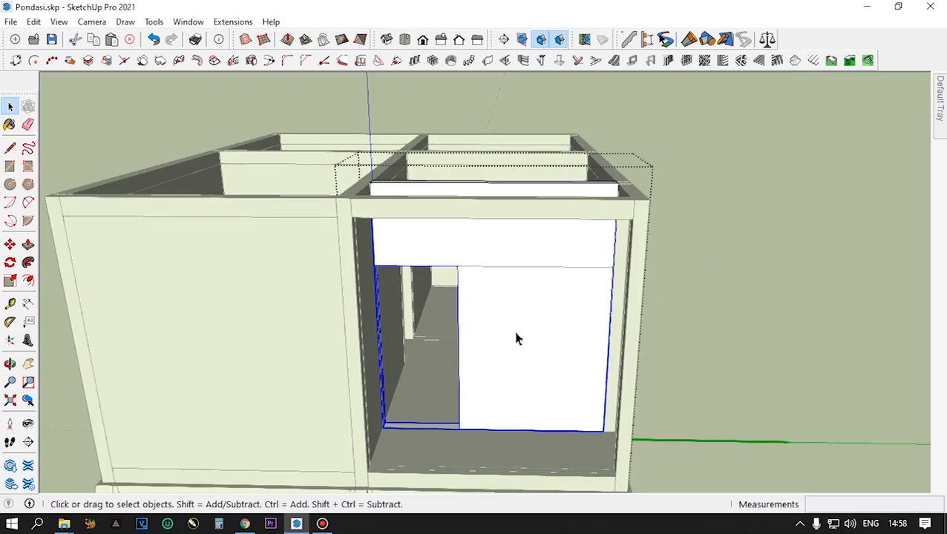
pyautogui.doubleClick(518, 332)
pyautogui.click(517, 333)
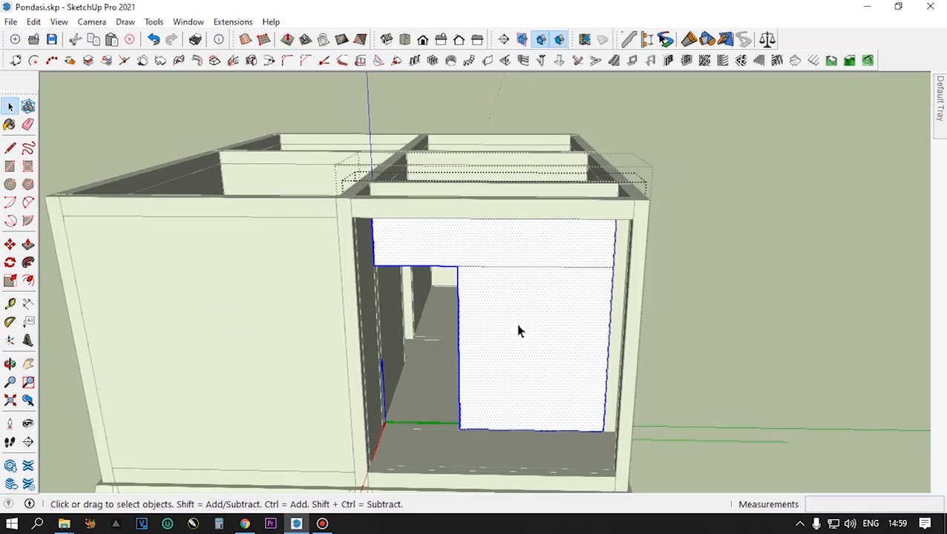
# - Copy the panel's bottom edge beside the door opening 50 cm upward to mark the window sill
pyautogui.moveTo(512, 375); pyautogui.dragTo(559, 363, button='middle')
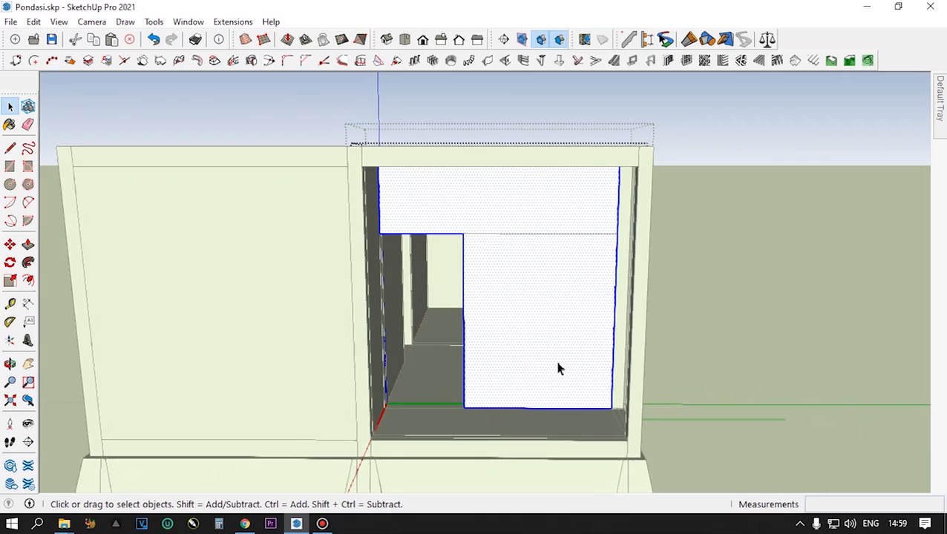
pyautogui.scroll(1, 558, 369)
pyautogui.click(509, 414)
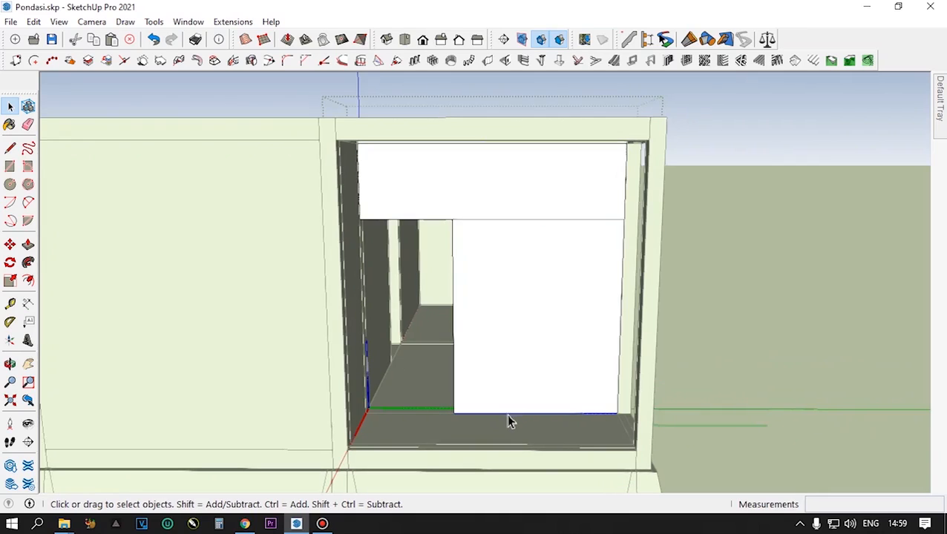
pyautogui.press('m')
pyautogui.click(456, 408)
pyautogui.press('ctrl')
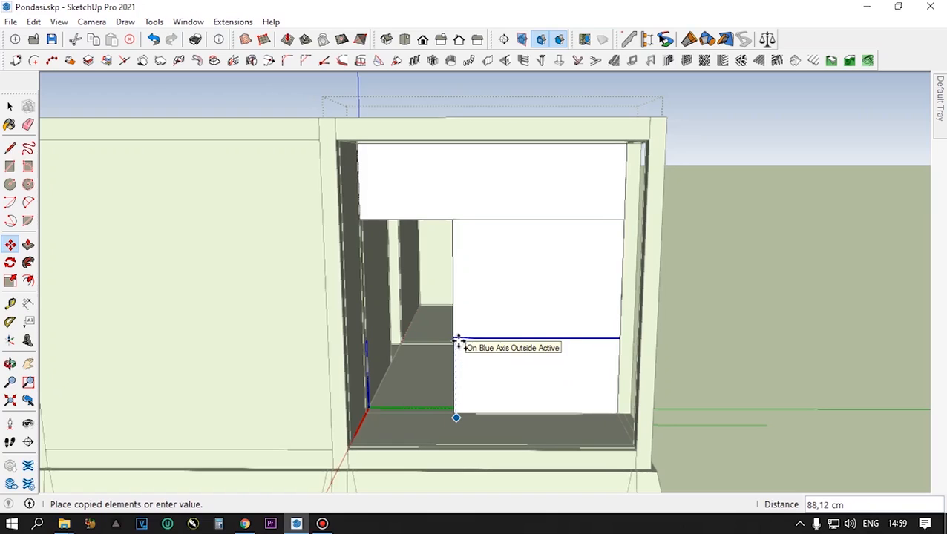
pyautogui.write('5')
pyautogui.press('Return')
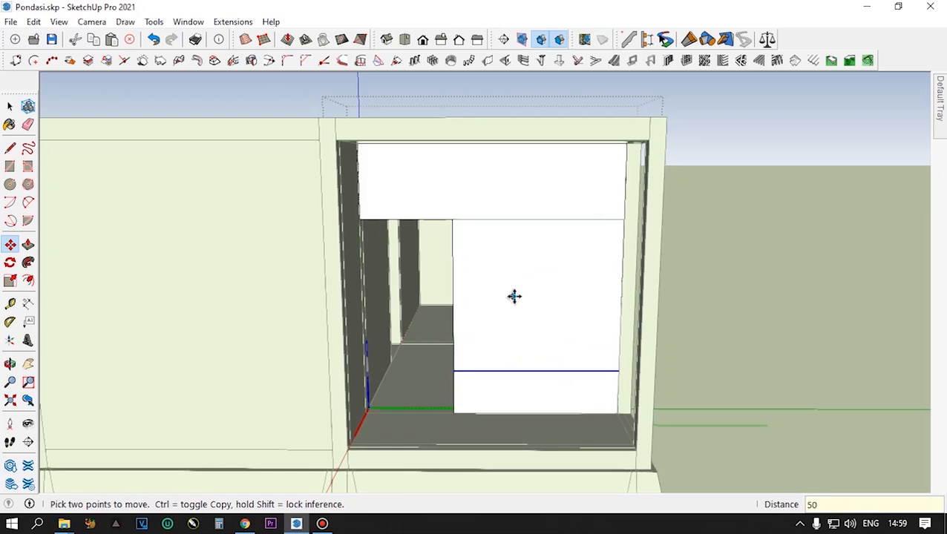
pyautogui.press('space')
# - Copy the door opening's side edge above the sill line about 20 cm into the panel to mark the window's near side
pyautogui.scroll(1, 512, 300)
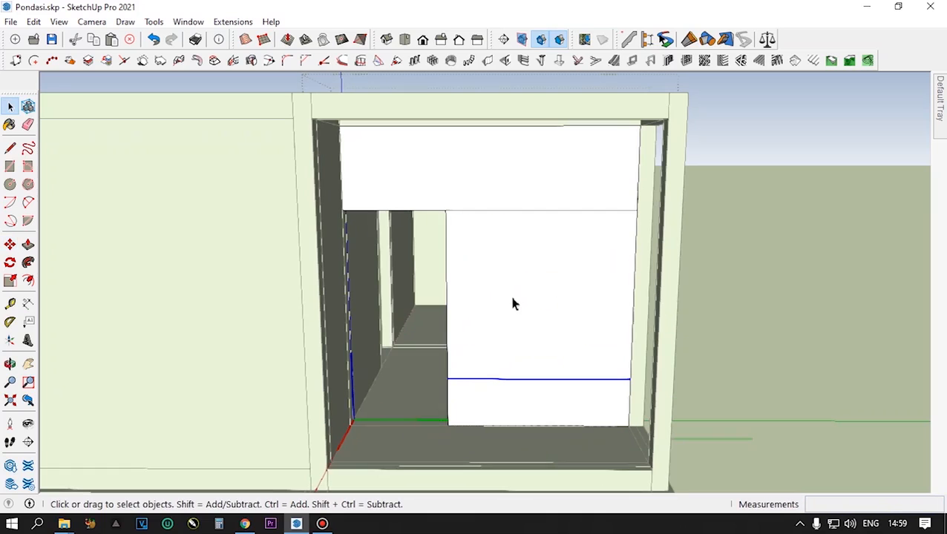
pyautogui.click(448, 257)
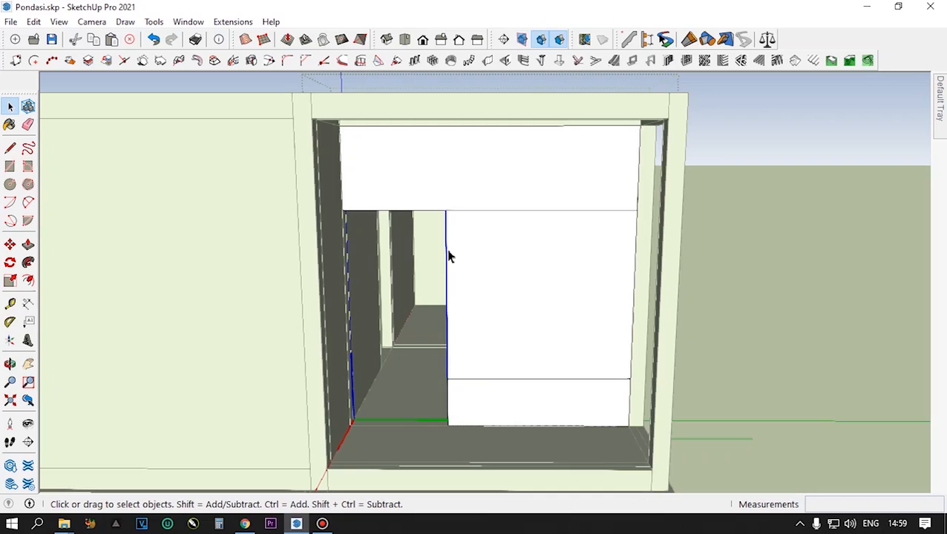
pyautogui.press('m')
pyautogui.press('ctrl')
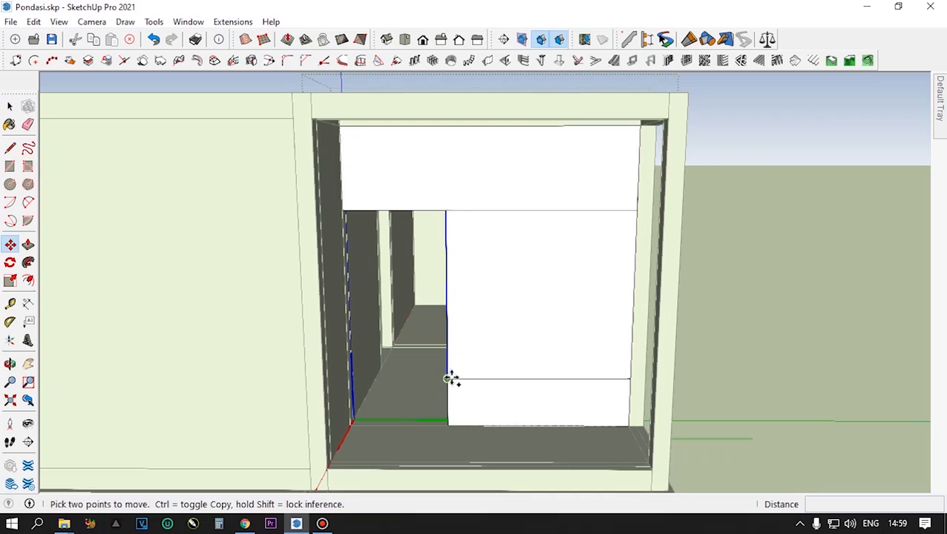
pyautogui.click(446, 379)
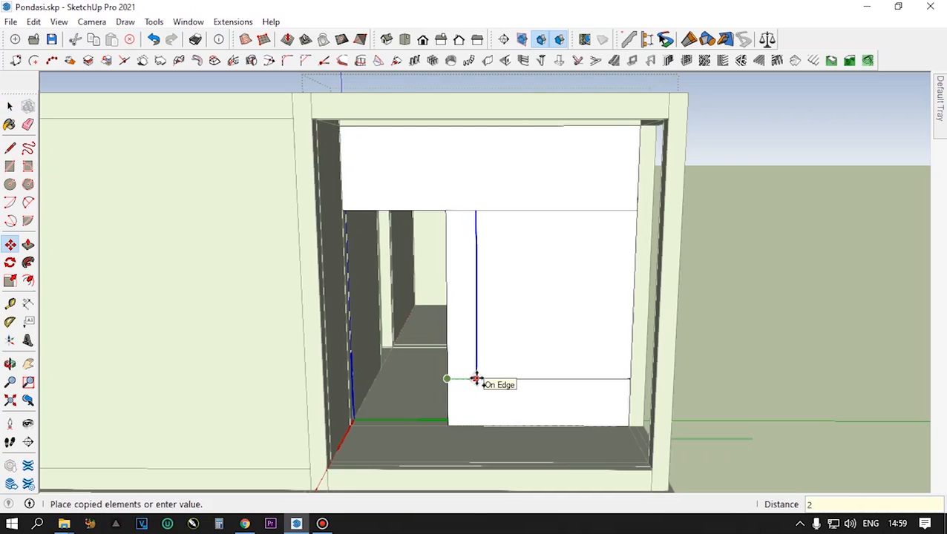
pyautogui.press('Return')
pyautogui.press('space')
# - Copy the window's near-side vertical edge 150 cm along the sill line to mark the window's far side
pyautogui.click(618, 348)
pyautogui.scroll(2, 623, 365)
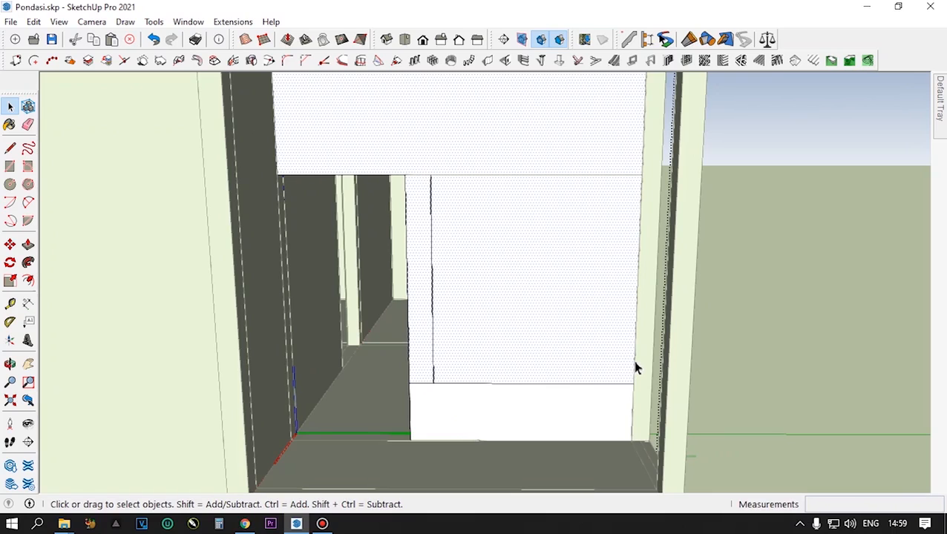
pyautogui.click(635, 366)
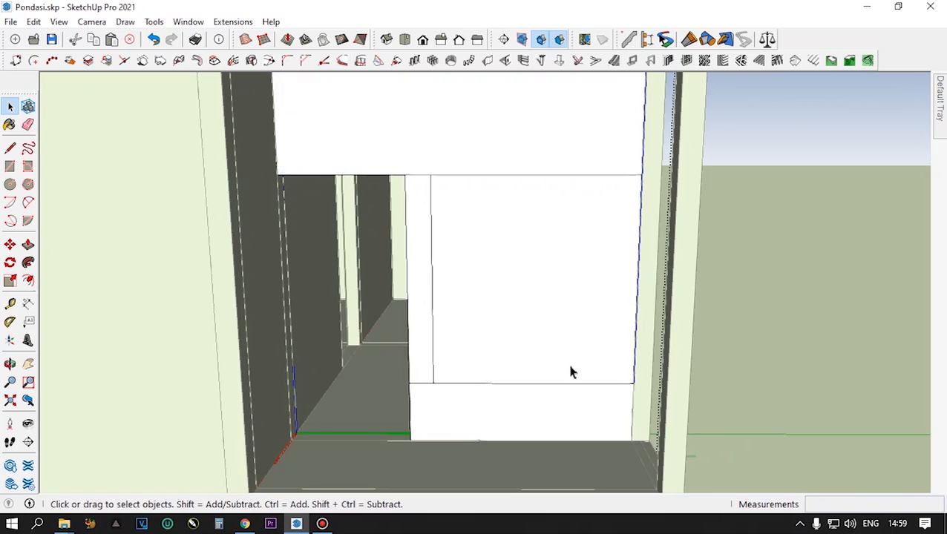
pyautogui.click(434, 235)
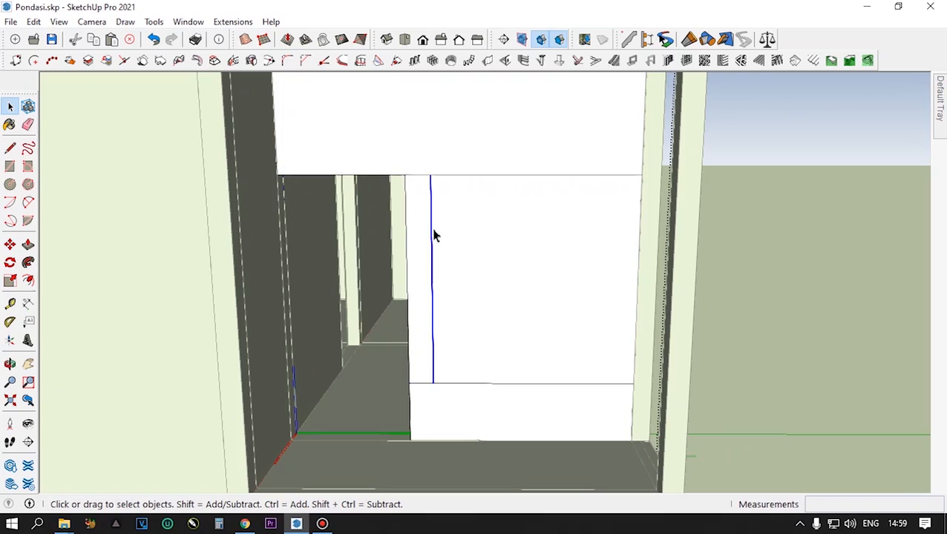
pyautogui.press('m')
pyautogui.click(433, 383)
pyautogui.press('ctrl')
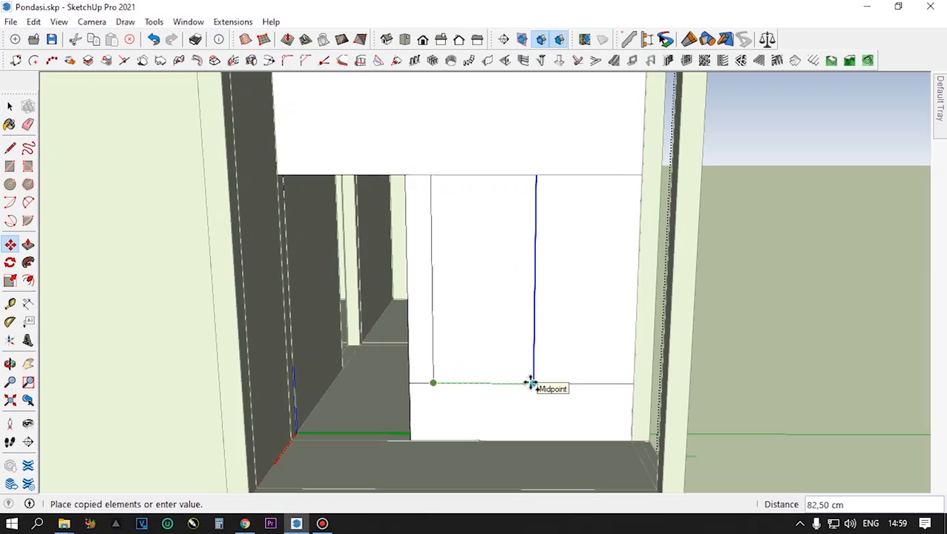
pyautogui.write('150')
pyautogui.press('Return')
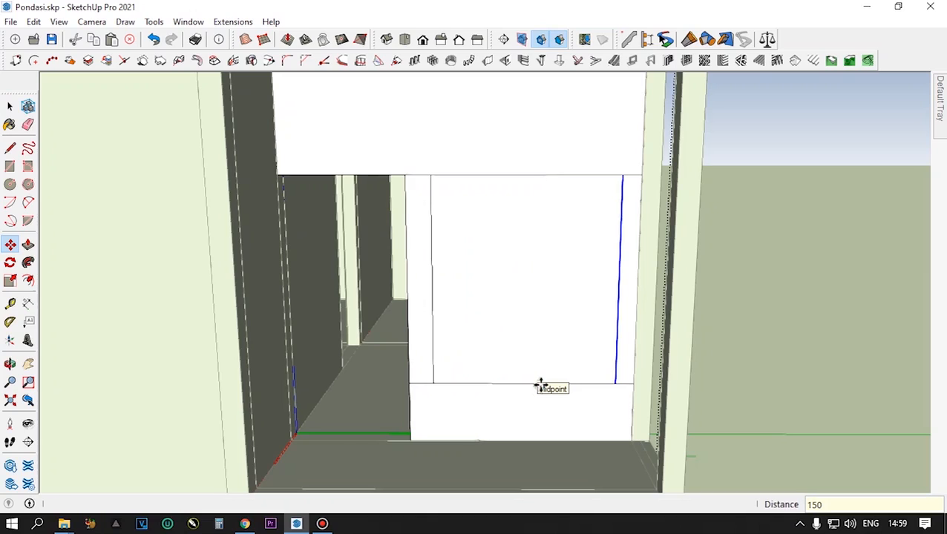
pyautogui.scroll(-3, 556, 384)
pyautogui.moveTo(556, 384); pyautogui.dragTo(555, 382, button='middle')
pyautogui.scroll(4, 586, 386)
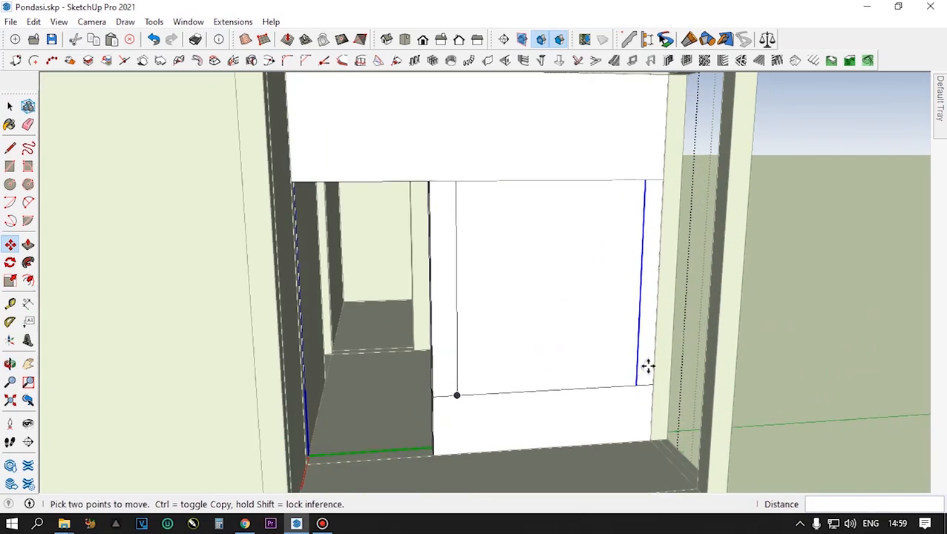
pyautogui.press('space')
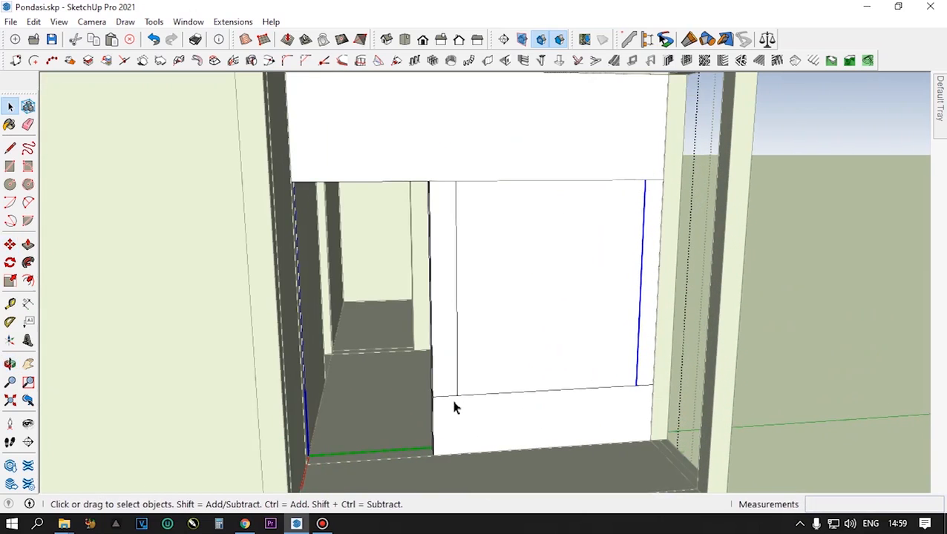
# - Trace the sill line from the window's far-side edge to the panel's side edge to check the remaining gap
pyautogui.scroll(5, 648, 389)
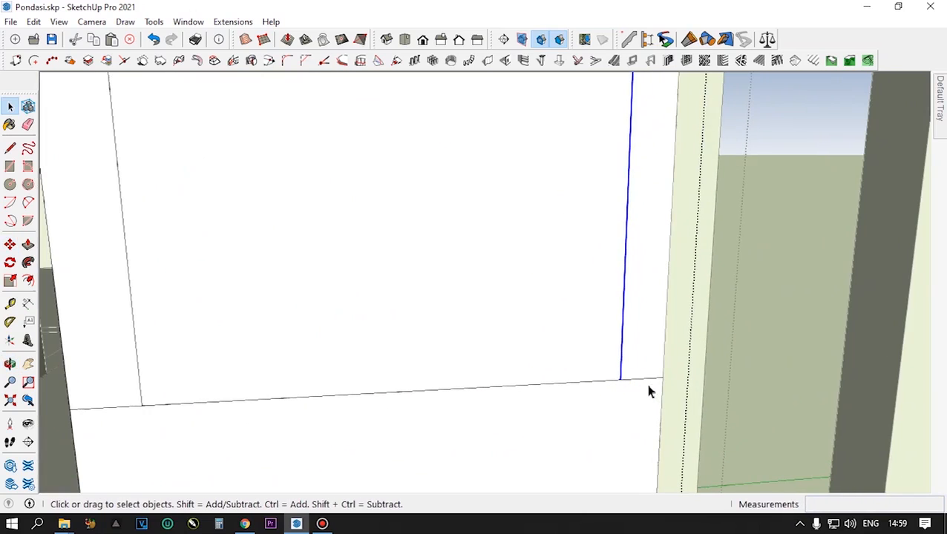
pyautogui.click(10, 147)
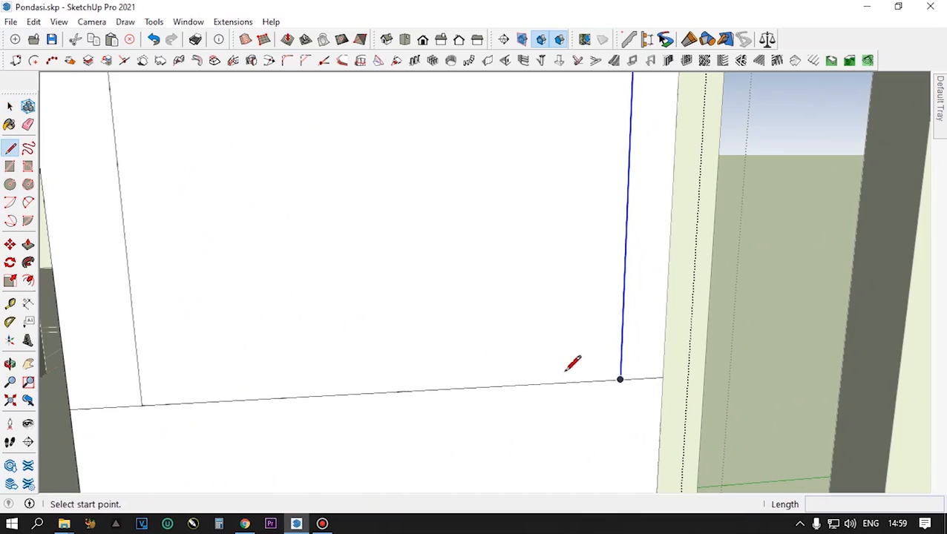
pyautogui.click(620, 379)
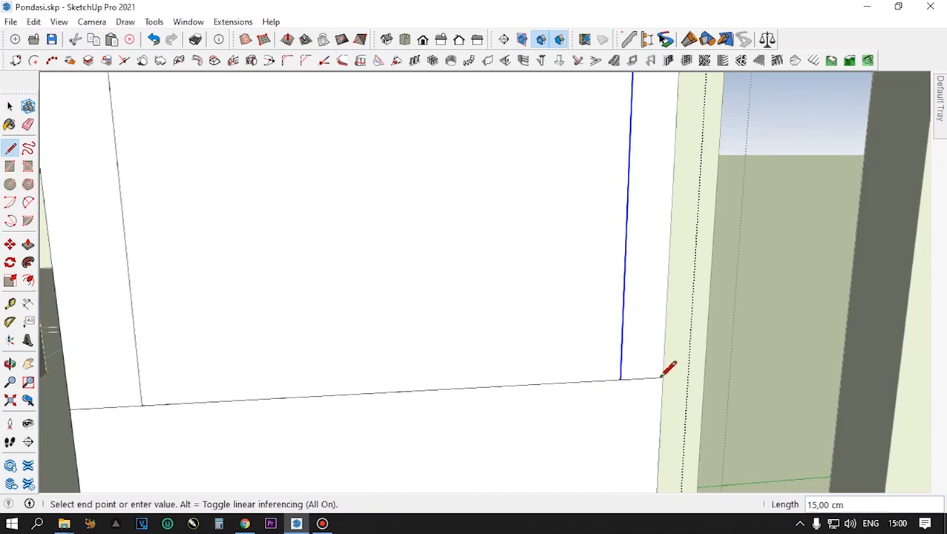
pyautogui.click(663, 377)
pyautogui.scroll(-2, 663, 377)
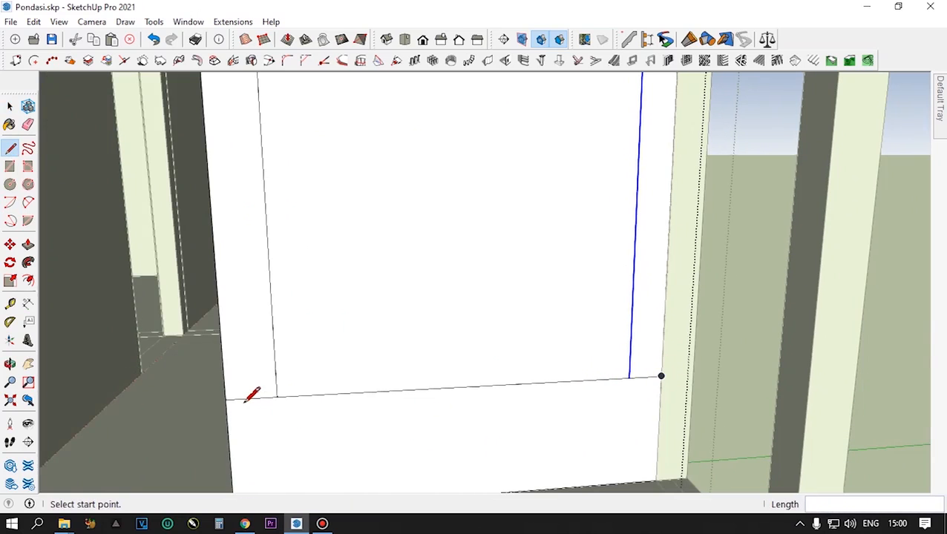
pyautogui.scroll(-2, 297, 396)
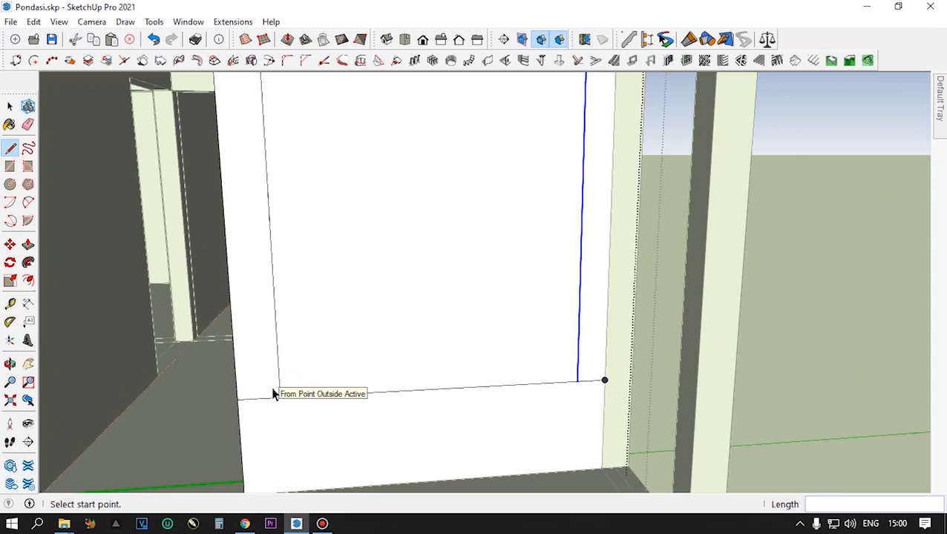
# - Copy the window's far-side vertical edge 5 cm inward along the sill line to narrow the window outline
pyautogui.press('space')
pyautogui.scroll(-1, 515, 380)
pyautogui.scroll(-1, 515, 381)
pyautogui.moveTo(503, 381); pyautogui.dragTo(476, 353, button='middle')
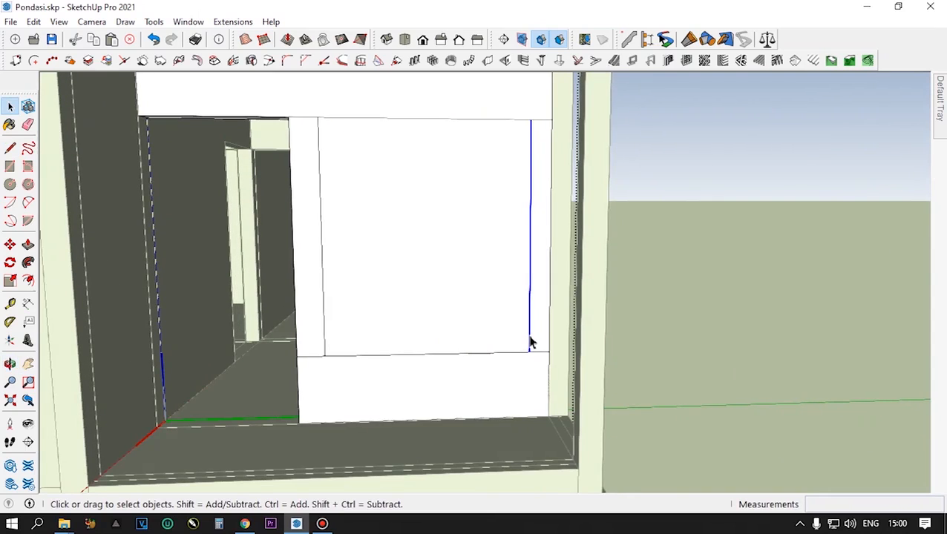
pyautogui.press('m')
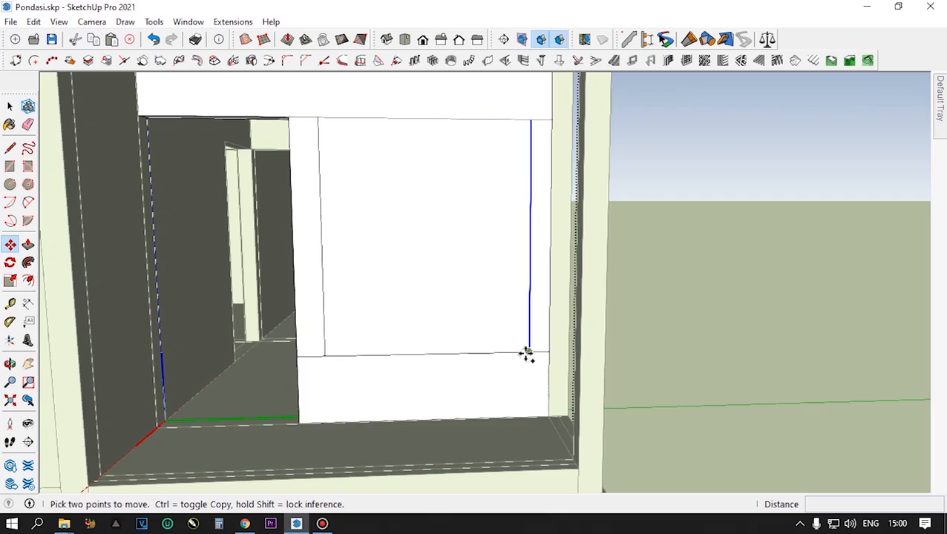
pyautogui.press('ctrl')
pyautogui.click(527, 354)
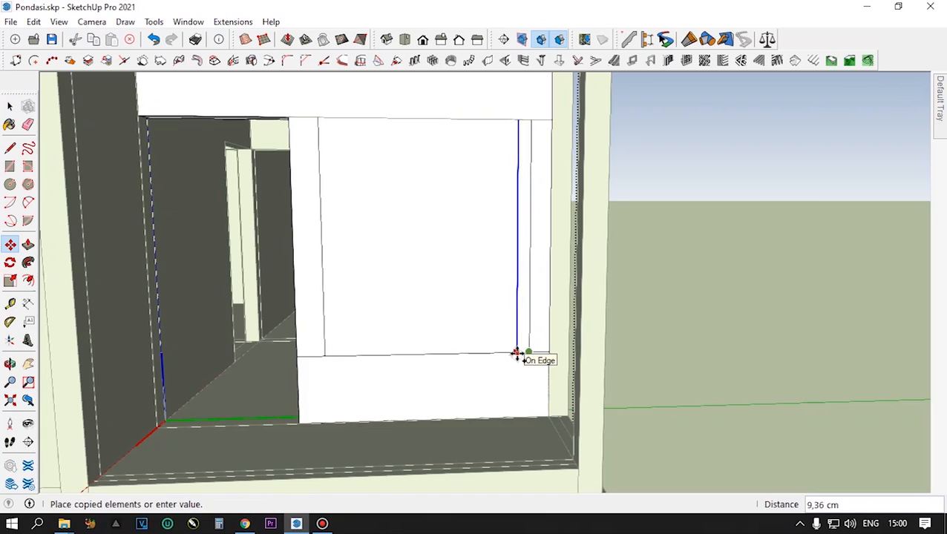
pyautogui.press('Return')
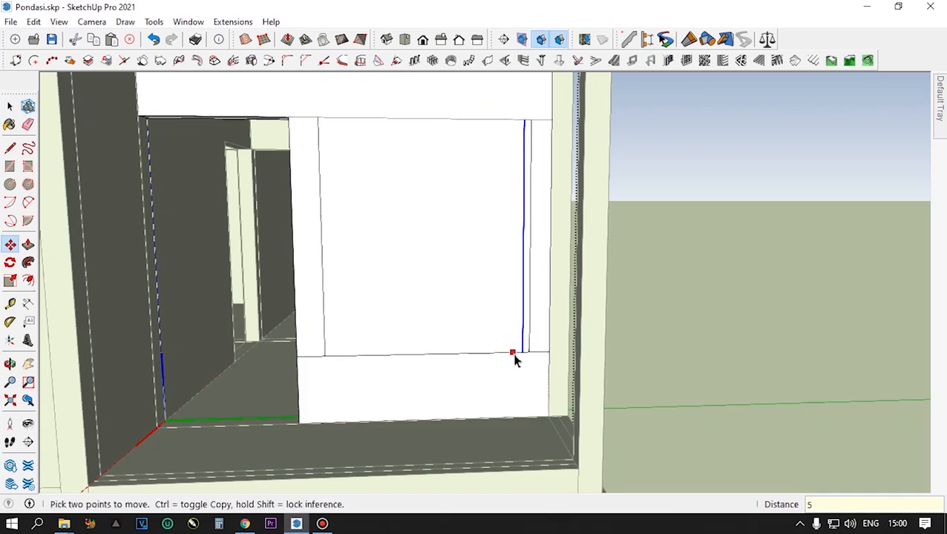
# - Delete the original far-side edge and the surplus sill line segments on both sides of the window outline
pyautogui.press('space')
pyautogui.click(530, 332)
pyautogui.press('Delete')
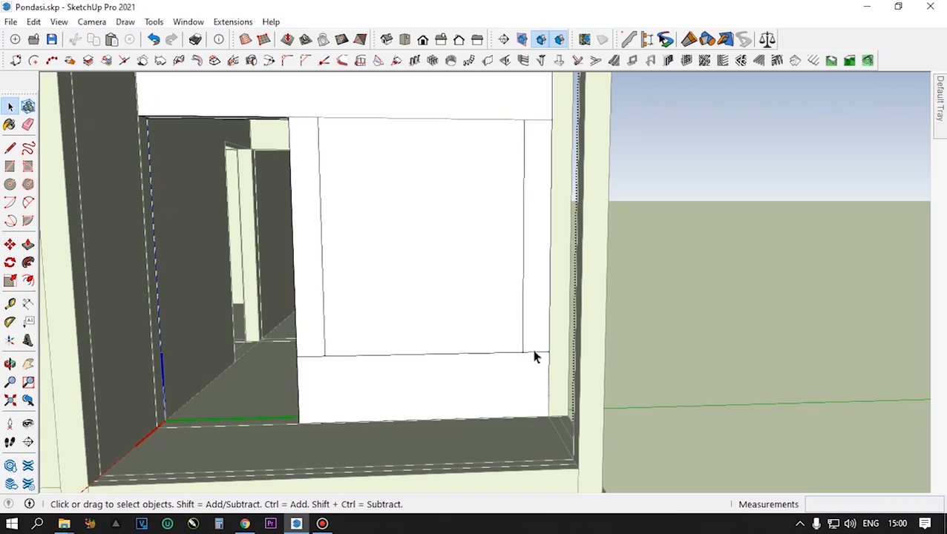
pyautogui.click(533, 353)
pyautogui.press('Delete')
pyautogui.tripleClick(533, 279)
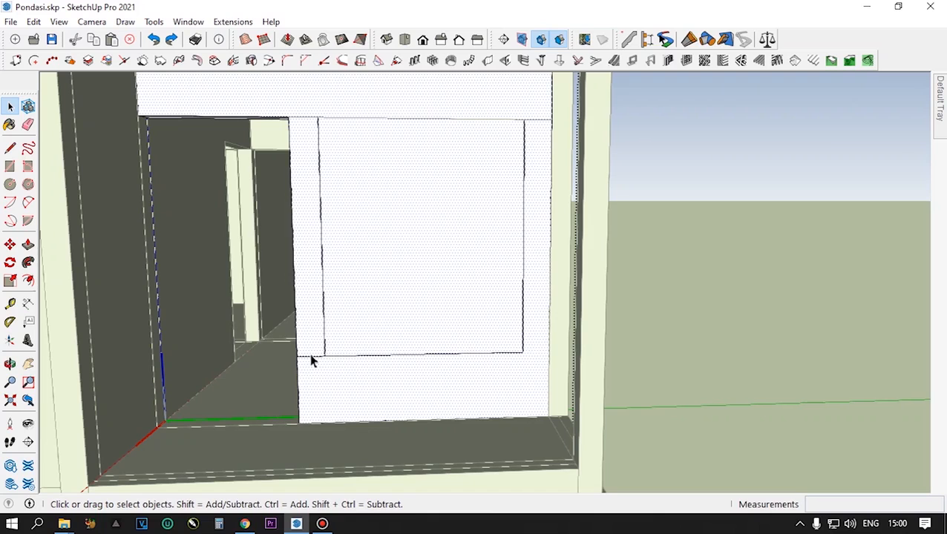
pyautogui.click(311, 364)
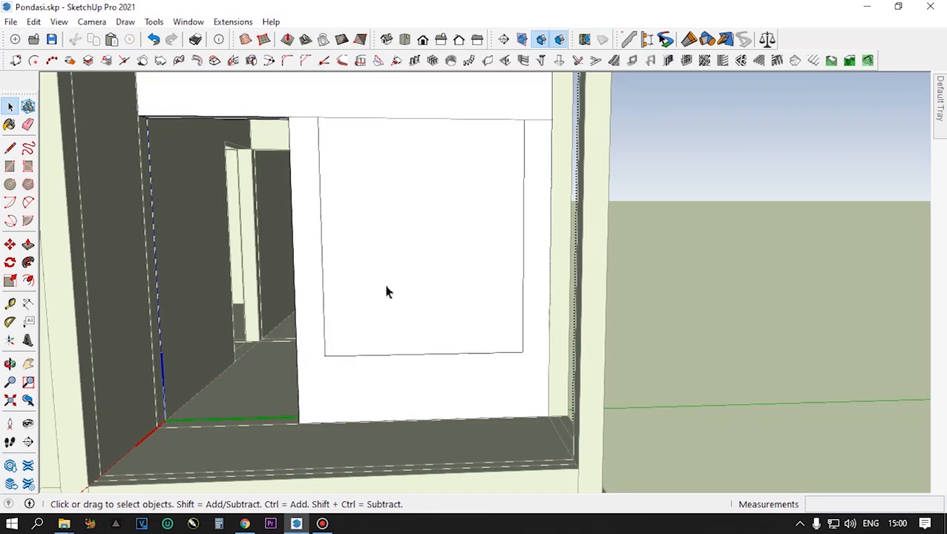
# - Draw a 145 cm line across the window's head between its two side edges to close the outline into a separate face
pyautogui.scroll(-2, 388, 295)
pyautogui.tripleClick(395, 279)
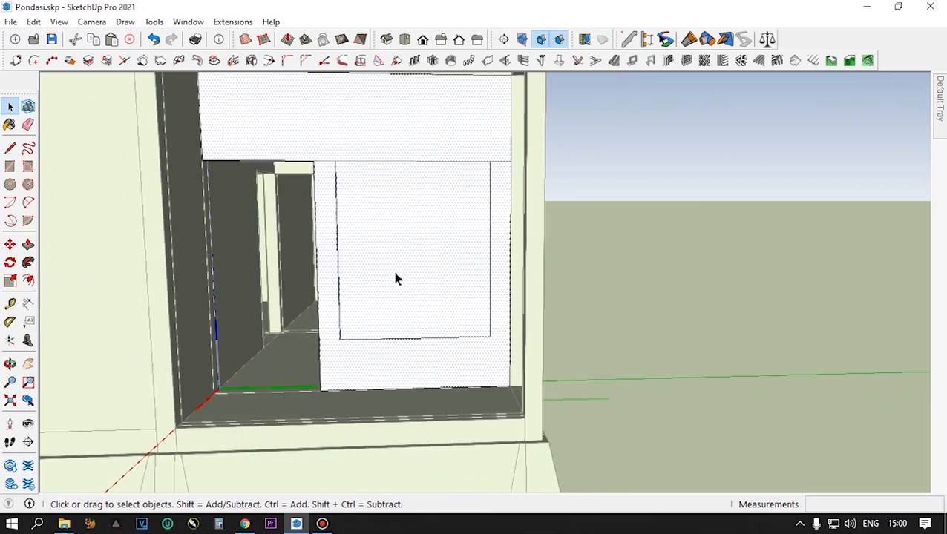
pyautogui.click(10, 148)
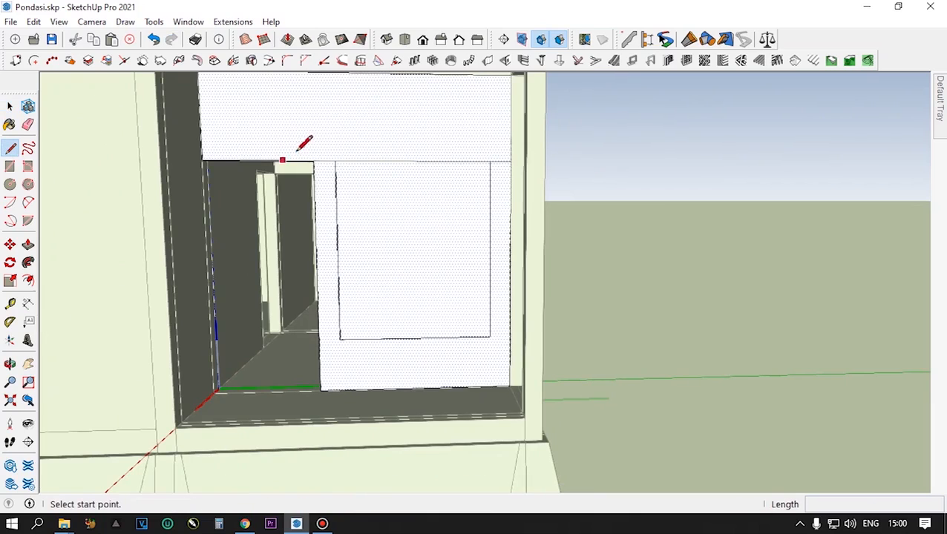
pyautogui.click(335, 161)
pyautogui.click(490, 161)
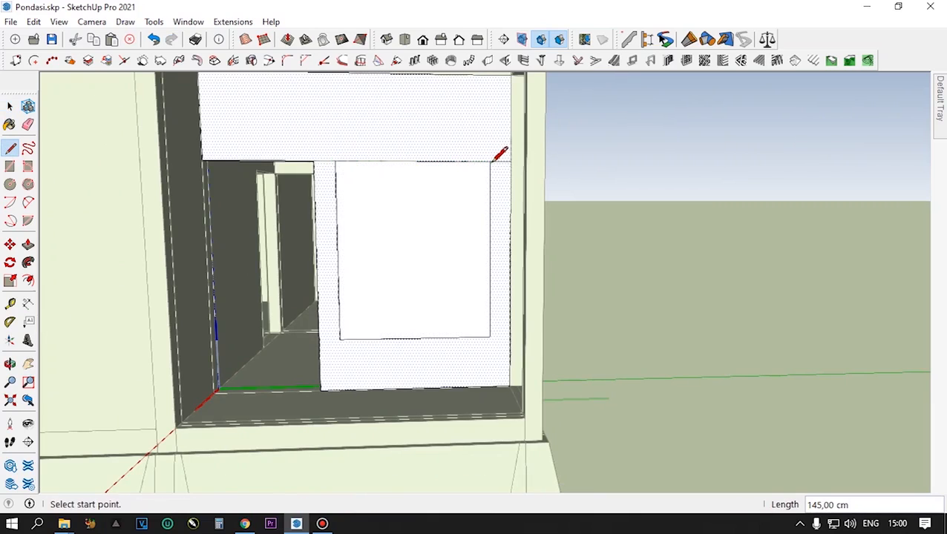
# - Push the window face through the panel to cut the opening, and remove the leftover header line beside it
pyautogui.press('space')
pyautogui.click(447, 218)
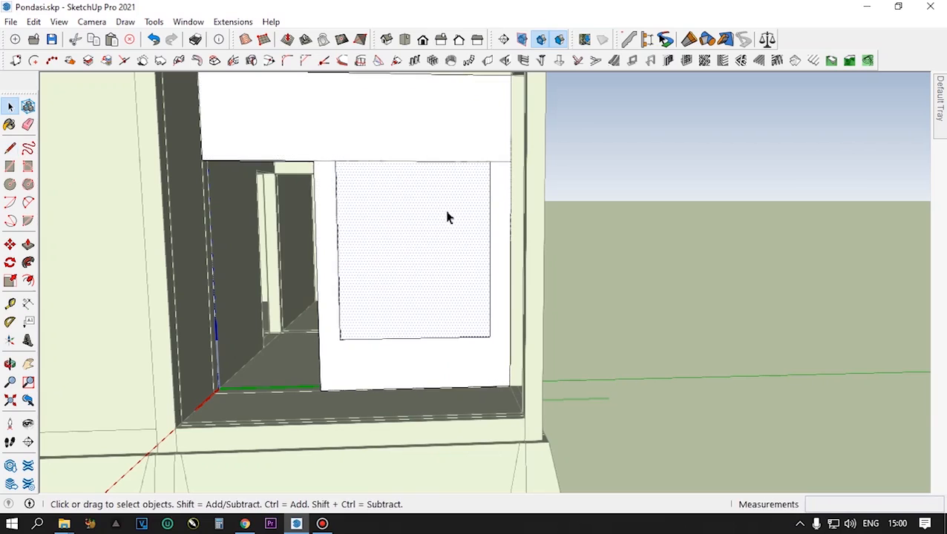
pyautogui.press('p')
pyautogui.doubleClick(446, 219)
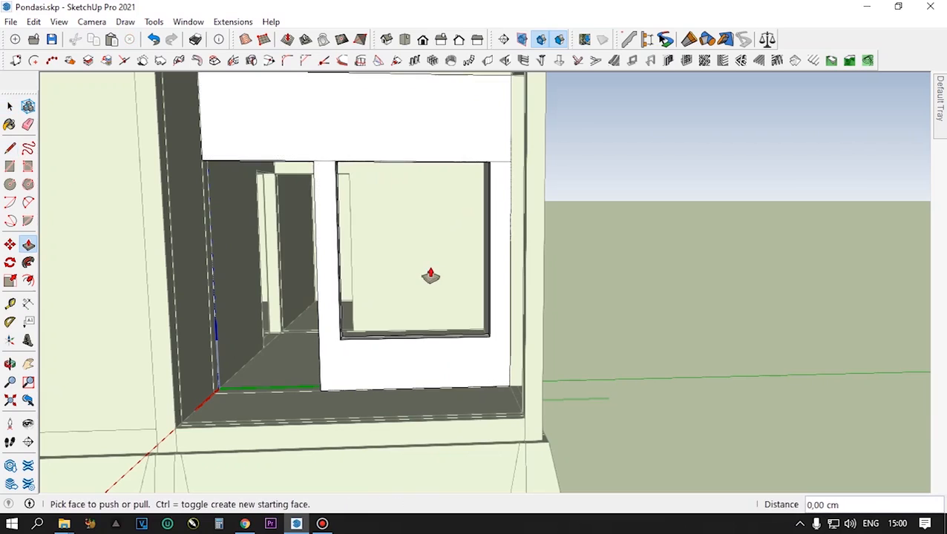
pyautogui.press('space')
pyautogui.click(650, 162)
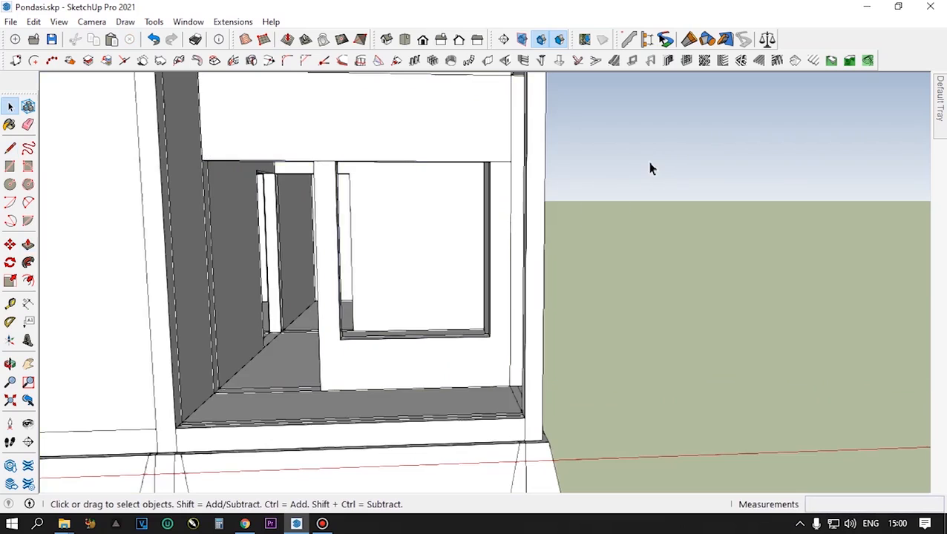
pyautogui.click(502, 163)
pyautogui.press('Delete')
# - Examine the cut door and window openings from several angles and compare them with the rest of the building
pyautogui.scroll(-5, 433, 258)
pyautogui.moveTo(457, 247); pyautogui.dragTo(385, 327, button='middle')
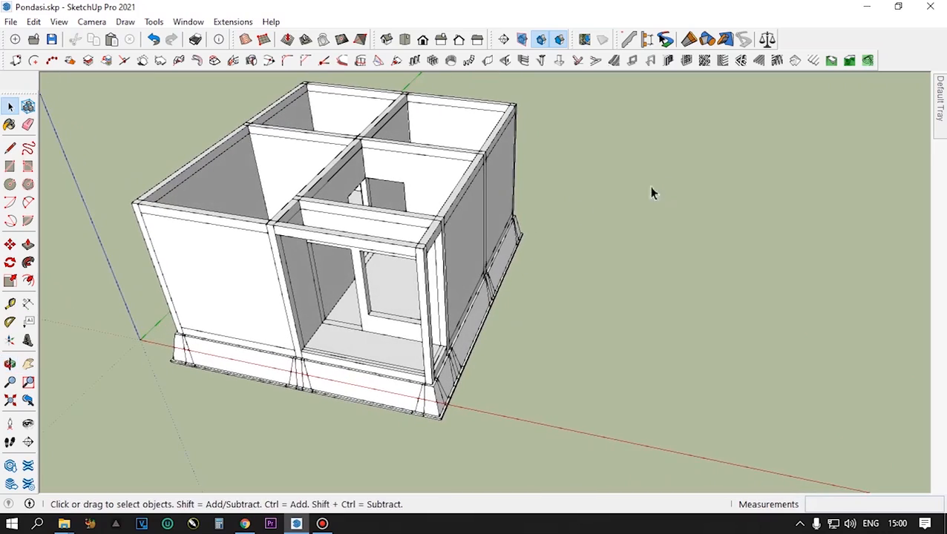
pyautogui.scroll(3, 377, 254)
pyautogui.moveTo(377, 254); pyautogui.dragTo(302, 239, button='middle')
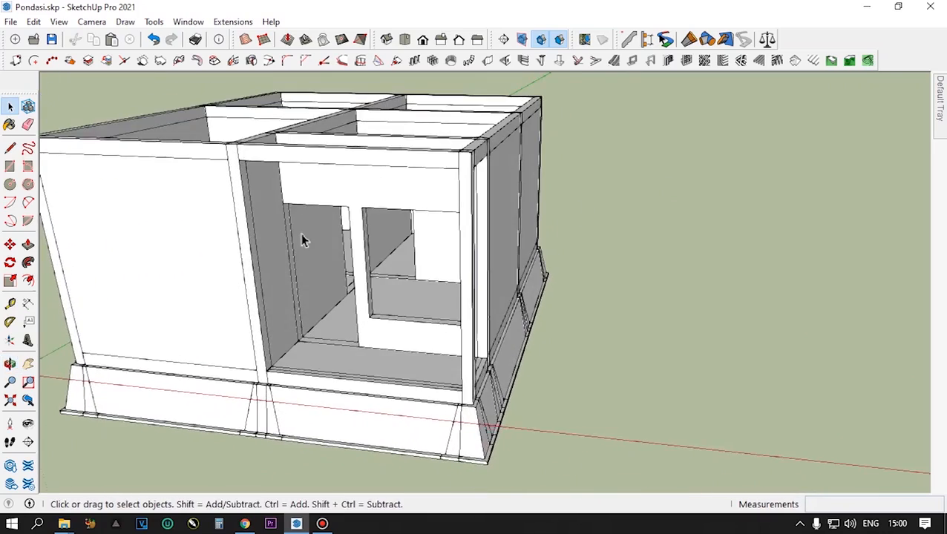
pyautogui.scroll(4, 323, 202)
pyautogui.moveTo(323, 201); pyautogui.dragTo(313, 147, button='middle')
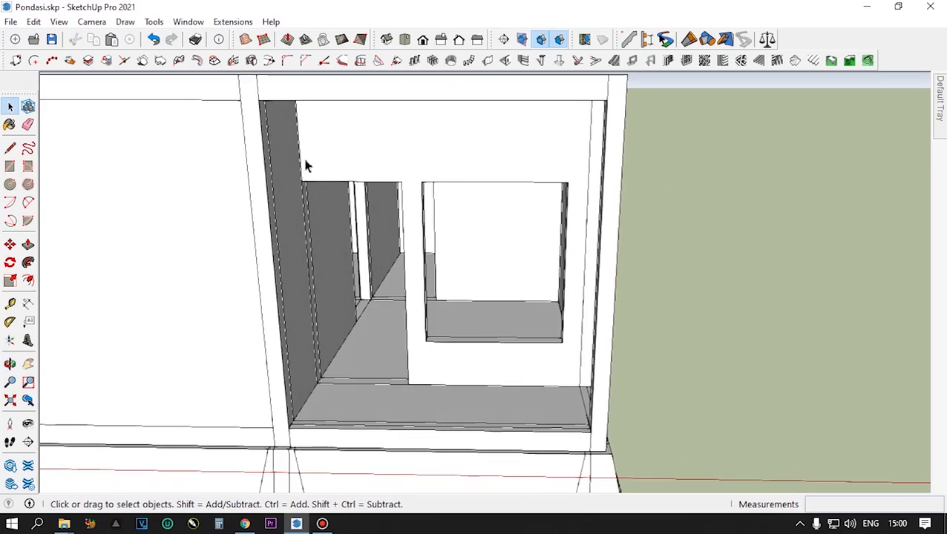
pyautogui.scroll(-5, 557, 185)
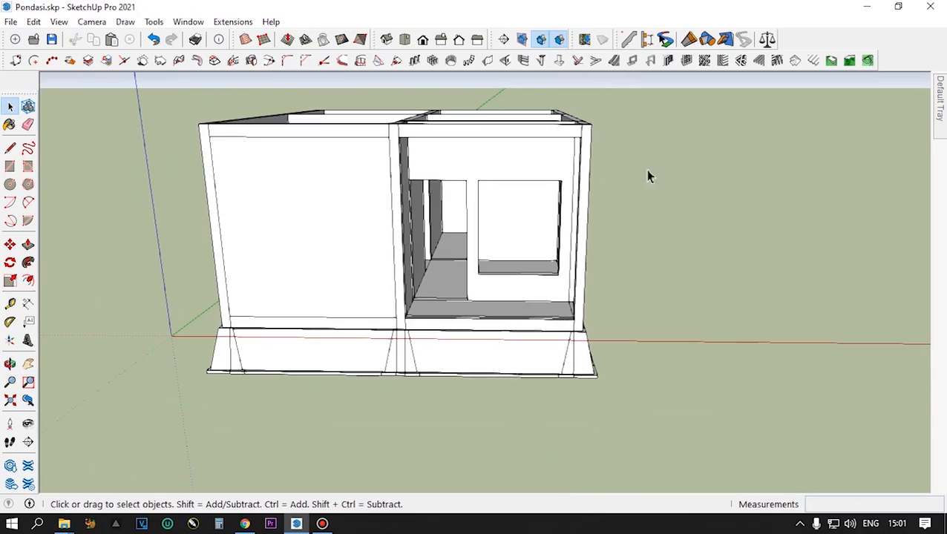
pyautogui.scroll(2, 284, 311)
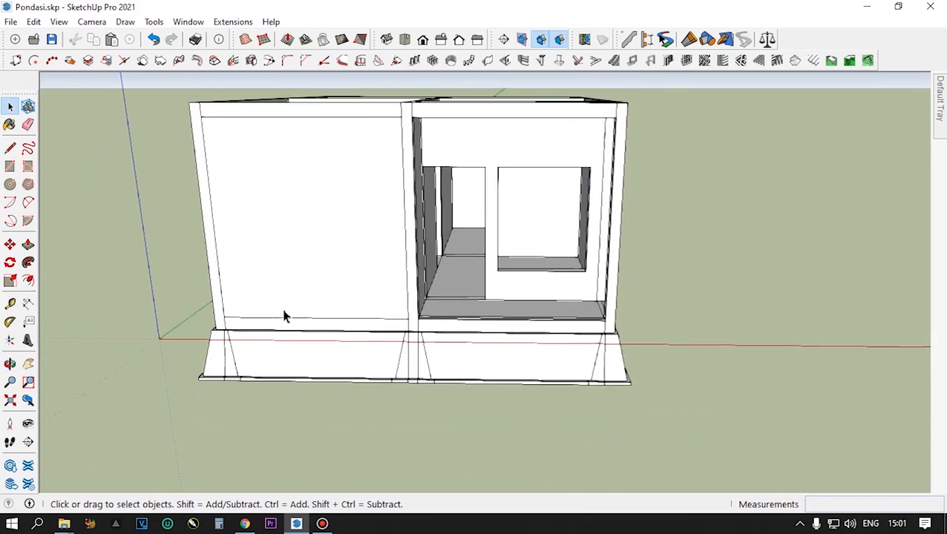
# - Copy the solid front panel's bottom edge 220 cm upward, aligned with the top of the existing window, to mark the head line
pyautogui.moveTo(283, 310); pyautogui.dragTo(279, 306, button='middle')
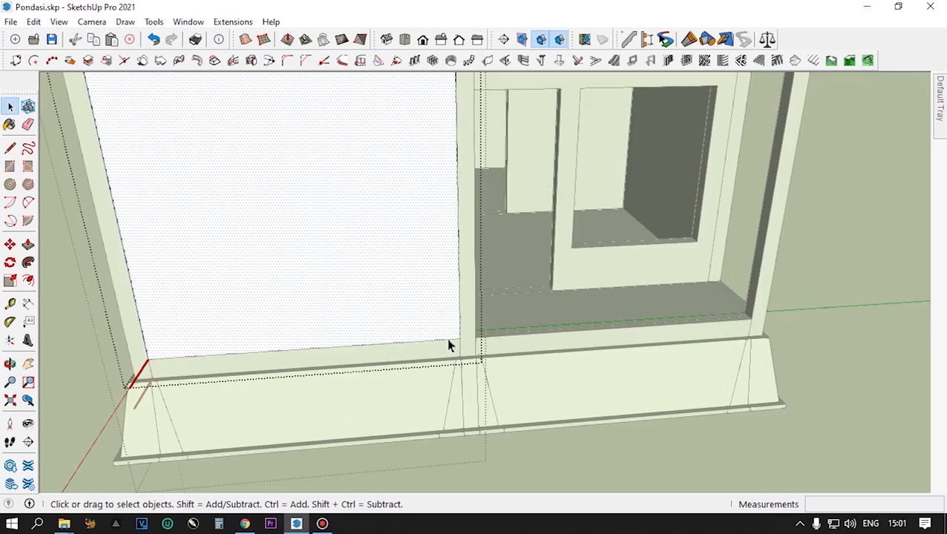
pyautogui.click(449, 344)
pyautogui.press('m')
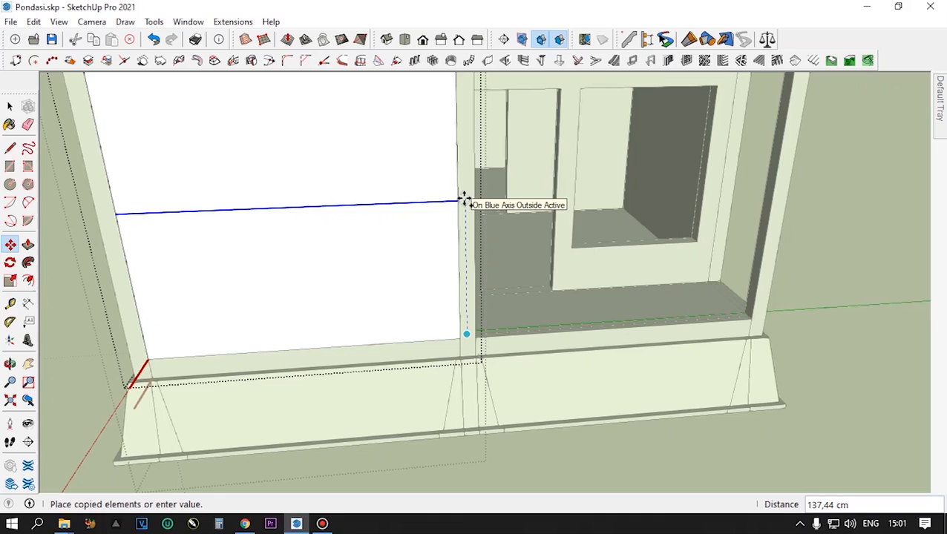
pyautogui.press('shift')
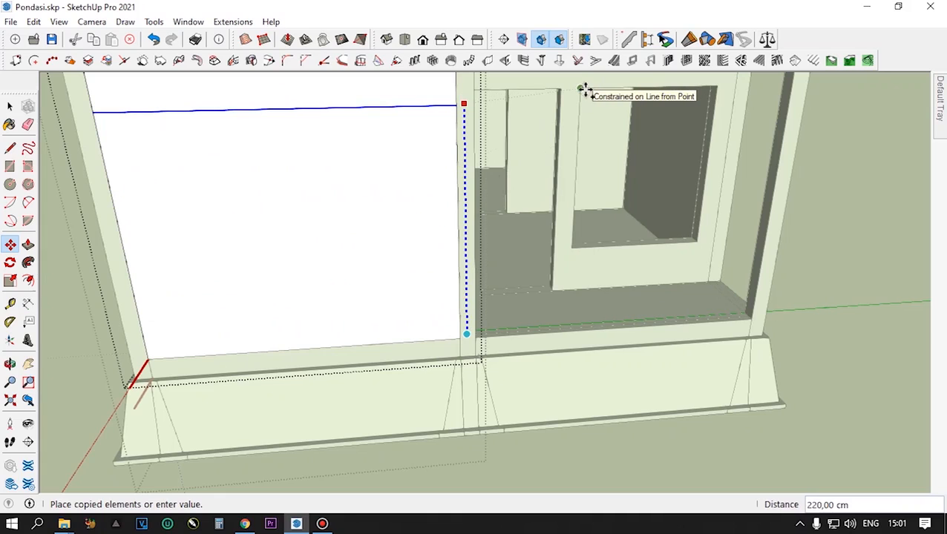
pyautogui.click(586, 90)
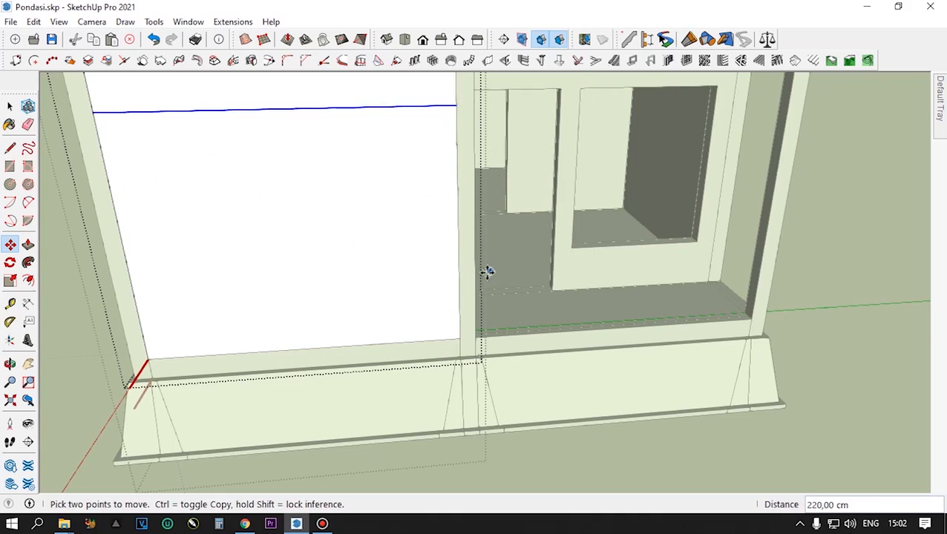
pyautogui.press('space')
# - Copy the same front panel's bottom edge 50 cm upward to mark the window sill
pyautogui.moveTo(431, 149); pyautogui.dragTo(455, 332, button='middle')
pyautogui.scroll(3, 454, 348)
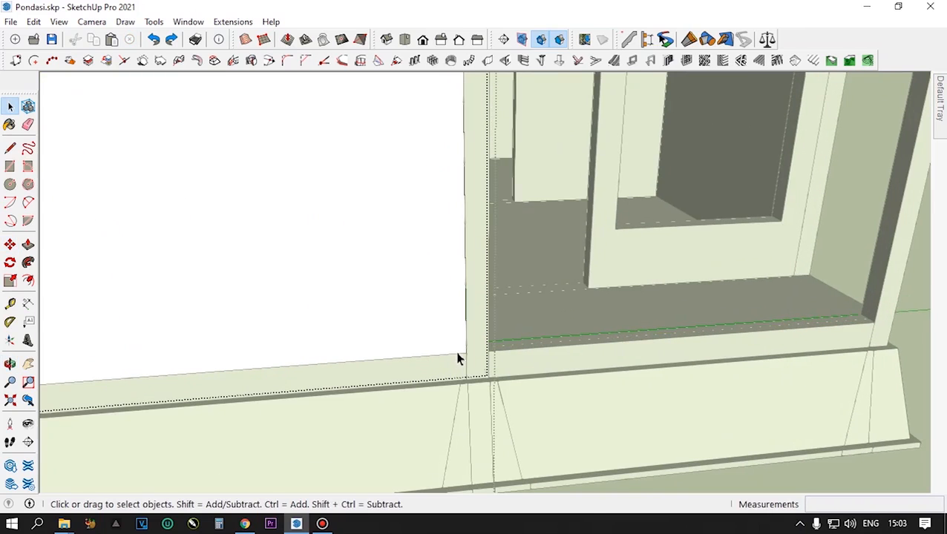
pyautogui.click(460, 355)
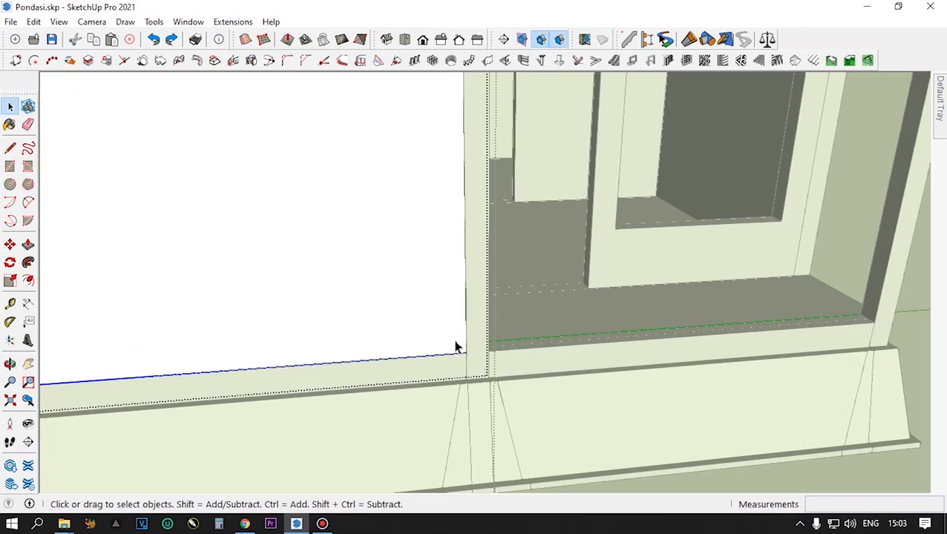
pyautogui.scroll(-1, 458, 353)
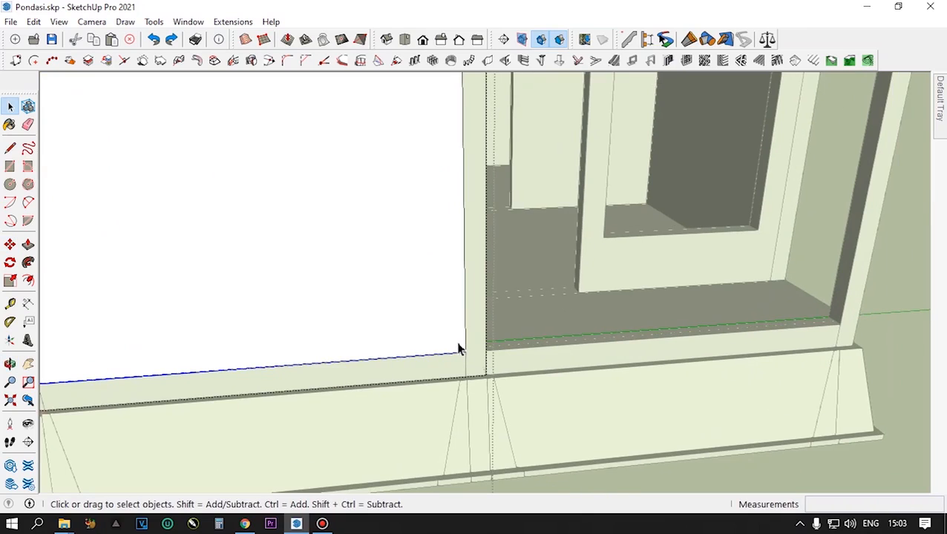
pyautogui.press('m')
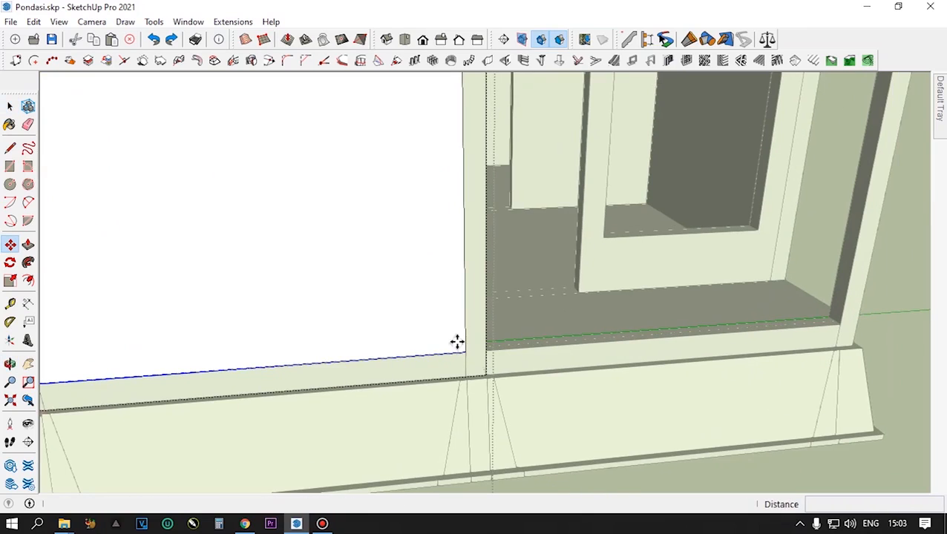
pyautogui.press('ctrl')
pyautogui.click(466, 353)
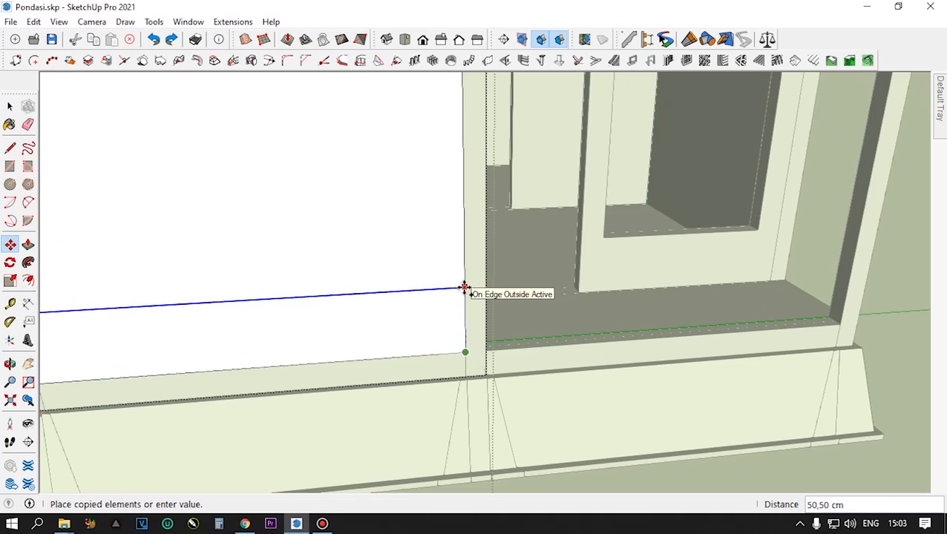
pyautogui.write('50')
pyautogui.press('Return')
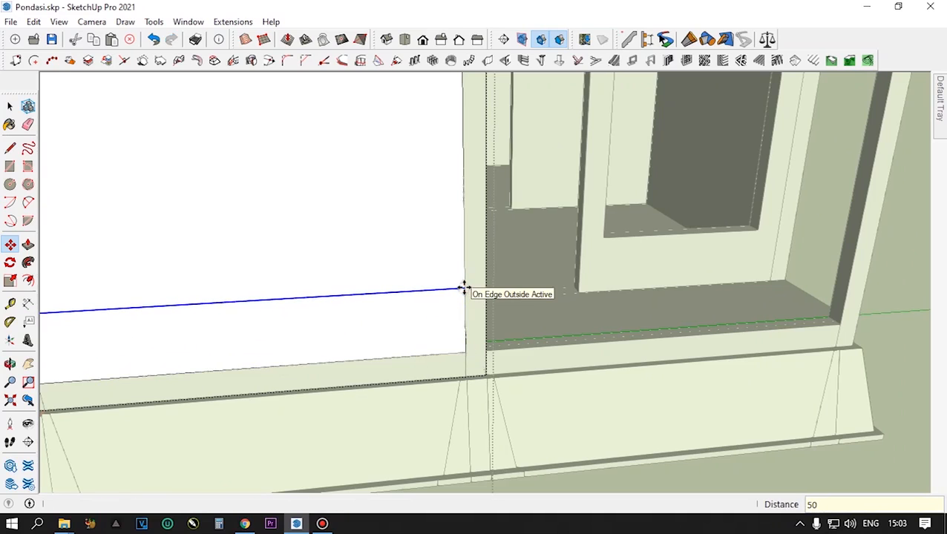
pyautogui.press('space')
# - Measure the width of the existing window opening along its top edge
pyautogui.scroll(-2, 466, 291)
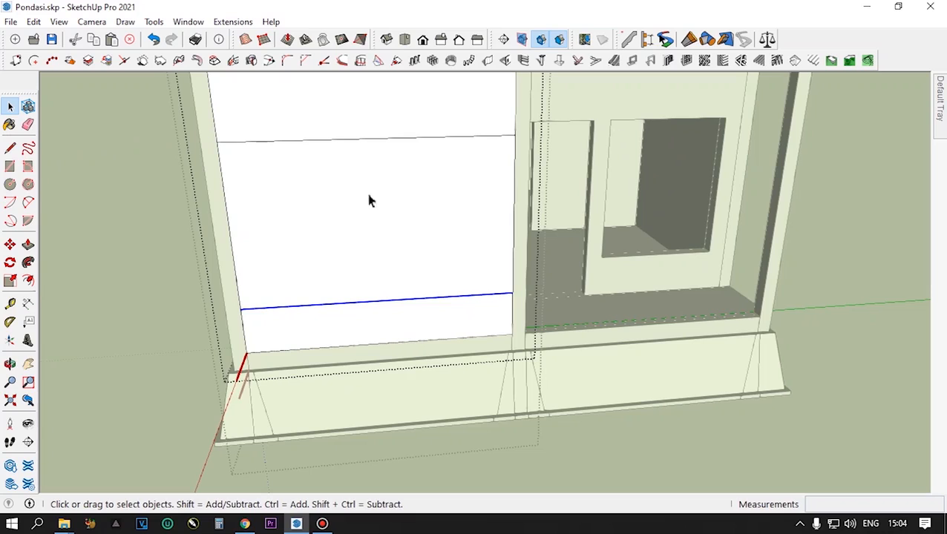
pyautogui.click(10, 307)
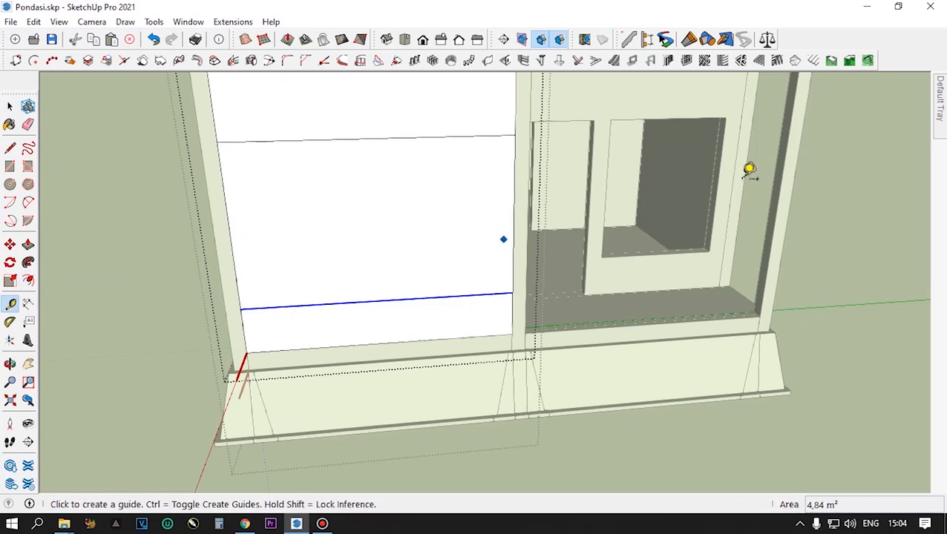
pyautogui.click(610, 119)
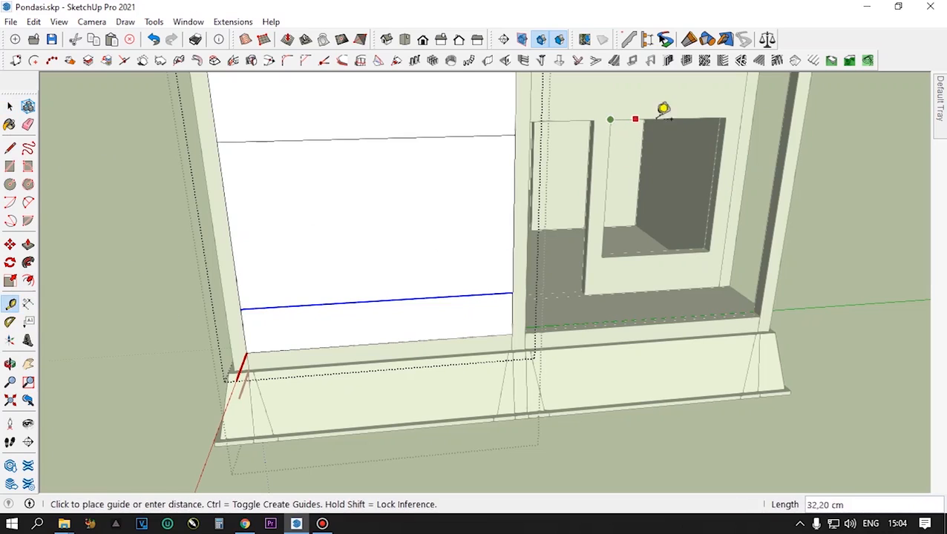
pyautogui.click(737, 108)
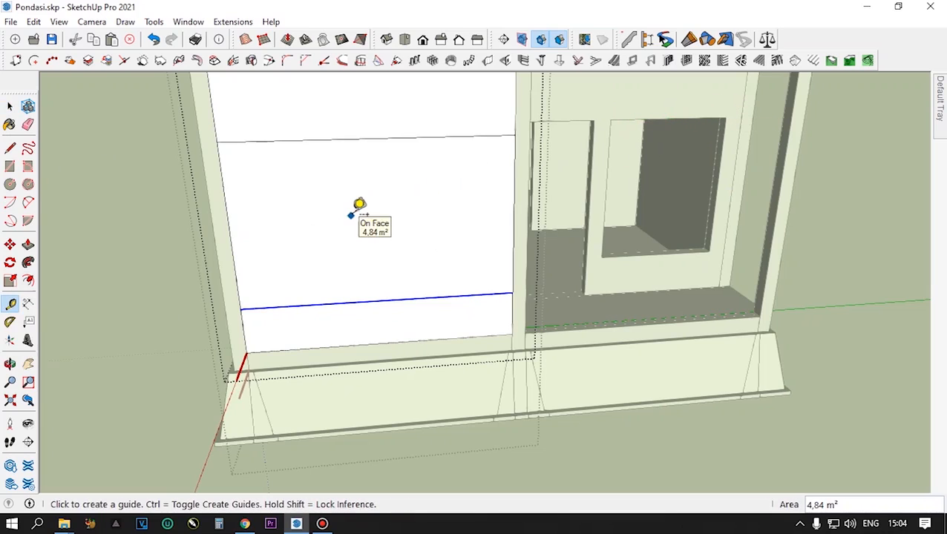
pyautogui.press('space')
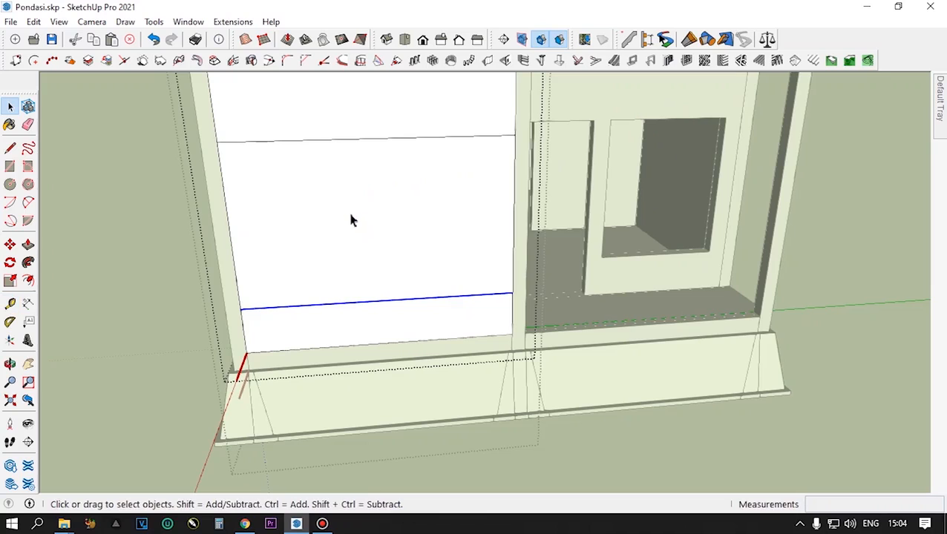
# - Draw a vertical centre line on the solid front panel from the sill line's midpoint up to the head line
pyautogui.click(11, 148)
pyautogui.click(380, 299)
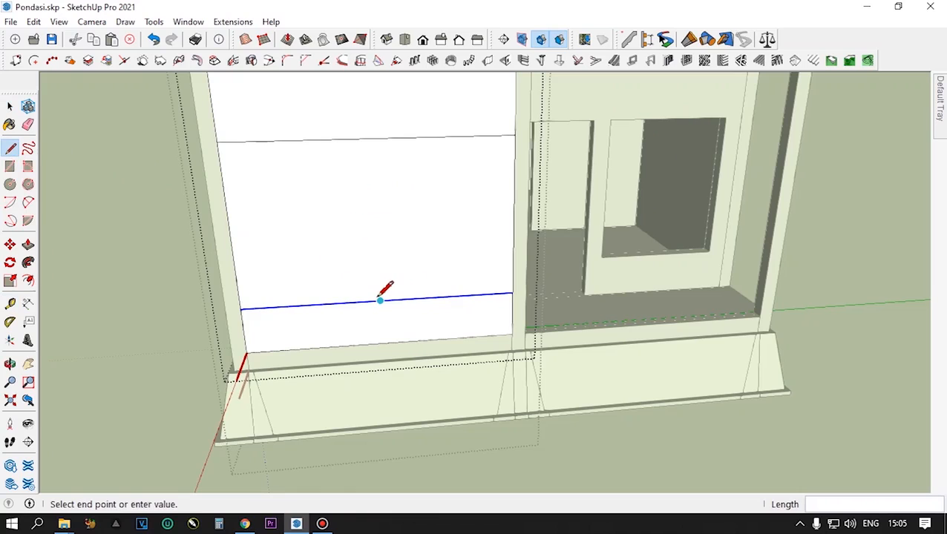
pyautogui.click(372, 136)
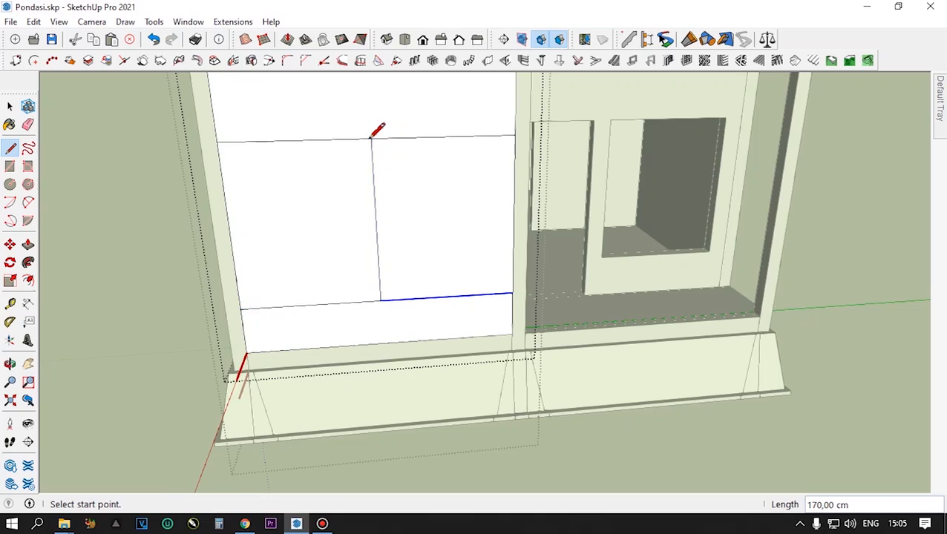
pyautogui.press('space')
# - Copy the vertical centre line 72.5 cm toward the middle column to mark one side of the window
pyautogui.click(381, 312)
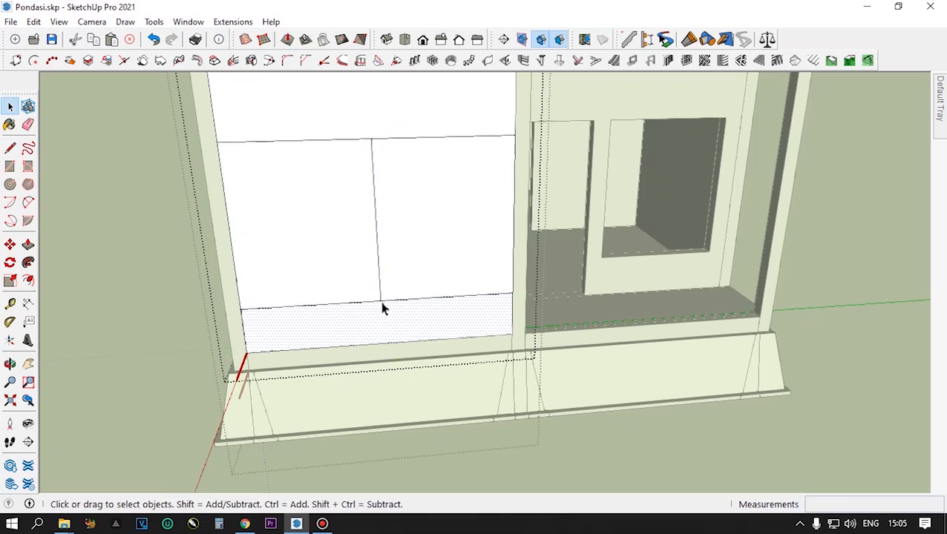
pyautogui.click(381, 292)
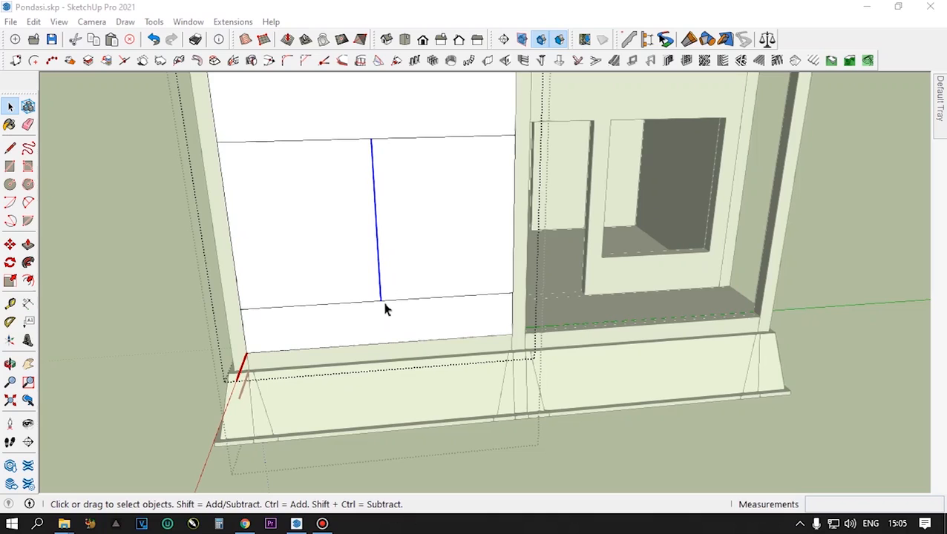
pyautogui.click(406, 284)
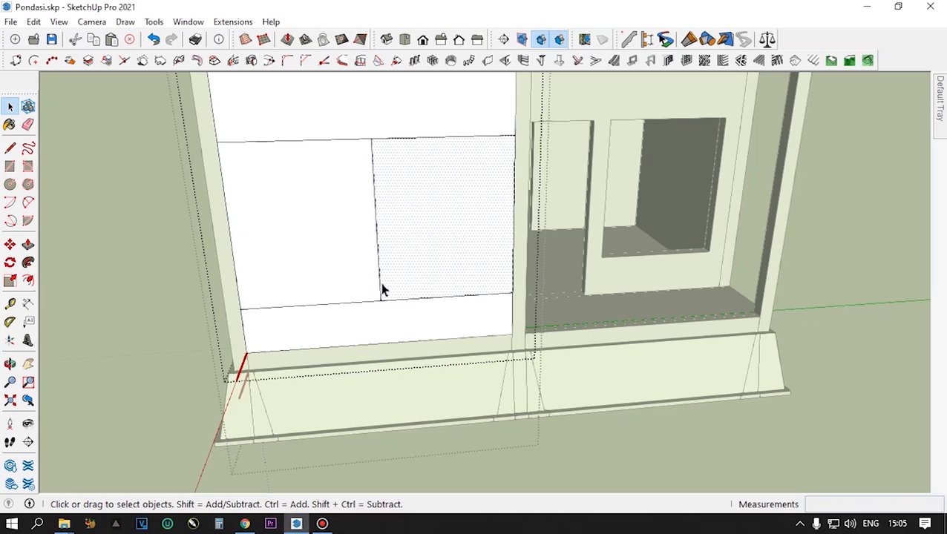
pyautogui.click(380, 284)
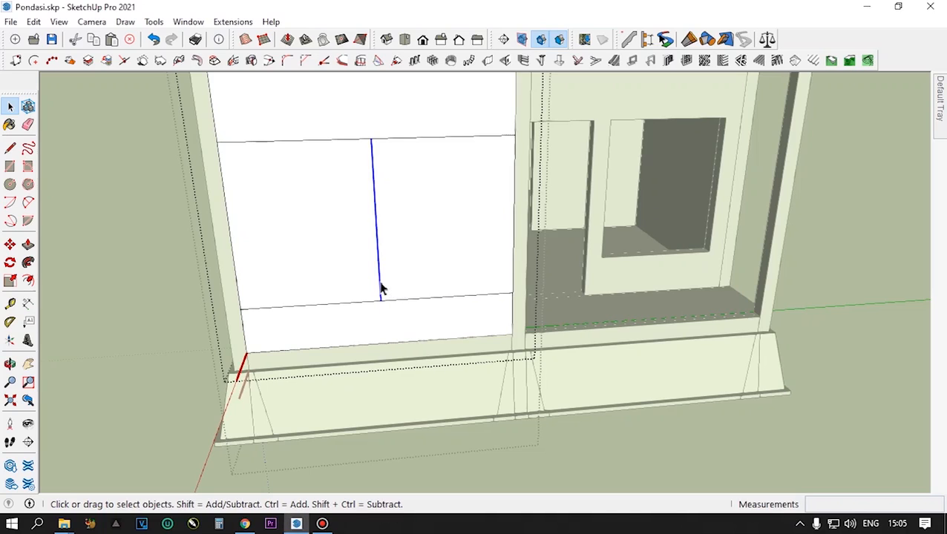
pyautogui.press('m')
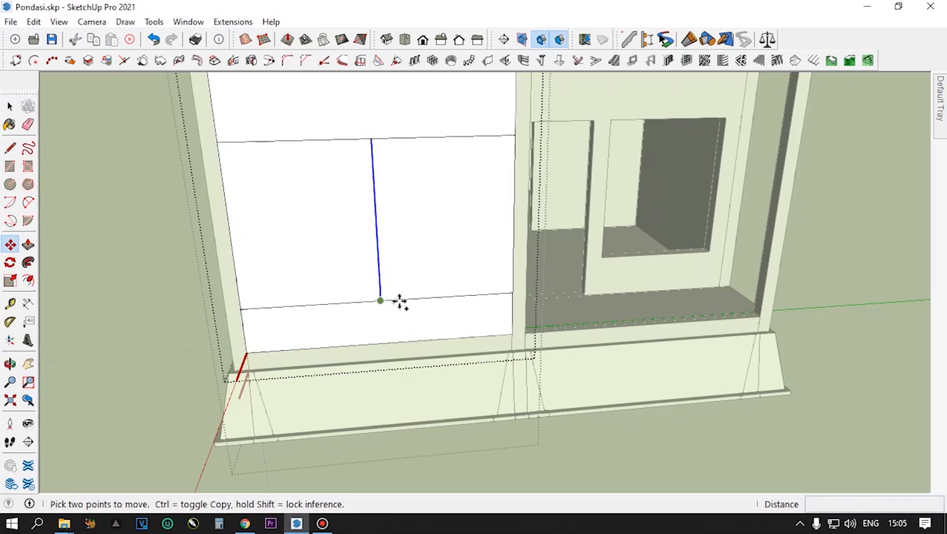
pyautogui.click(380, 300)
pyautogui.press('ctrl')
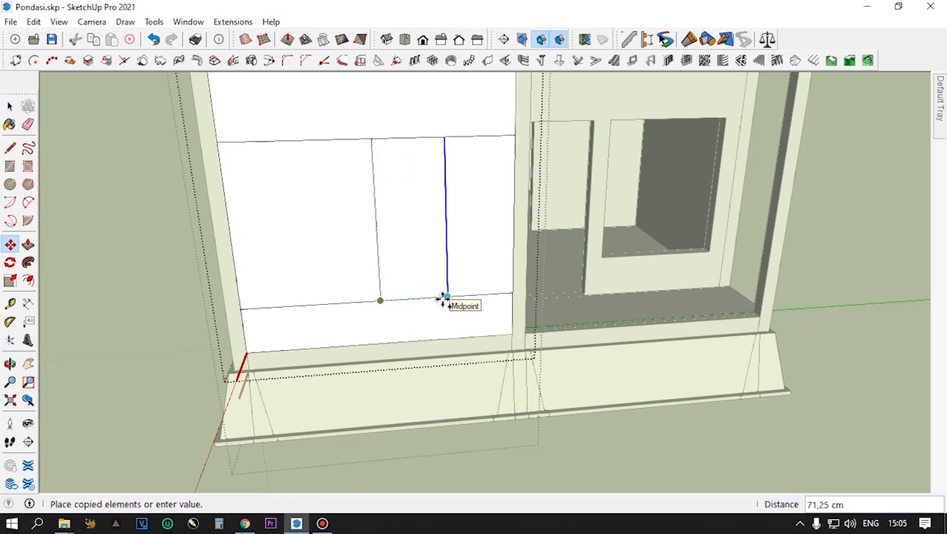
pyautogui.write('72,5')
pyautogui.press('Return')
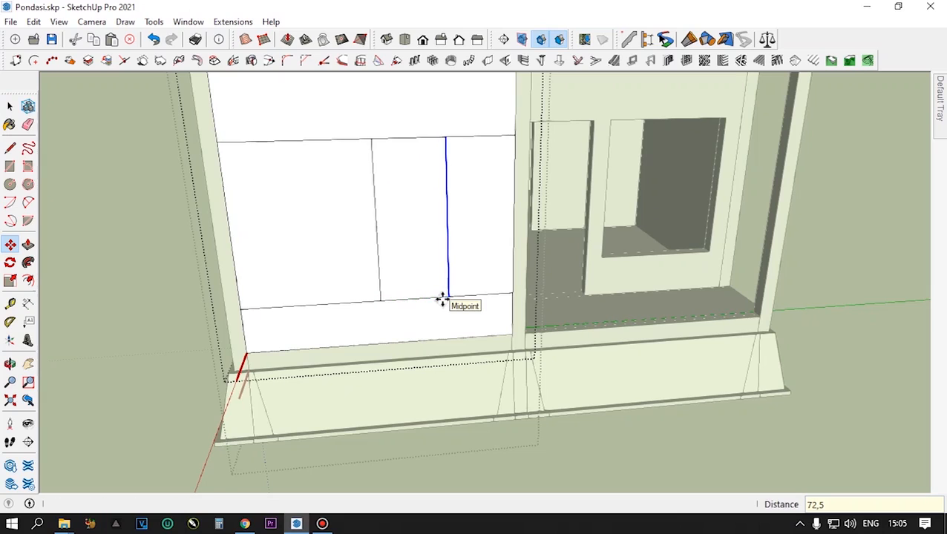
# - Copy the half-window face 72.5 cm to the other side of the centre line, and delete the centre line
pyautogui.press('space')
pyautogui.click(429, 221)
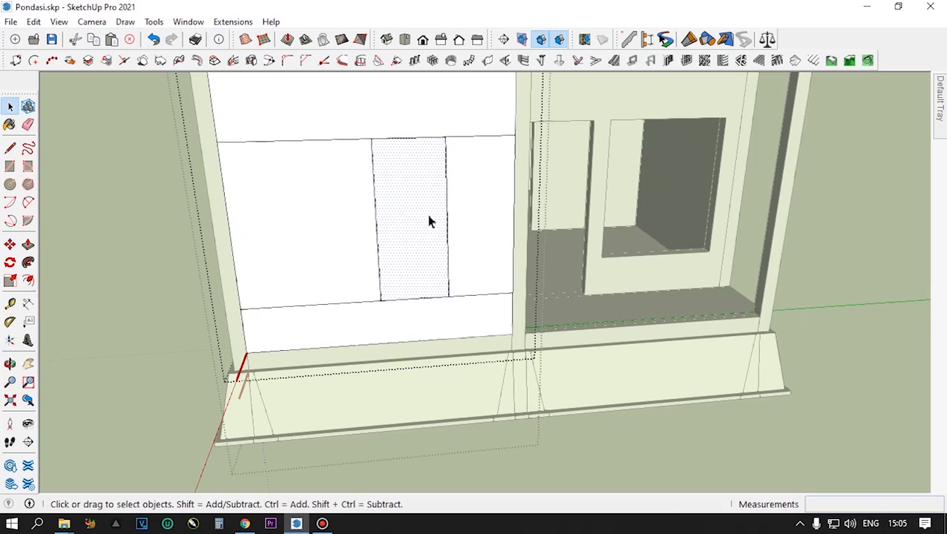
pyautogui.press('m')
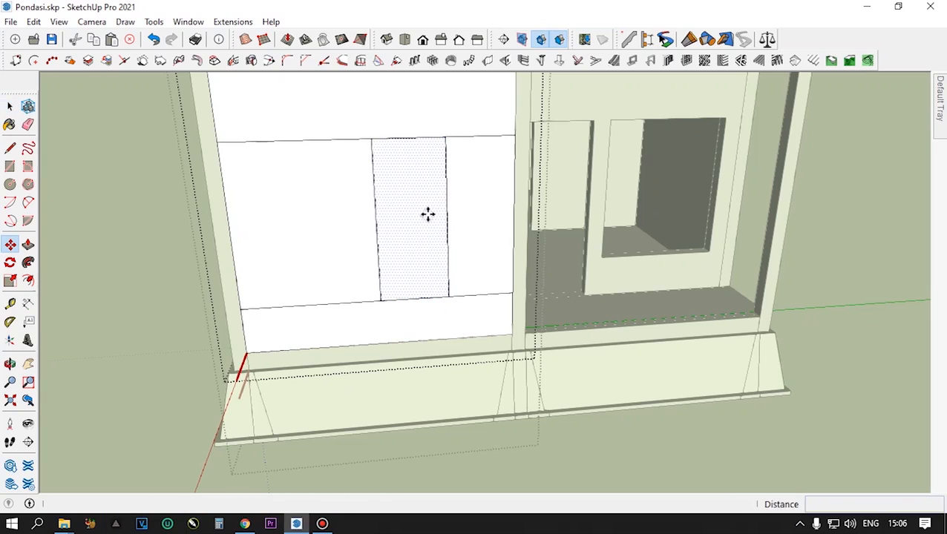
pyautogui.click(448, 298)
pyautogui.press('ctrl')
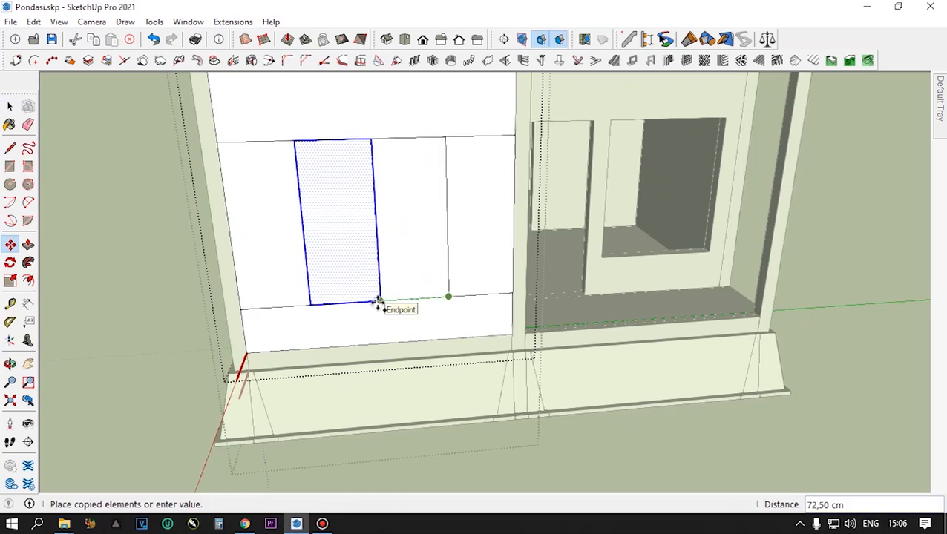
pyautogui.click(378, 303)
pyautogui.press('space')
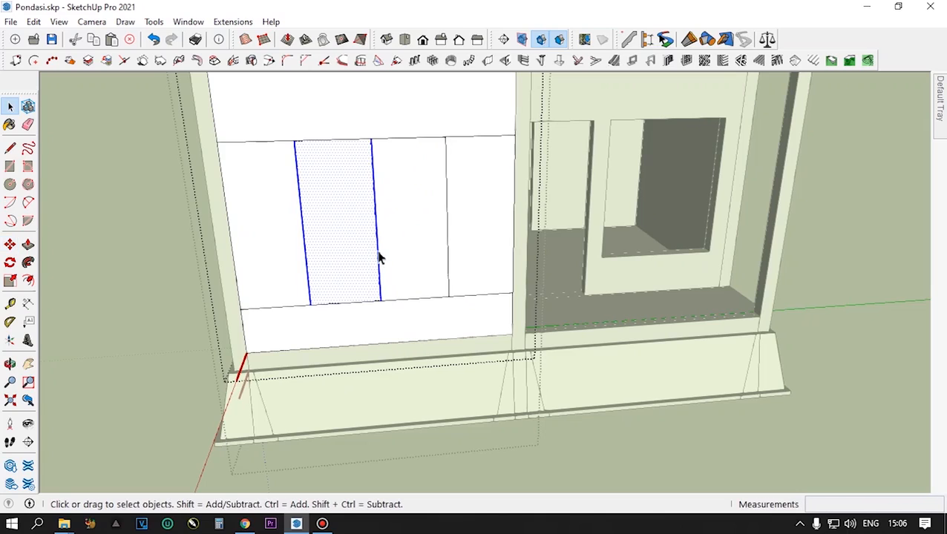
pyautogui.press('Delete')
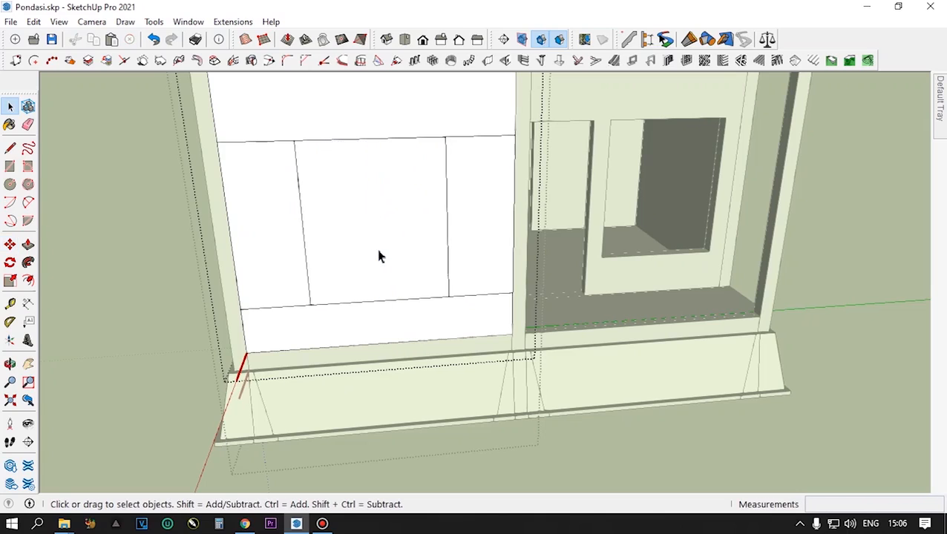
# - Delete the leftover sill and head line segments on both sides of the window rectangle, keeping its outline
pyautogui.click(257, 142)
pyautogui.press('Delete')
pyautogui.hotkey('ctrl', 'z')
pyautogui.click(300, 307)
pyautogui.press('Delete')
pyautogui.click(471, 294)
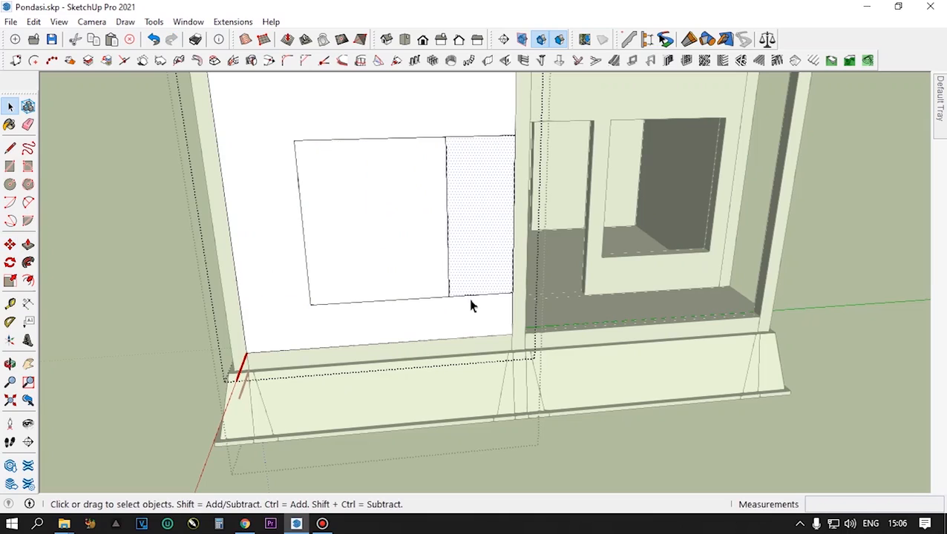
pyautogui.click(469, 296)
pyautogui.press('Delete')
pyautogui.click(489, 137)
pyautogui.press('Delete')
# - Push the window rectangle through the front panel to cut the opening, and leave the panel's editing mode
pyautogui.click(374, 211)
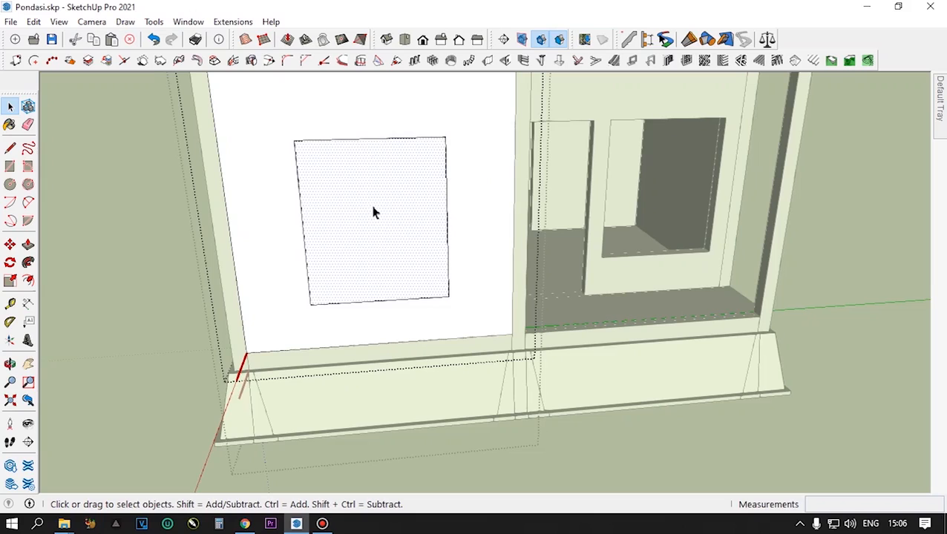
pyautogui.press('p')
pyautogui.doubleClick(372, 214)
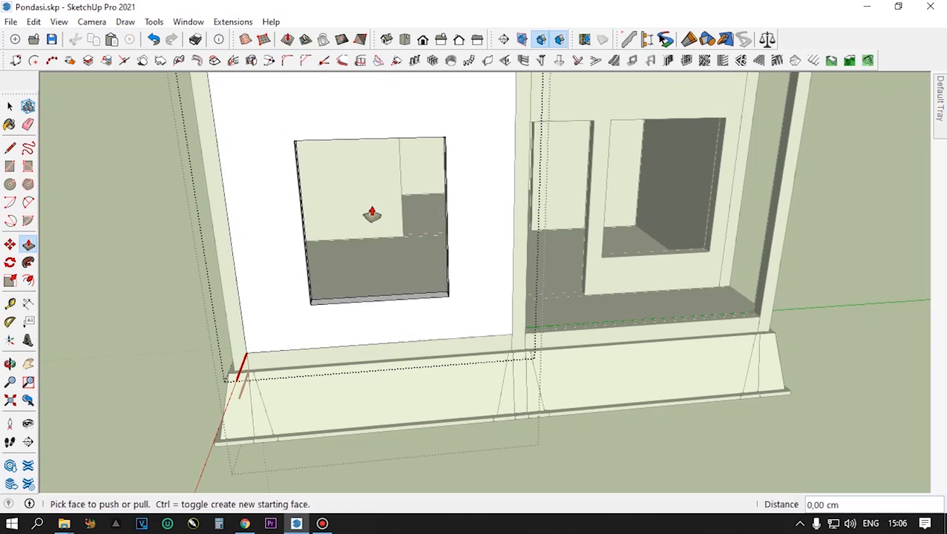
pyautogui.scroll(-5, 400, 261)
pyautogui.moveTo(410, 264); pyautogui.dragTo(237, 255, button='middle')
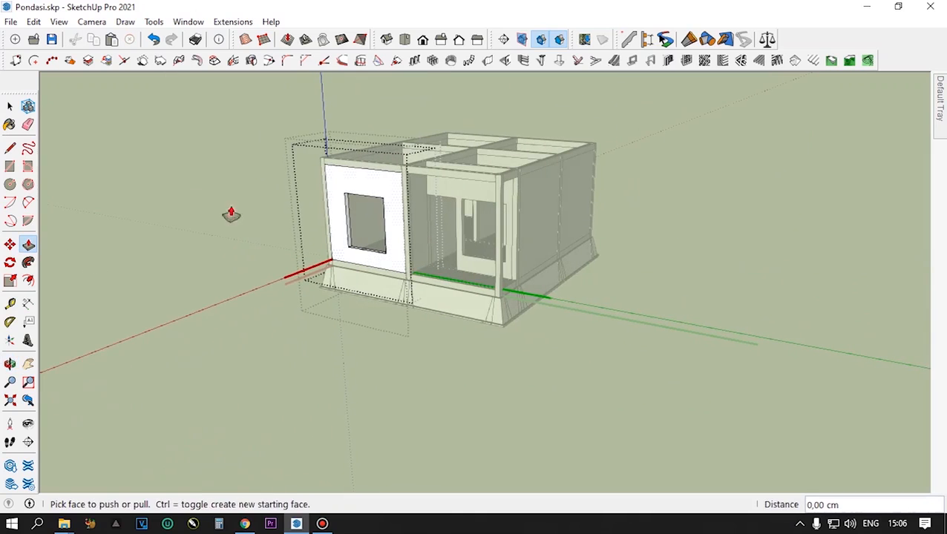
pyautogui.click(10, 108)
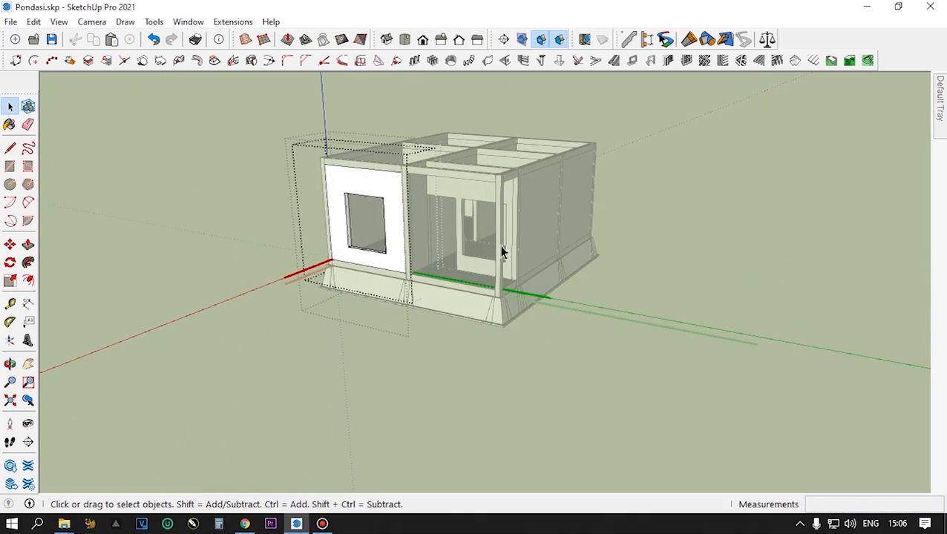
pyautogui.click(725, 203)
pyautogui.click(726, 202)
# - Select the two adjoining solid wall panels at the rear of the building and make them unique together
pyautogui.scroll(-2, 471, 264)
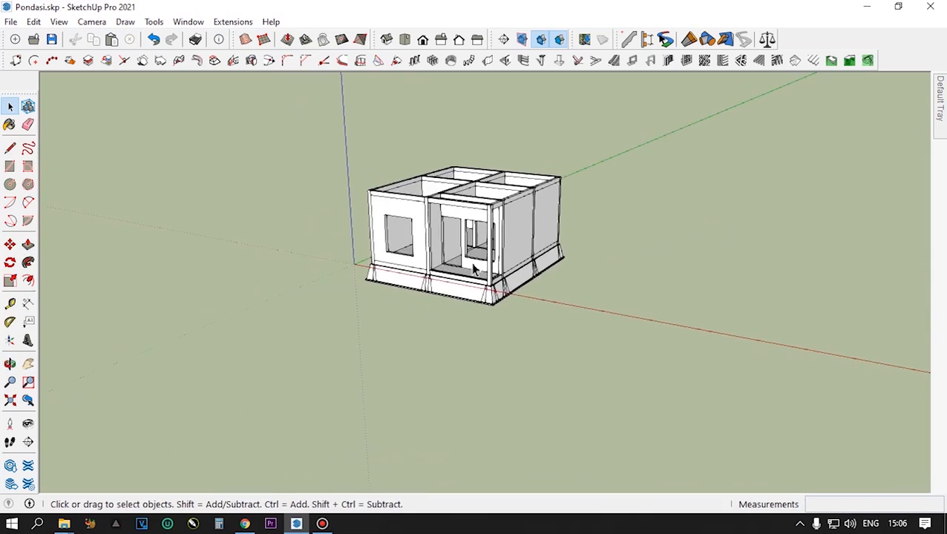
pyautogui.scroll(2, 482, 208)
pyautogui.scroll(2, 483, 213)
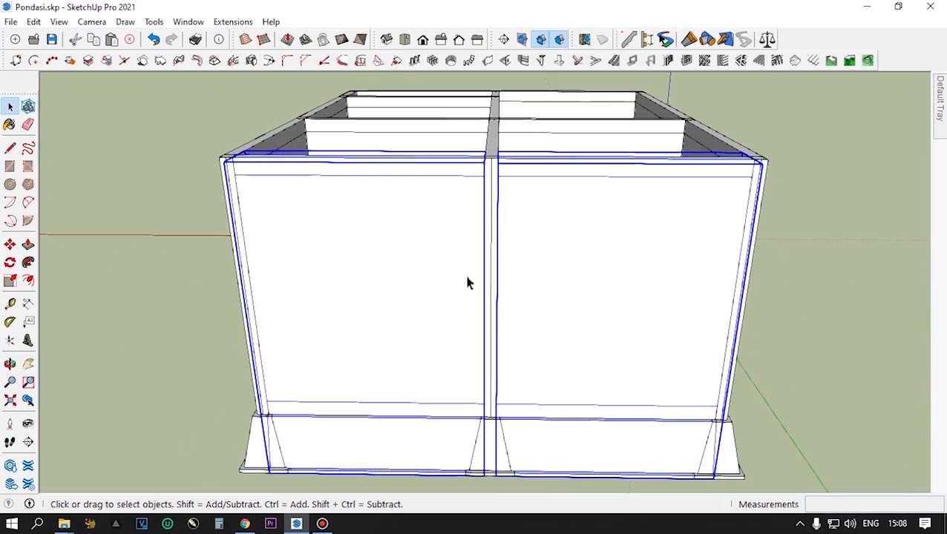
pyautogui.click(588, 282)
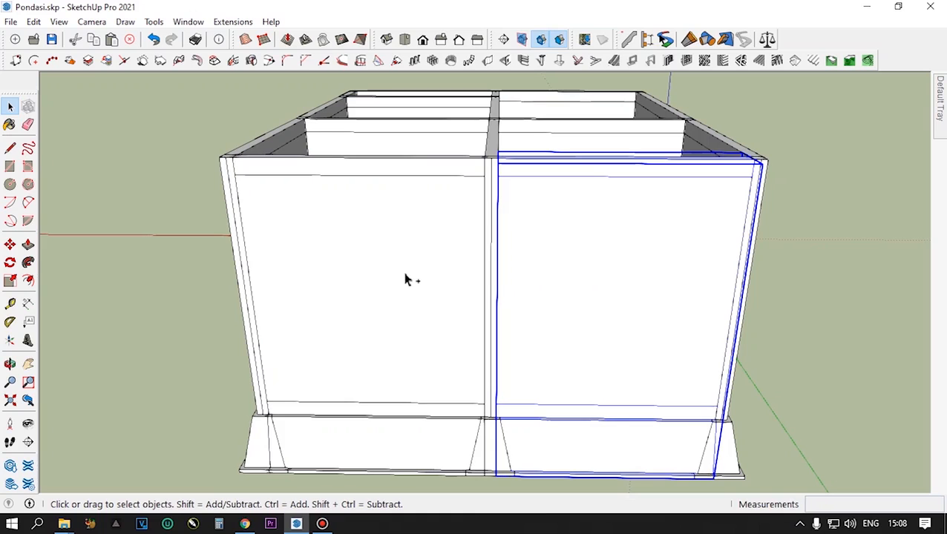
pyautogui.keyDown('ctrl'); pyautogui.click(406, 280); pyautogui.keyUp('ctrl')
pyautogui.rightClick(611, 276)
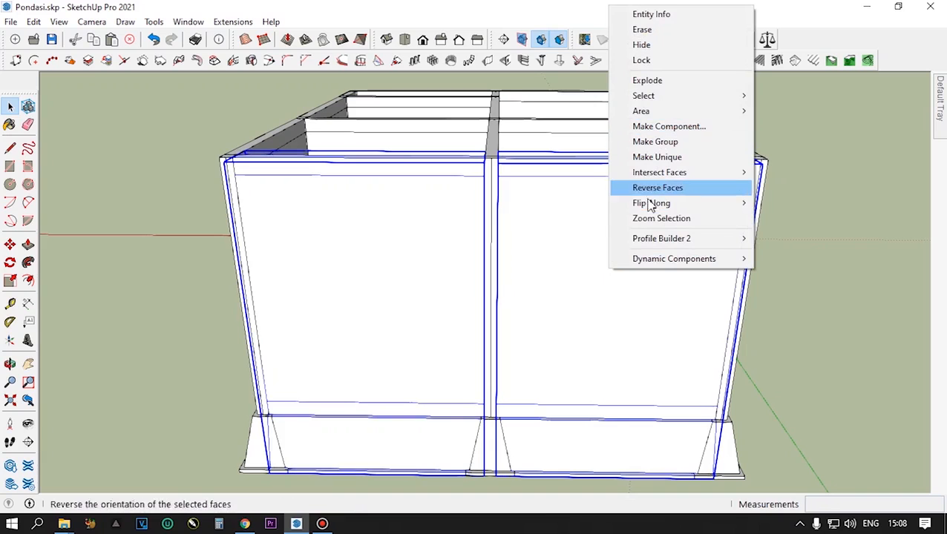
pyautogui.moveTo(652, 208)
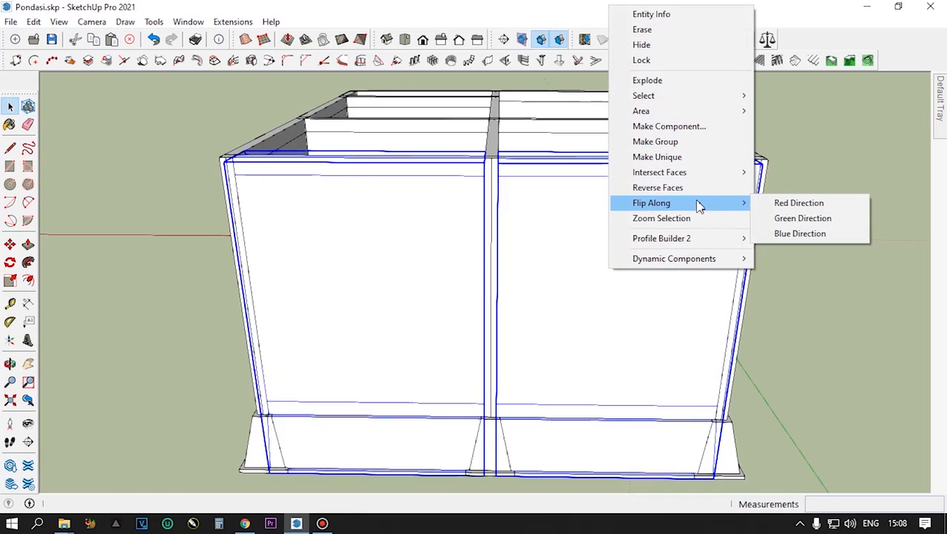
pyautogui.click(671, 158)
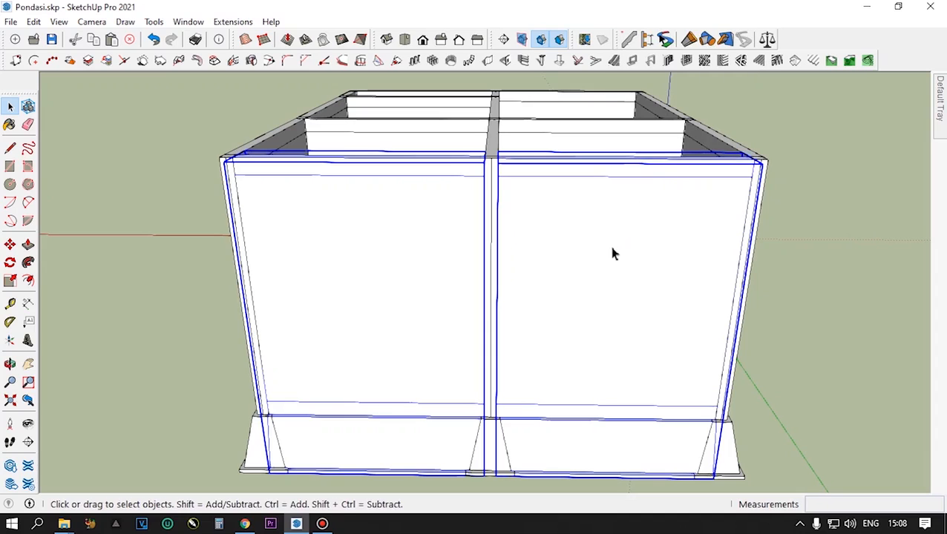
# - Make the wall component nested inside the rear panels unique, and check the neighbouring panel's nested component as well
pyautogui.moveTo(608, 258); pyautogui.dragTo(410, 270, button='middle')
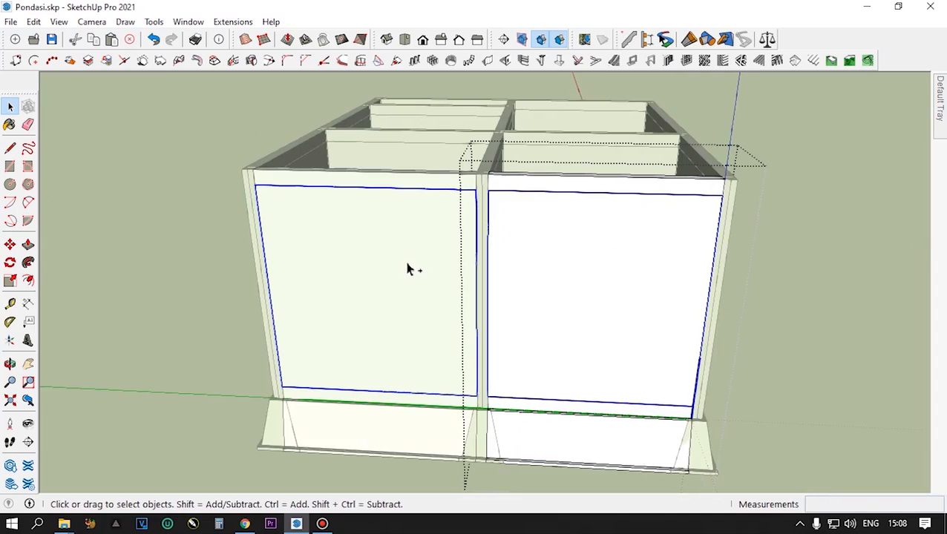
pyautogui.rightClick(599, 284)
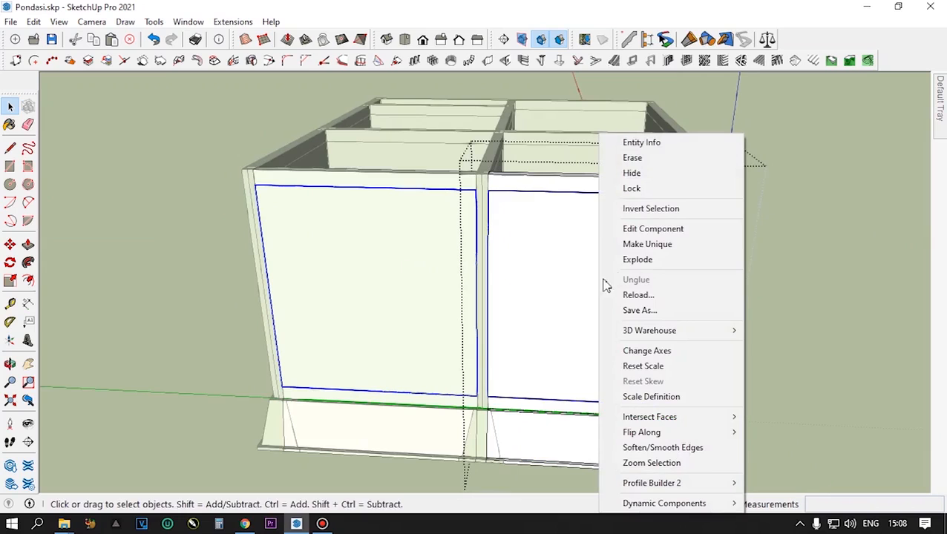
pyautogui.click(616, 245)
pyautogui.press('Escape')
pyautogui.click(426, 283)
pyautogui.doubleClick(425, 283)
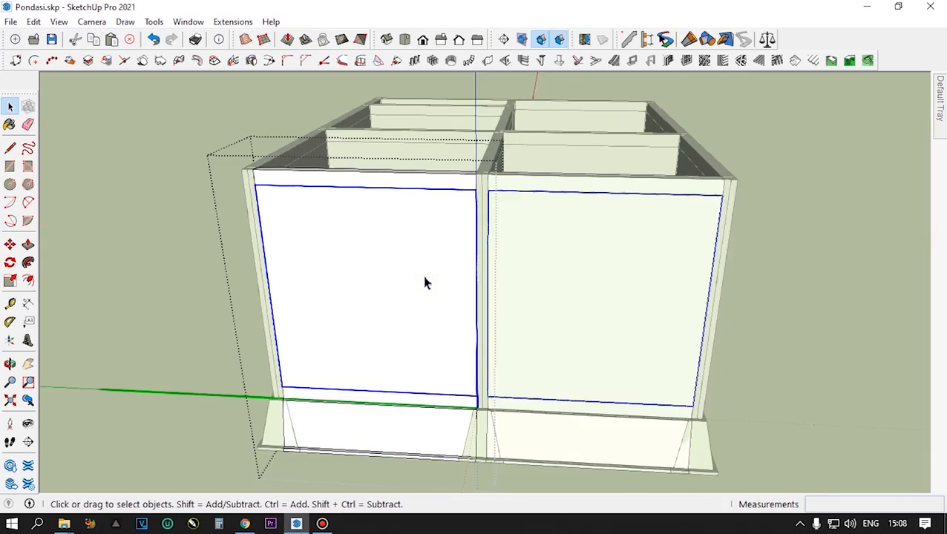
pyautogui.rightClick(425, 283)
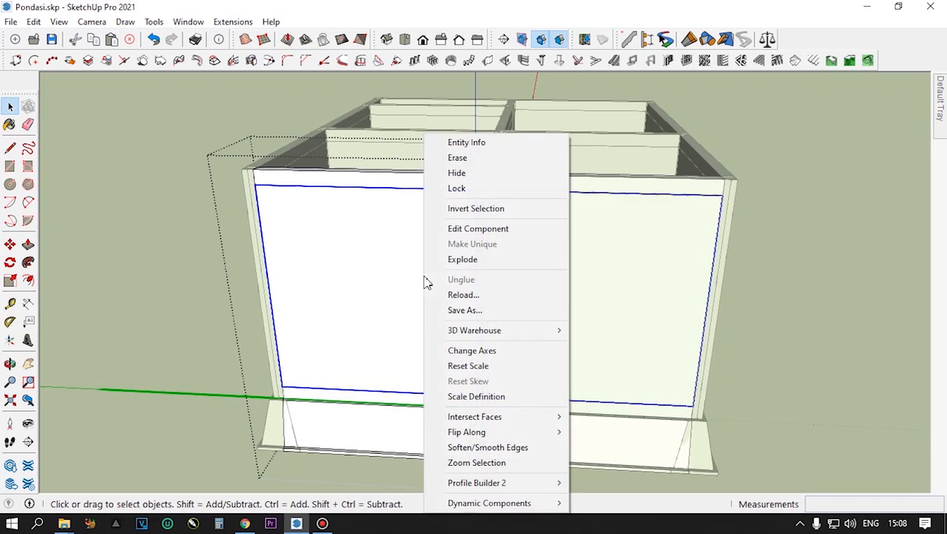
pyautogui.click(382, 275)
# - Open the nested rear wall panel for editing and copy its bottom edge 70 cm upward as the window sill line
pyautogui.doubleClick(382, 275)
pyautogui.doubleClick(383, 276)
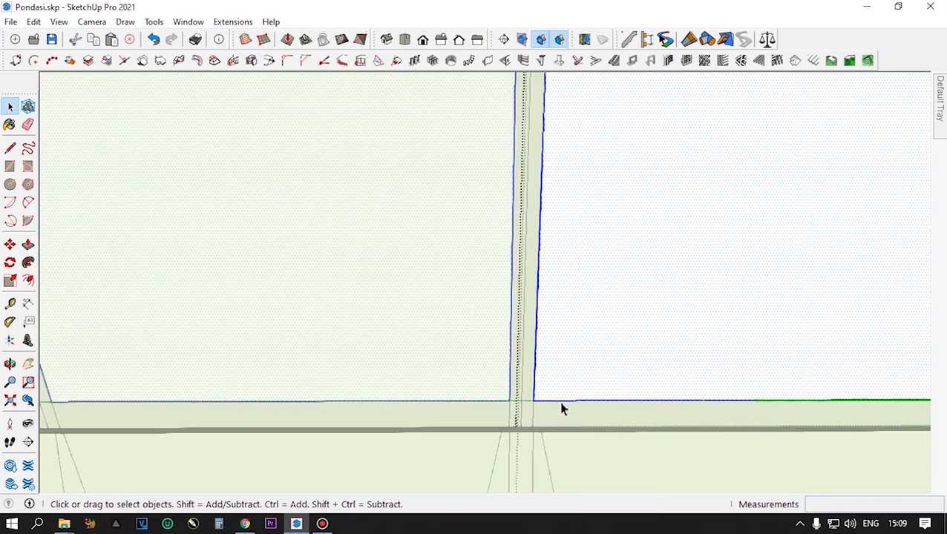
pyautogui.click(562, 408)
pyautogui.press('m')
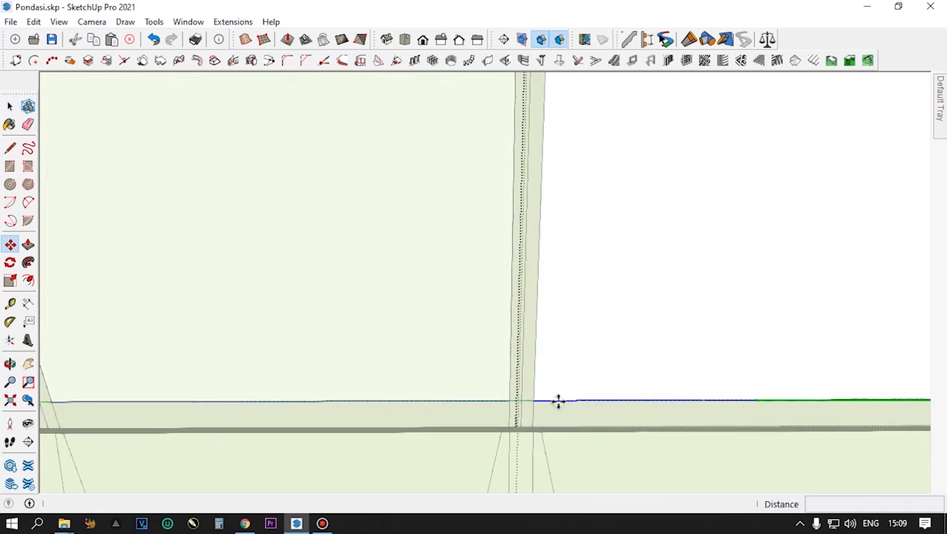
pyautogui.click(533, 402)
pyautogui.press('ctrl')
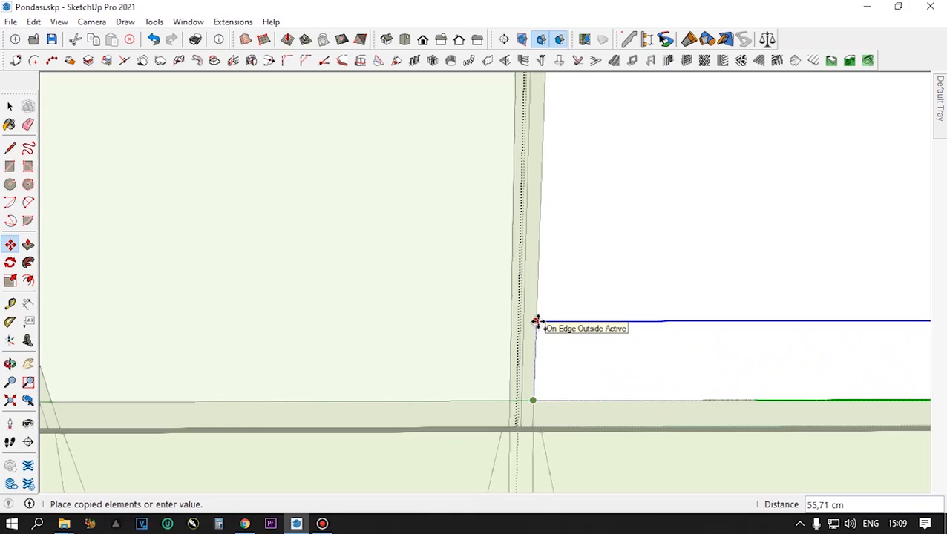
pyautogui.write('70')
pyautogui.press('Return')
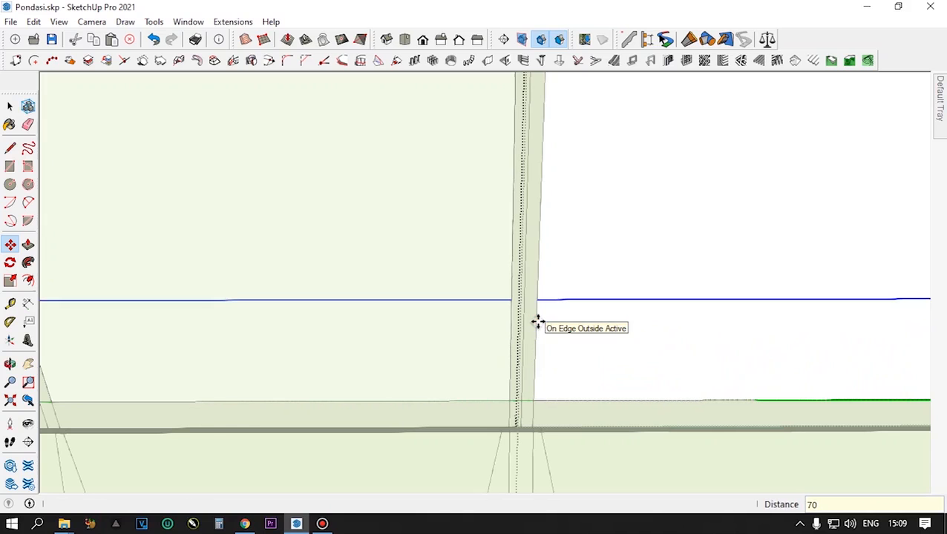
# - Copy the sill line 150 cm upward as the window head line, referencing the height of the existing openings
pyautogui.scroll(-5, 539, 321)
pyautogui.moveTo(645, 314); pyautogui.dragTo(626, 268, button='middle')
pyautogui.scroll(3, 676, 285)
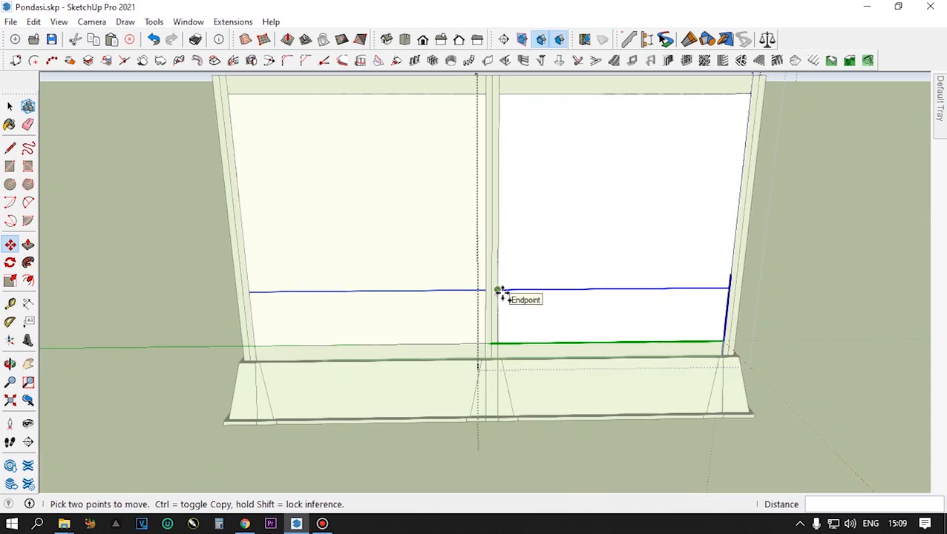
pyautogui.press('ctrl')
pyautogui.click(499, 291)
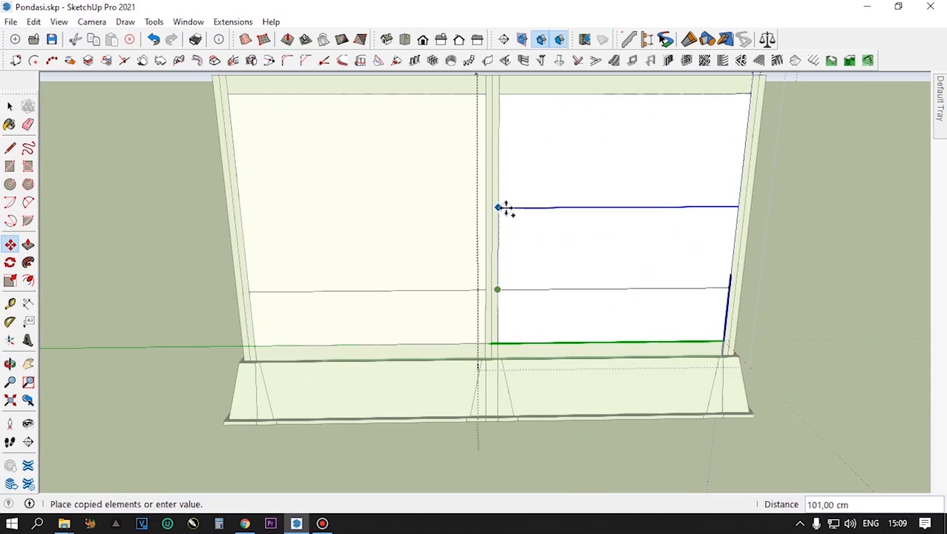
pyautogui.scroll(-3, 504, 210)
pyautogui.moveTo(514, 197); pyautogui.dragTo(482, 389, button='middle')
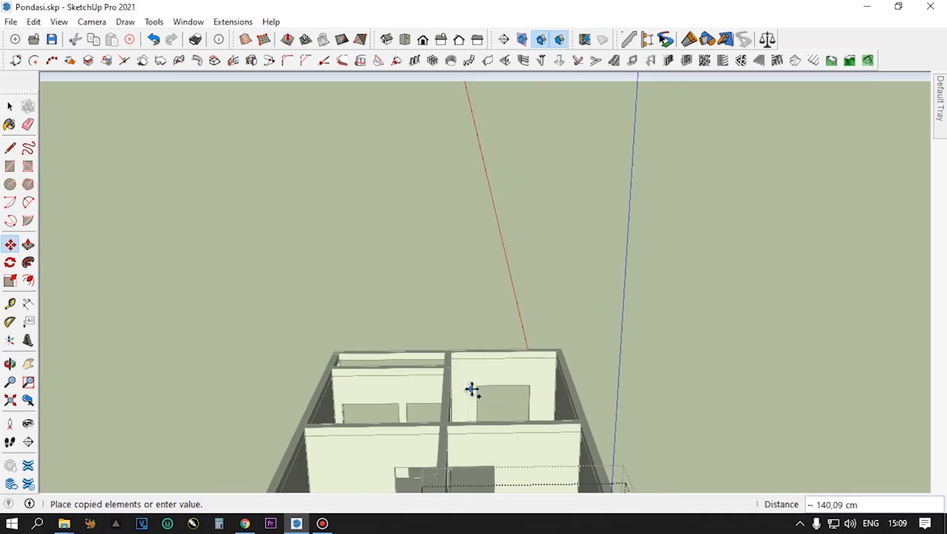
pyautogui.moveTo(489, 361)
pyautogui.mouseDown(button='middle')
pyautogui.moveTo(493, 341)
pyautogui.moveTo(486, 454)
pyautogui.moveTo(487, 340)
pyautogui.moveTo(524, 423)
pyautogui.moveTo(509, 459)
pyautogui.mouseUp(button='middle')
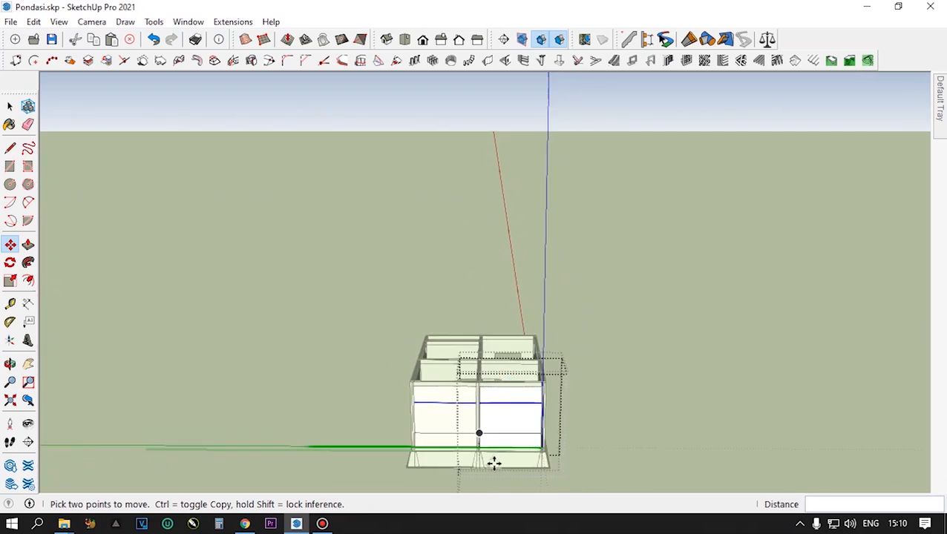
pyautogui.scroll(5, 493, 461)
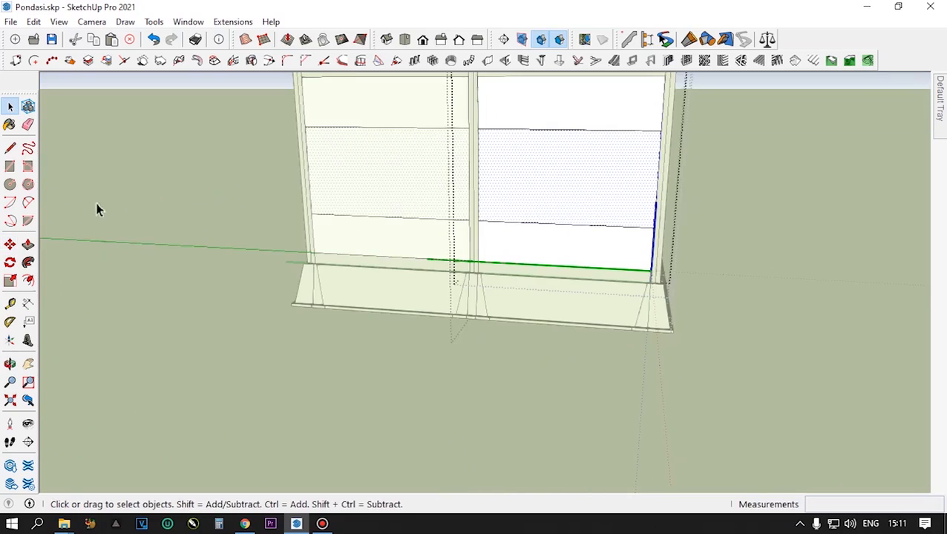
# - Draw a vertical centre line from the midpoint of the sill line to the midpoint of the head line
pyautogui.click(9, 150)
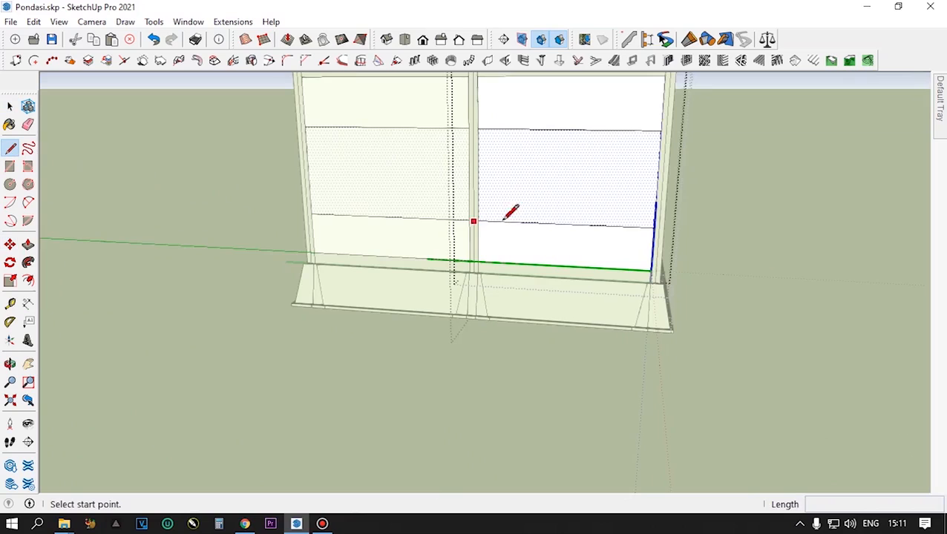
pyautogui.click(563, 223)
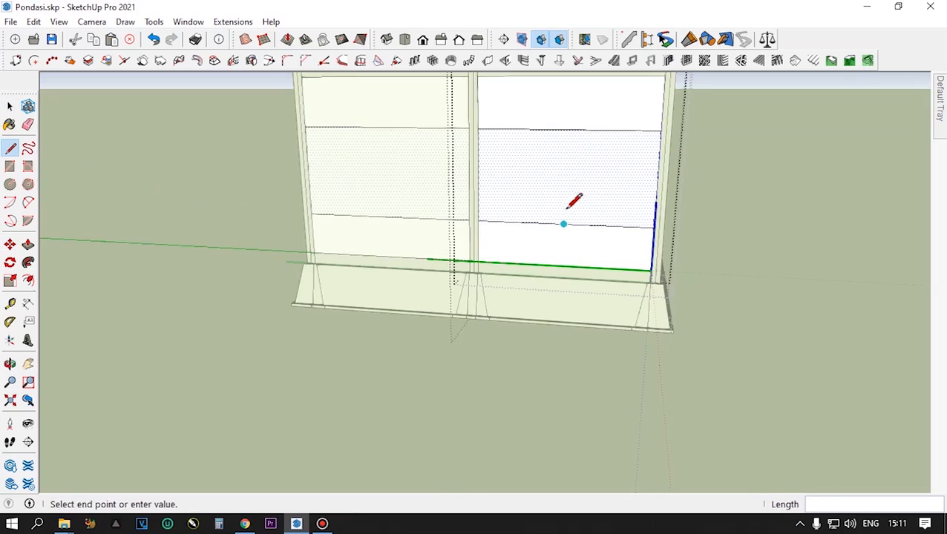
pyautogui.click(567, 128)
pyautogui.press('space')
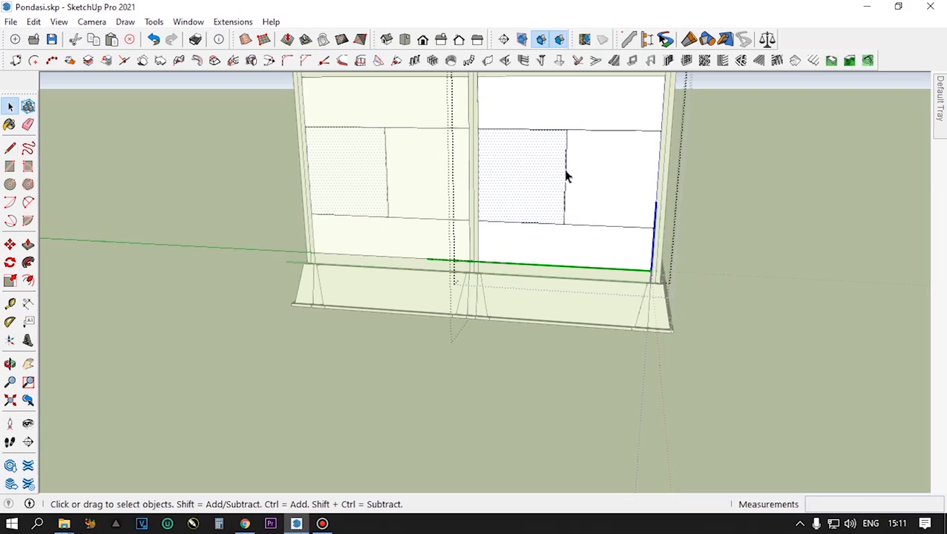
# - Copy the vertical centre line 70 cm sideways along the sill line to mark one window side
pyautogui.click(568, 177)
pyautogui.moveTo(565, 222); pyautogui.dragTo(581, 282, button='middle')
pyautogui.press('m')
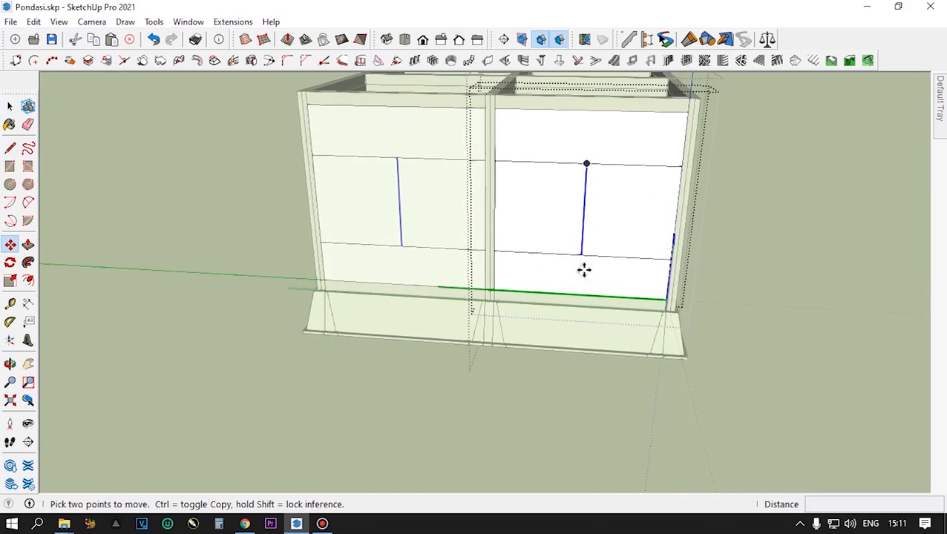
pyautogui.press('ctrl')
pyautogui.click(581, 255)
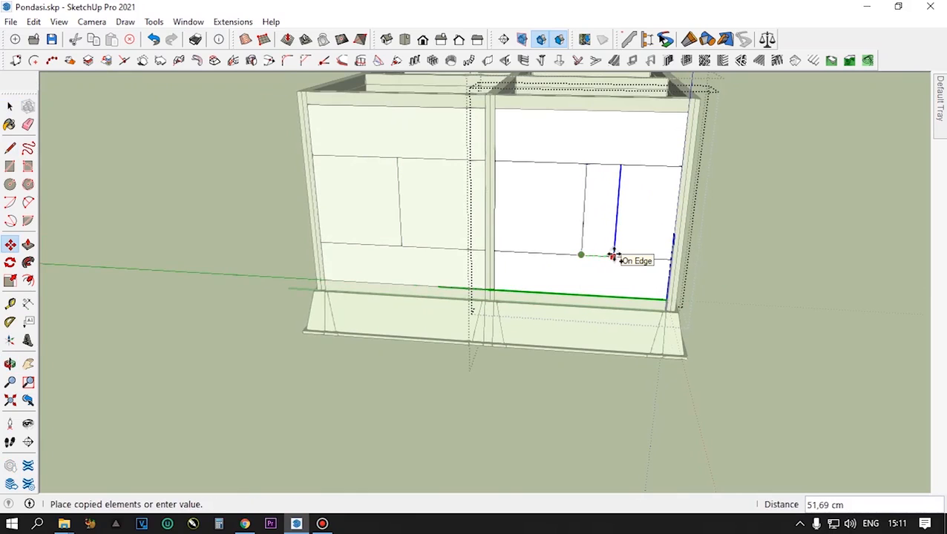
pyautogui.press('Return')
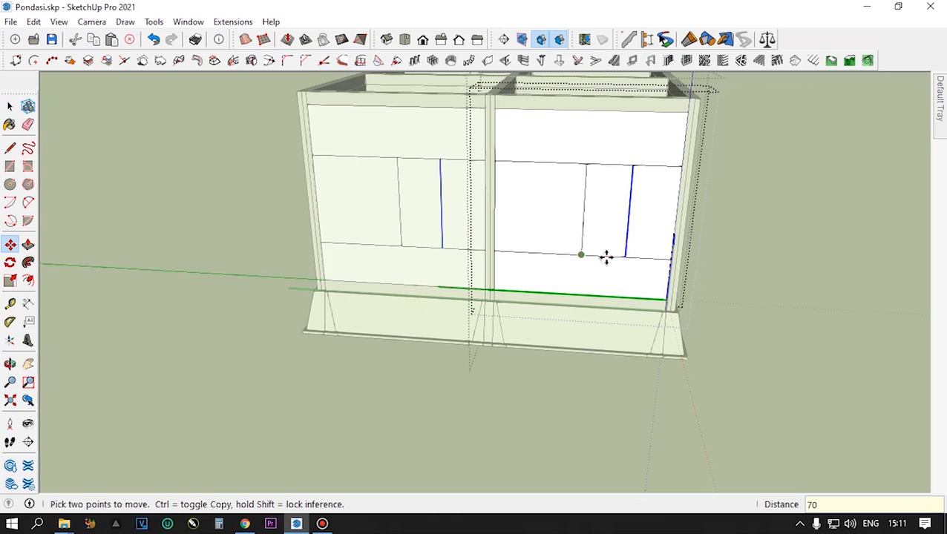
# - Copy the strip between the two vertical lines 70 cm to the opposite side of the centre line
pyautogui.press('space')
pyautogui.click(610, 236)
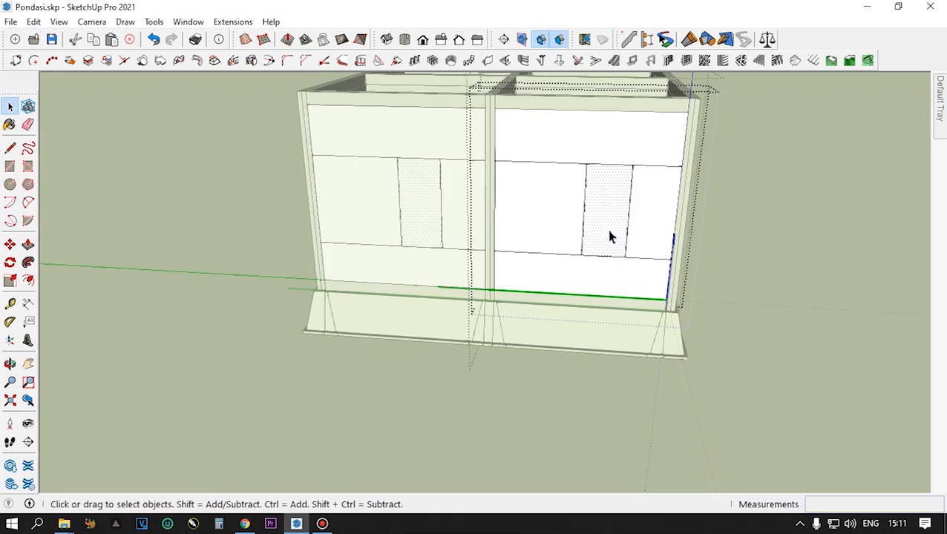
pyautogui.press('m')
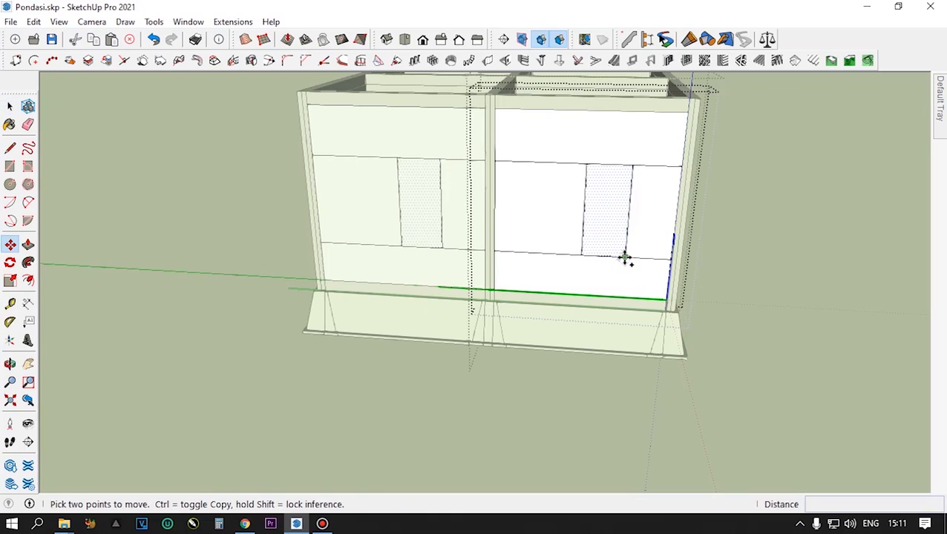
pyautogui.press('ctrl')
pyautogui.click(624, 257)
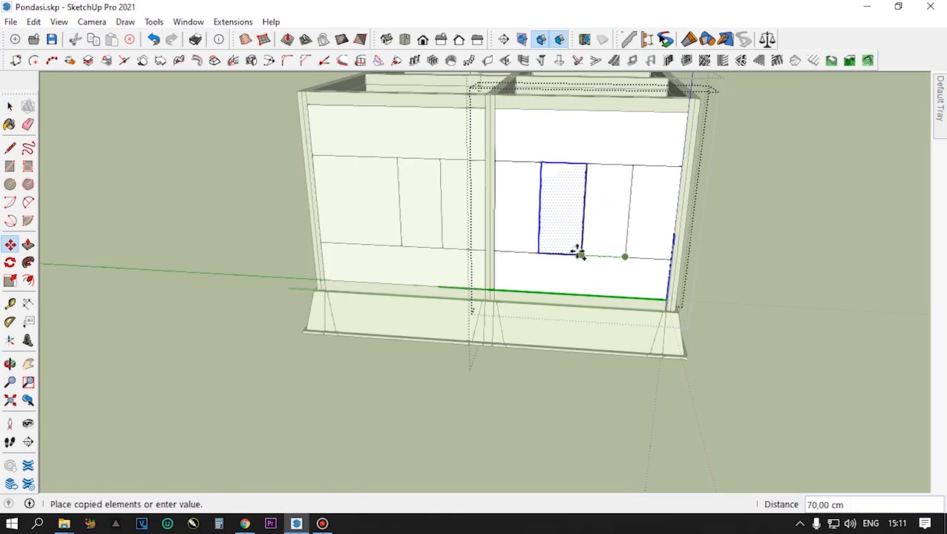
pyautogui.click(576, 251)
pyautogui.press('space')
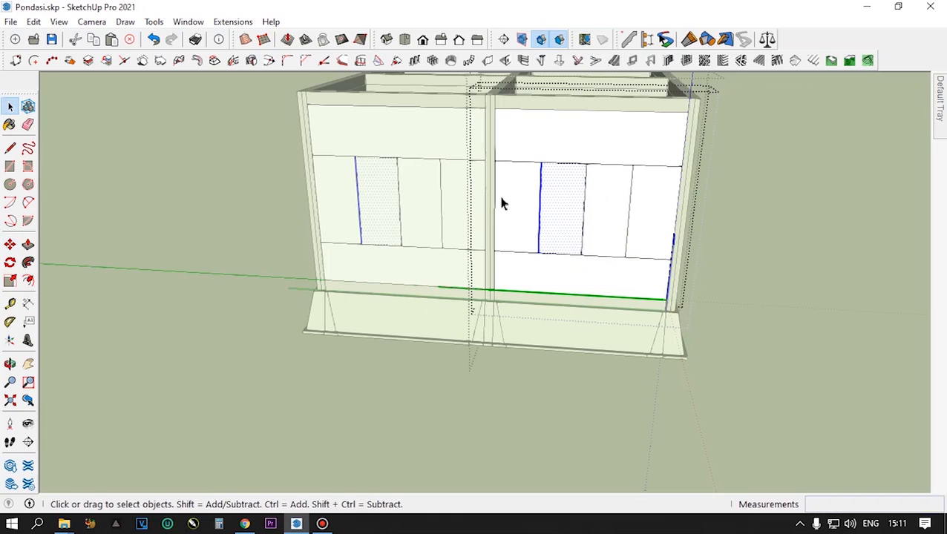
# - Delete the centre line and the leftover sill and head segments, keeping only the rear window outline
pyautogui.press('Delete')
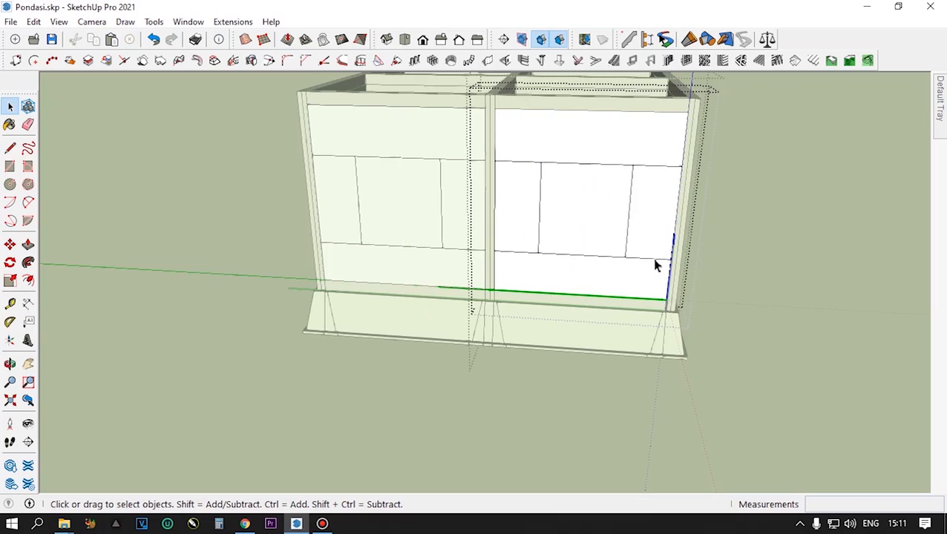
pyautogui.press('Delete')
pyautogui.click(651, 169)
pyautogui.press('Delete')
pyautogui.press('Delete')
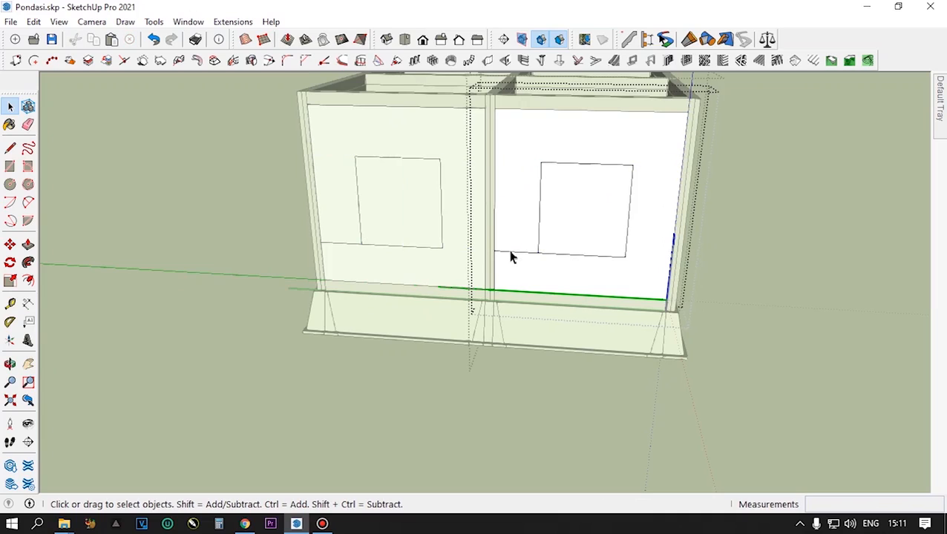
pyautogui.click(511, 253)
pyautogui.press('Delete')
# - Push the window face through the rear panel to cut the opening, and leave the panel's editing mode
pyautogui.click(566, 220)
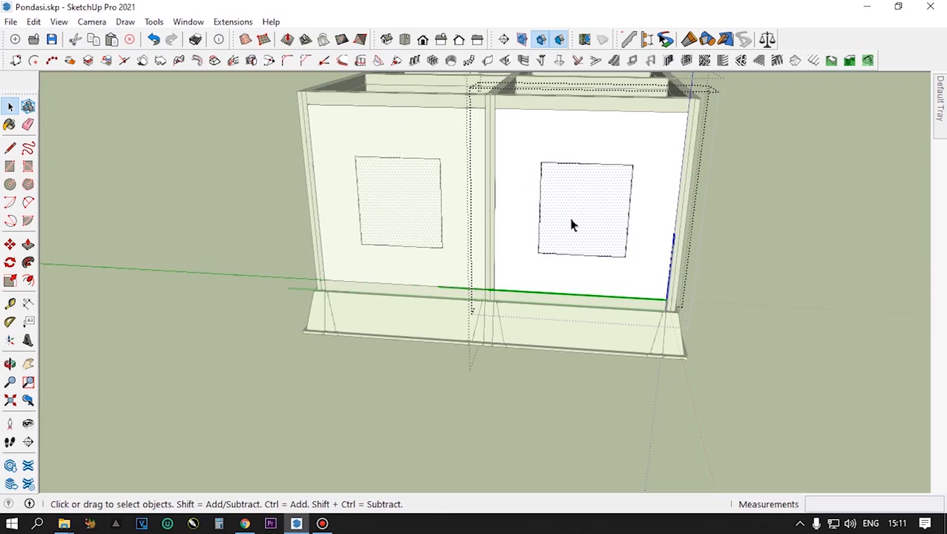
pyautogui.press('p')
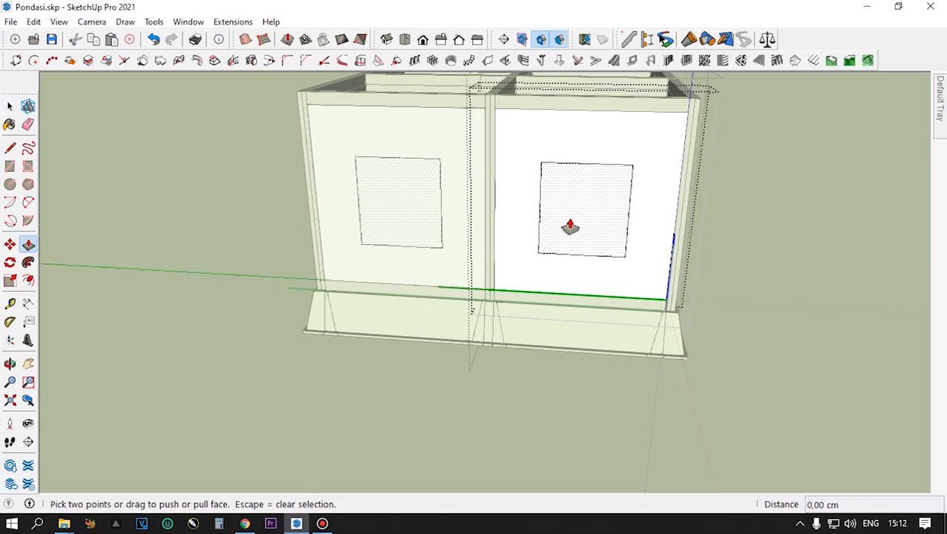
pyautogui.click(570, 227)
pyautogui.click(573, 227)
pyautogui.moveTo(573, 226); pyautogui.dragTo(620, 180, button='middle')
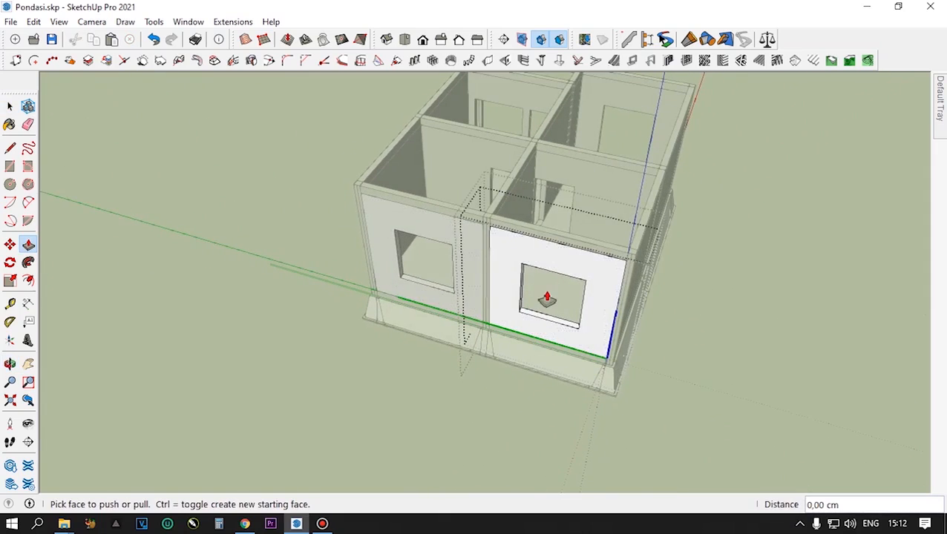
pyautogui.scroll(2, 545, 297)
pyautogui.moveTo(546, 291); pyautogui.dragTo(640, 325, button='middle')
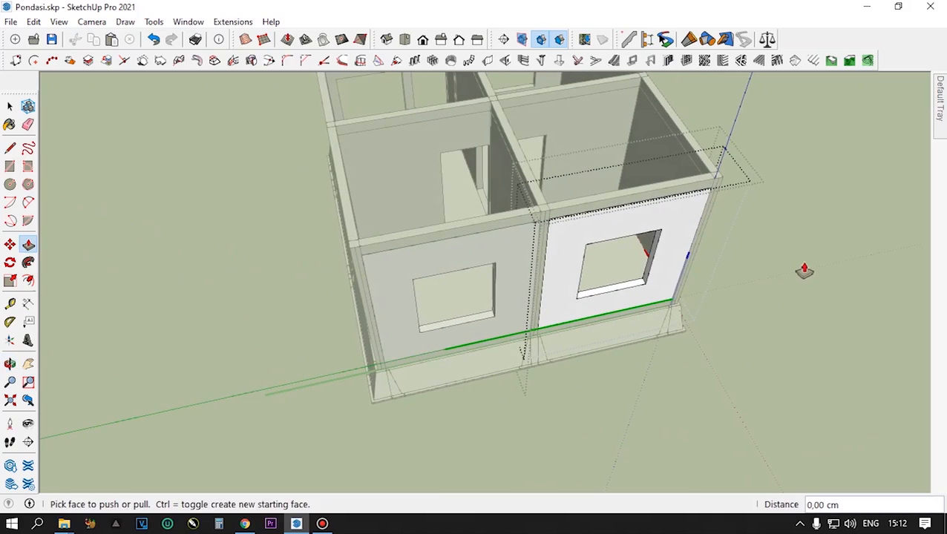
pyautogui.press('space')
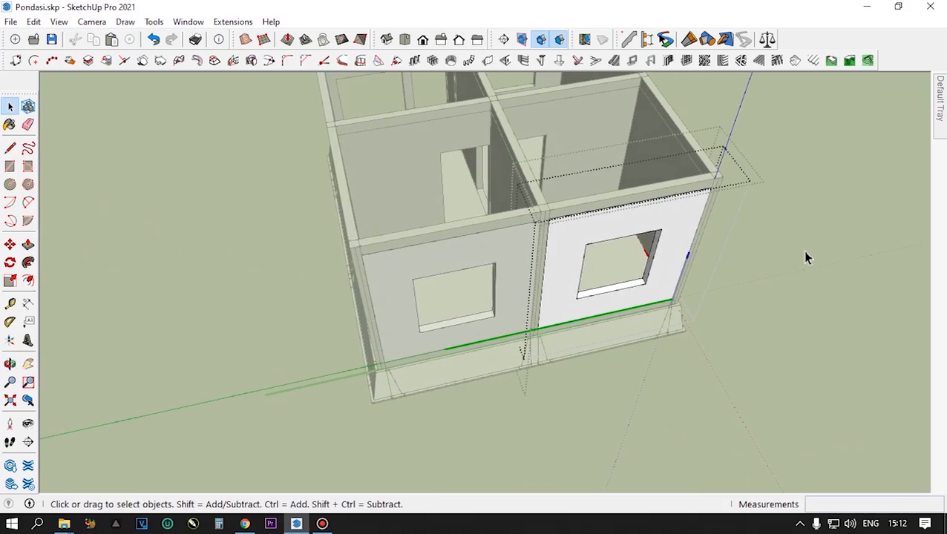
pyautogui.scroll(-2, 808, 257)
pyautogui.scroll(-3, 676, 289)
pyautogui.moveTo(660, 289); pyautogui.dragTo(482, 184, button='middle')
pyautogui.scroll(-1, 482, 184)
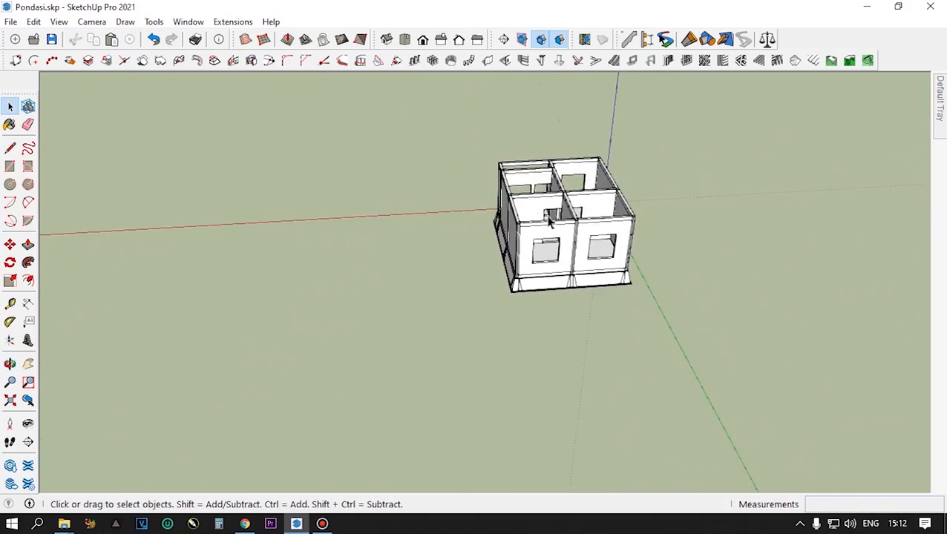
# - Examine the door and window openings around the whole building, front and rear
pyautogui.scroll(5, 549, 221)
pyautogui.moveTo(429, 281); pyautogui.dragTo(690, 330, button='middle')
pyautogui.scroll(-1, 690, 330)
pyautogui.moveTo(587, 296); pyautogui.dragTo(642, 288, button='middle')
pyautogui.scroll(-2, 557, 303)
pyautogui.scroll(-1, 454, 336)
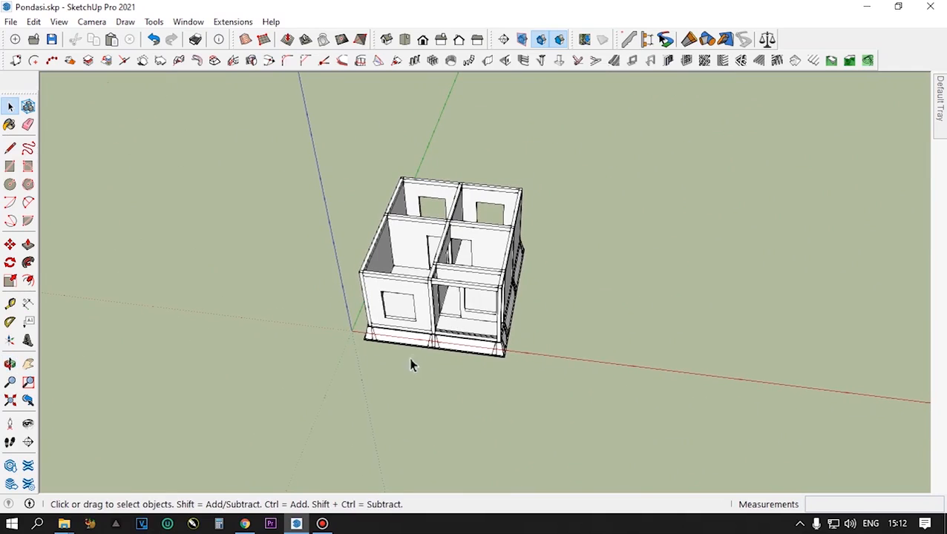
pyautogui.scroll(5, 410, 309)
pyautogui.moveTo(416, 313); pyautogui.dragTo(457, 349, button='middle')
pyautogui.scroll(-4, 418, 348)
pyautogui.scroll(3, 456, 316)
pyautogui.scroll(-3, 455, 315)
pyautogui.moveTo(456, 315); pyautogui.dragTo(572, 401, button='middle')
pyautogui.scroll(4, 504, 278)
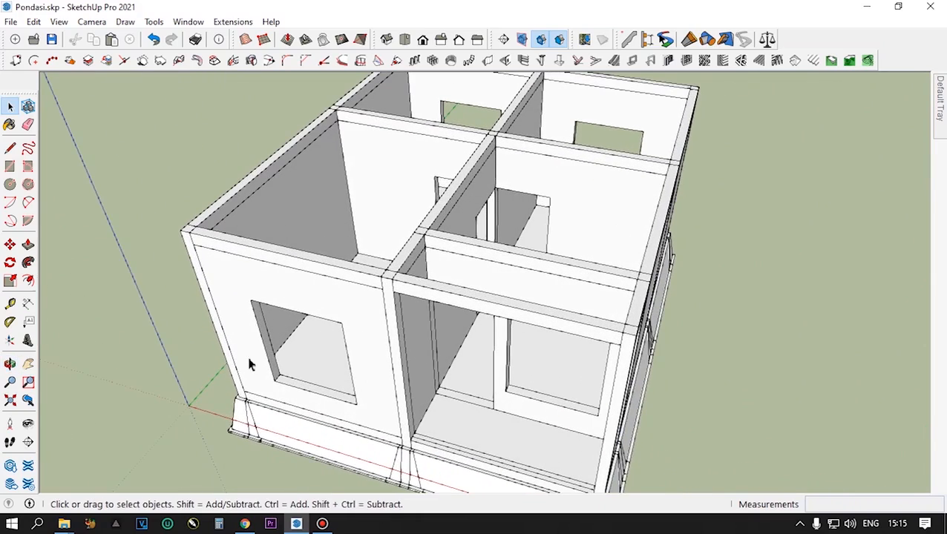
# - Examine the front window and recessed porch openings up close, along with the side walls and room layout
pyautogui.moveTo(561, 382); pyautogui.dragTo(585, 275, button='middle')
pyautogui.scroll(5, 509, 219)
pyautogui.moveTo(439, 240); pyautogui.dragTo(424, 203, button='middle')
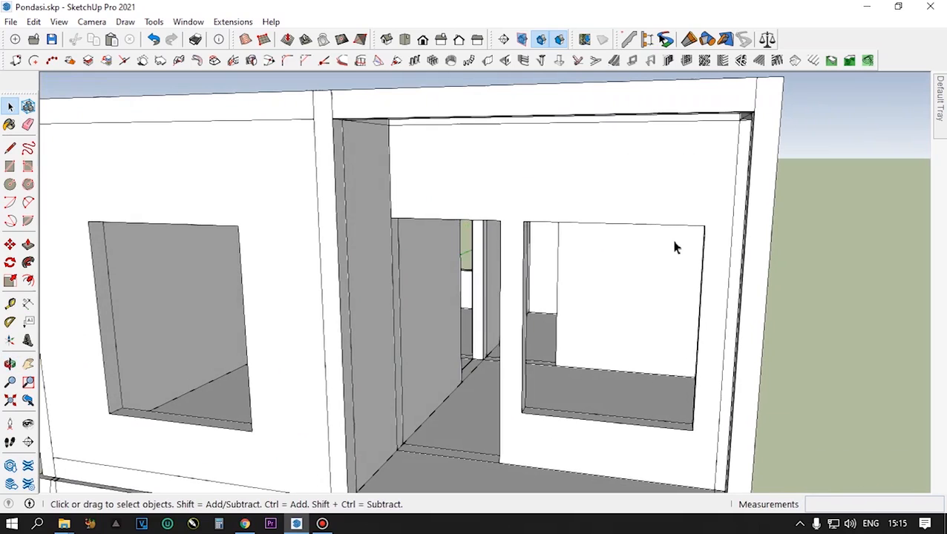
pyautogui.scroll(-6, 607, 219)
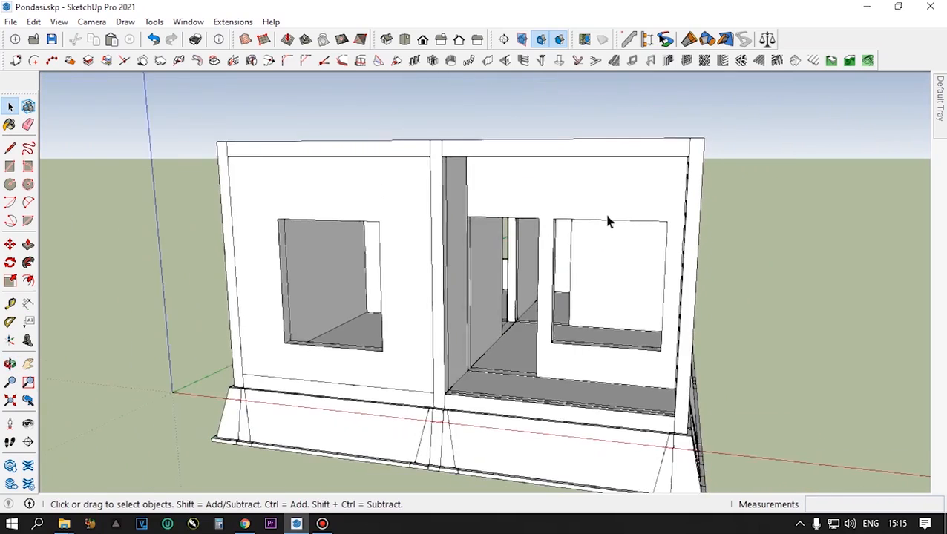
pyautogui.scroll(-2, 607, 220)
pyautogui.moveTo(606, 220); pyautogui.dragTo(596, 361, button='middle')
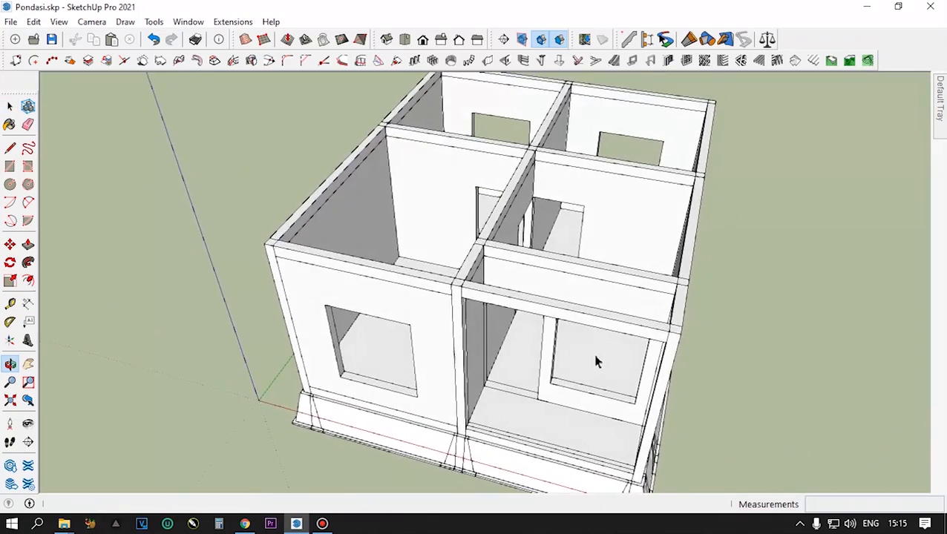
pyautogui.scroll(-3, 596, 361)
pyautogui.moveTo(613, 306); pyautogui.dragTo(451, 264, button='middle')
pyautogui.scroll(-3, 455, 267)
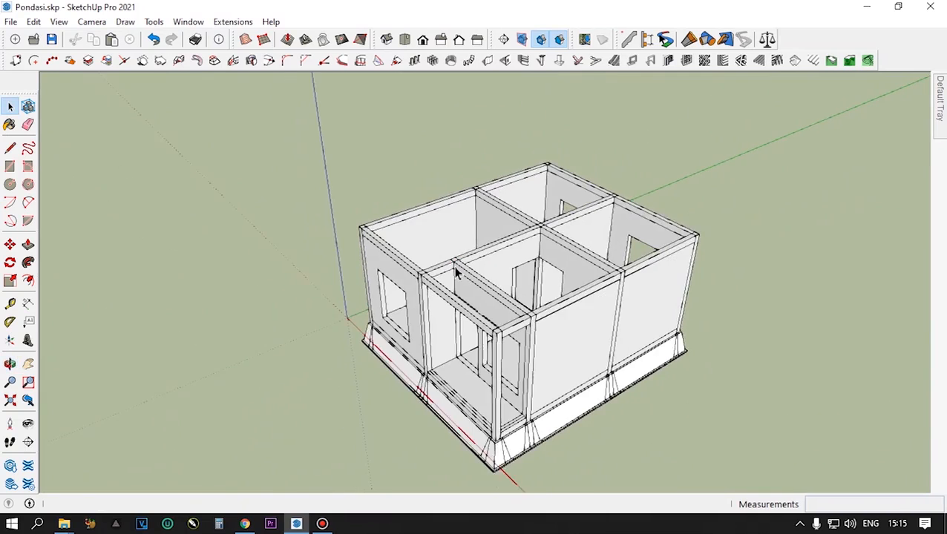
pyautogui.scroll(2, 455, 367)
pyautogui.scroll(1, 456, 372)
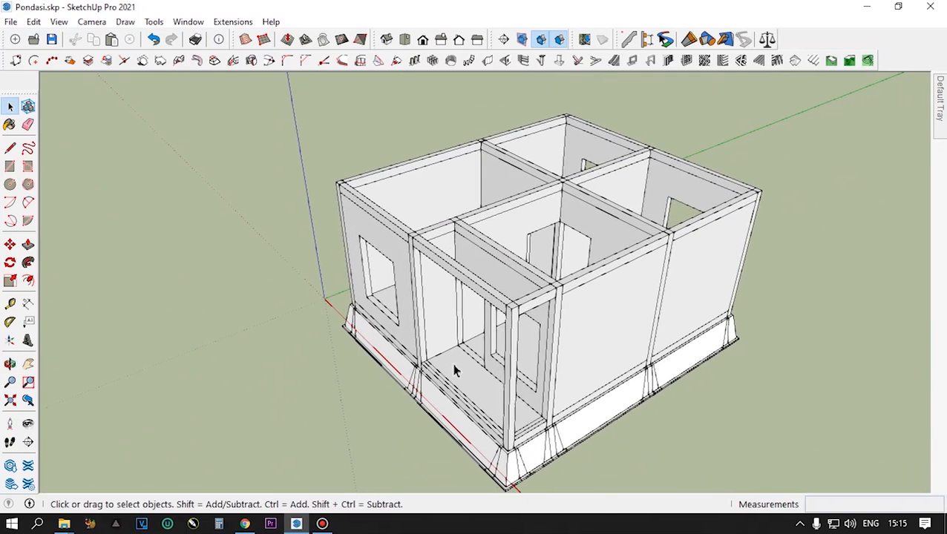
pyautogui.moveTo(566, 257); pyautogui.dragTo(661, 353, button='middle')
pyautogui.scroll(2, 535, 345)
pyautogui.scroll(1, 535, 307)
pyautogui.moveTo(535, 306); pyautogui.dragTo(664, 343, button='middle')
pyautogui.scroll(-8, 665, 343)
pyautogui.moveTo(668, 291); pyautogui.dragTo(521, 169, button='middle')
pyautogui.scroll(3, 615, 329)
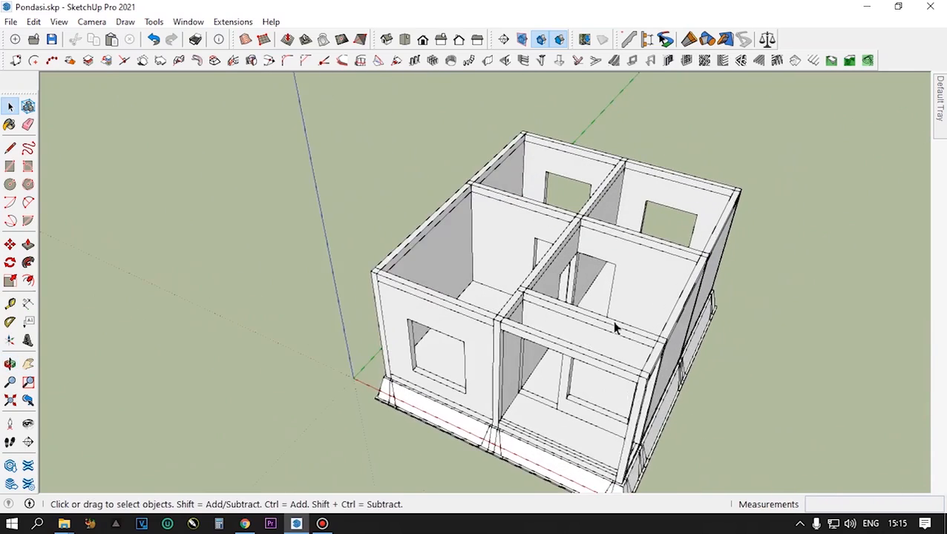
pyautogui.scroll(1, 615, 328)
pyautogui.moveTo(599, 349); pyautogui.dragTo(701, 222, button='middle')
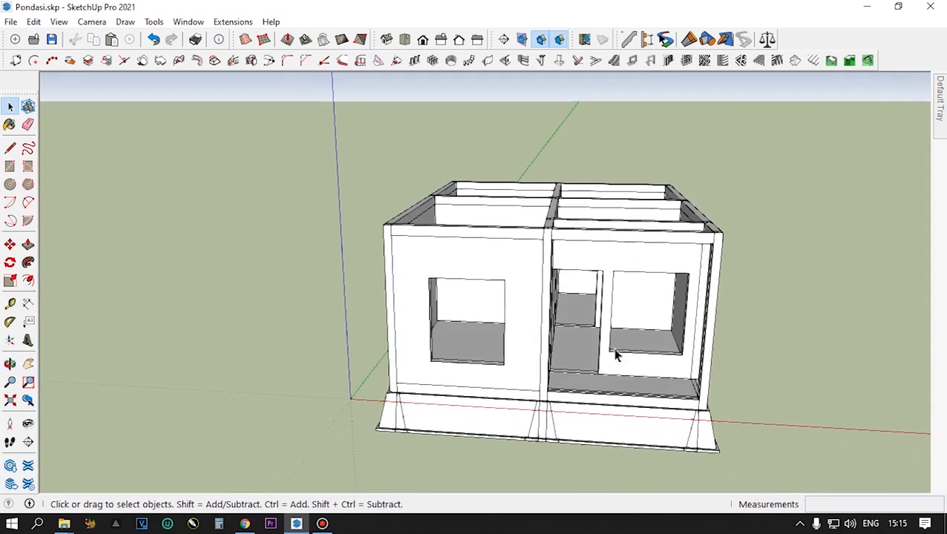